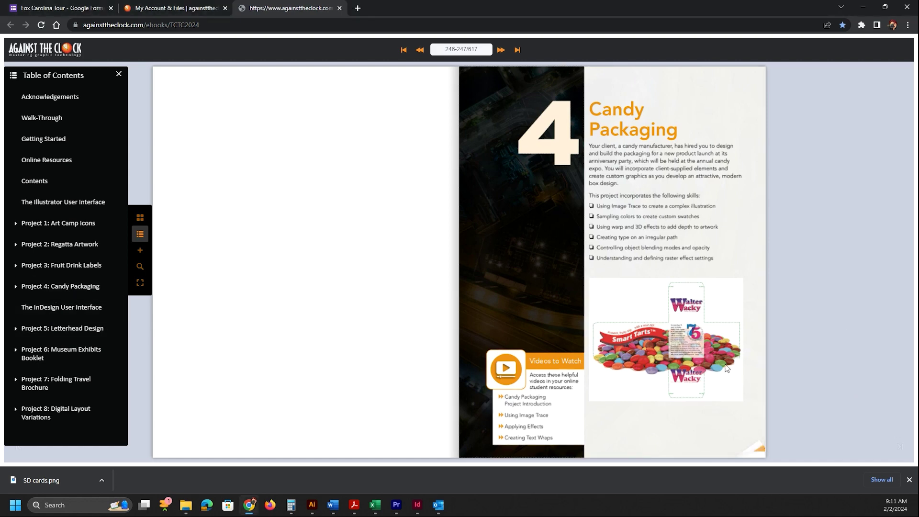
- Uncover the desktop and open the AI24 RF Files folder inside TCTC Student Files_2024 (1)
click(742, 433)
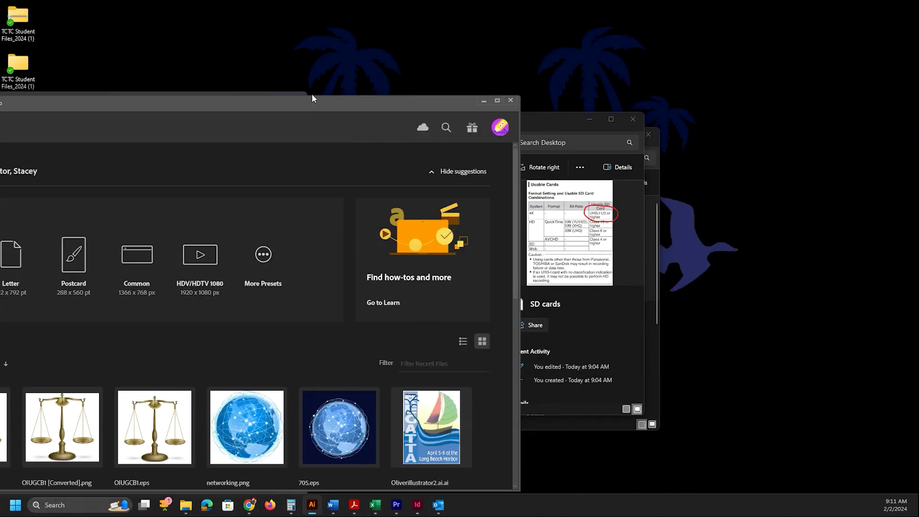
drag(312, 94, 588, 2)
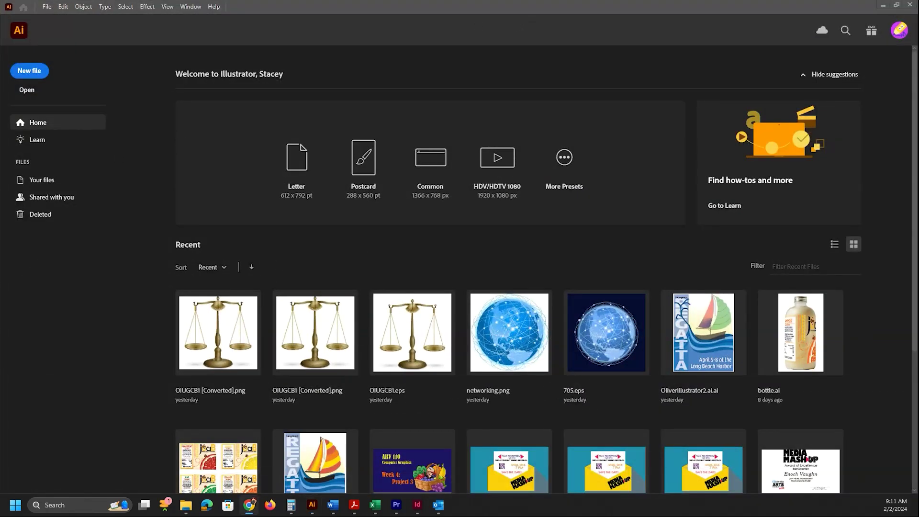
double_click(848, 7)
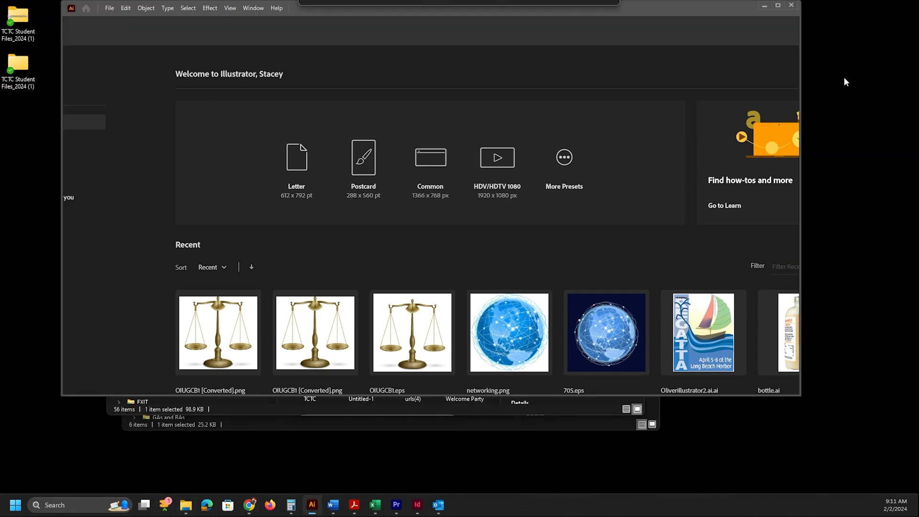
double_click(18, 64)
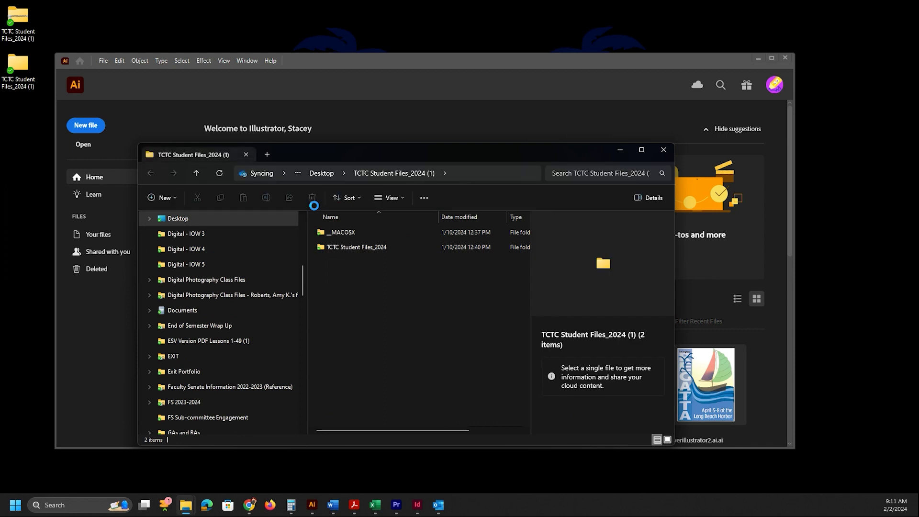
double_click(335, 245)
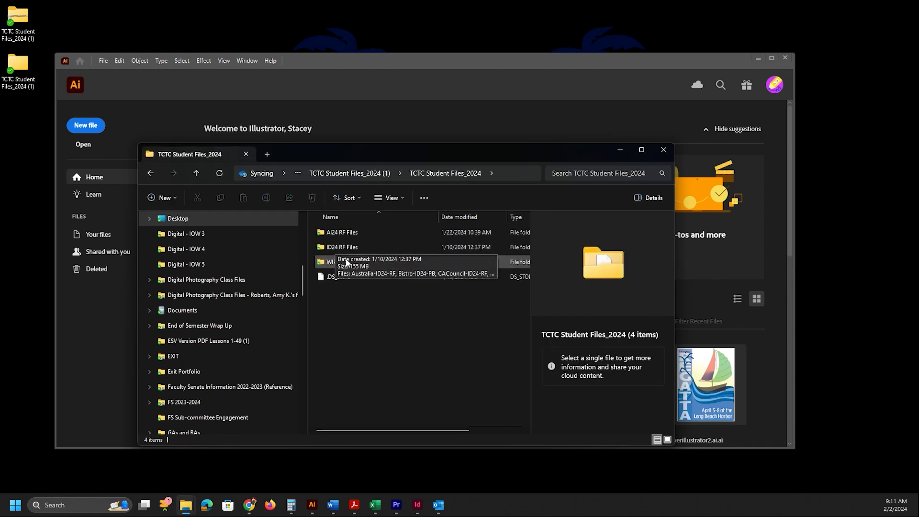
double_click(347, 232)
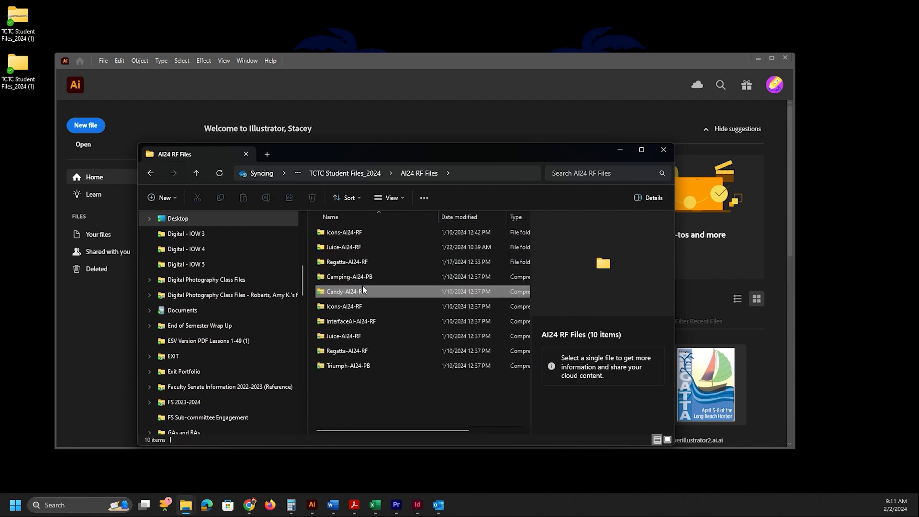
- Extract the compressed Candy-AI24-RF folder
click(337, 293)
right_click(336, 292)
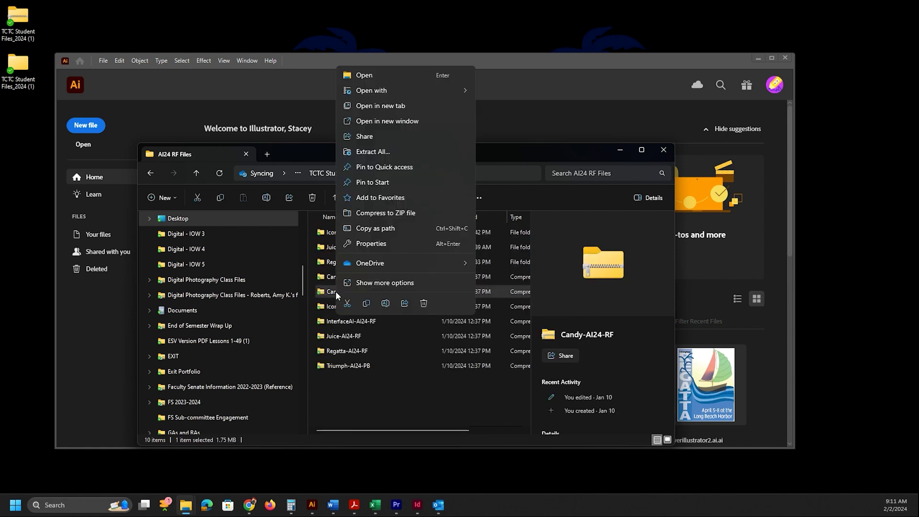
click(374, 148)
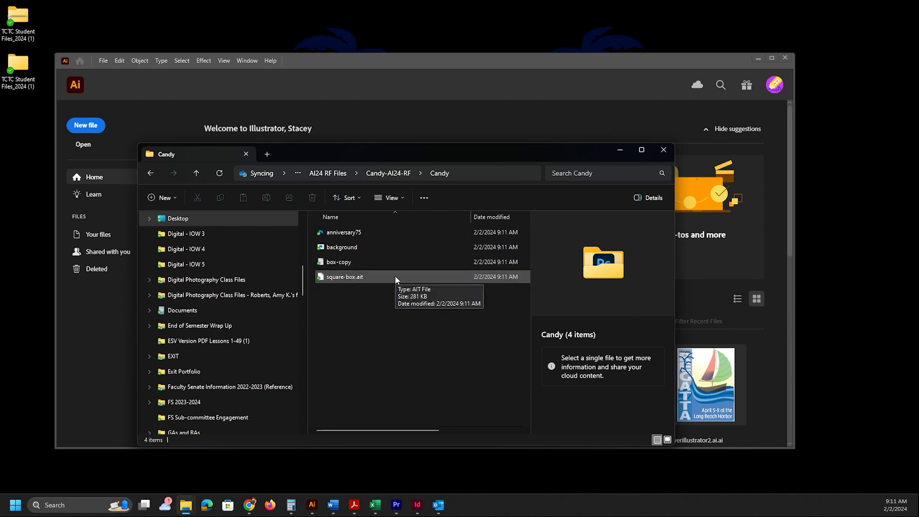
- Open square-box.ait from the extracted Candy folder, always using Adobe Illustrator 2024 for this file type
click(370, 278)
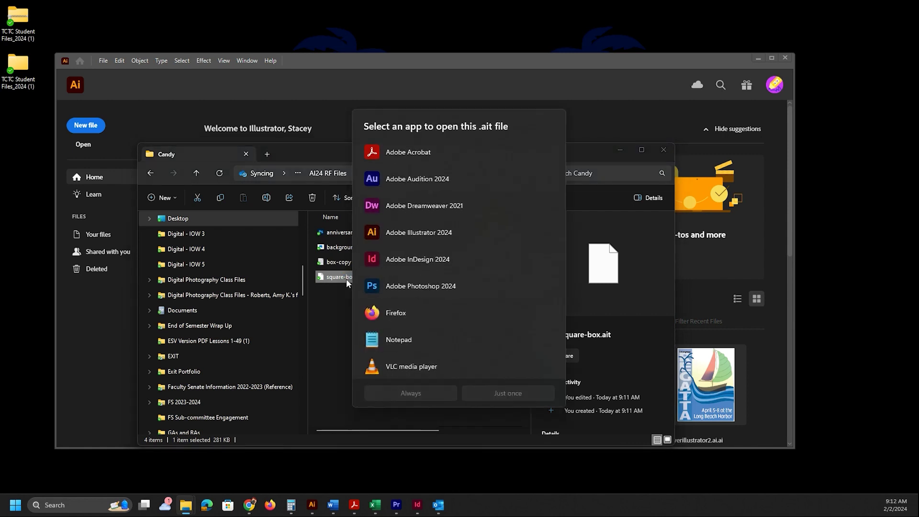
click(427, 234)
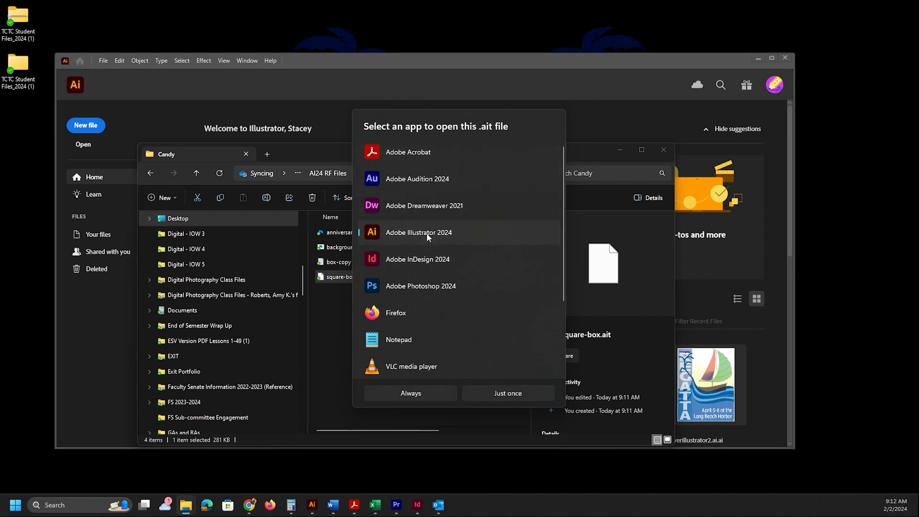
click(418, 394)
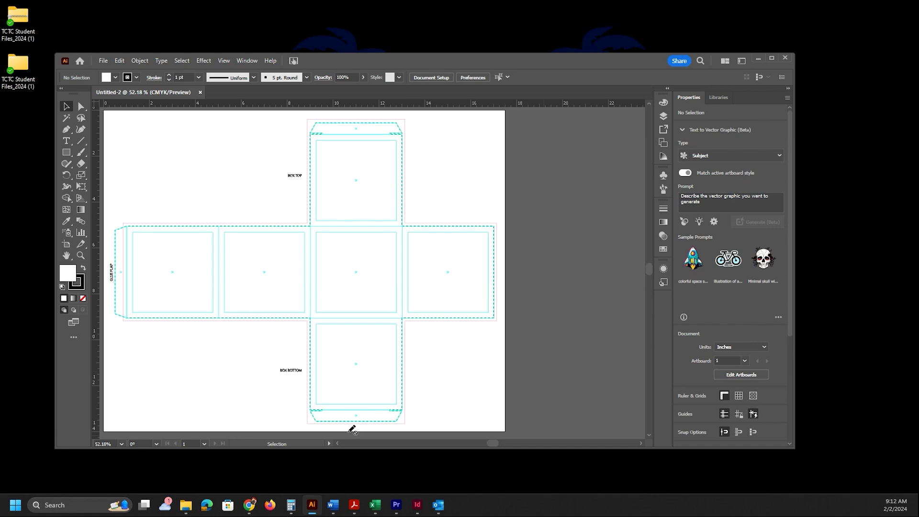
- Maximize the document window and fit the whole artboard in it
click(771, 57)
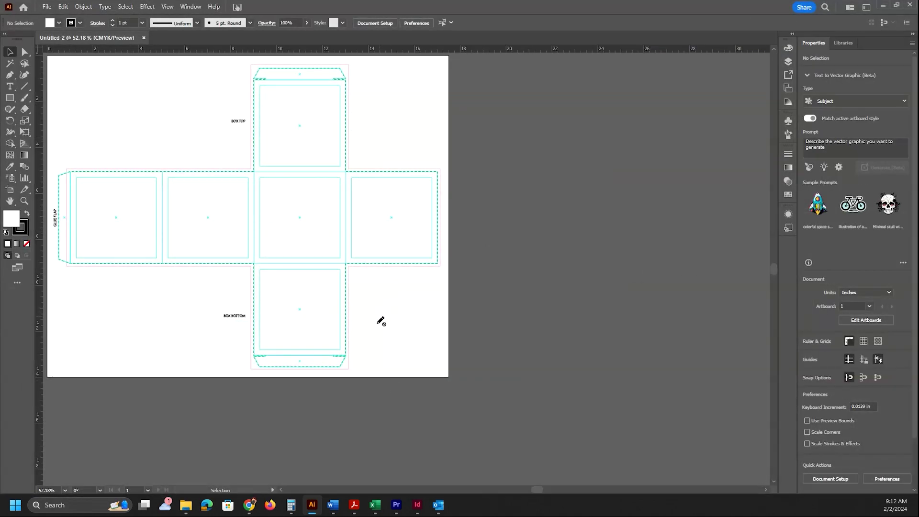
scroll(359, 368, up, 1)
click(186, 7)
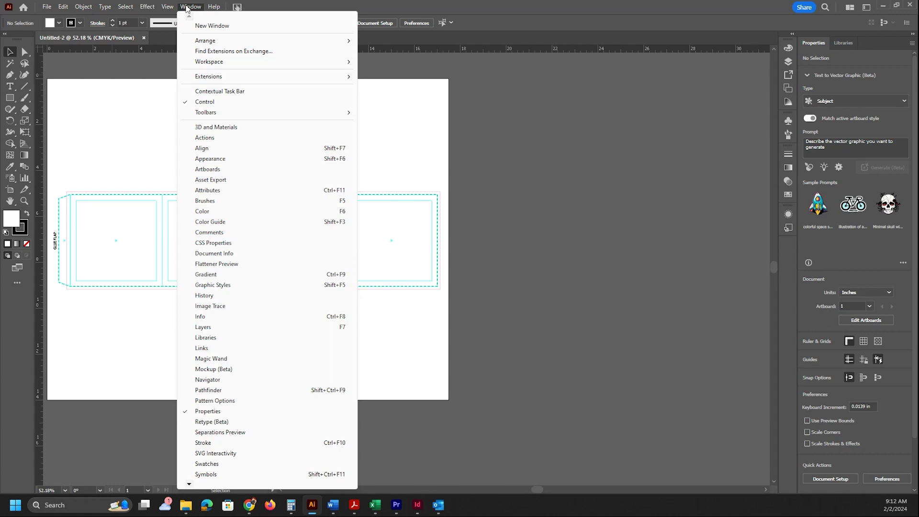
click(186, 7)
click(167, 7)
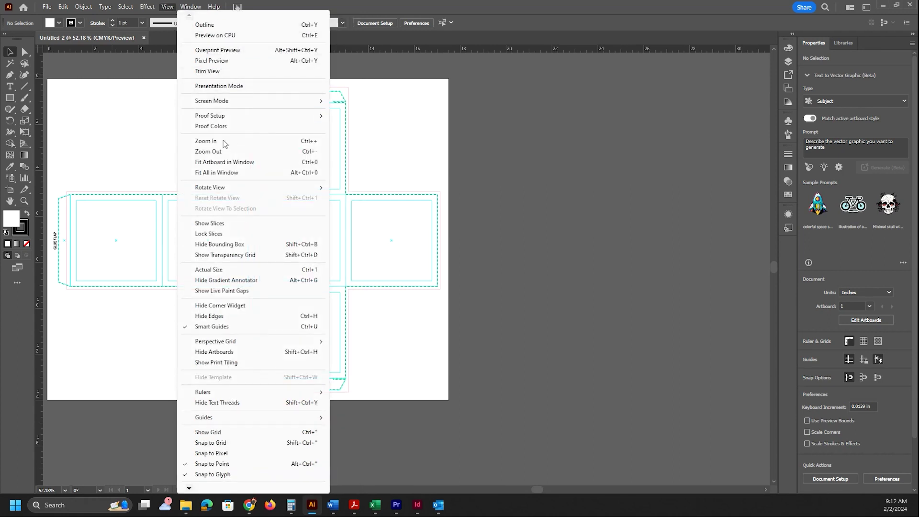
click(230, 162)
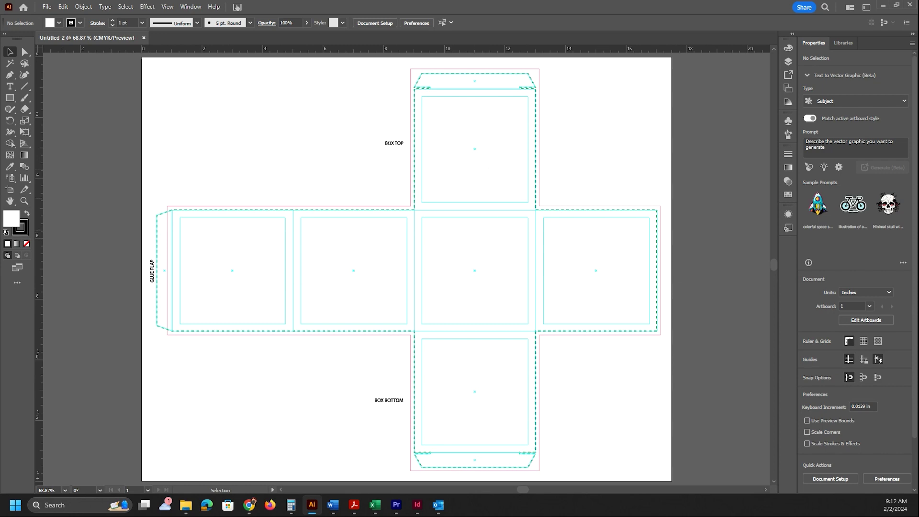
- Create a layer named Background and move it directly below the Diecut layer
click(787, 61)
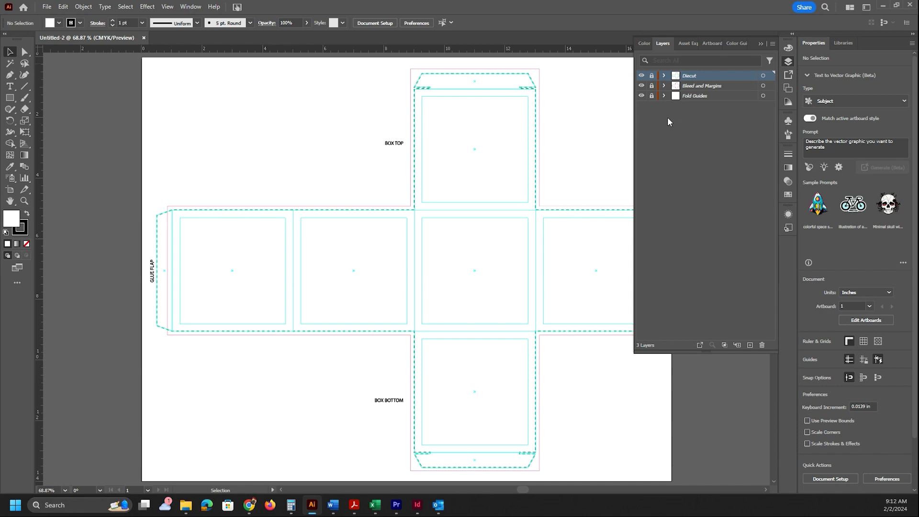
click(750, 344)
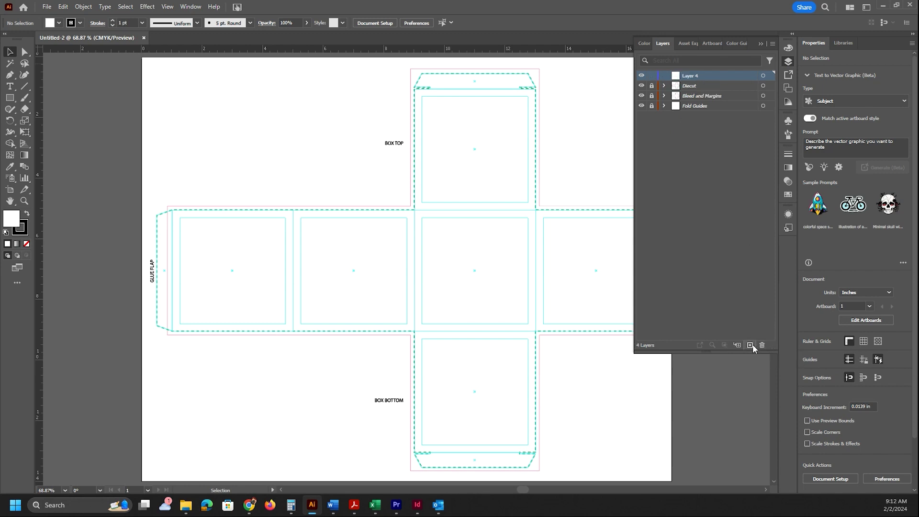
double_click(691, 76)
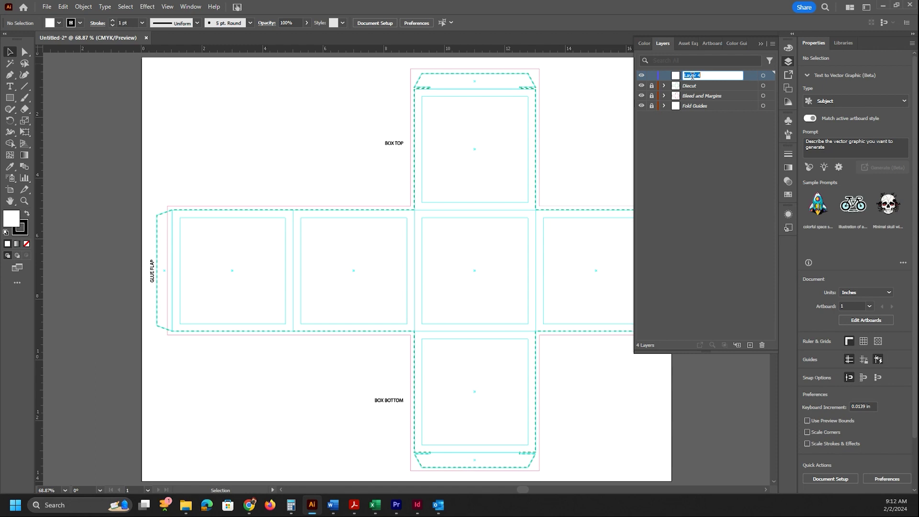
text(Background)
key(Return)
drag(694, 81, 695, 94)
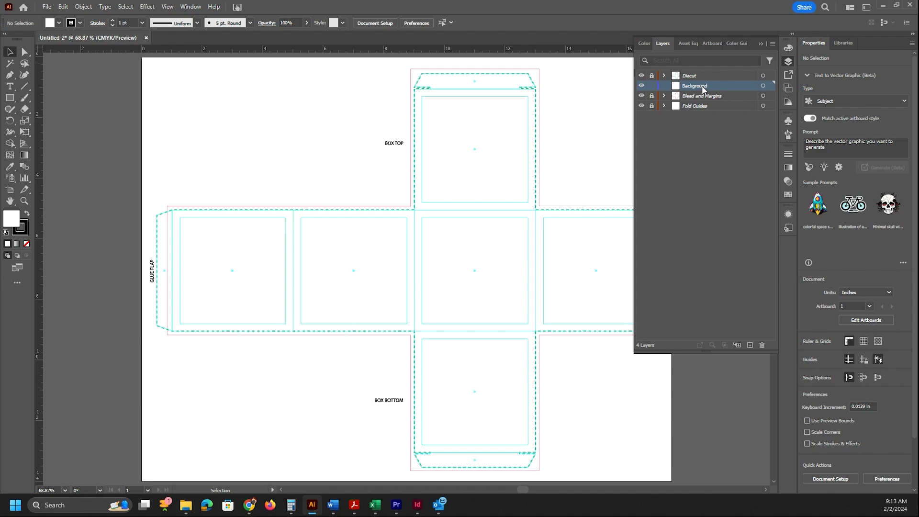
- Place background.tif from the Candy folder on the Background layer with linking turned off, starting near the glue flap
click(46, 7)
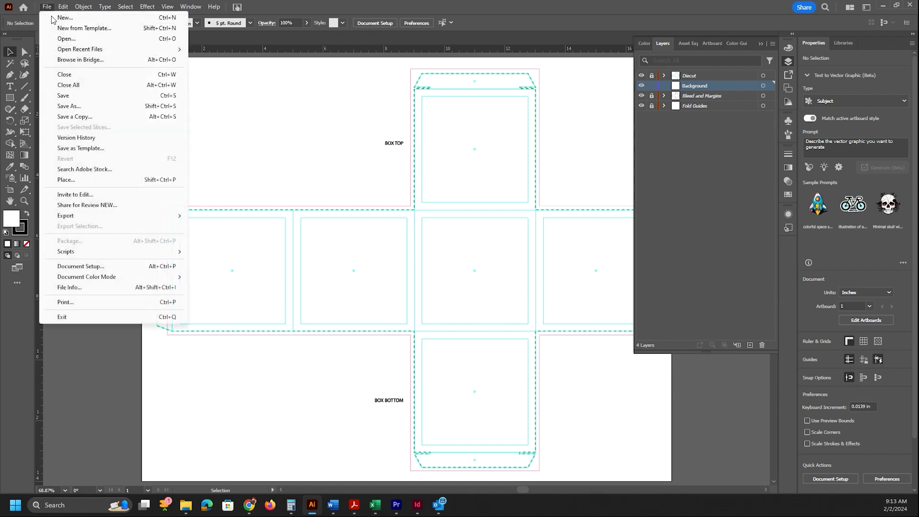
click(60, 181)
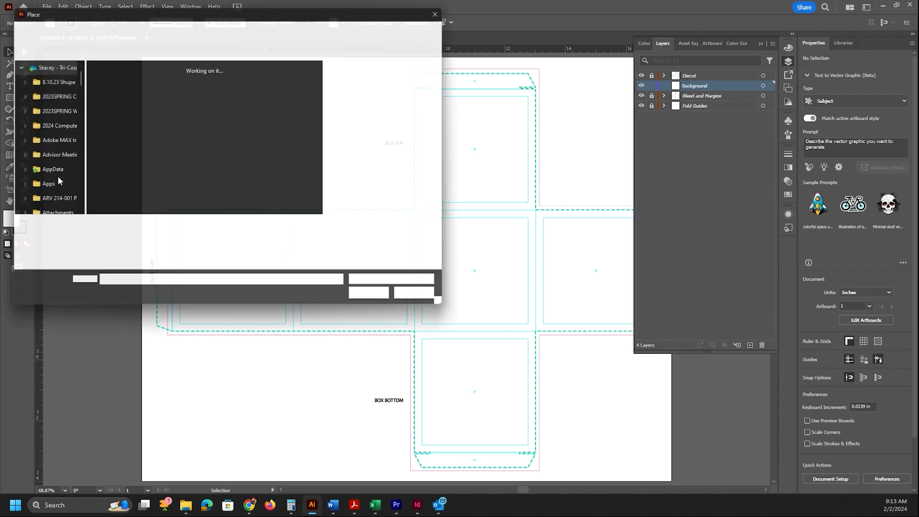
scroll(46, 143, up, 5)
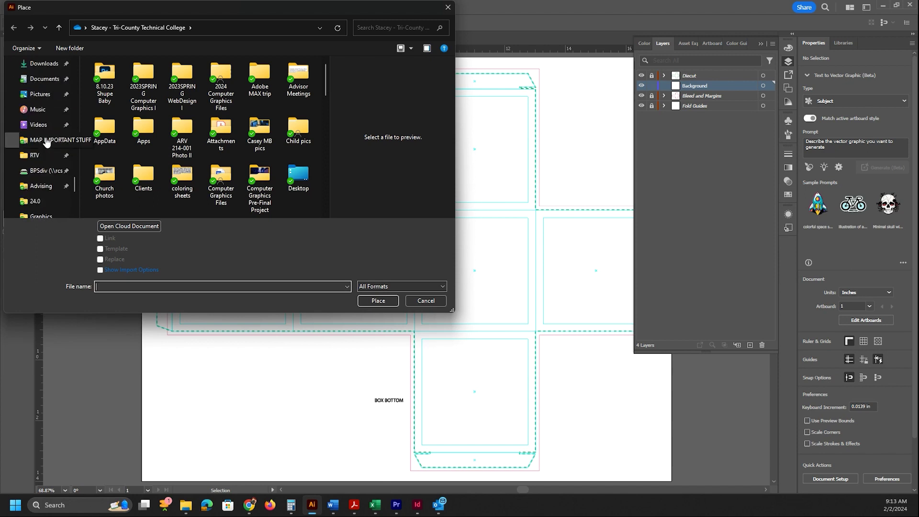
scroll(46, 142, up, 3)
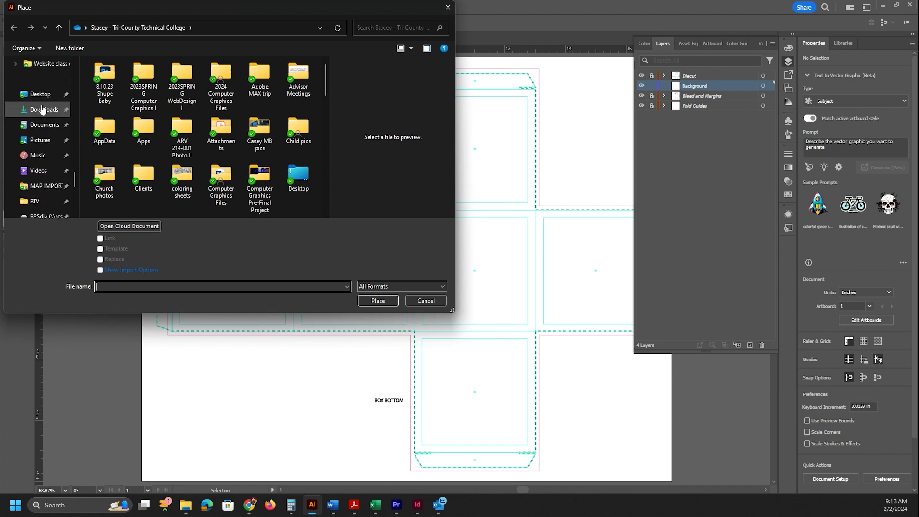
click(41, 96)
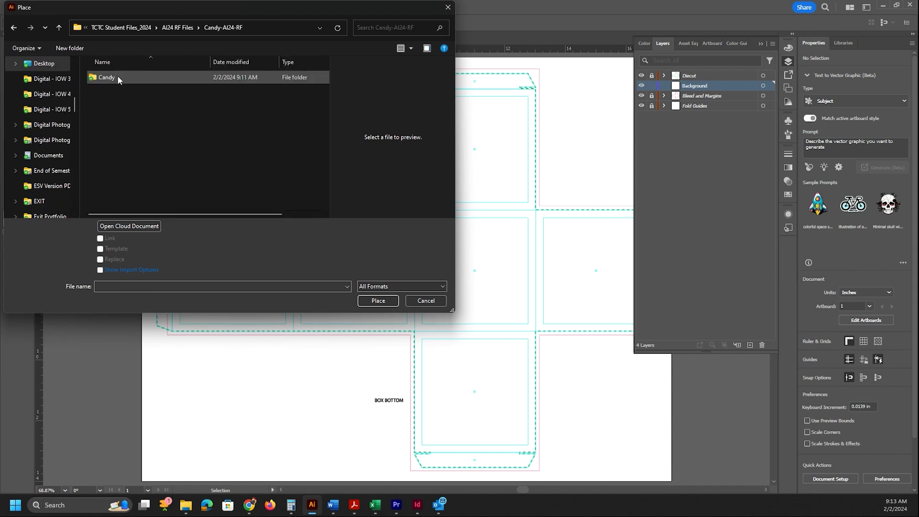
click(116, 77)
double_click(118, 77)
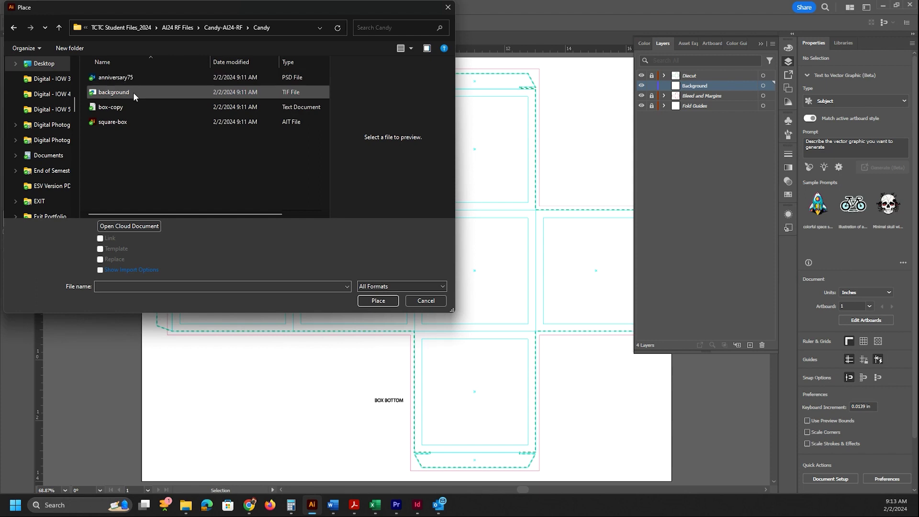
click(208, 92)
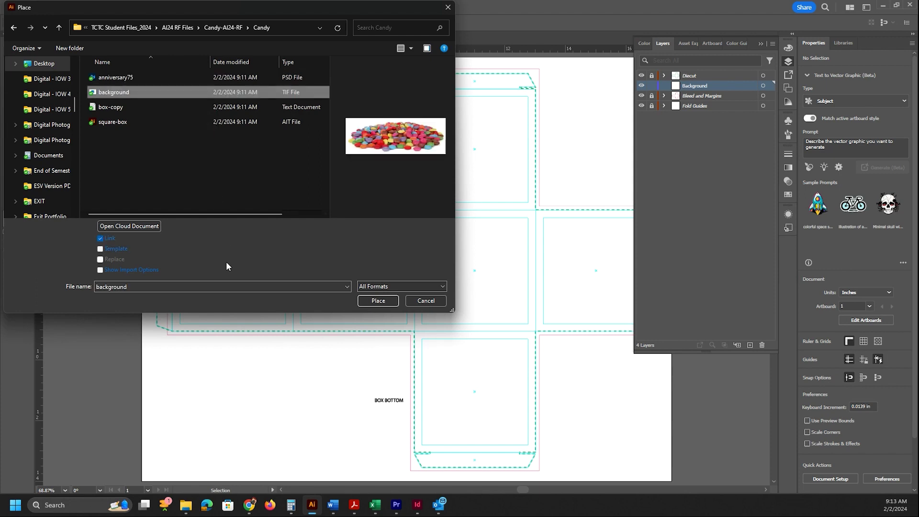
click(100, 237)
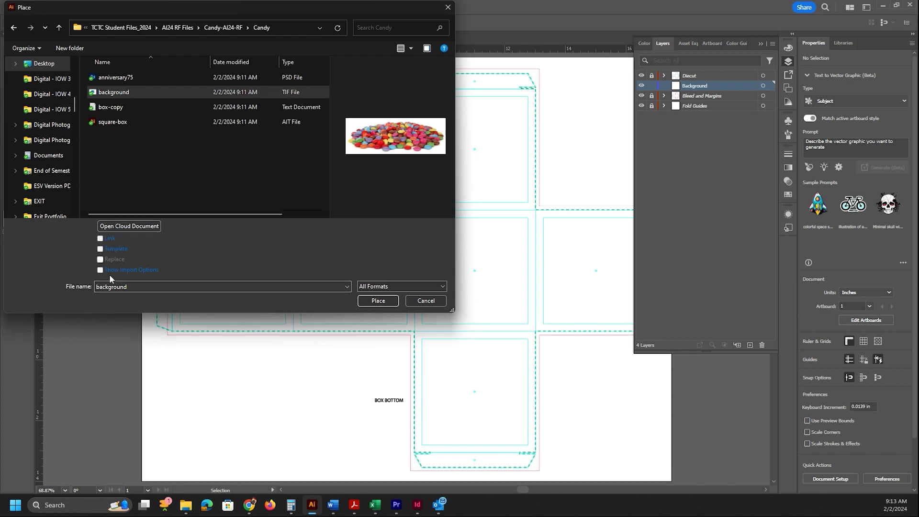
click(368, 300)
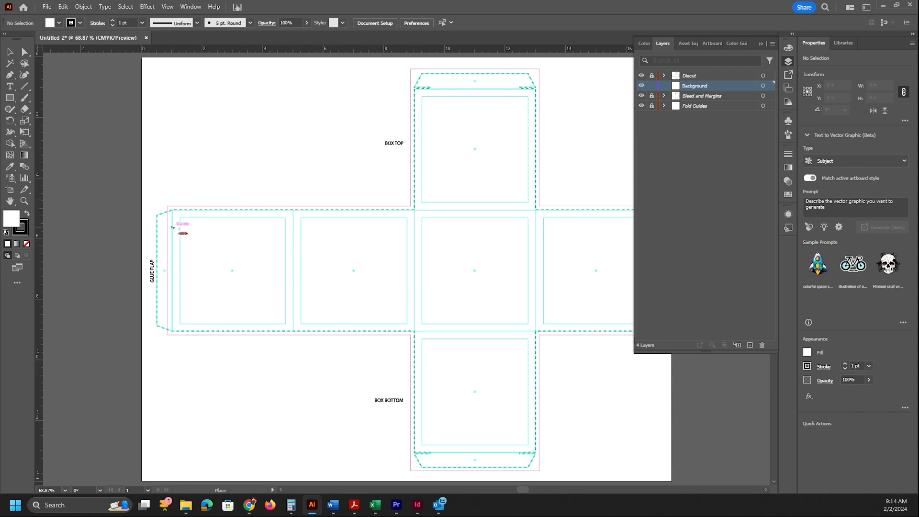
click(173, 228)
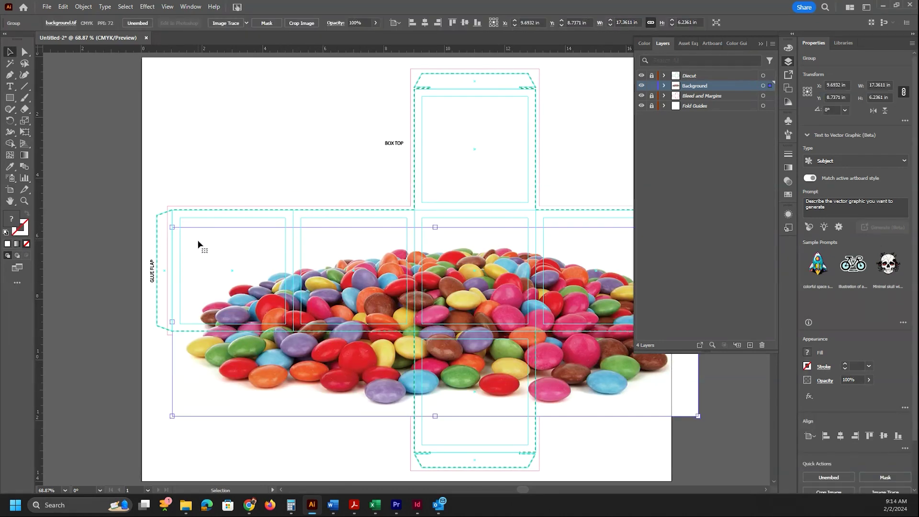
- Move the candy image over the box's horizontal row of panels, with its top edge on the row's upper edge
drag(198, 245, 171, 245)
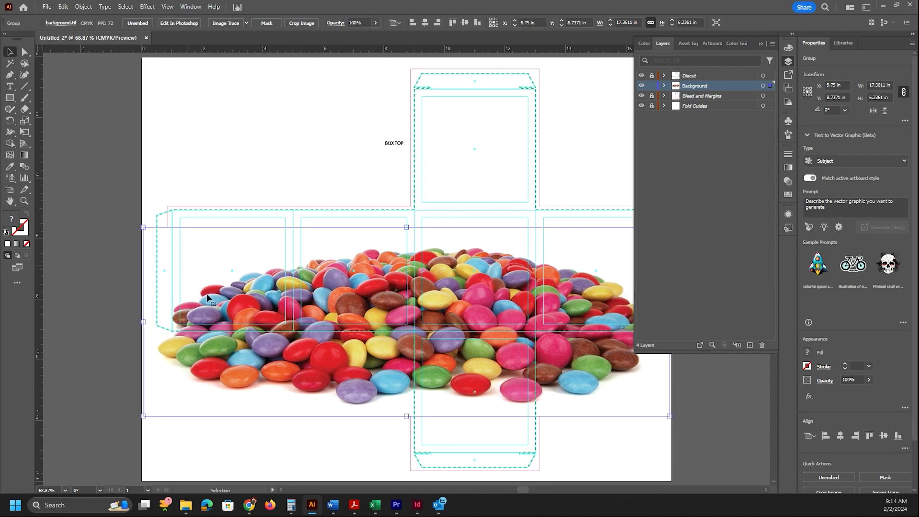
drag(277, 366, 280, 335)
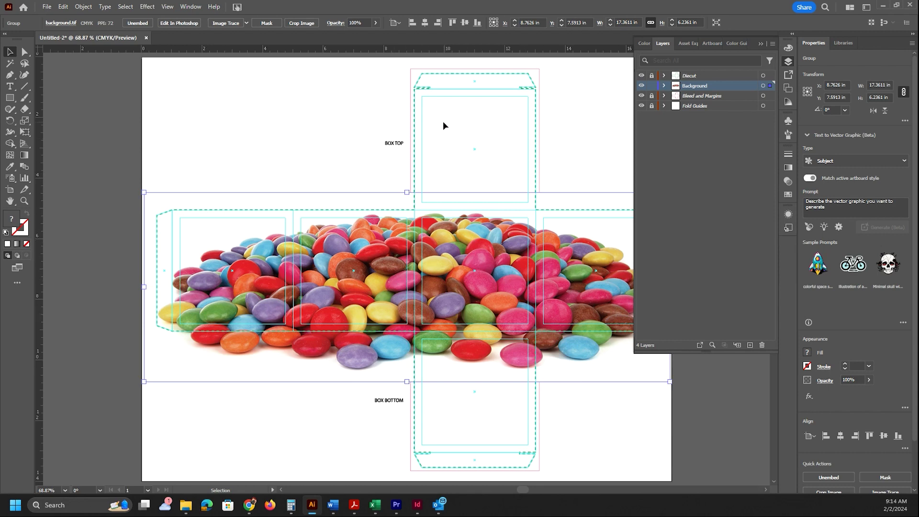
drag(444, 201, 438, 274)
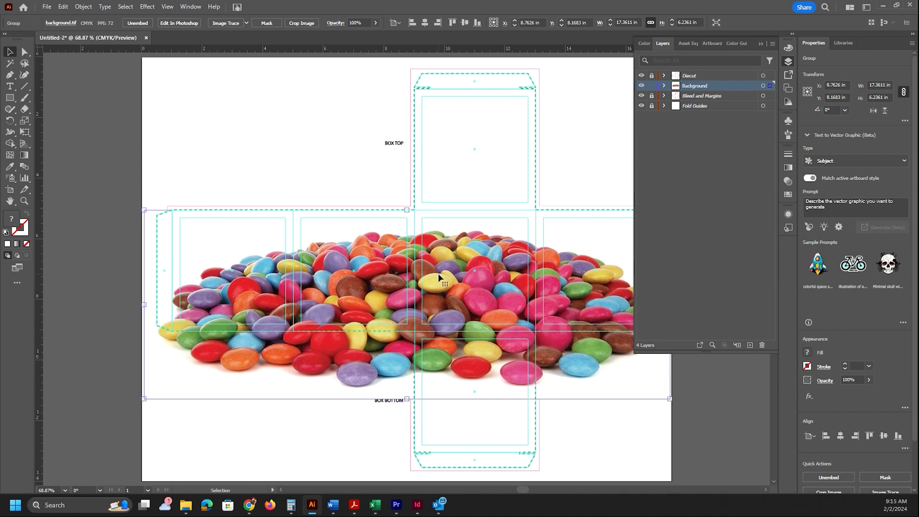
- Position the candy image's upper-left corner at X 0 in and Y 5 in
click(804, 88)
key(Tab)
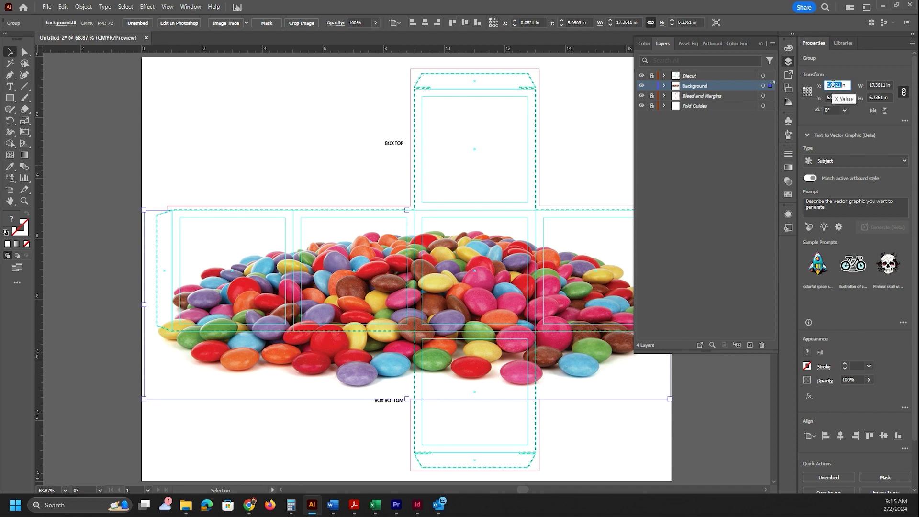
text(0)
key(Return)
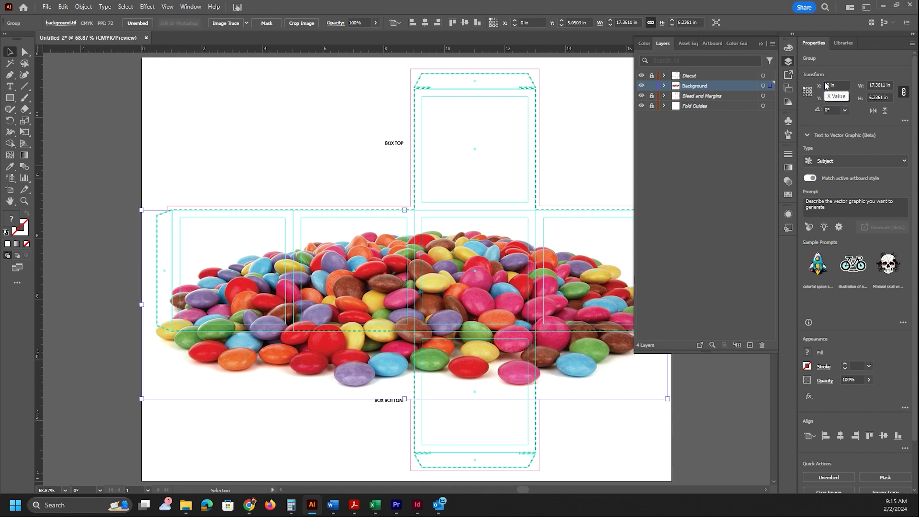
double_click(831, 97)
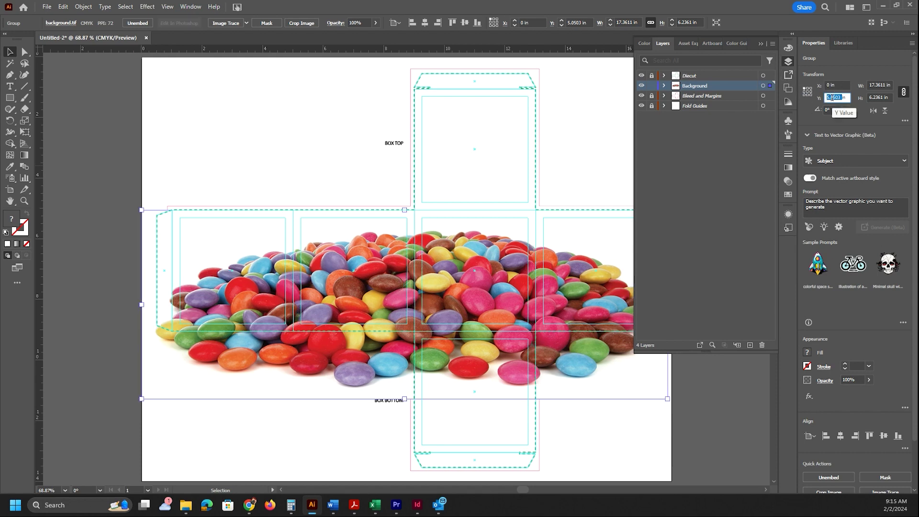
text(5)
key(Return)
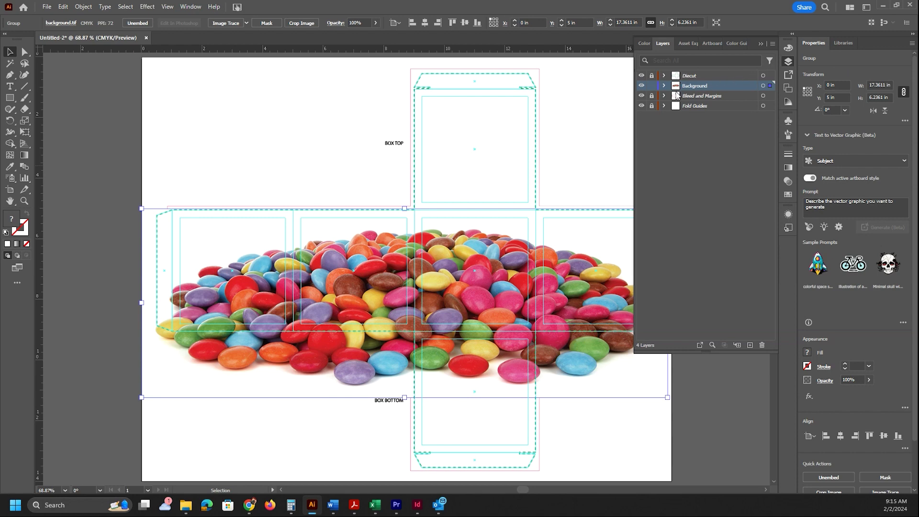
- Hide the Diecut, Bleed and Margins, and Fold Guides layers so only the Background layer shows
click(641, 75)
click(642, 95)
click(641, 106)
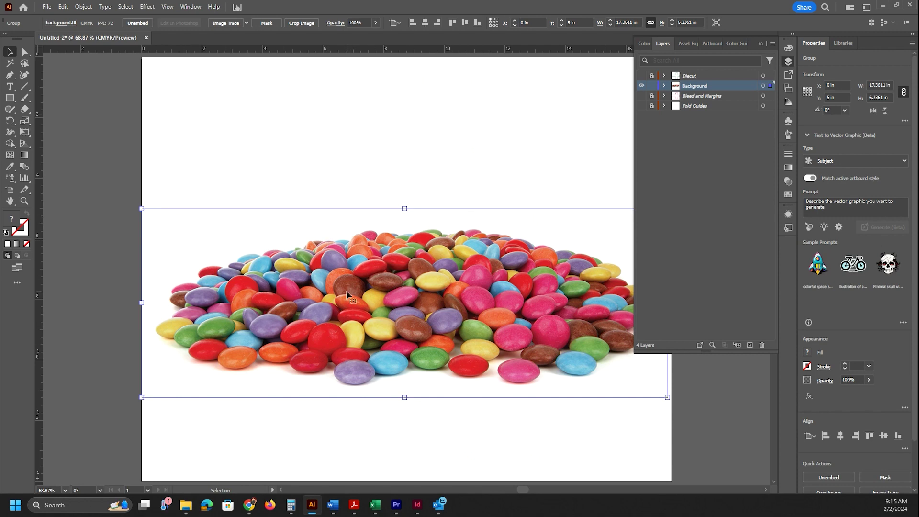
- Image Trace the candy picture with the Low Fidelity Photo preset and a Limited color palette
click(234, 26)
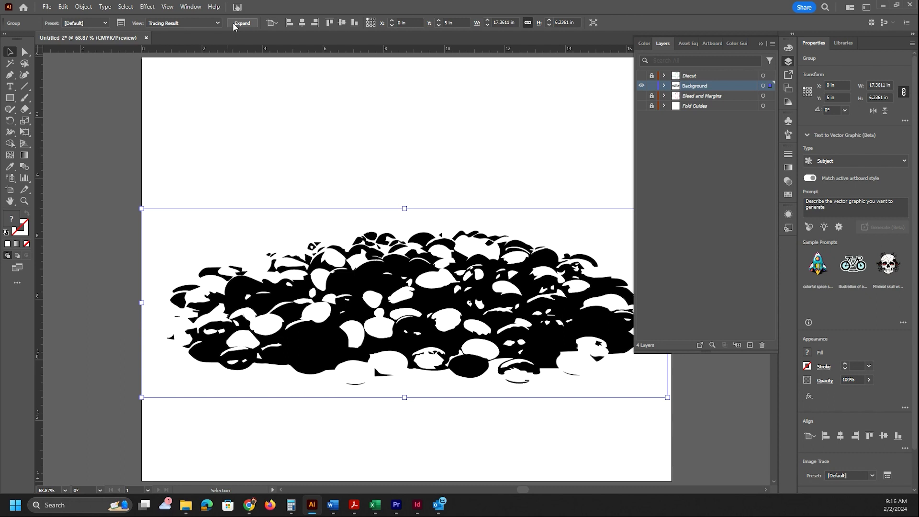
click(191, 7)
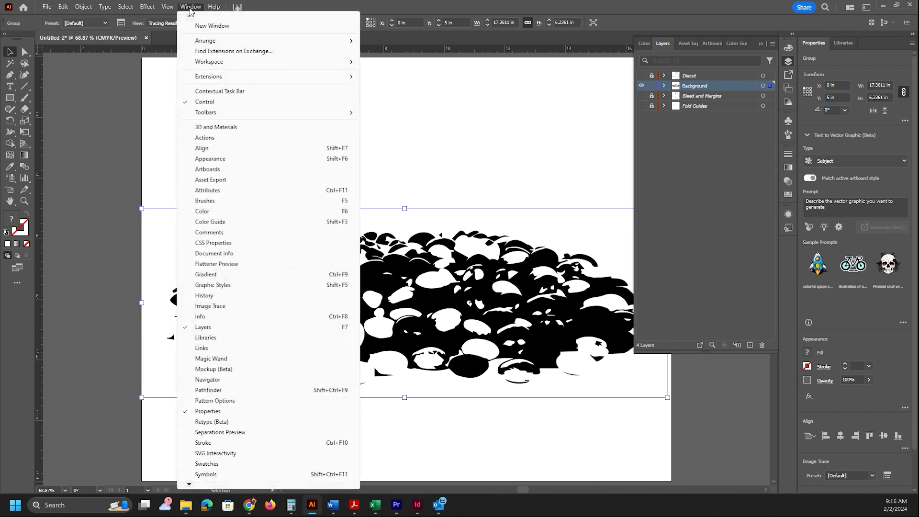
click(204, 308)
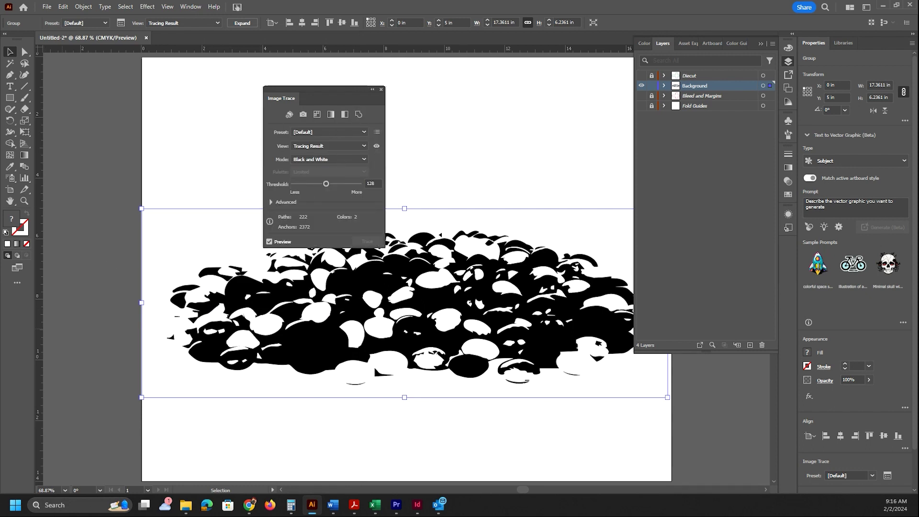
click(315, 134)
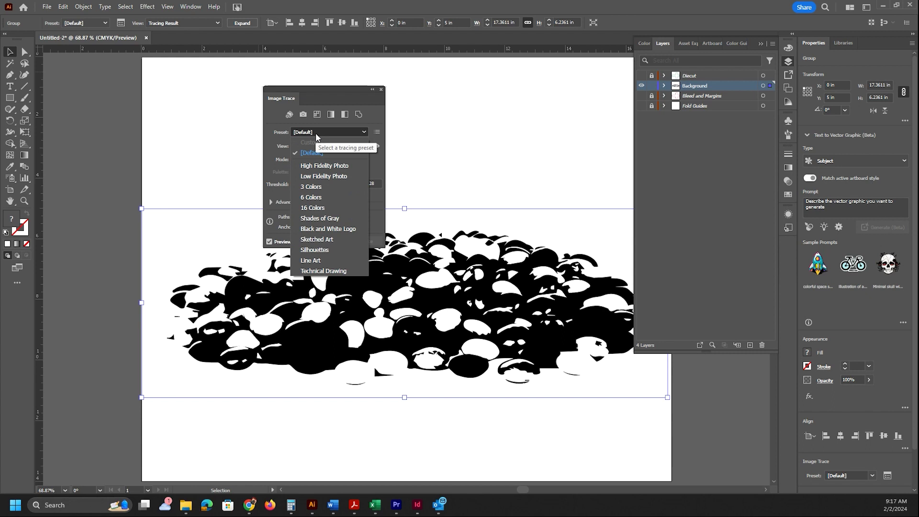
click(340, 176)
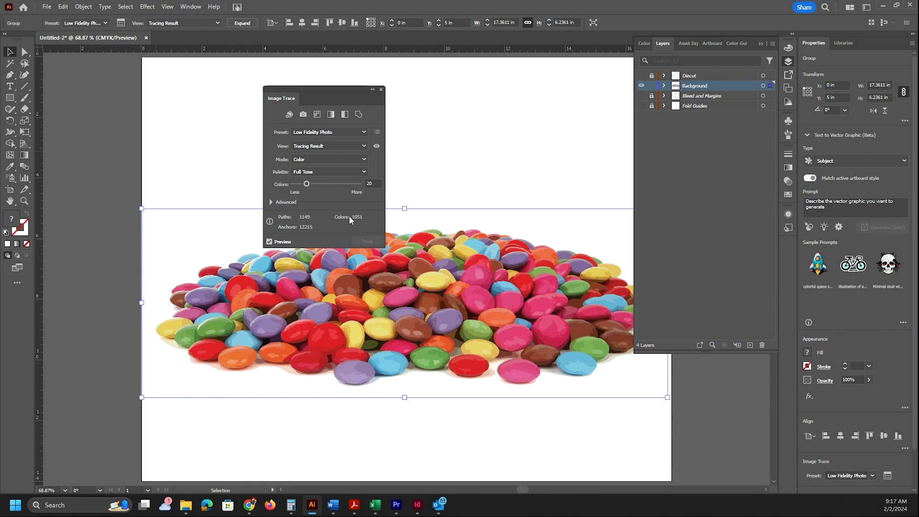
click(350, 173)
click(344, 191)
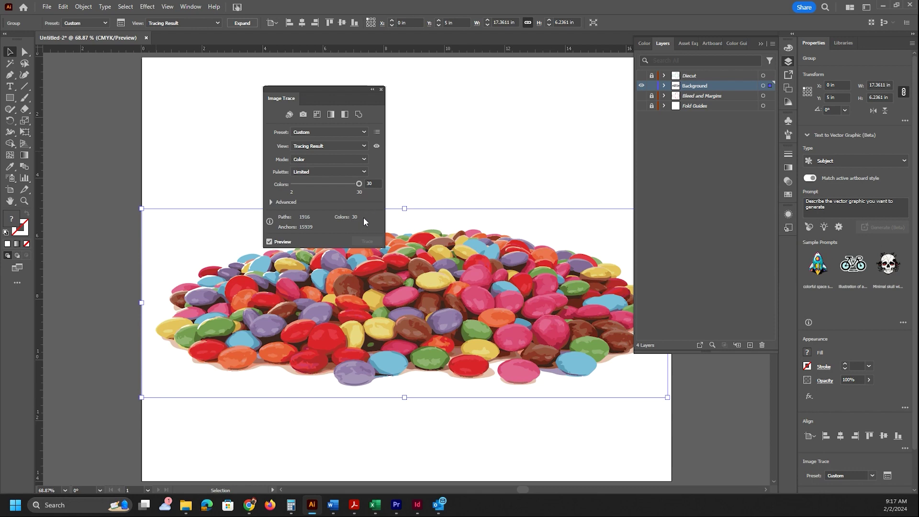
- With the trace preview off, set Paths to 75%, Corners to 25% and Noise to 5 px, and preview the updated trace
click(270, 241)
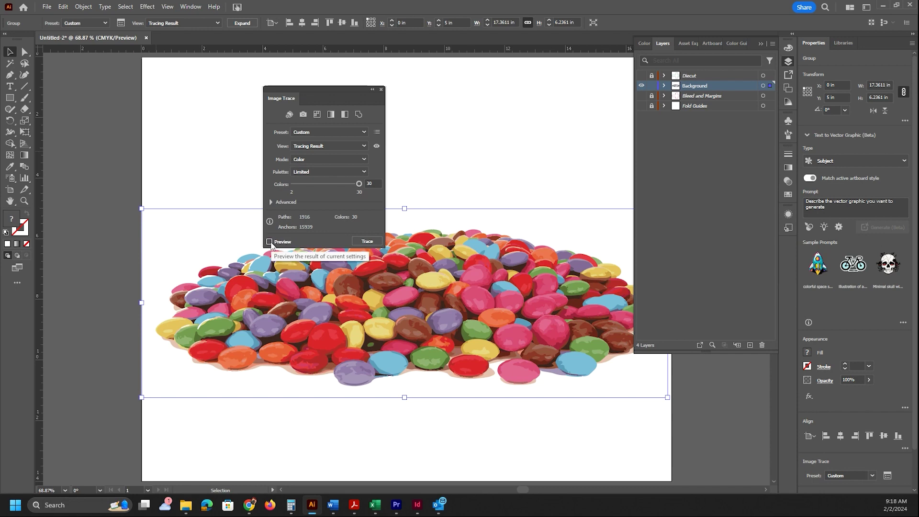
click(271, 202)
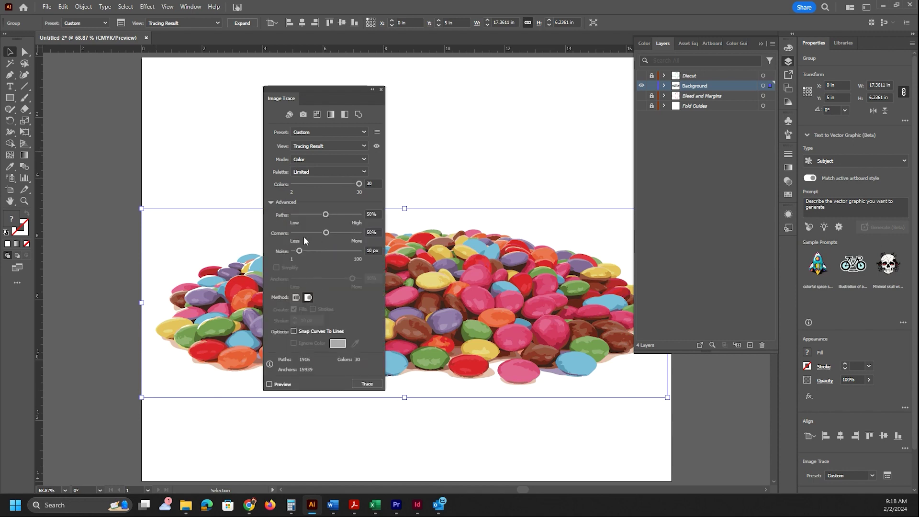
click(369, 214)
text(75)
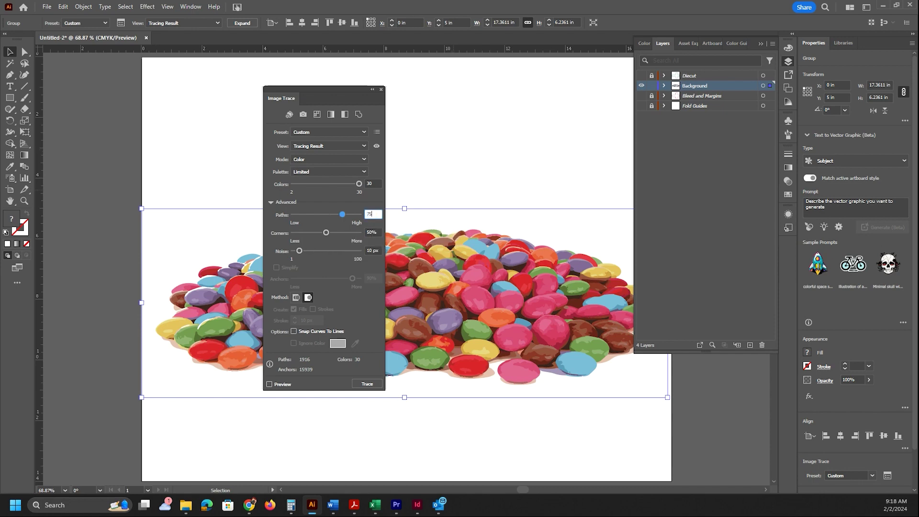
click(371, 233)
text(25)
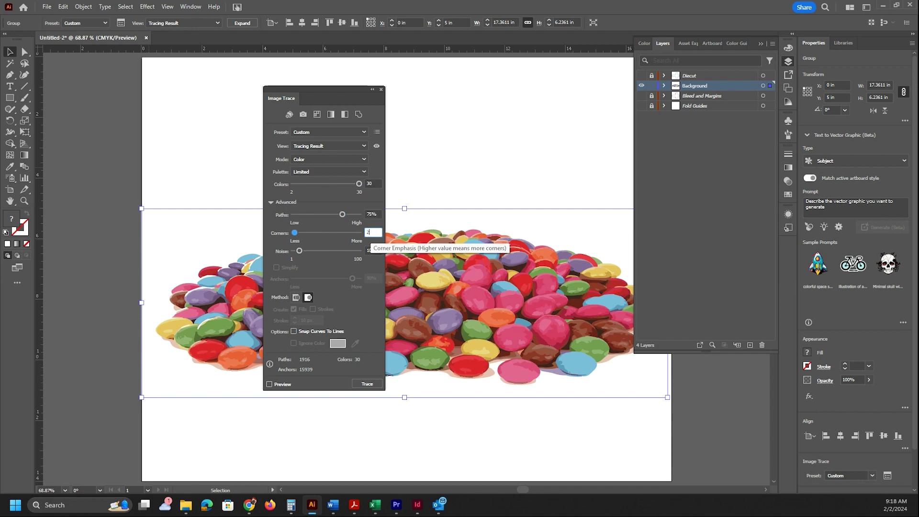
click(366, 251)
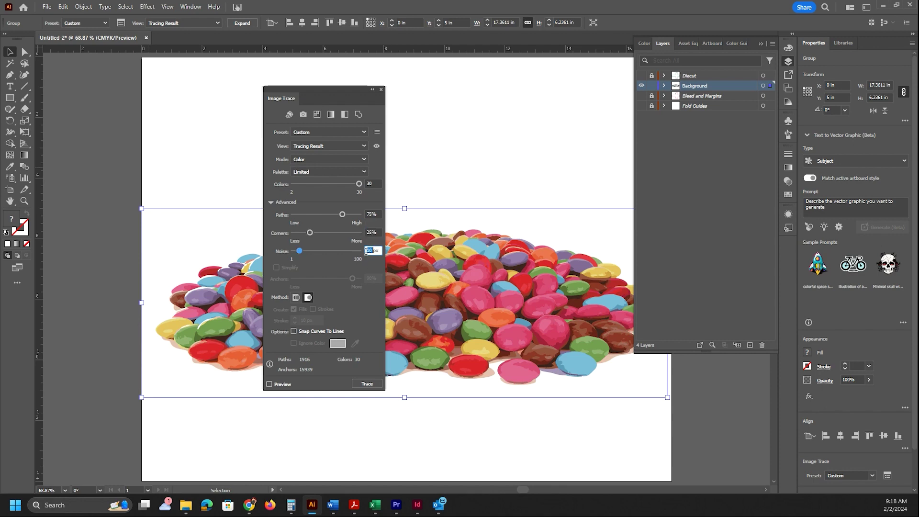
text(5)
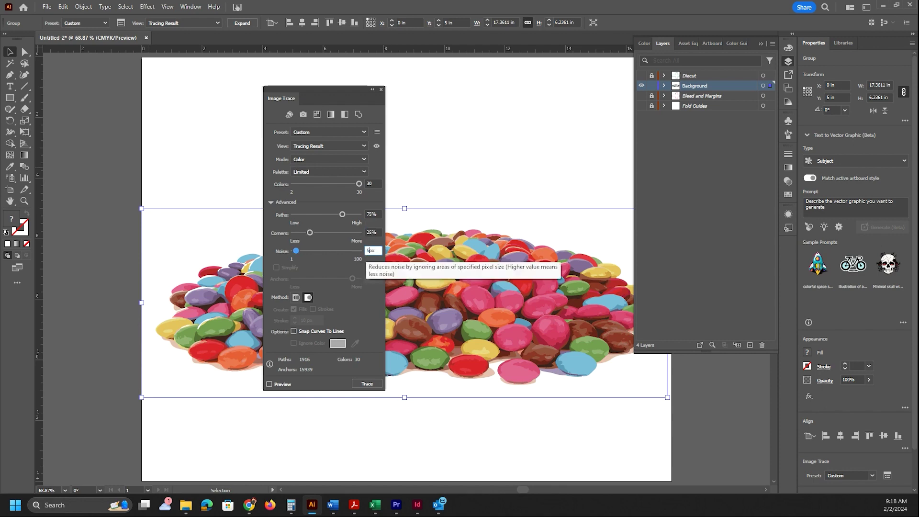
click(270, 384)
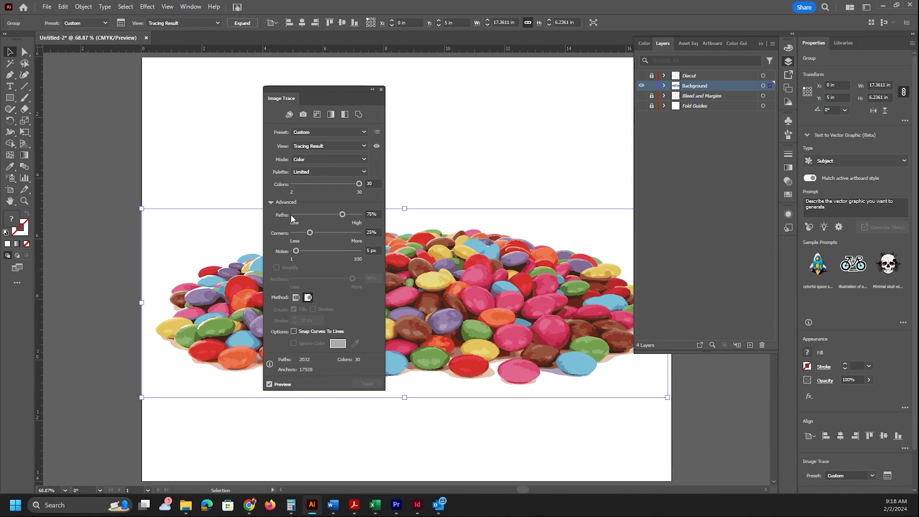
- Compare the tracing result with its outlines and the source image, and move the trace settings off the artwork
click(320, 149)
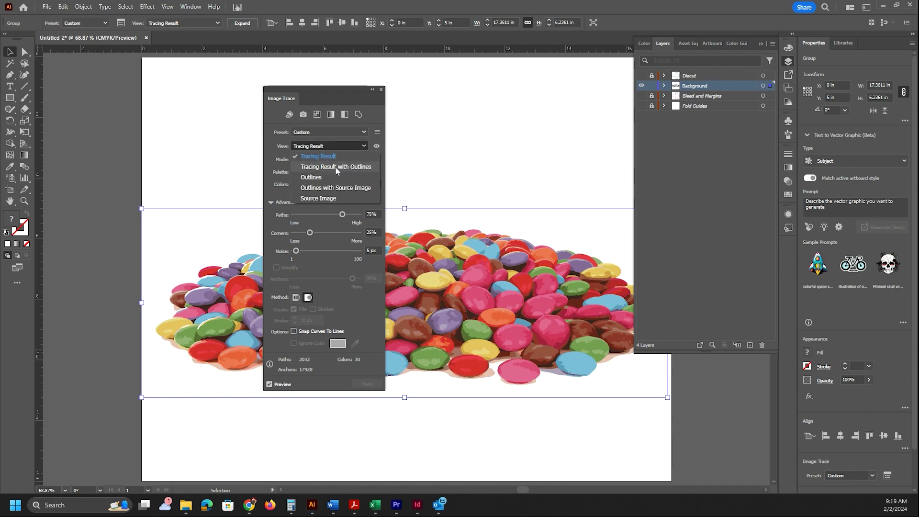
click(335, 166)
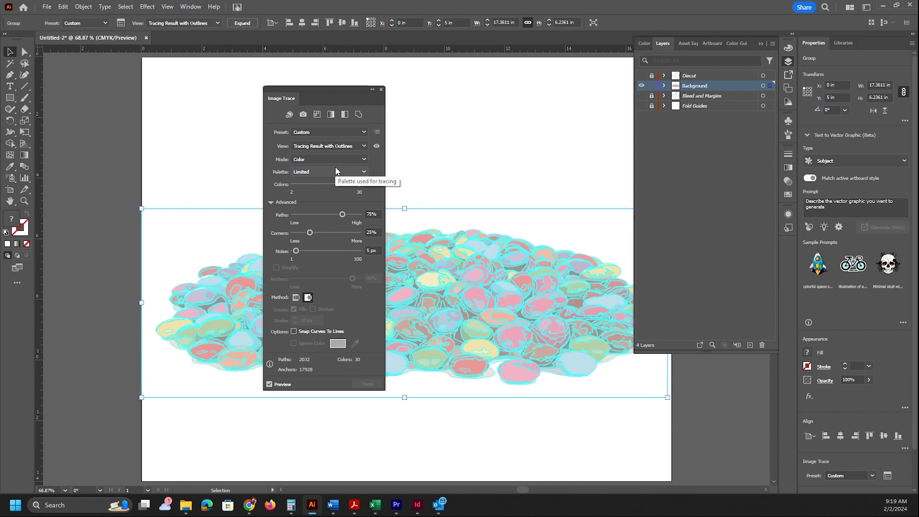
click(332, 146)
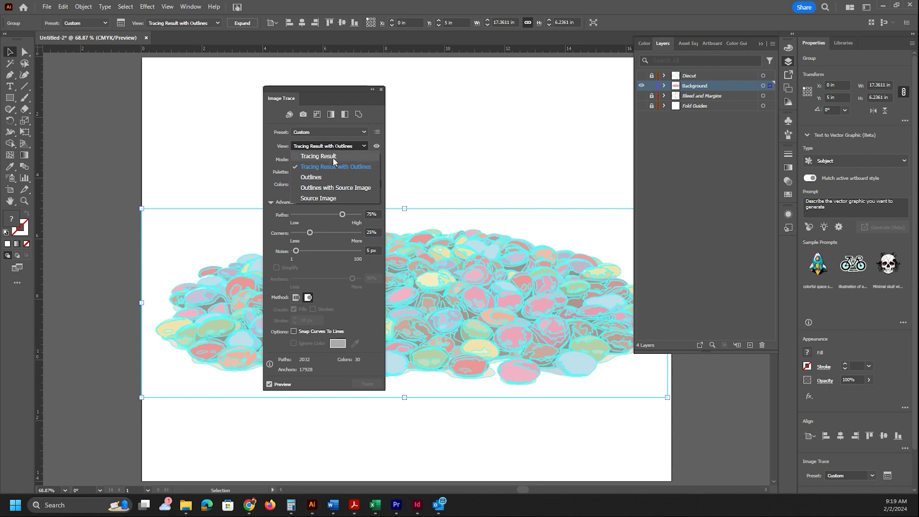
click(333, 156)
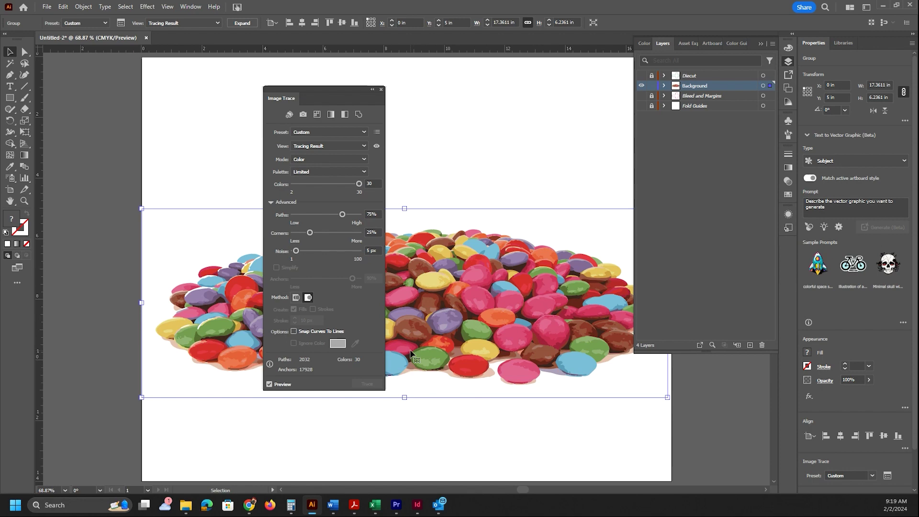
click(376, 148)
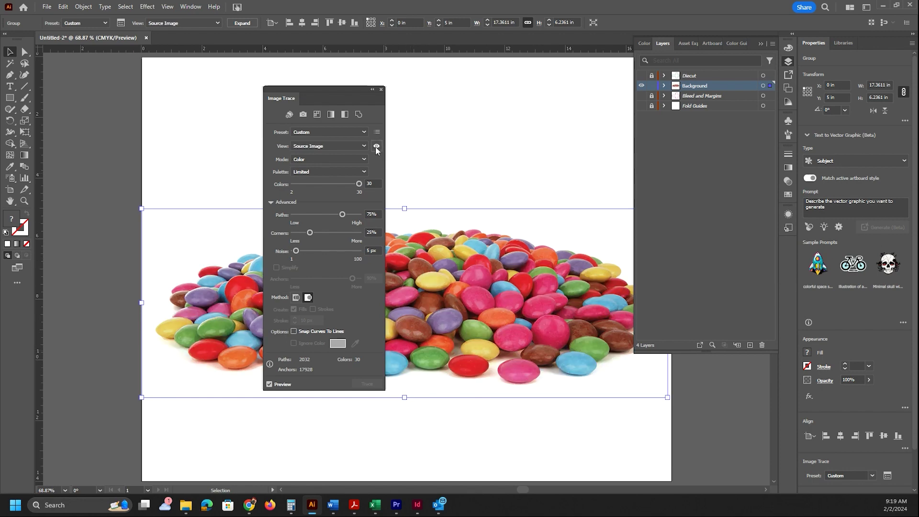
drag(376, 149, 376, 150)
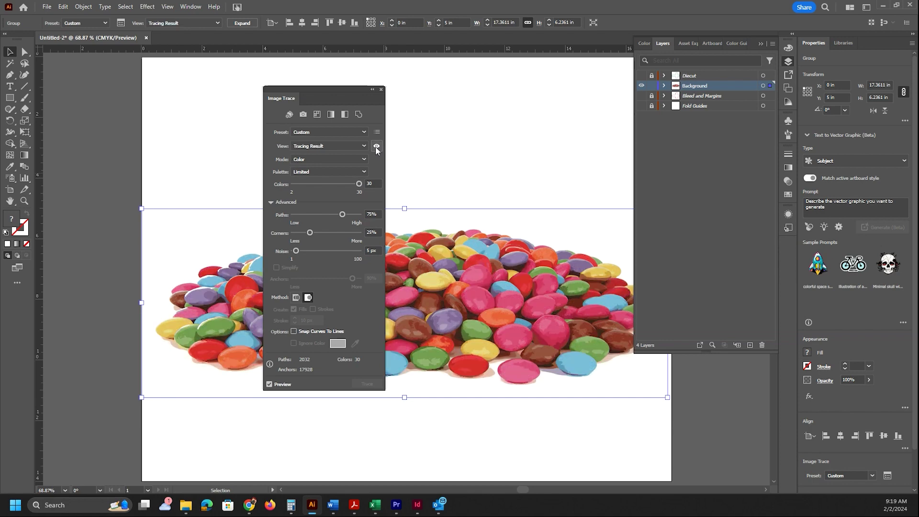
drag(376, 150, 377, 149)
mouse_move(322, 96)
mouse_down()
mouse_move(143, 91)
mouse_move(108, 80)
mouse_move(104, 64)
mouse_up()
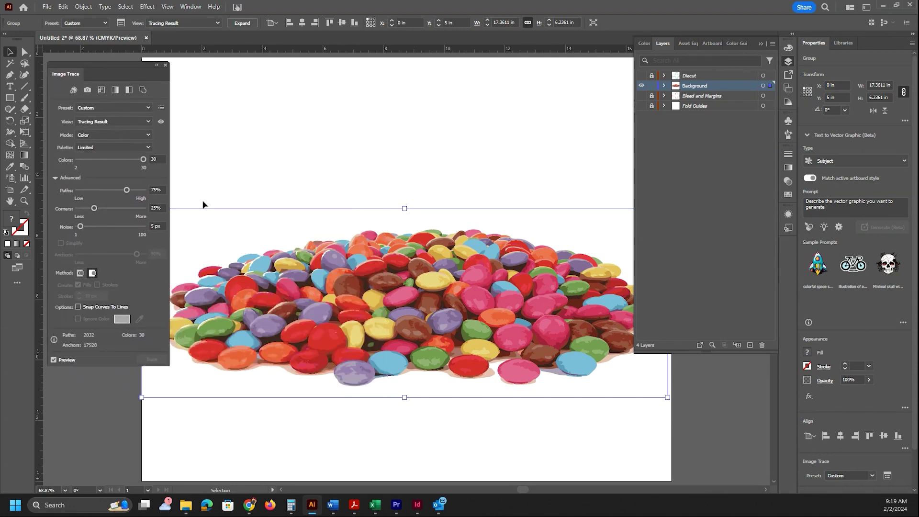
- Start saving the document to the computer and create a folder named Project 4 inside the WIP folder
key(a)
key(ctrl+s)
click(515, 342)
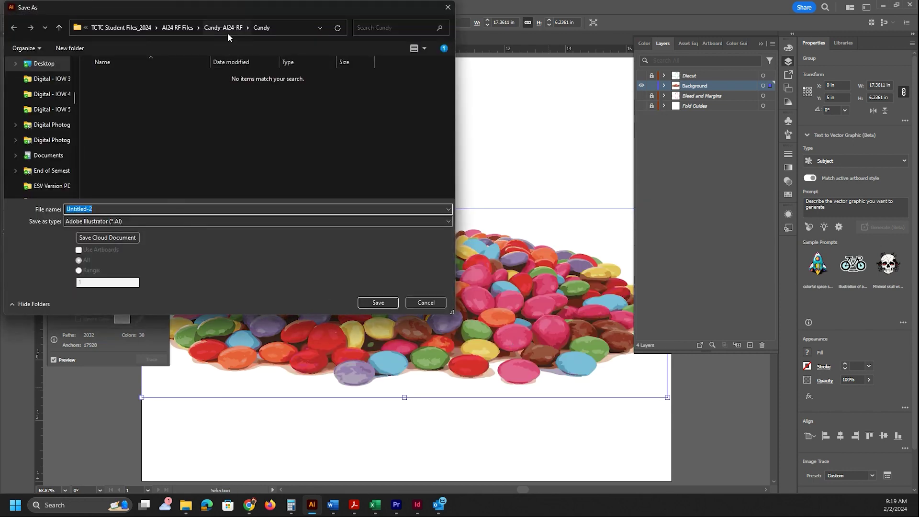
click(126, 28)
double_click(99, 107)
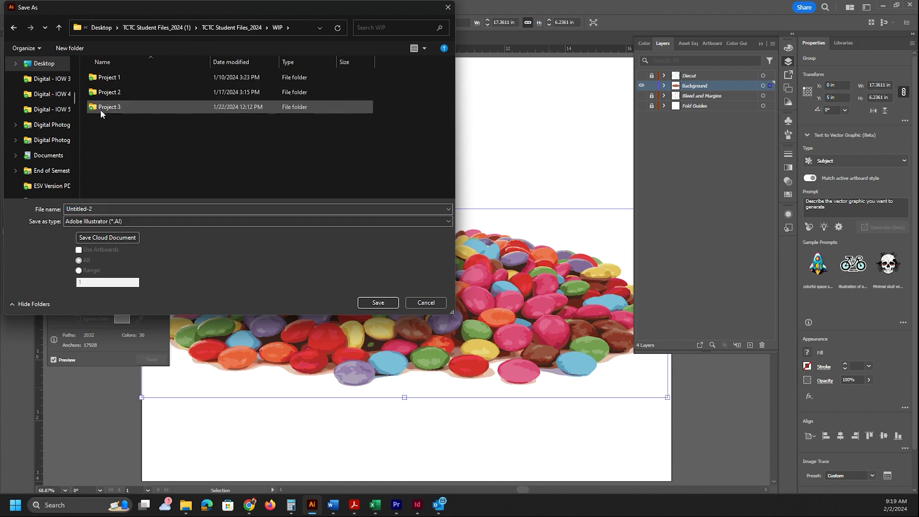
right_click(113, 139)
mouse_move(159, 218)
click(216, 219)
text(Project 4)
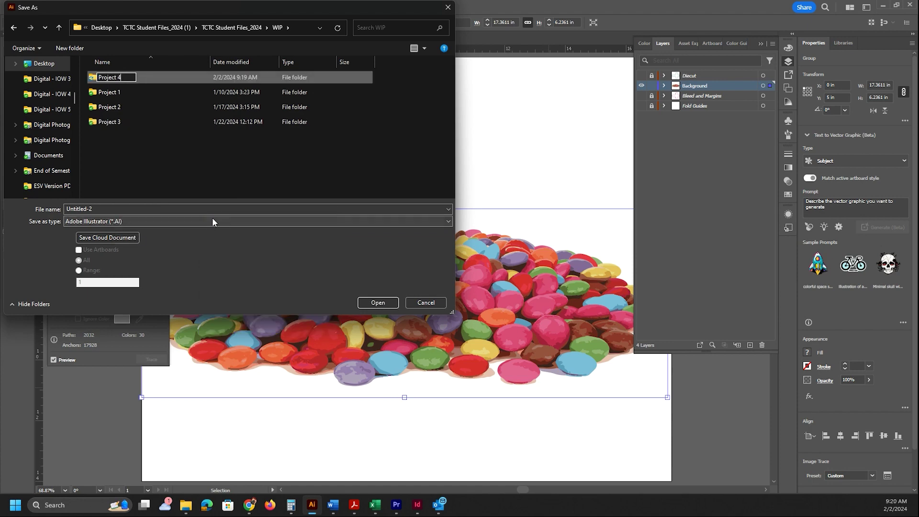
- Save the Illustrator file in Project 4, named with the designer's surname followed by _Candy, keeping the offered Illustrator options
double_click(142, 75)
text(C)
key(BackSpace)
text(Candy)
key(BackSpace)
key(BackSpace)
key(BackSpace)
key(BackSpace)
key(BackSpace)
text(SChi)
key(BackSpace)
key(BackSpace)
key(BackSpace)
text(chiff_Candy)
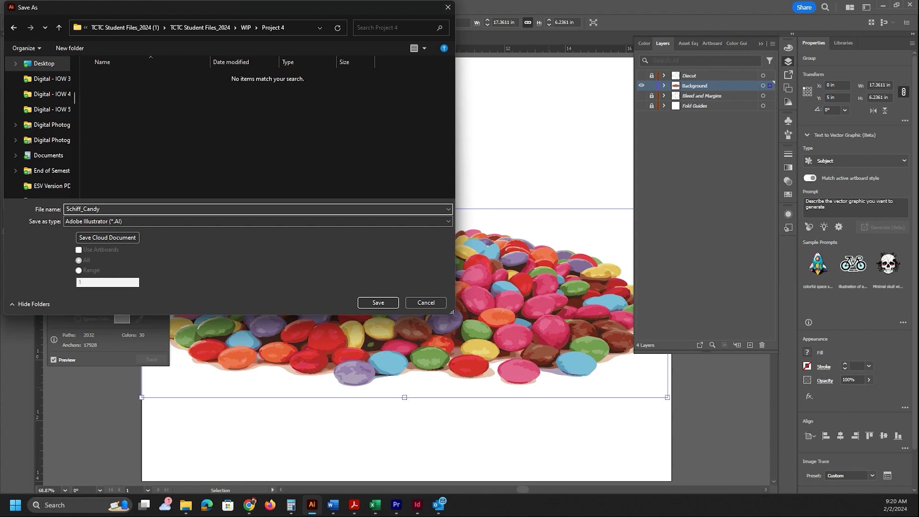
click(375, 303)
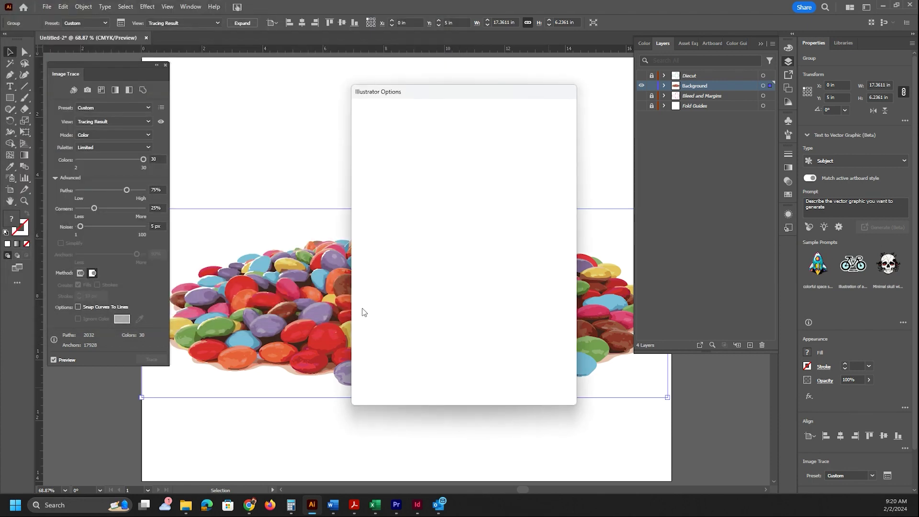
click(492, 384)
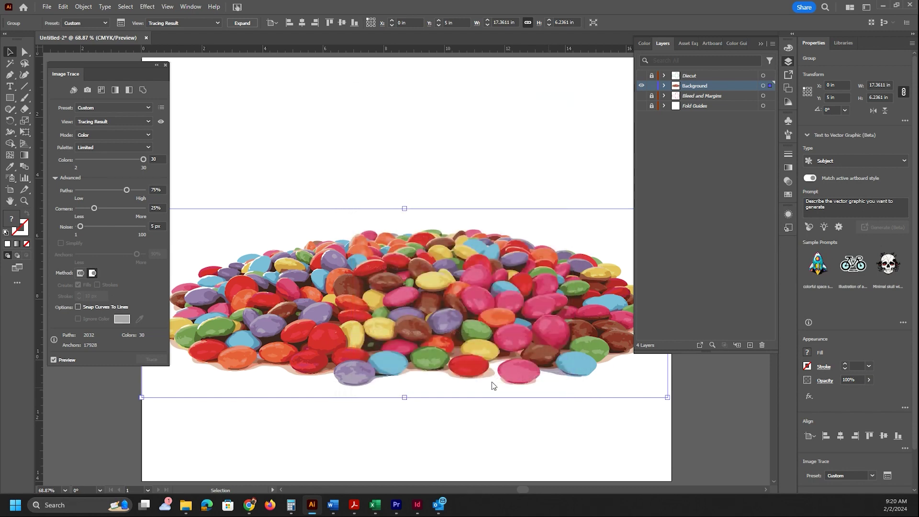
- Close the trace settings, deselect the artwork, sample a dark red from the candies and save it as a global CMYK process swatch
click(165, 66)
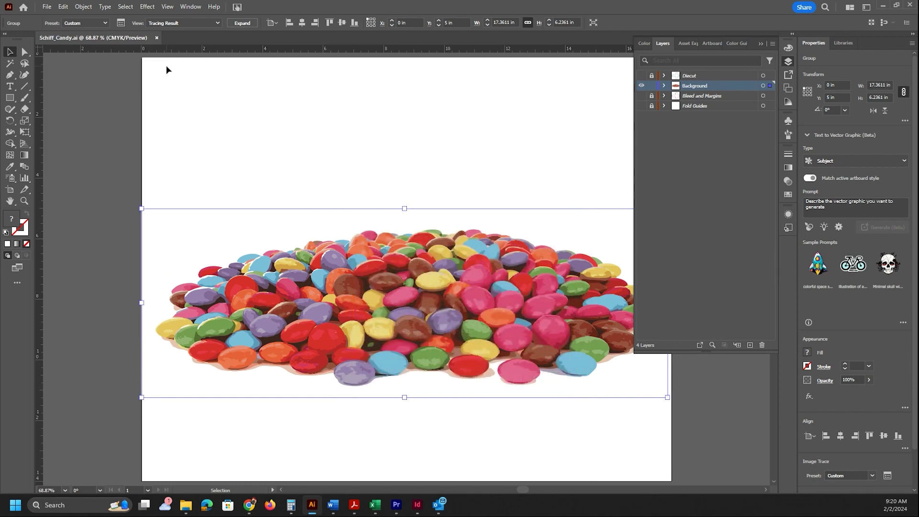
click(98, 244)
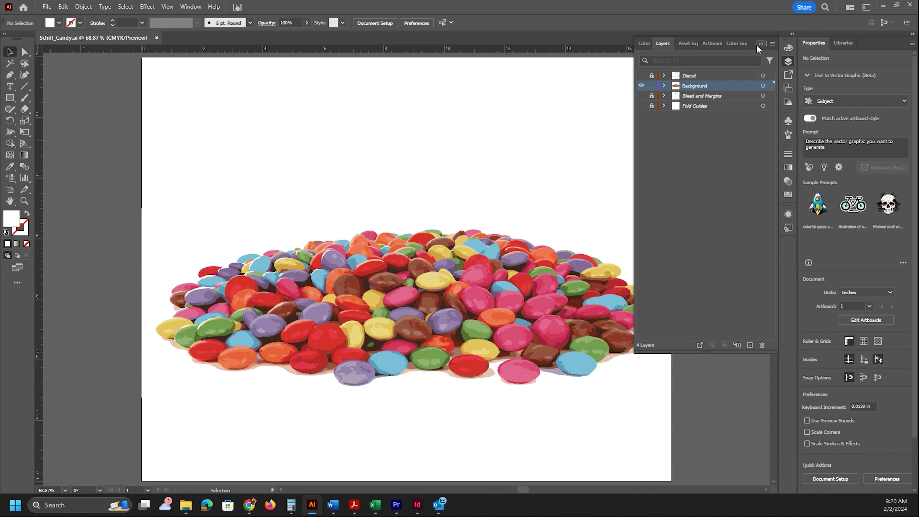
click(789, 195)
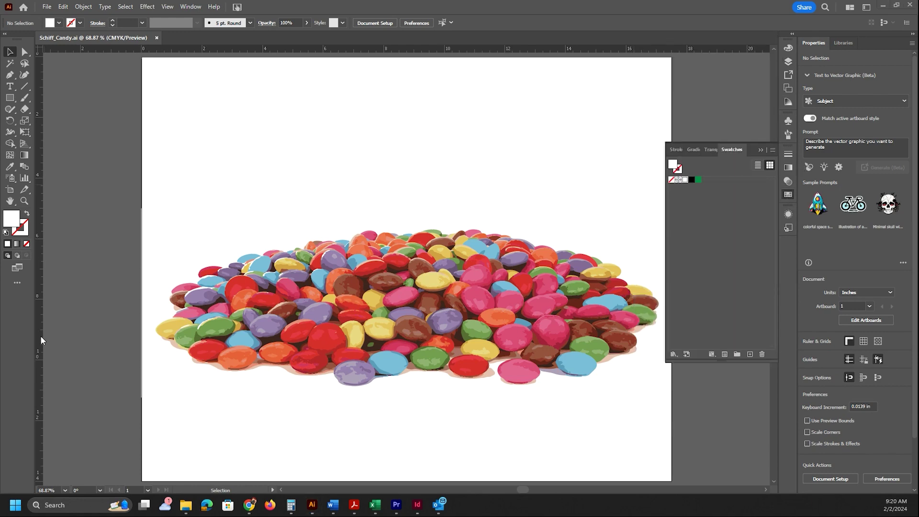
click(10, 166)
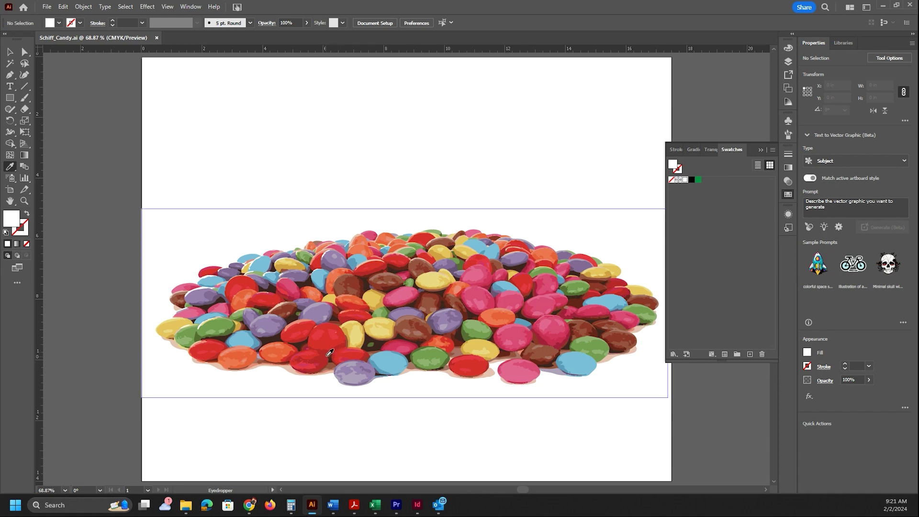
click(331, 353)
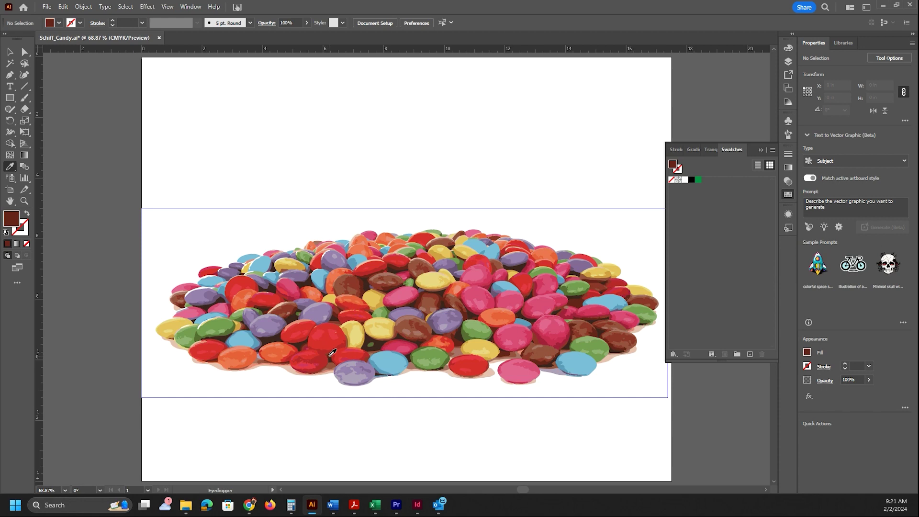
click(328, 354)
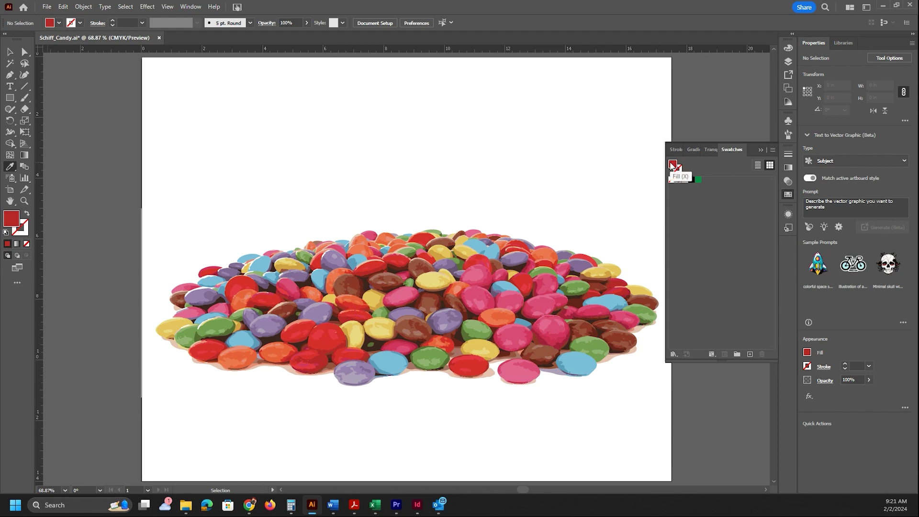
click(750, 354)
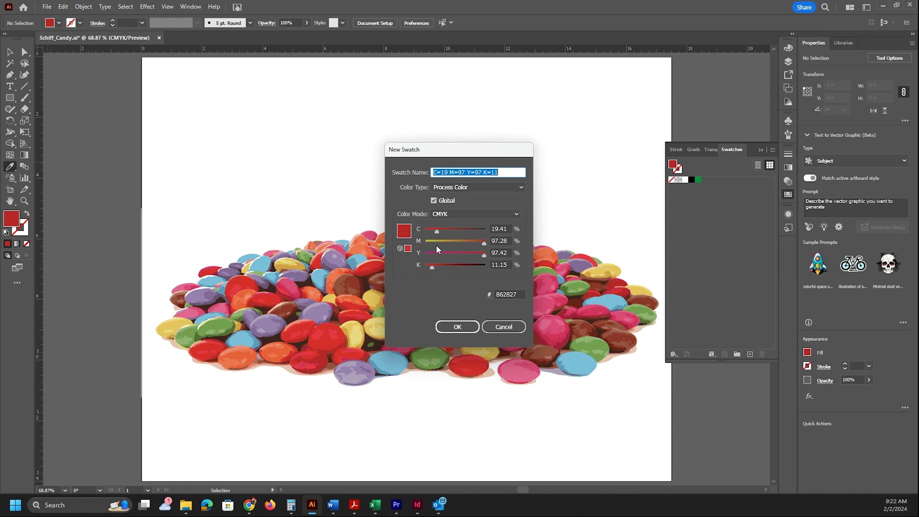
click(466, 325)
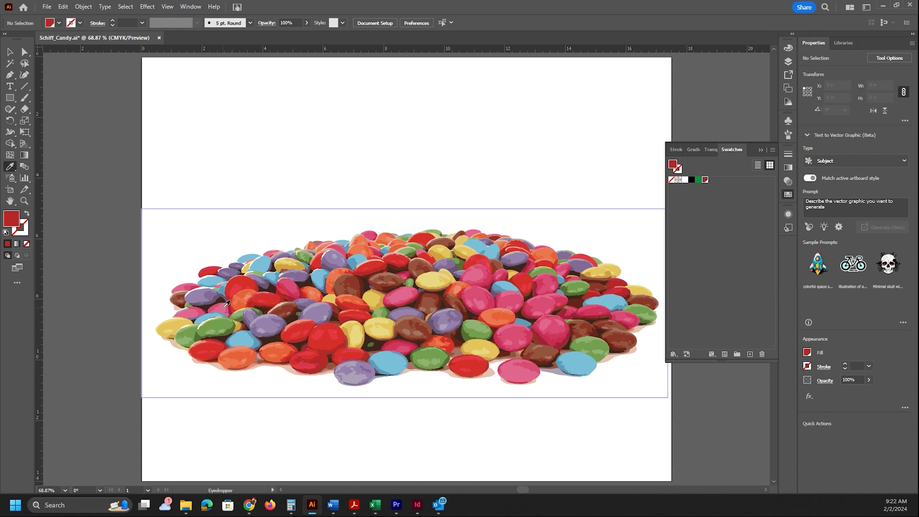
- Sample pink from a candy near the pile's left end and add it as a global CMYK process swatch
click(203, 309)
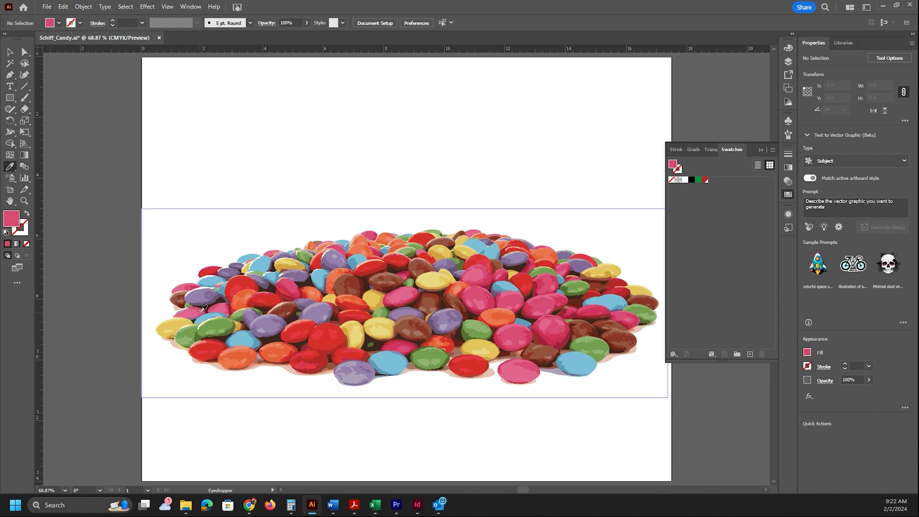
click(749, 355)
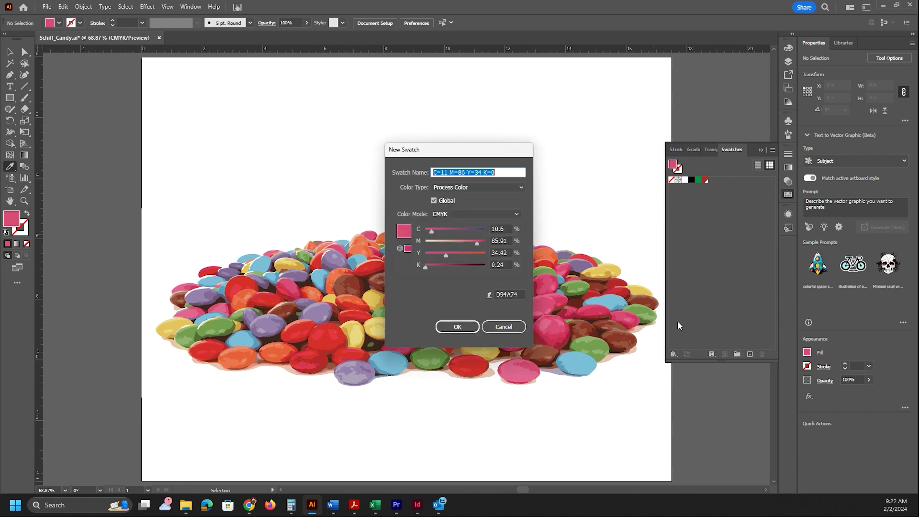
click(460, 325)
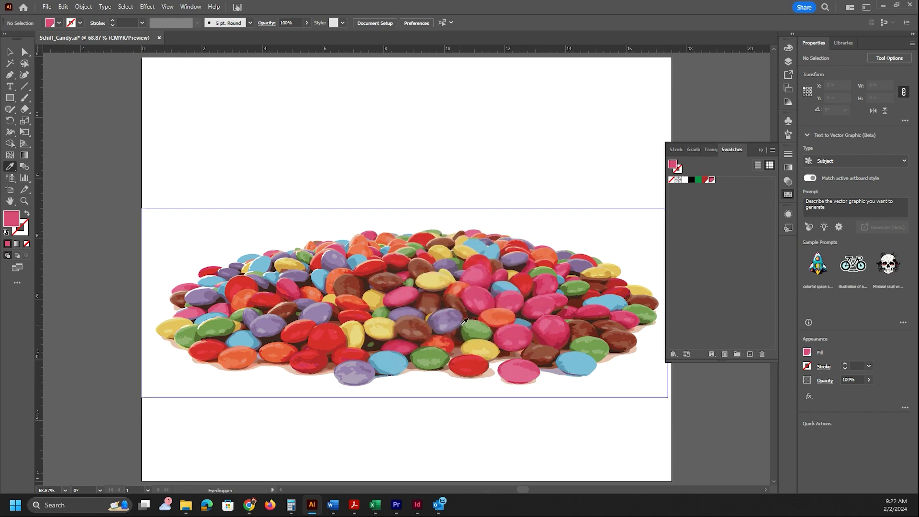
- Sample golden yellow from a candy near the pile's center, add it as a global process swatch, and save the document
click(421, 276)
click(749, 354)
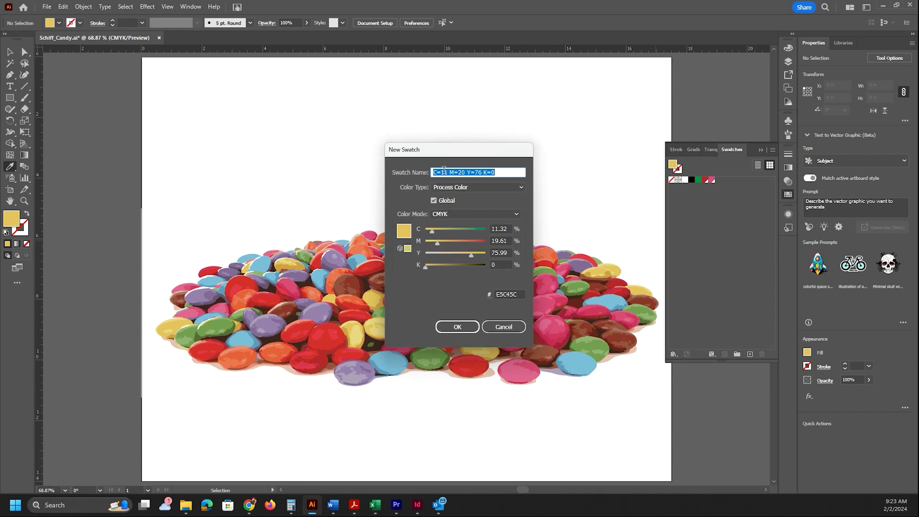
click(450, 326)
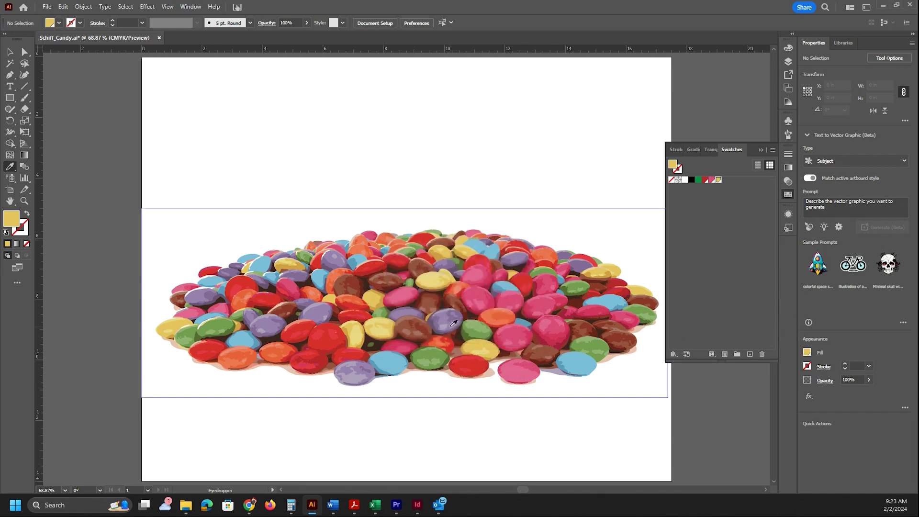
key(ctrl)
key(ctrl+s)
- Add two layers directly above Background and name them Side 1 (upper) and Side 2 (lower)
click(783, 63)
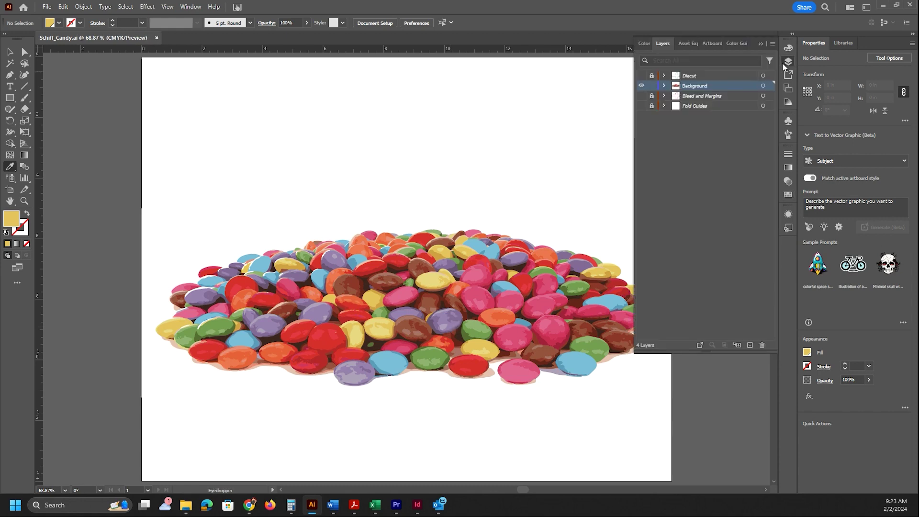
click(750, 345)
click(750, 345)
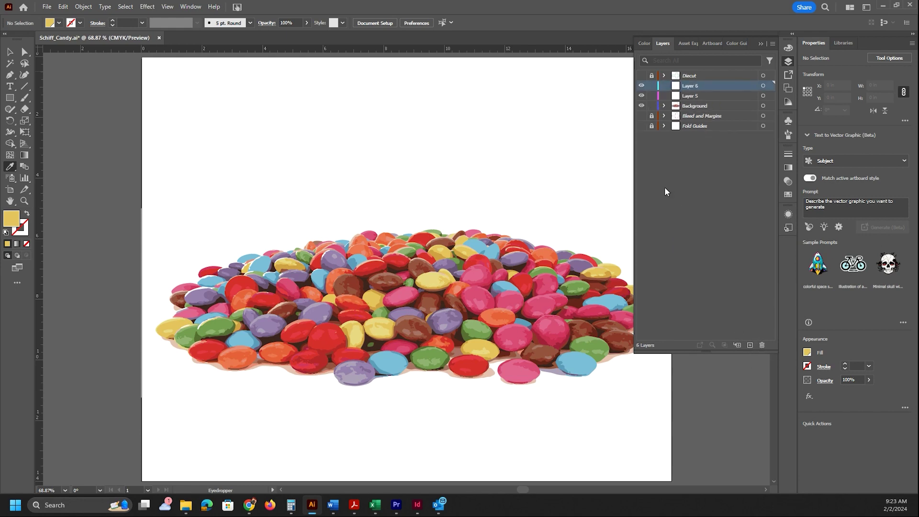
double_click(688, 88)
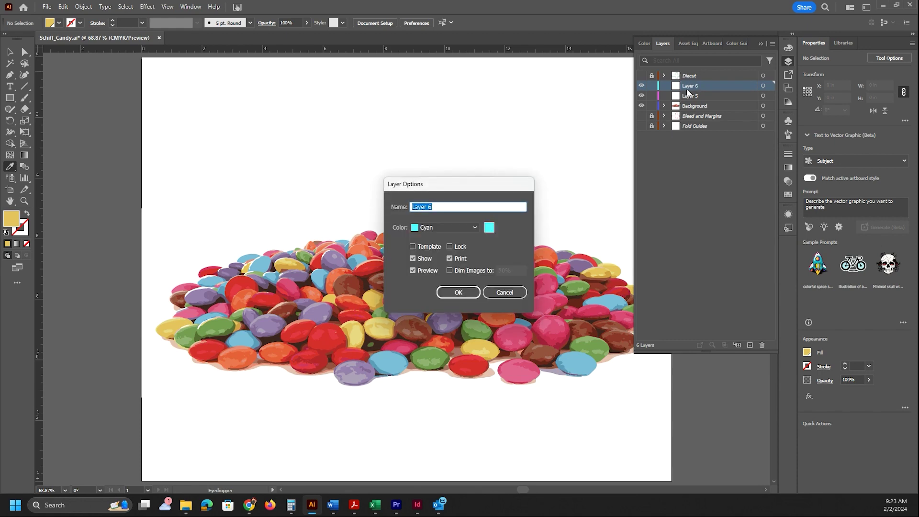
text(Side 1)
key(Return)
double_click(689, 96)
text(Side 2)
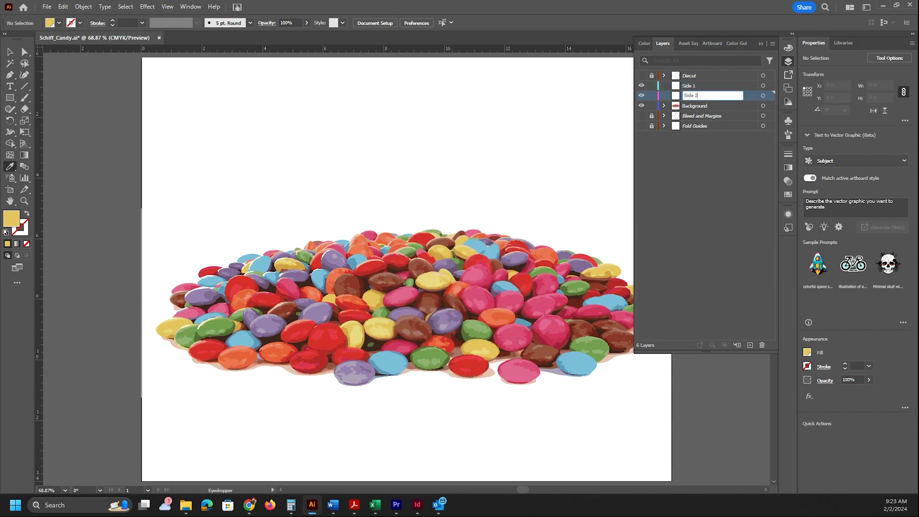
key(Return)
- Show all template layers and draw a rectangle about 3.75 by 0.97 in on Side 1 across the leftmost box panel
click(685, 87)
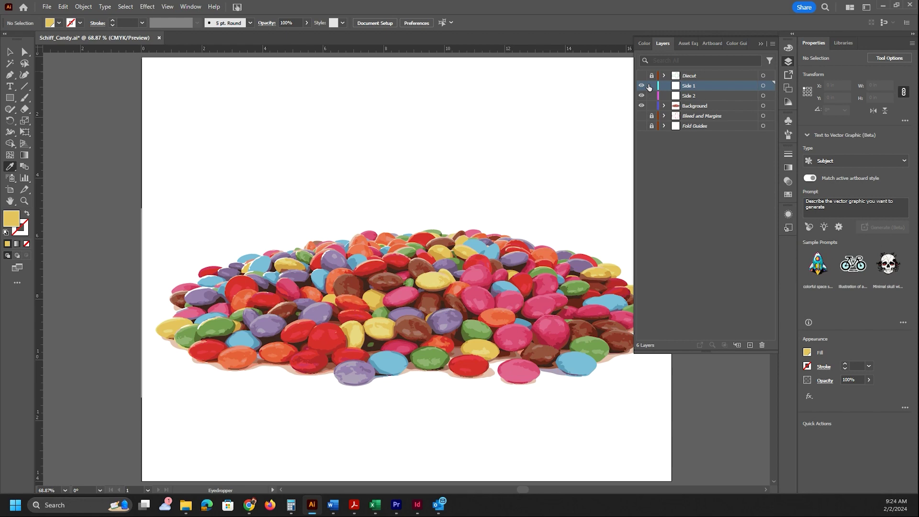
drag(641, 126, 641, 75)
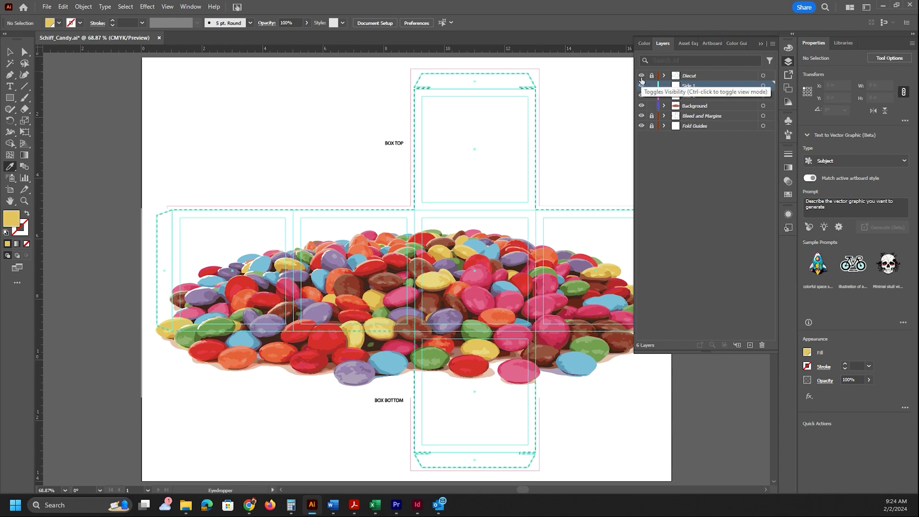
click(9, 100)
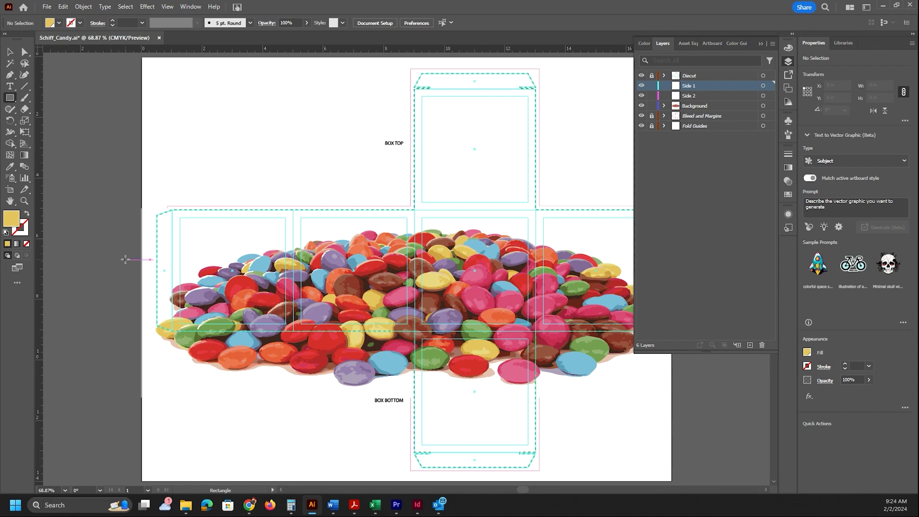
drag(180, 262, 192, 281)
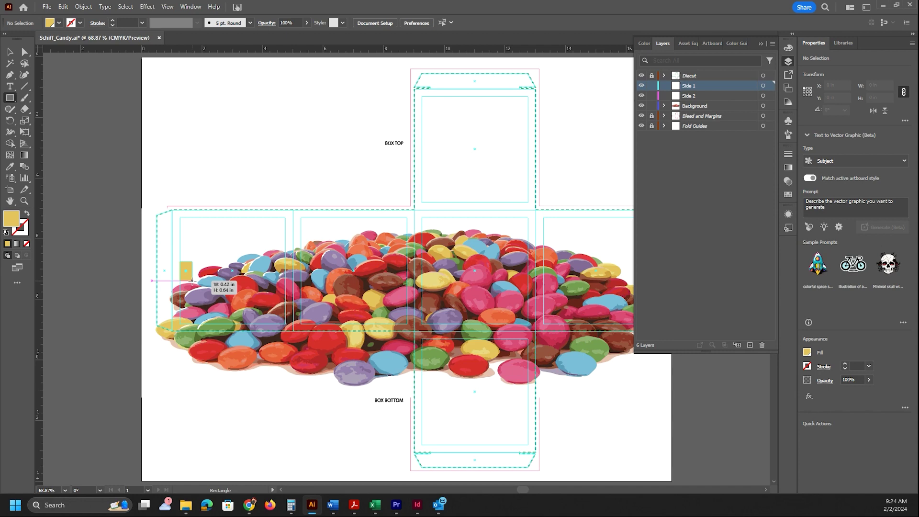
drag(192, 280, 293, 290)
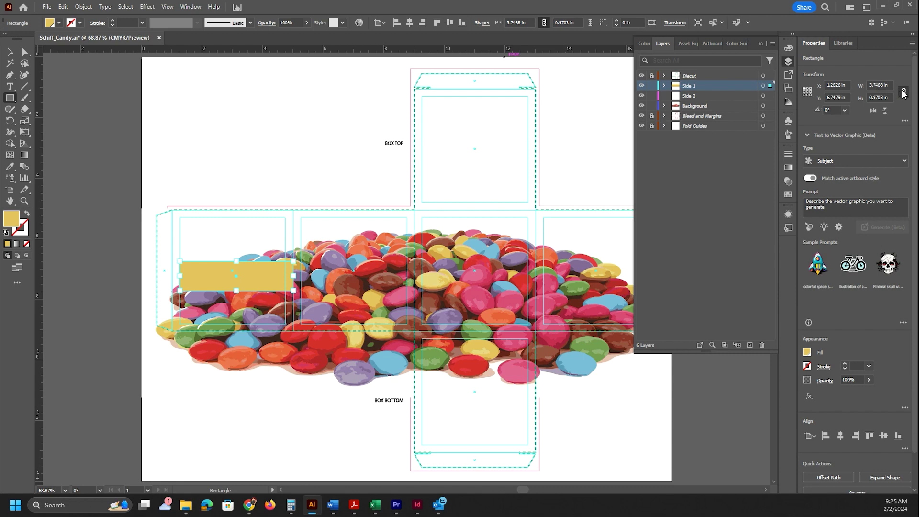
- Set the rectangle's width to 3.75 in and its height to 1 in
click(877, 83)
double_click(876, 83)
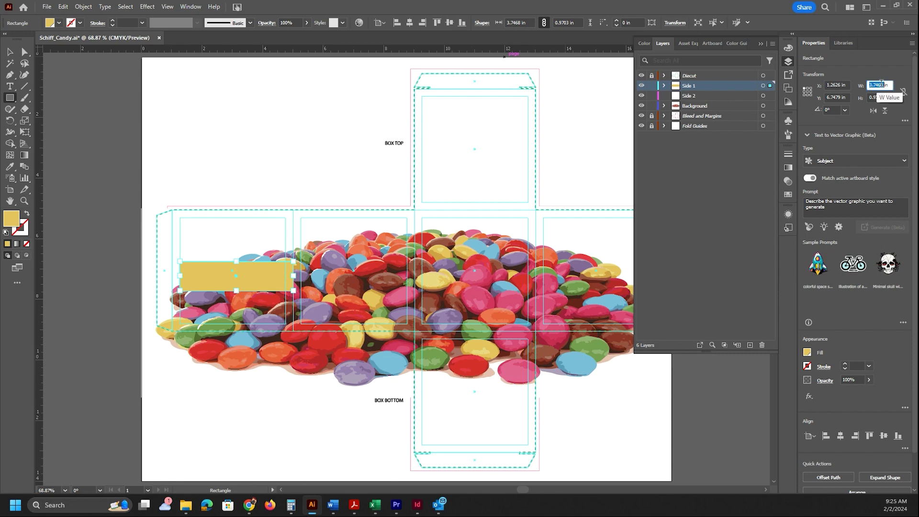
text(3.75)
key(Return)
click(870, 97)
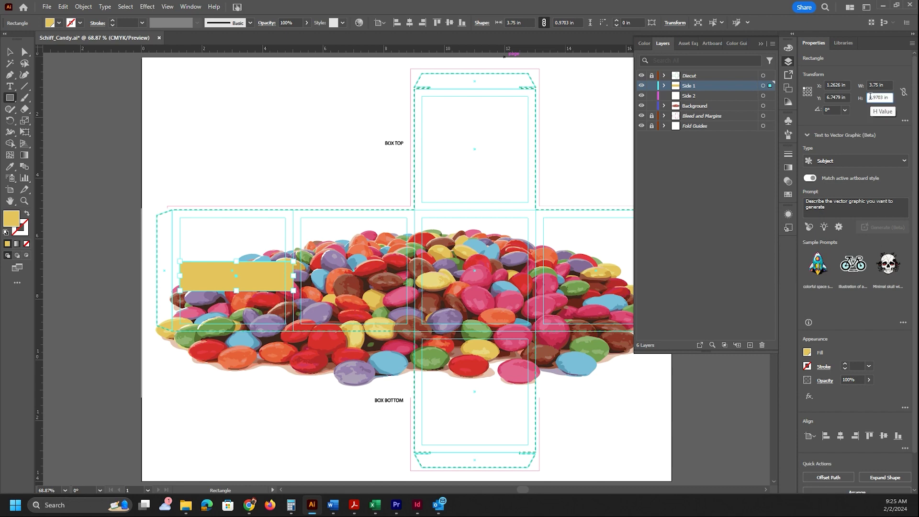
key(Delete)
key(Delete)
key(Delete)
key(Delete)
key(Delete)
key(Delete)
key(Delete)
text(1)
key(Return)
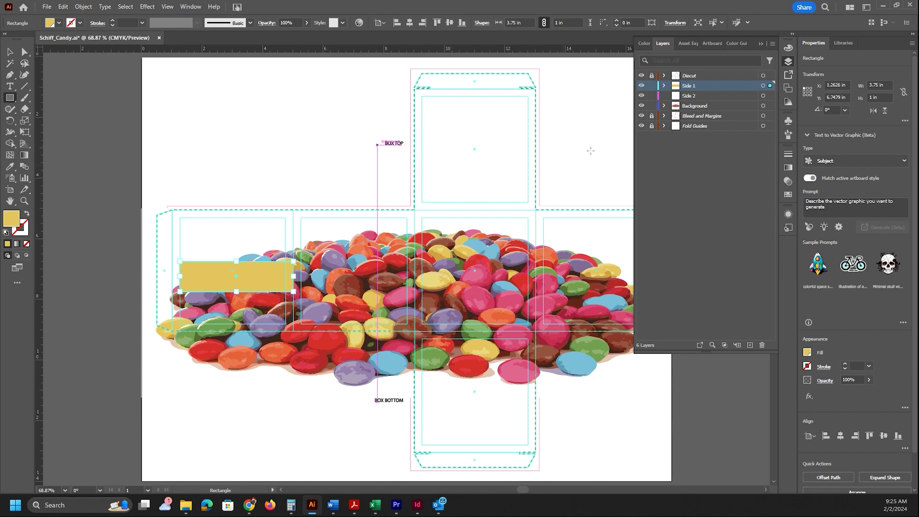
- Fill the rectangle with the dark red swatch and move it up to the panel's vertical center
click(788, 195)
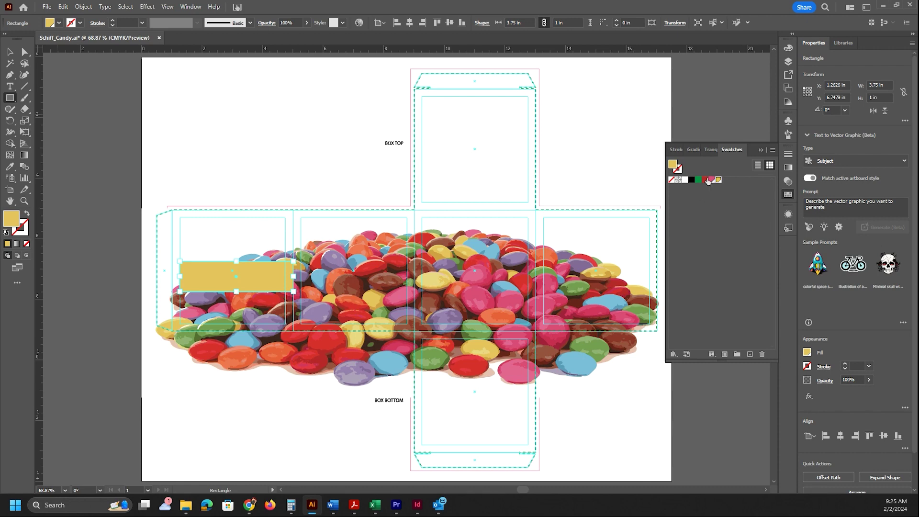
click(706, 181)
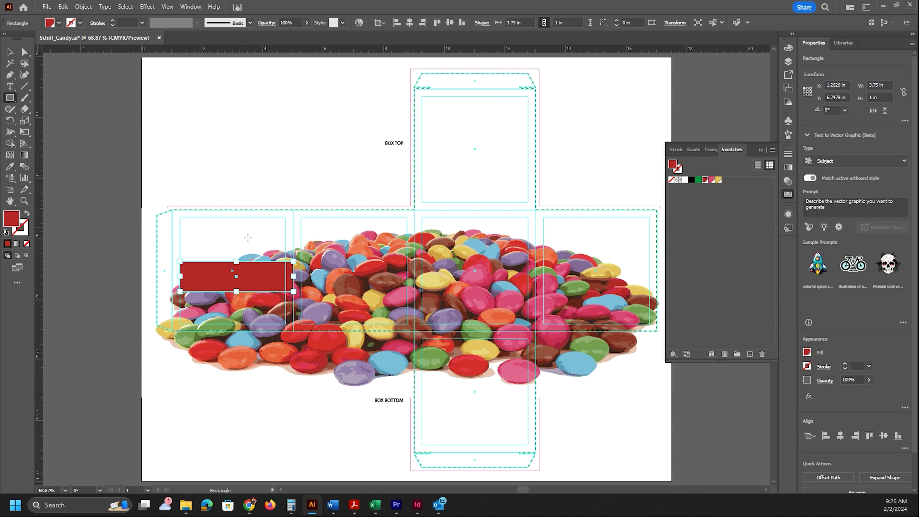
click(10, 52)
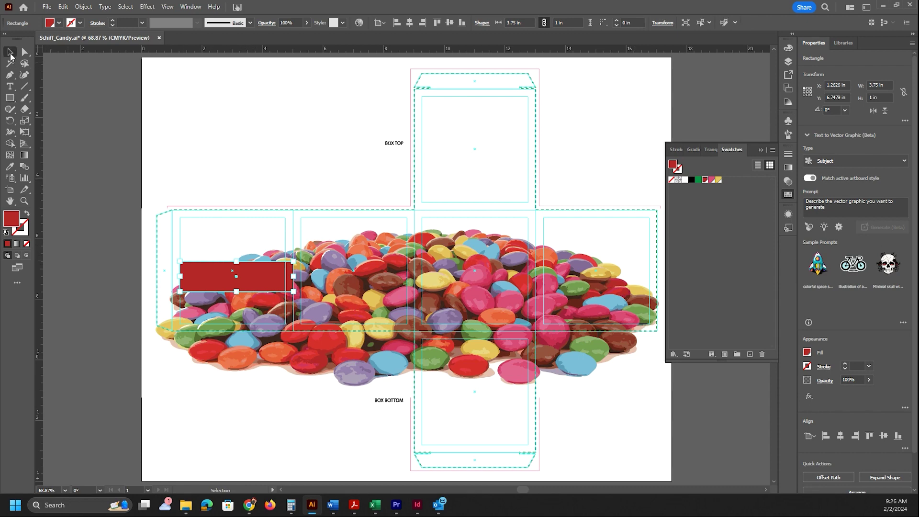
drag(224, 264, 223, 258)
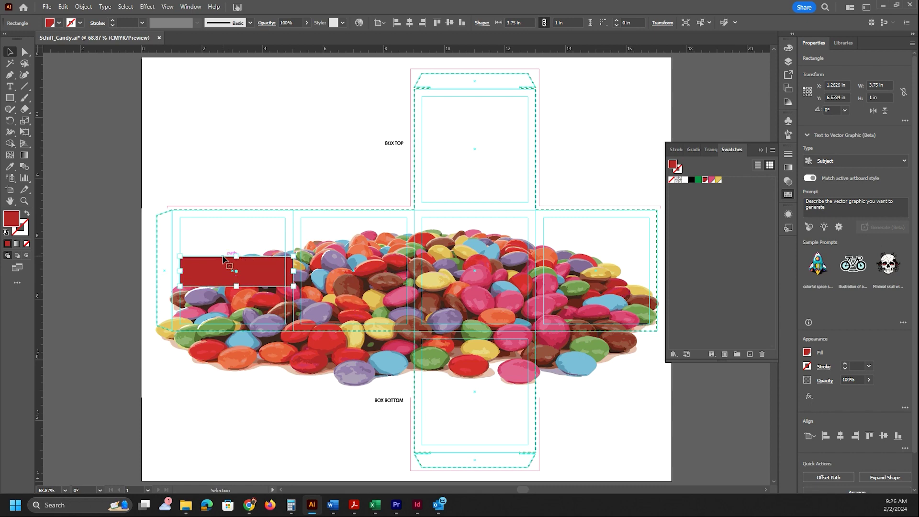
- With the Curvature tool, add a midpoint on the rectangle's left edge, make it a corner and pull it inward to form a ribbon notch
click(24, 51)
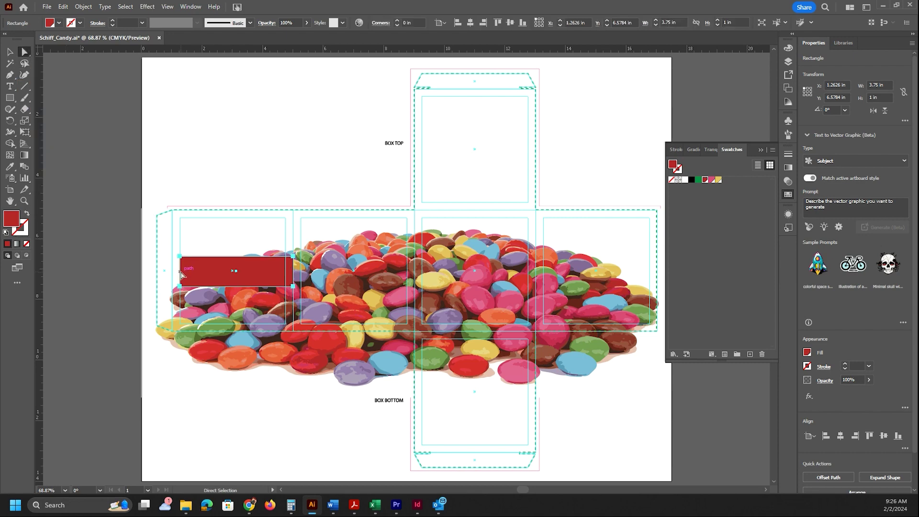
click(22, 75)
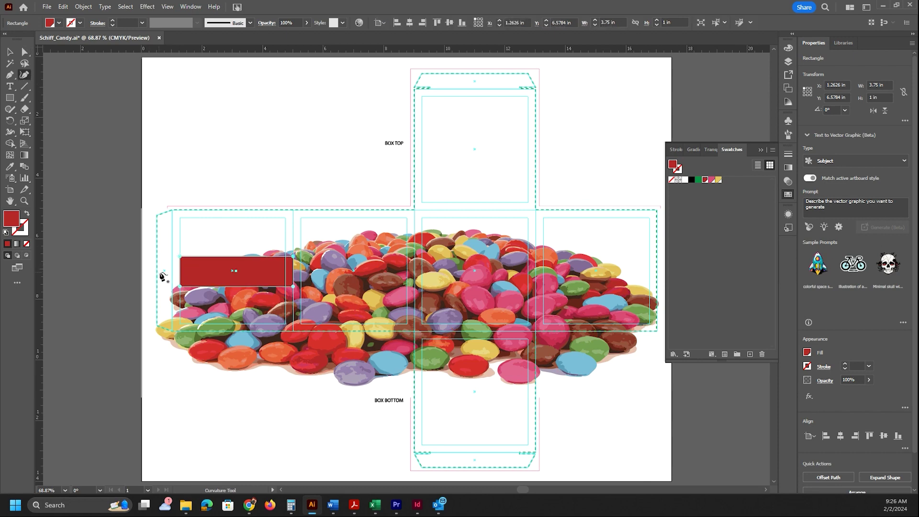
drag(182, 274, 192, 275)
double_click(188, 271)
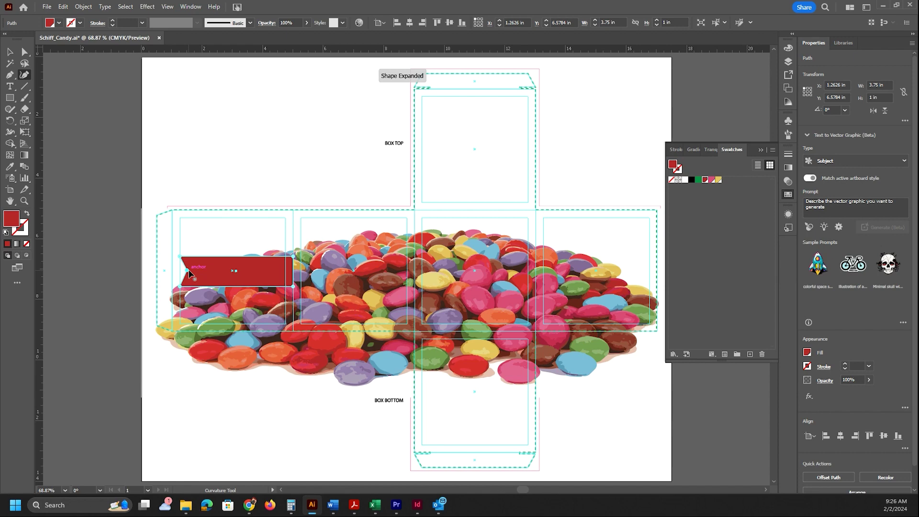
drag(188, 270, 195, 272)
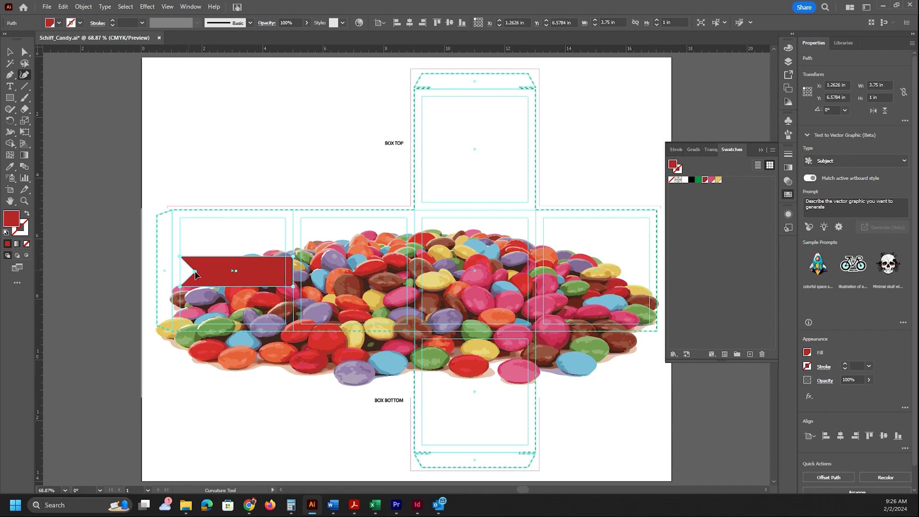
drag(195, 274, 198, 272)
click(9, 52)
click(79, 272)
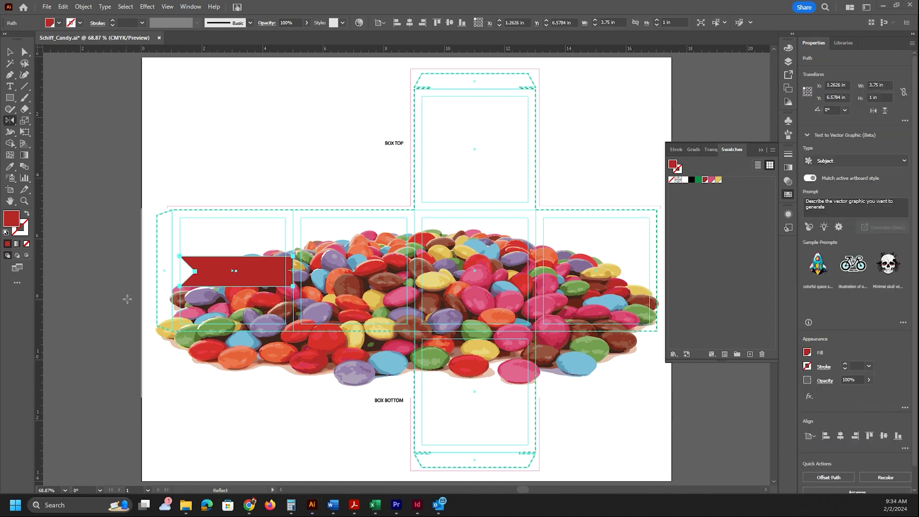
click(13, 124)
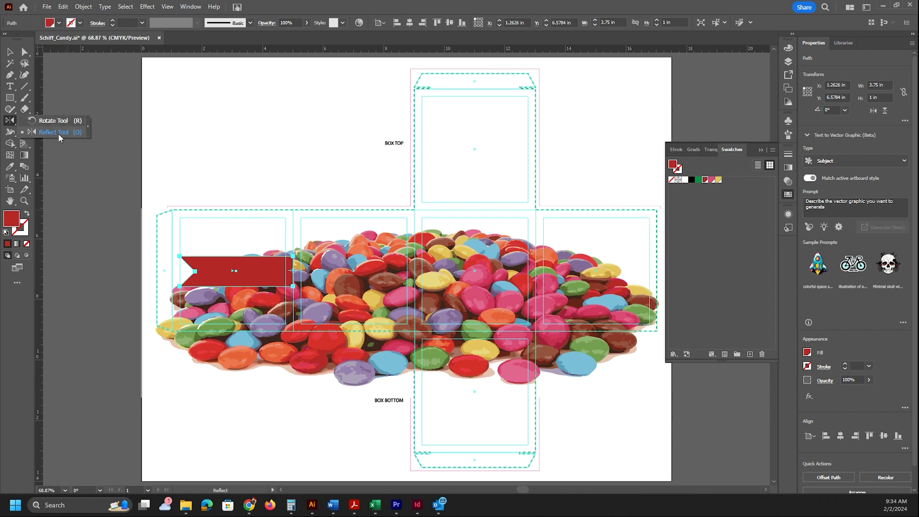
click(59, 133)
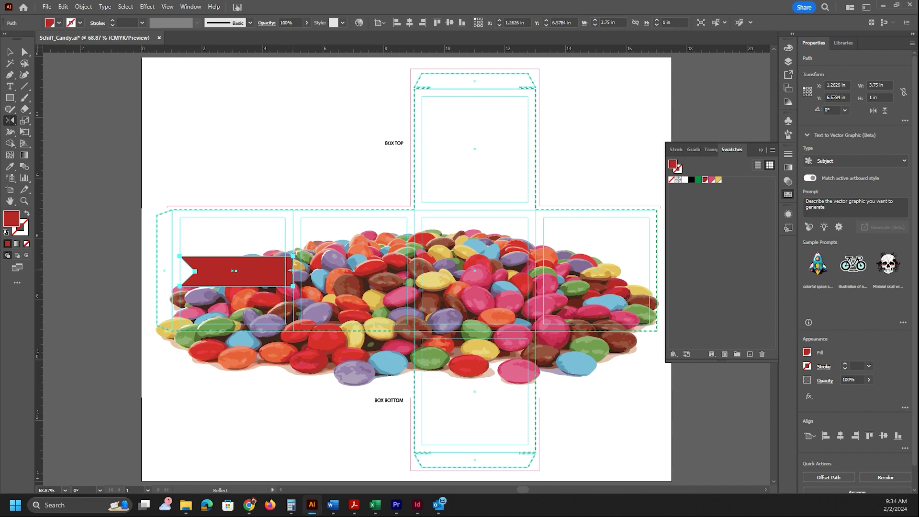
click(292, 270)
drag(292, 271, 281, 287)
alt+click(291, 270)
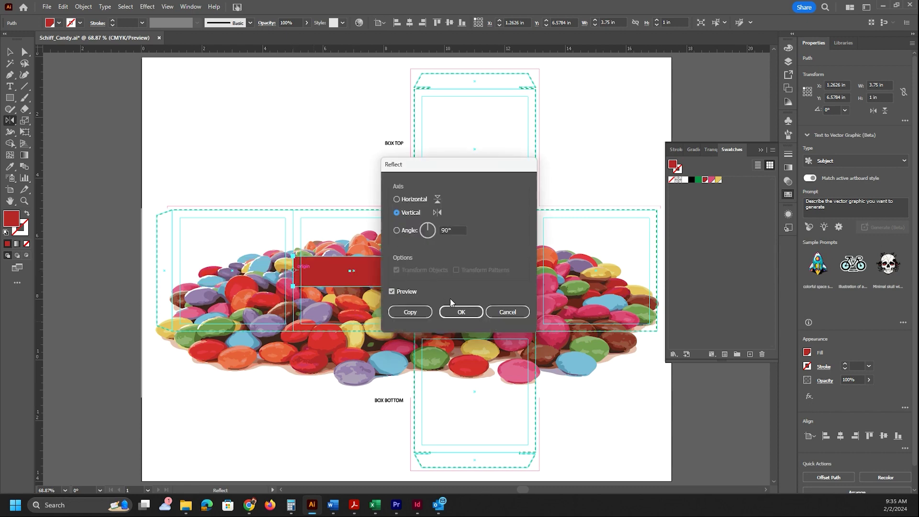
click(494, 312)
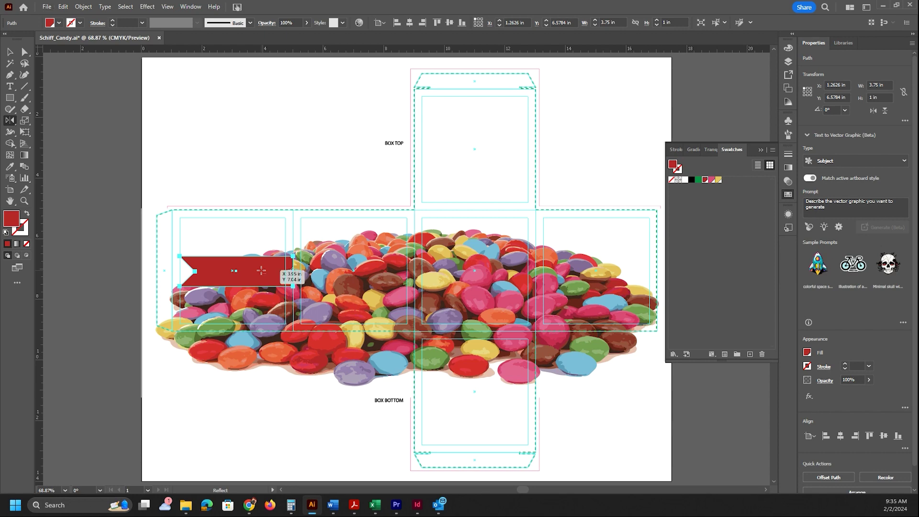
- Reflect a copy of the ribbon across its straight right edge so it extends onto the neighboring box panel
click(290, 271)
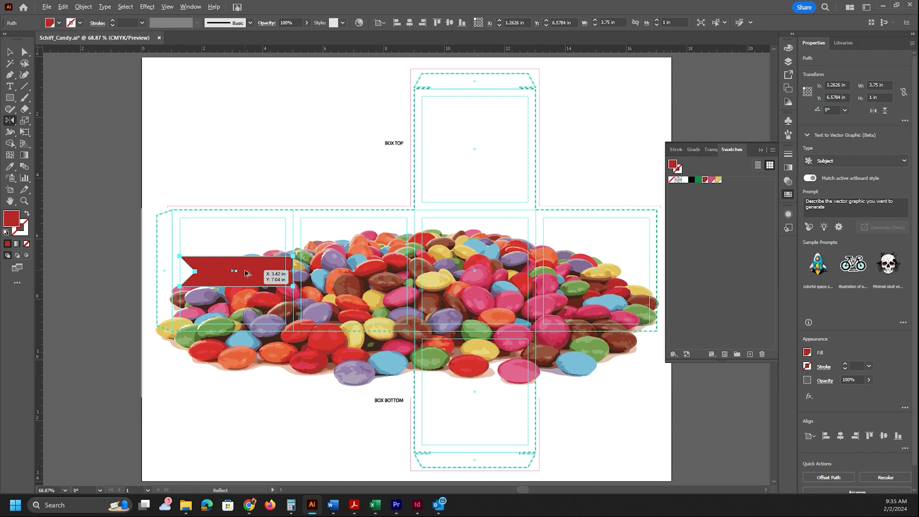
click(293, 271)
drag(299, 272, 323, 273)
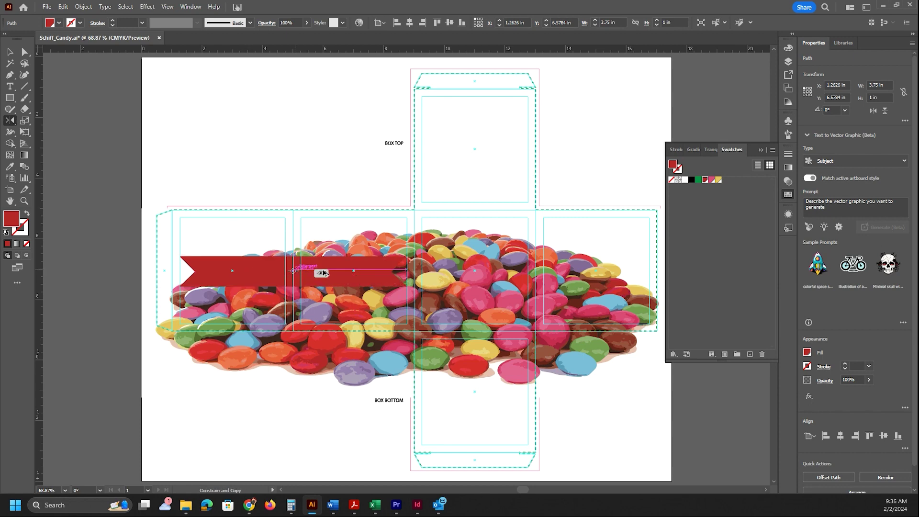
drag(324, 273, 323, 272)
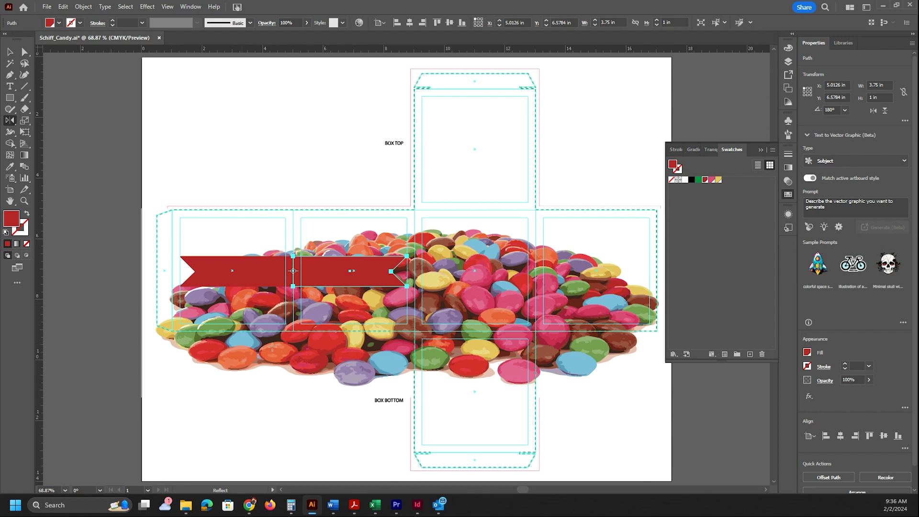
key(v)
key(o)
- Move the mirrored ribbon path from the Side 1 layer to the Side 2 layer and expand Side 2
click(788, 62)
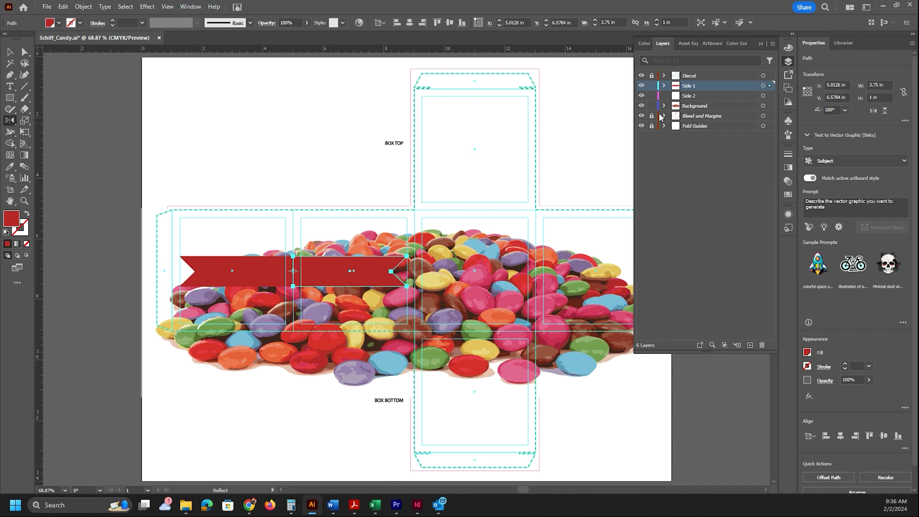
click(665, 86)
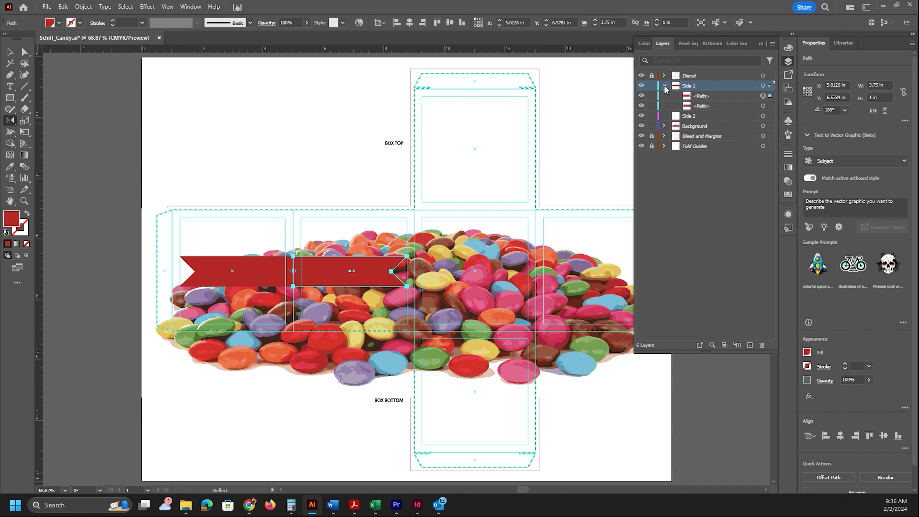
click(700, 97)
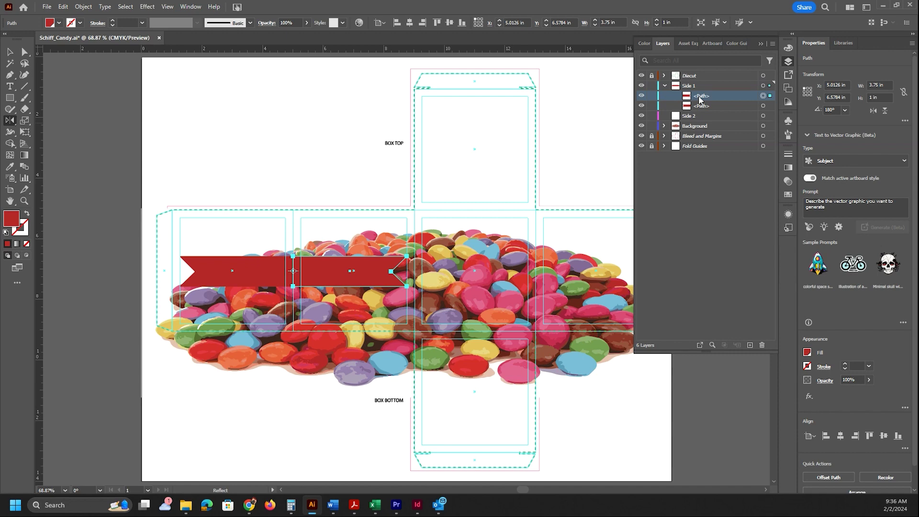
drag(700, 99, 693, 118)
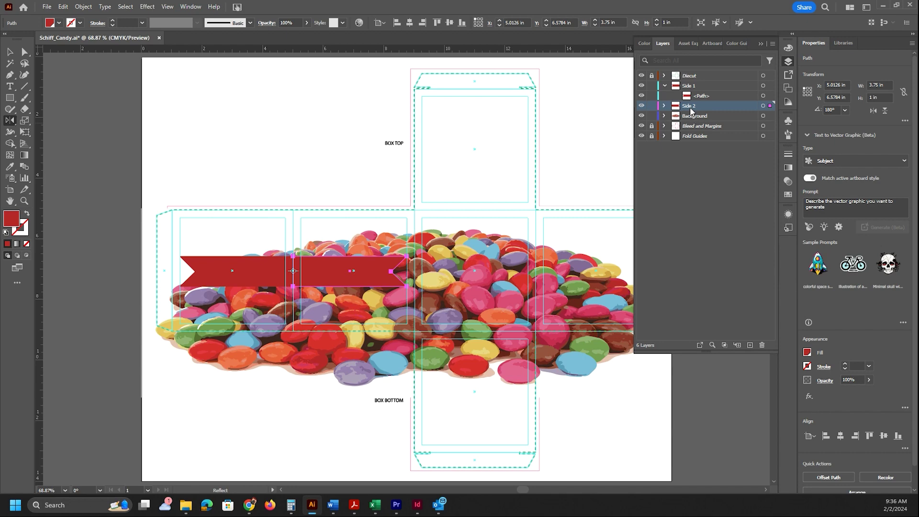
click(663, 106)
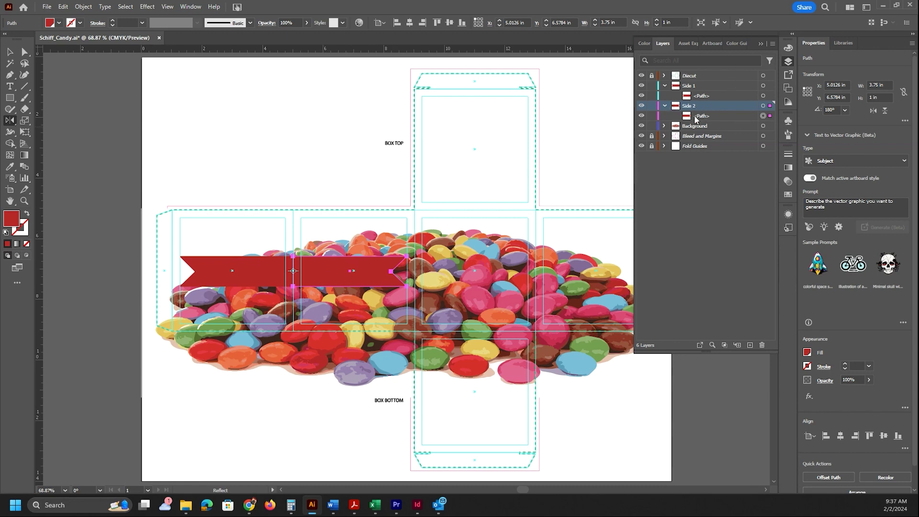
- On the Side 1 layer, add the point text "Smart" over the left half of the ribbon
click(692, 88)
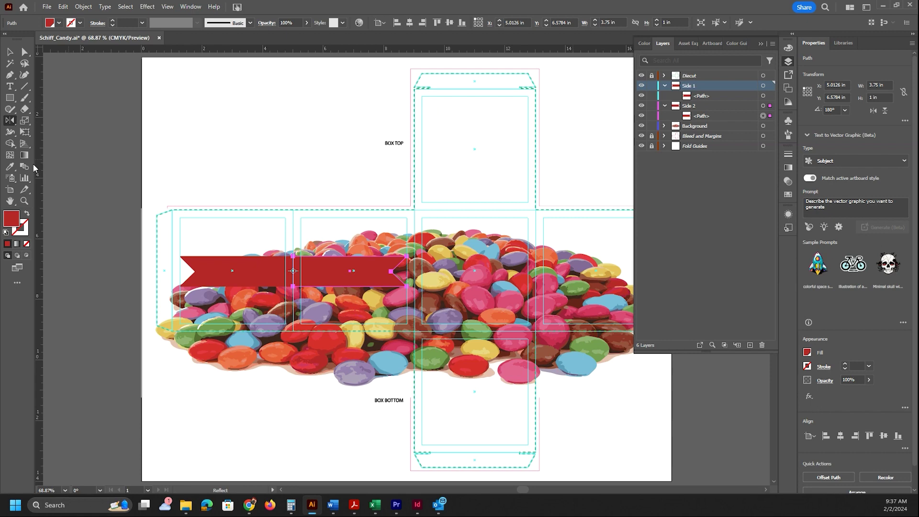
click(9, 87)
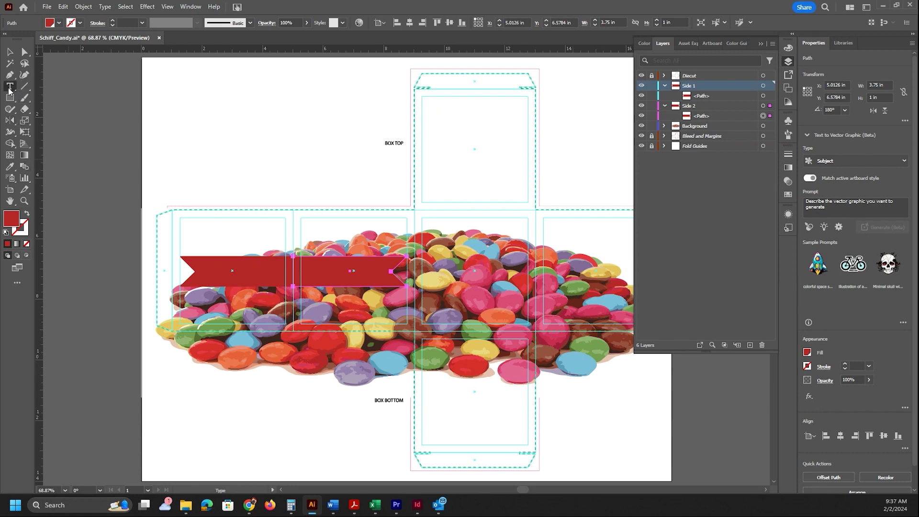
click(9, 88)
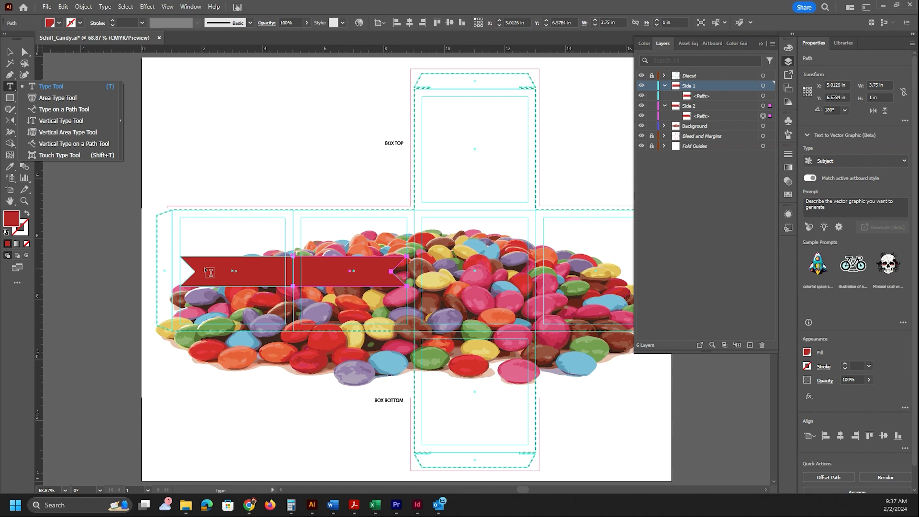
key(Escape)
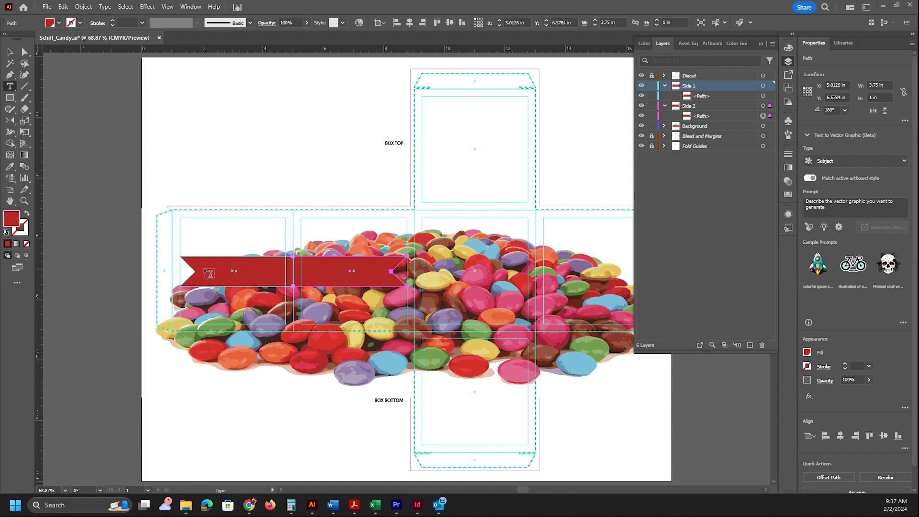
click(207, 269)
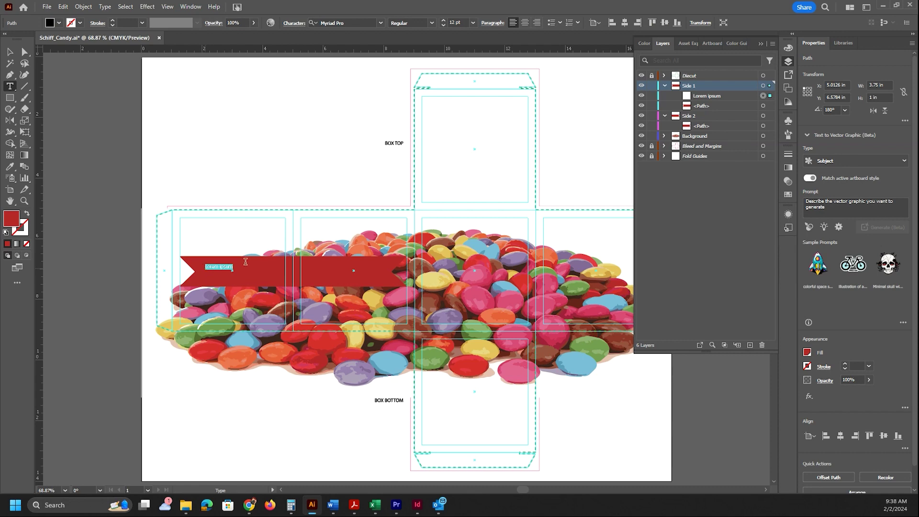
text(Small)
key(Delete)
key(Delete)
key(Delete)
key(Delete)
key(Delete)
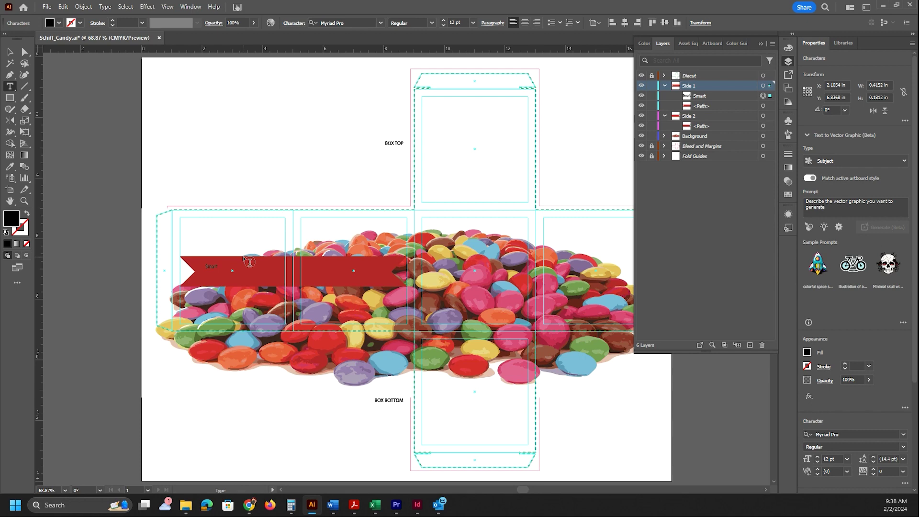
- Set the "Smart" text in the ATC Garnet font with the Ultra style, clearing the Script font filter
double_click(209, 265)
click(902, 434)
scroll(764, 200, down, 3)
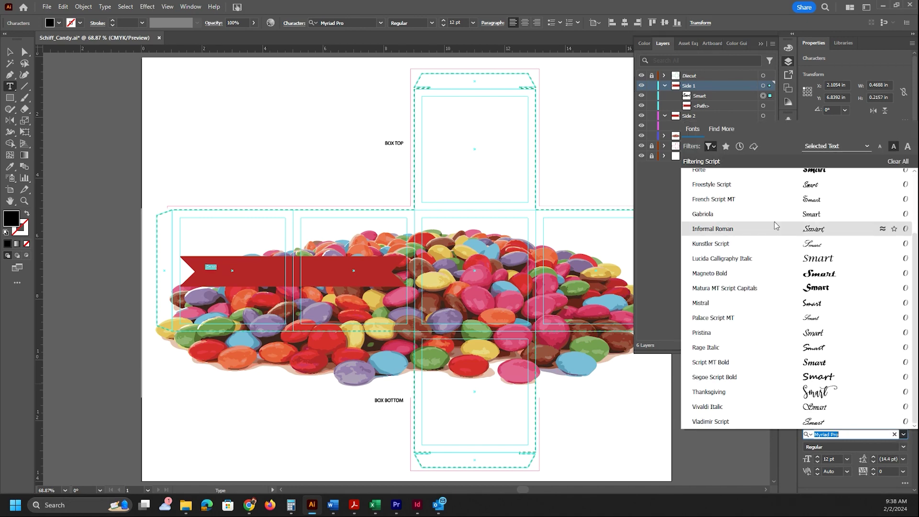
scroll(772, 230, up, 3)
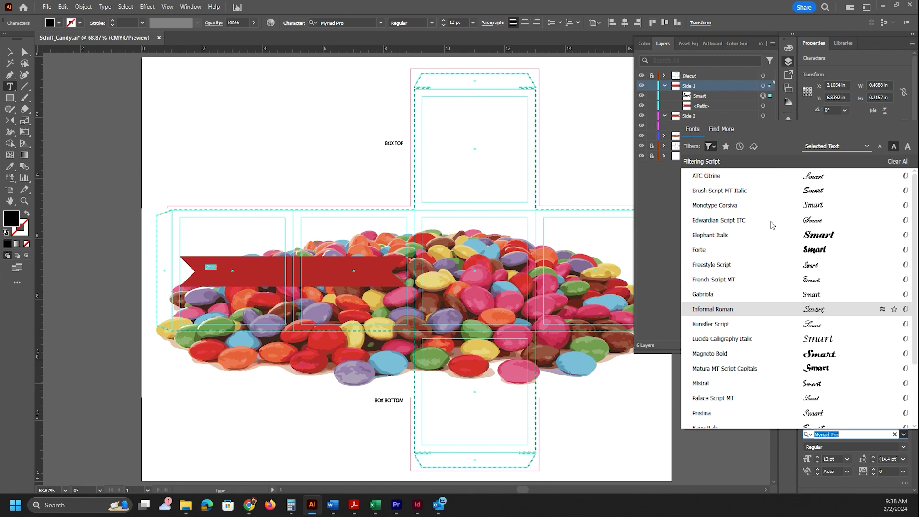
click(888, 161)
scroll(837, 227, down, 8)
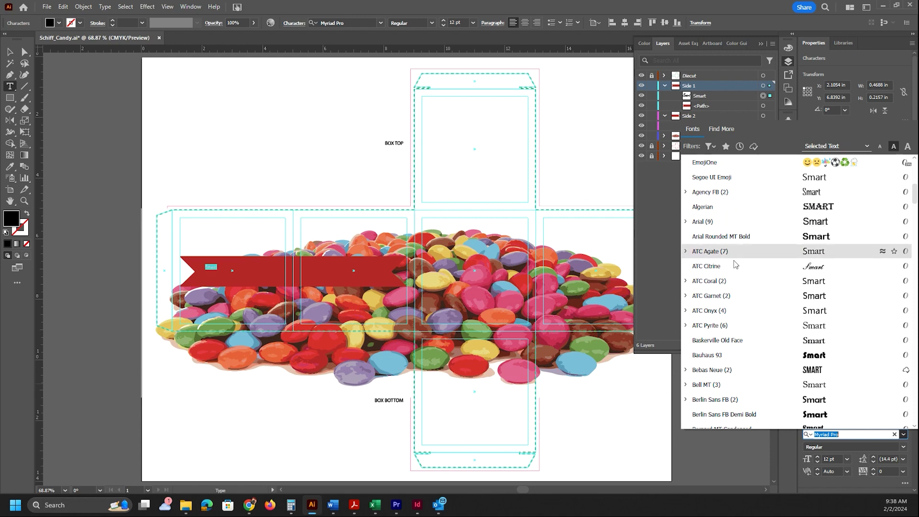
click(724, 296)
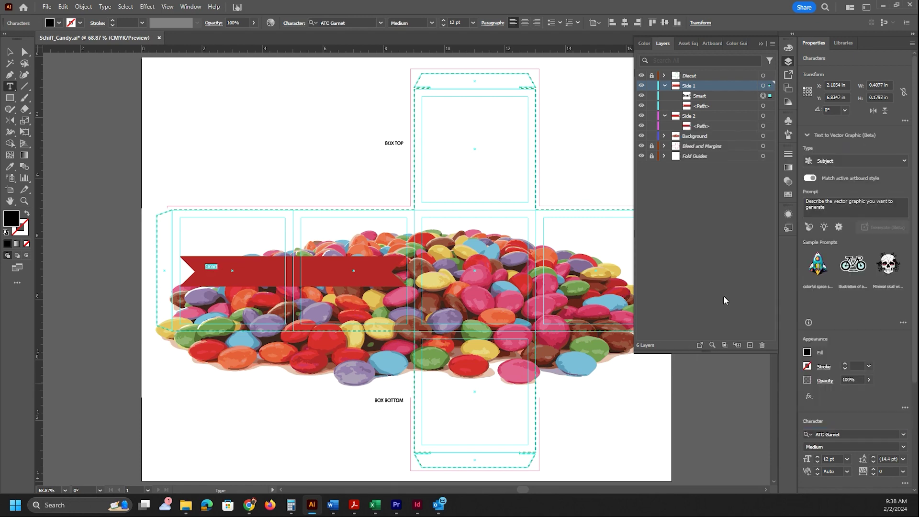
click(903, 447)
click(819, 467)
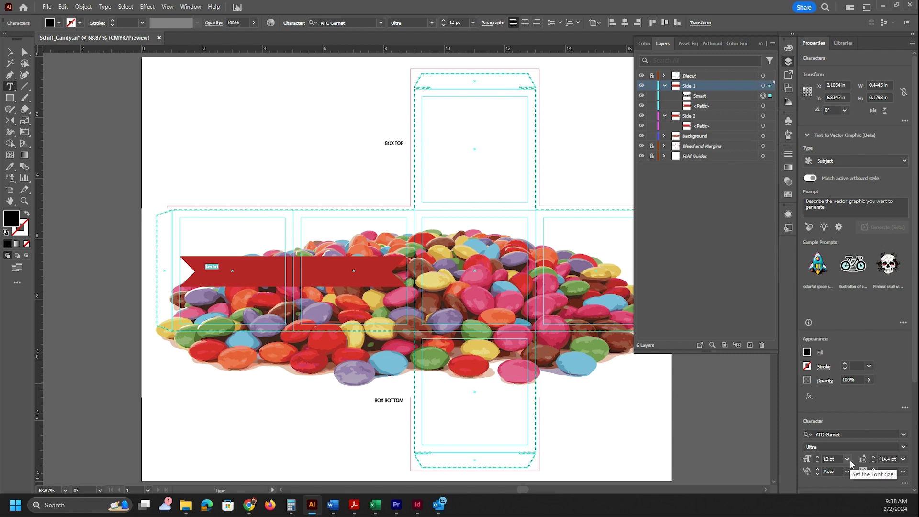
- Set the "Smart" text size to 60 pt and fill it with white
click(849, 460)
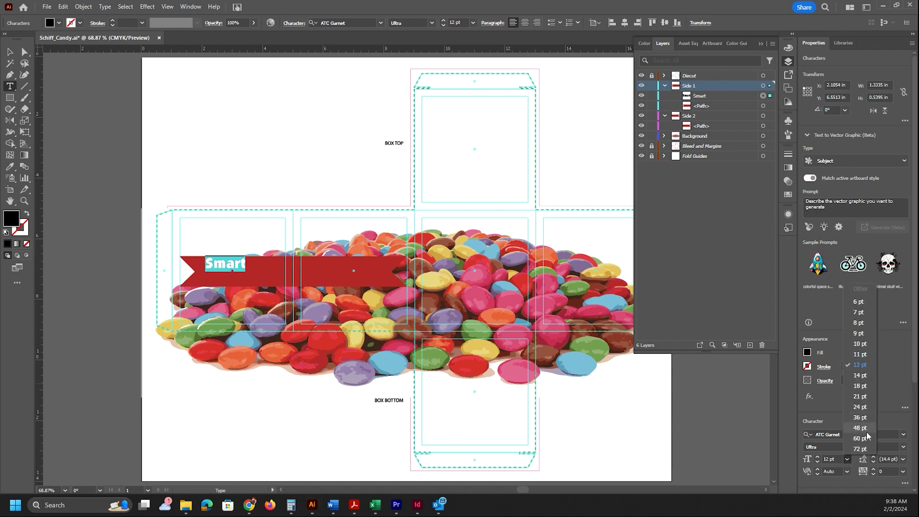
click(866, 438)
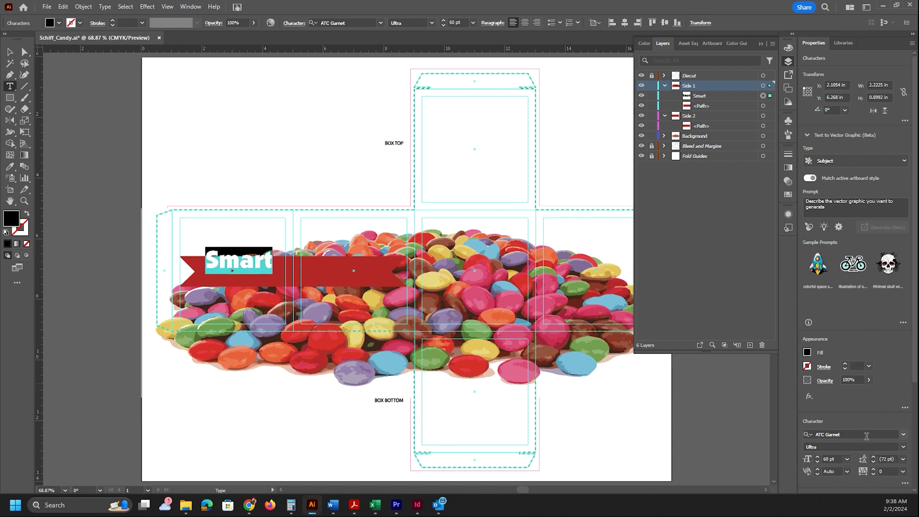
click(807, 353)
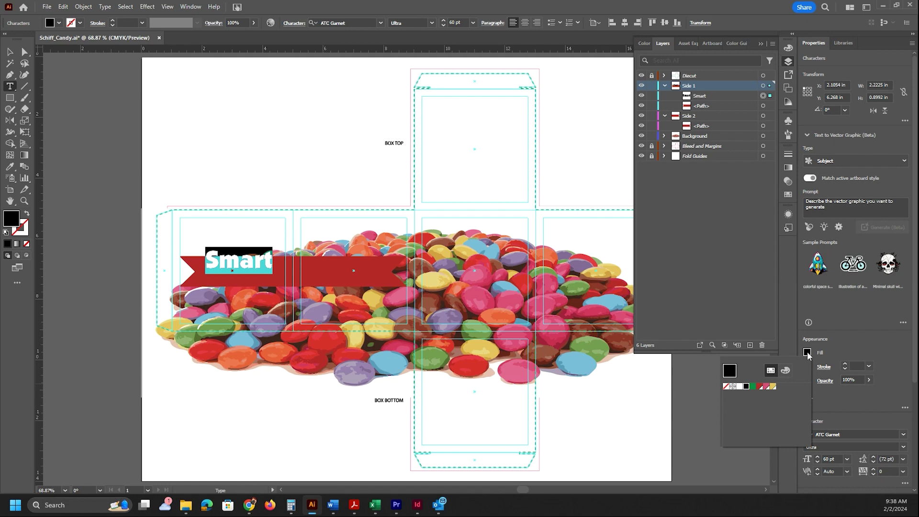
click(739, 386)
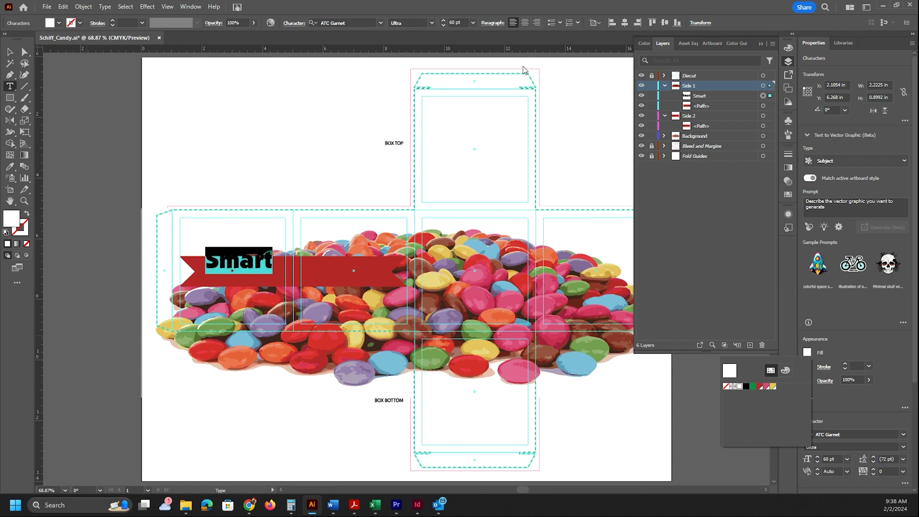
- Right-align the "Smart" text and move it to the right end of the Side 1 ribbon, beside the fold
click(537, 24)
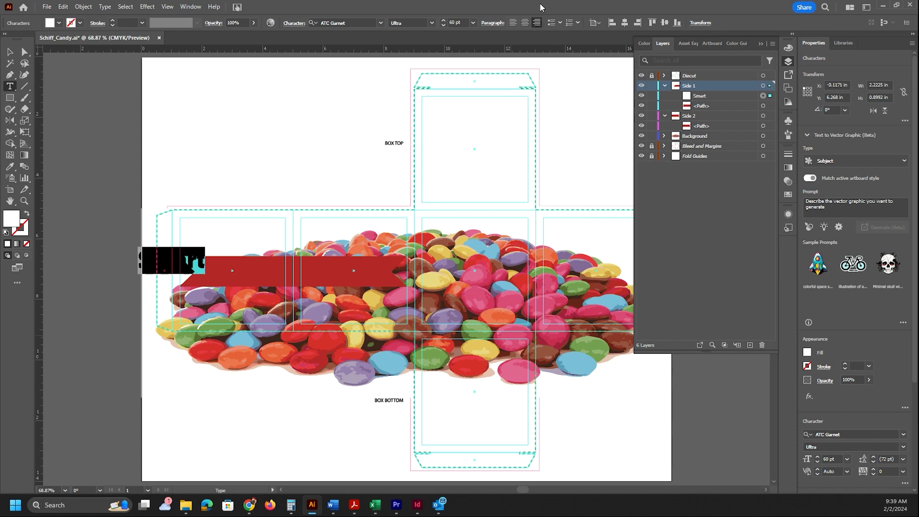
click(12, 52)
drag(193, 265, 273, 277)
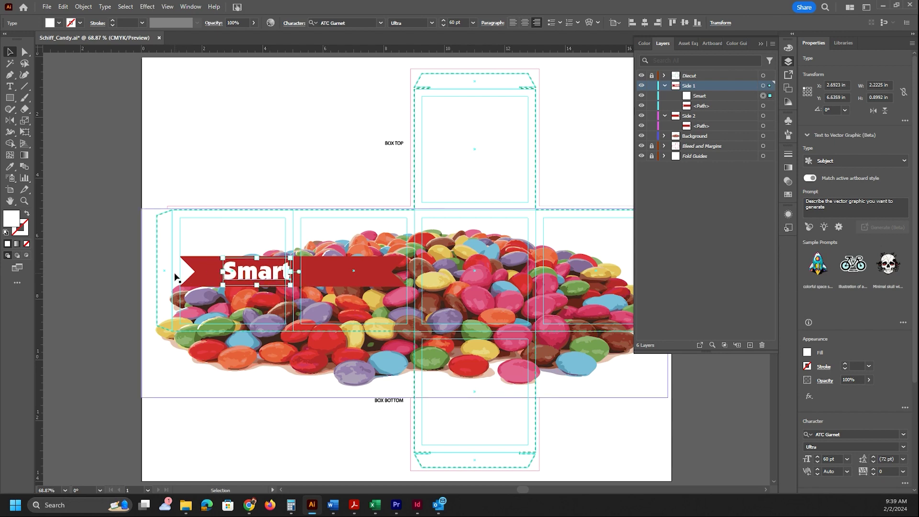
- Copy the "Smart" text from the Side 1 ribbon
click(62, 7)
click(90, 55)
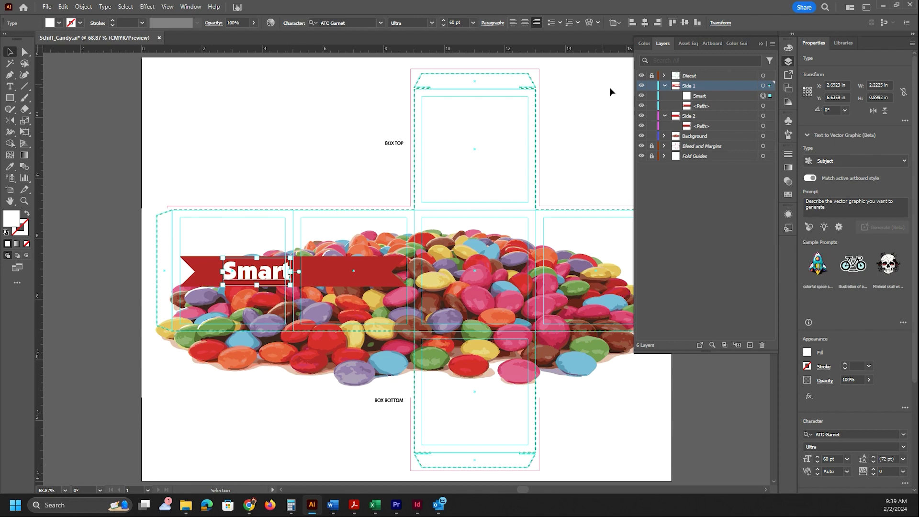
- Try a regular paste of the copied "Smart" text onto the Side 2 layer
click(692, 117)
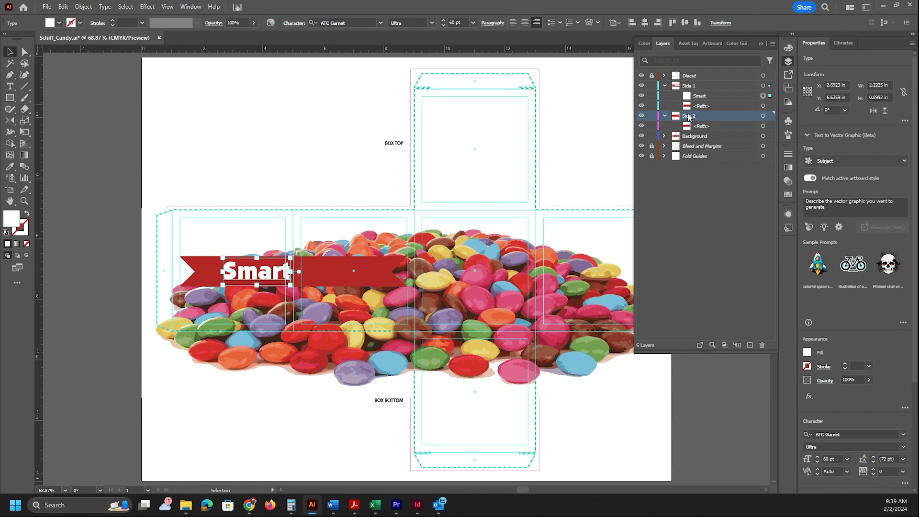
click(62, 7)
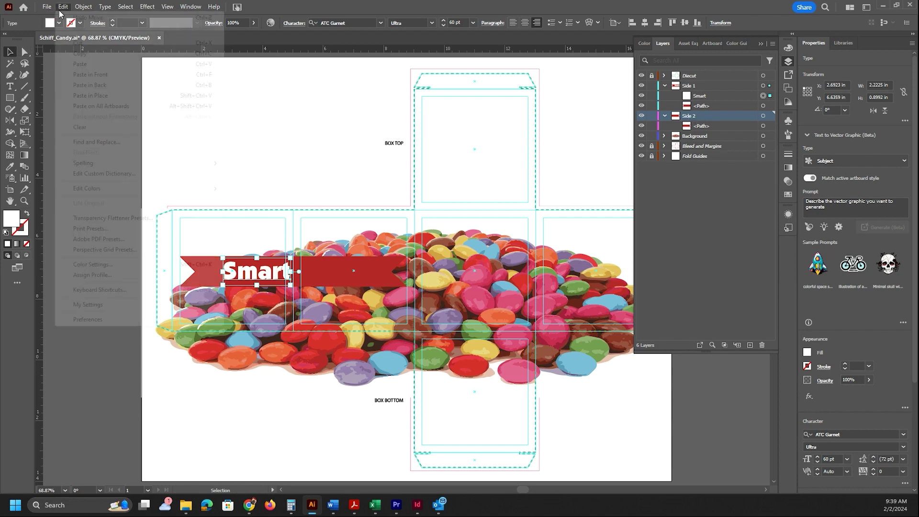
click(101, 65)
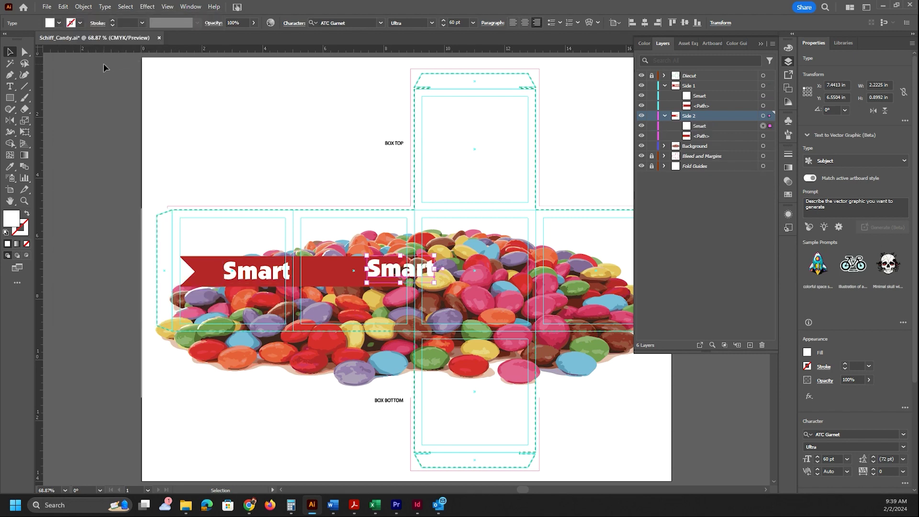
key(ctrl+z)
- Paste the copied "Smart" text in place on the Side 2 layer
click(70, 7)
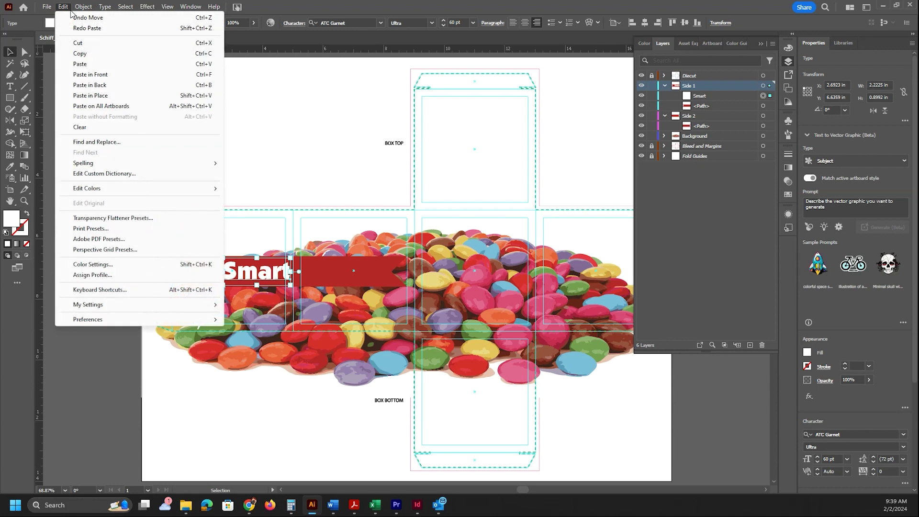
click(707, 117)
click(63, 6)
click(103, 96)
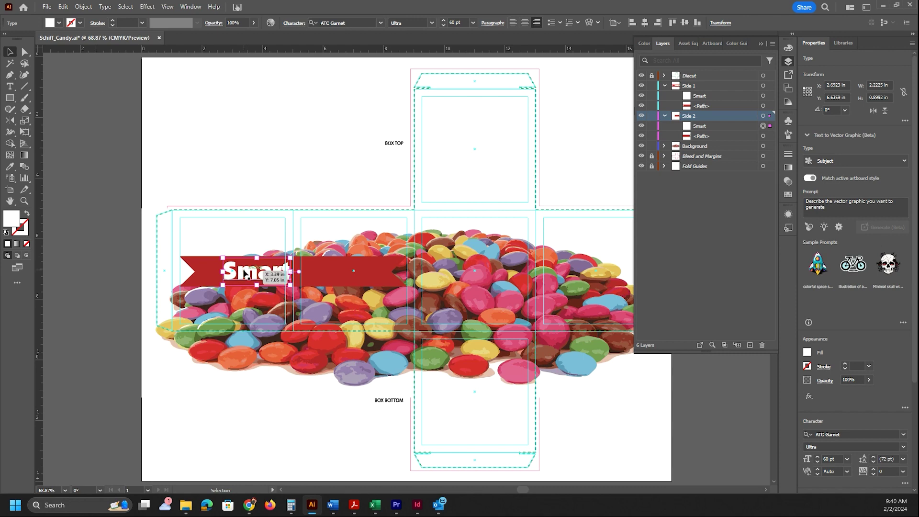
- Left-align the copied text on the Side 2 ribbon and change its wording to "Tarts"
key(ctrl+d)
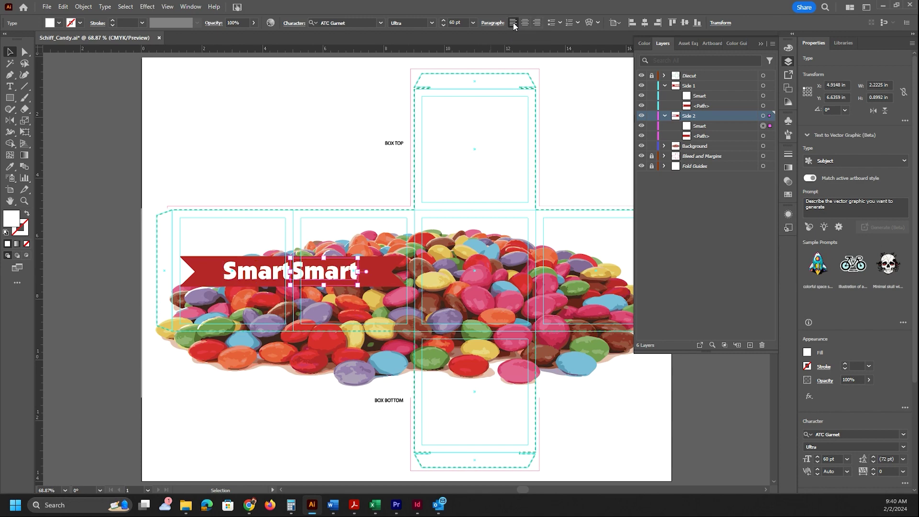
double_click(314, 275)
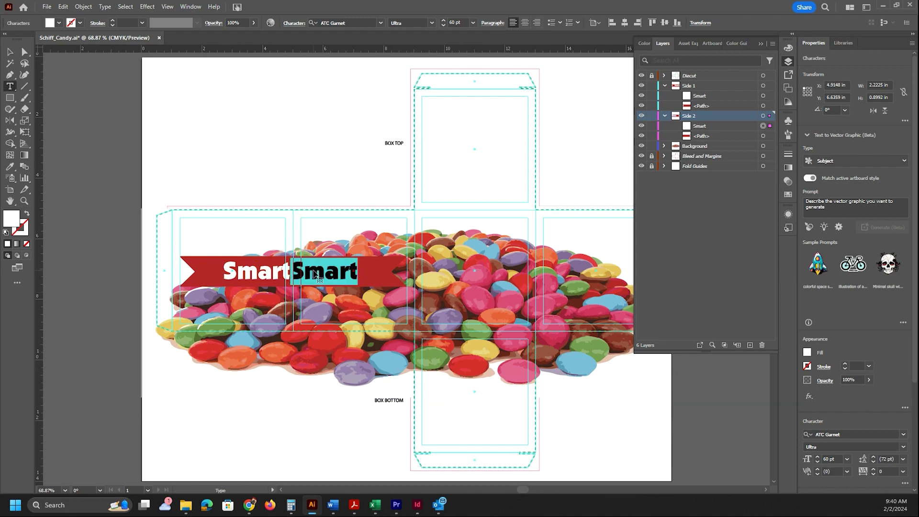
text(Tarts)
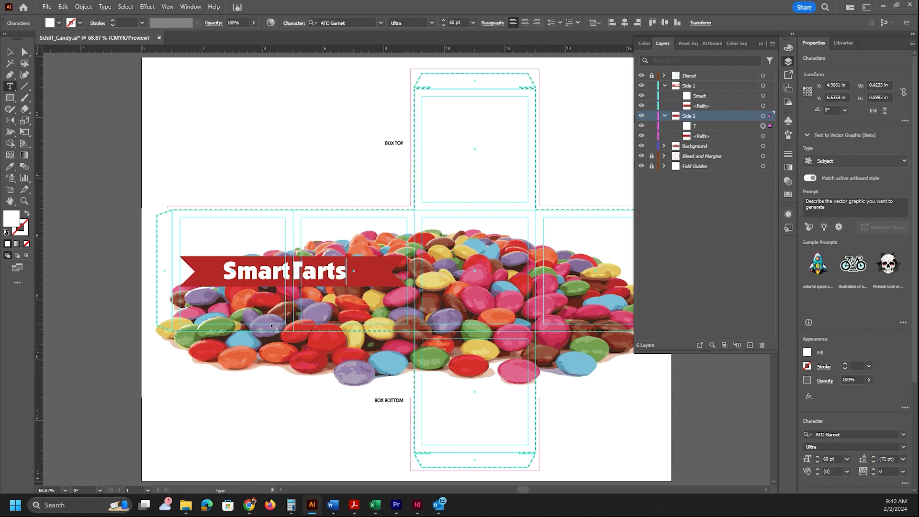
key(Escape)
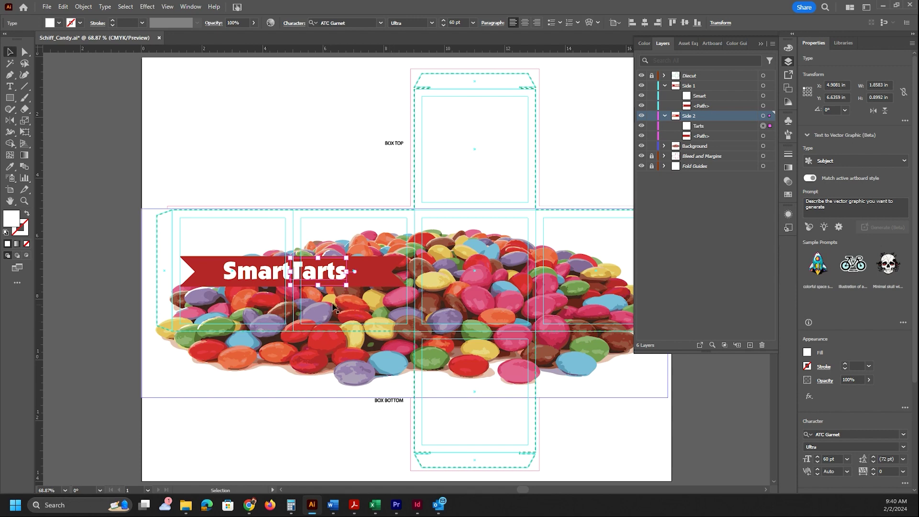
- Move the "Tarts" text slightly away from the fold, leaving a word gap after "Smart" on the ribbon
drag(320, 275, 323, 276)
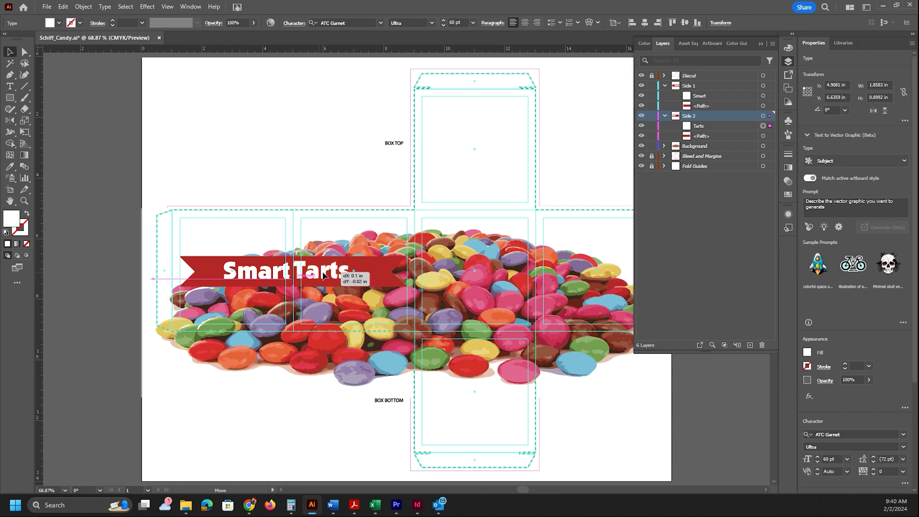
drag(323, 274, 325, 275)
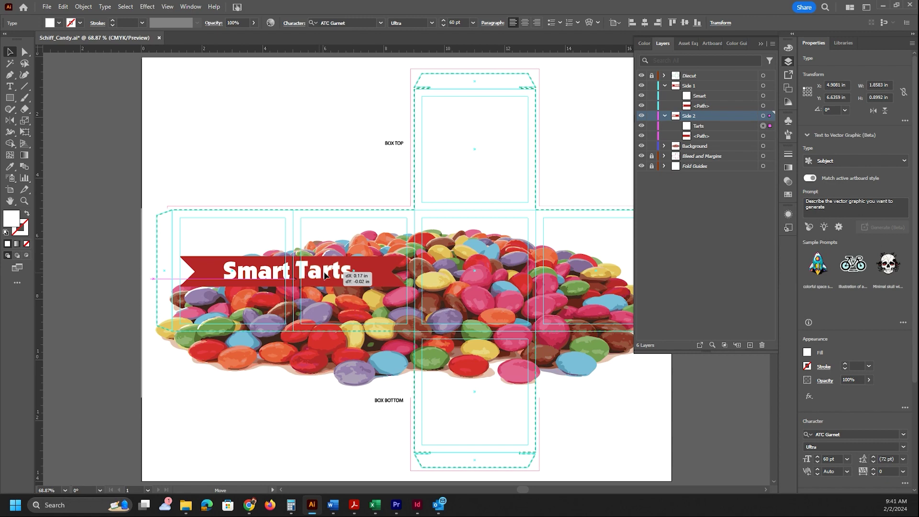
drag(325, 275, 325, 275)
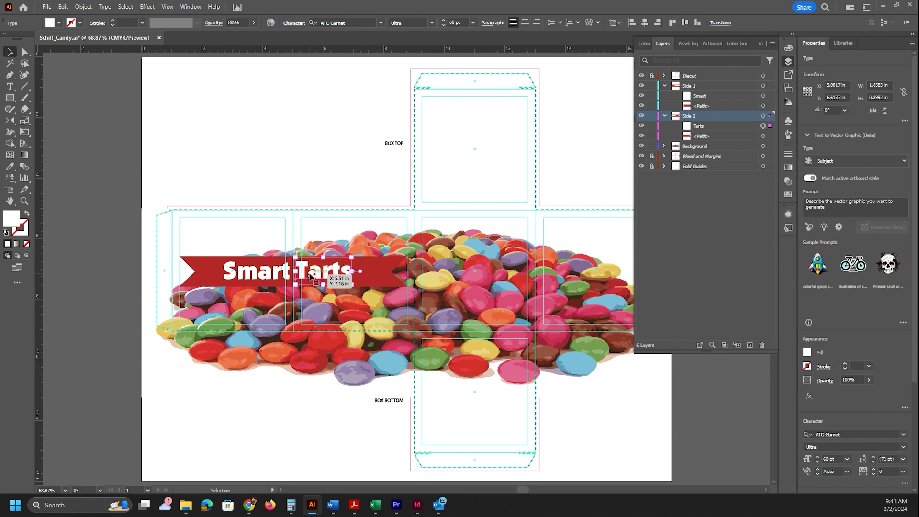
- Tighten the tracking of the letters "Ta" in "Tarts" to -42, then deselect the text
key(t)
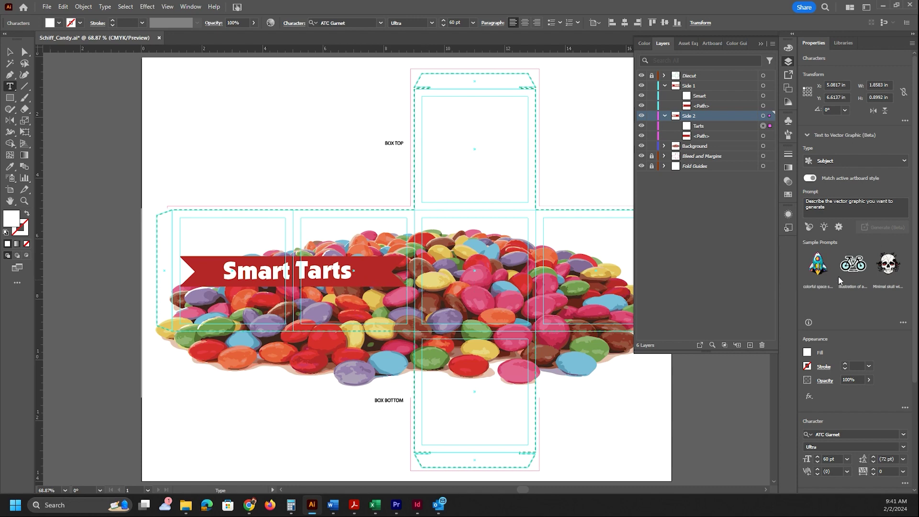
key(shift+Right)
click(874, 474)
click(874, 474)
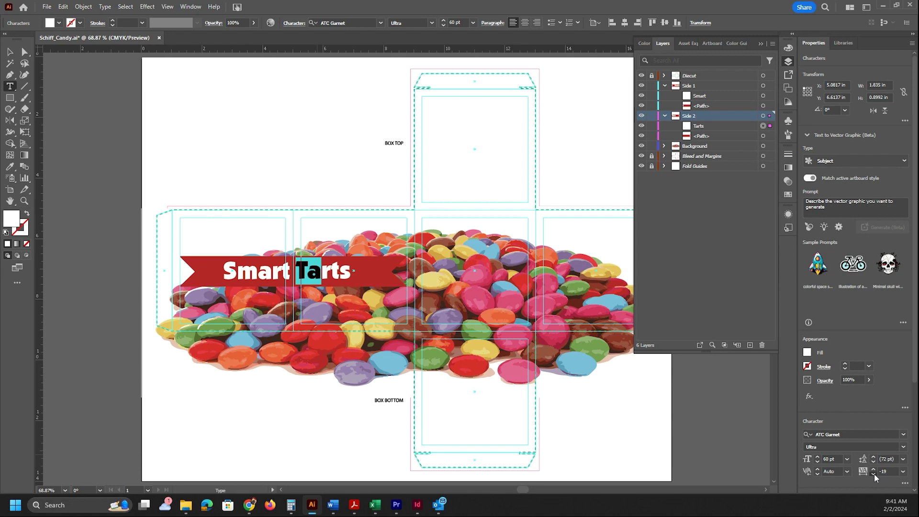
click(873, 474)
click(874, 474)
click(874, 474)
click(874, 474)
ctrl+click(248, 400)
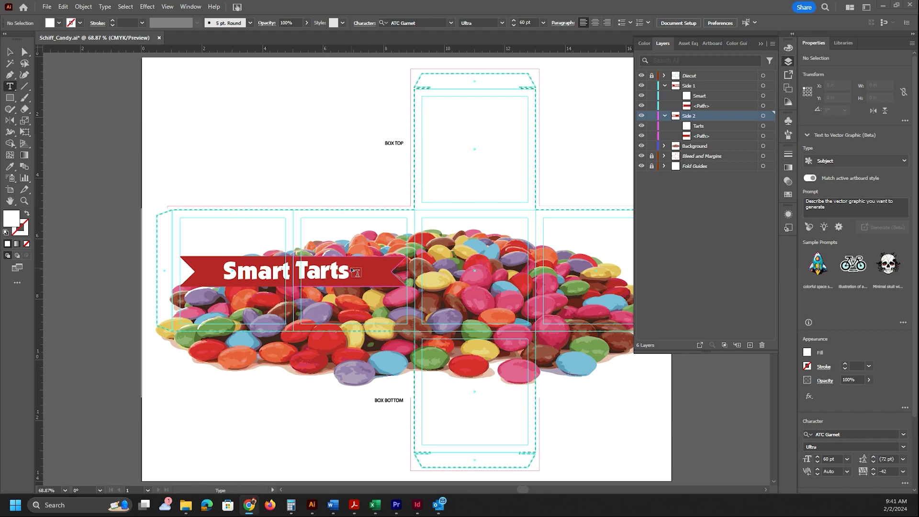
- Add a new point text just after "Tarts" on the Side 2 layer and replace its placeholder with the ATC Garnet ™ glyph
click(350, 267)
key(ctrl+z)
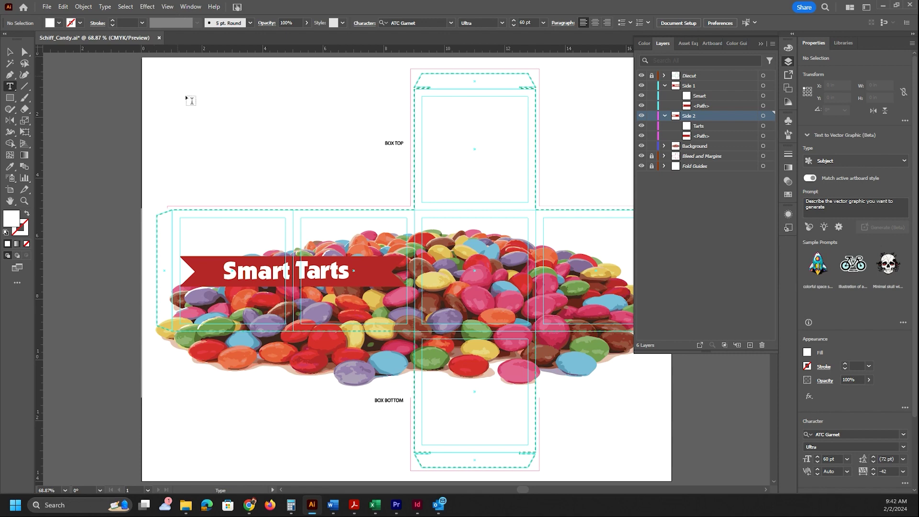
click(351, 267)
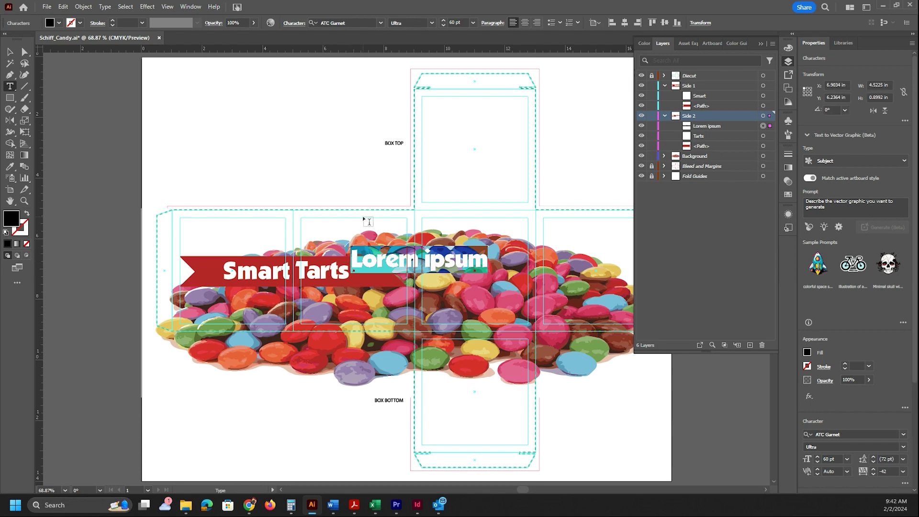
click(184, 9)
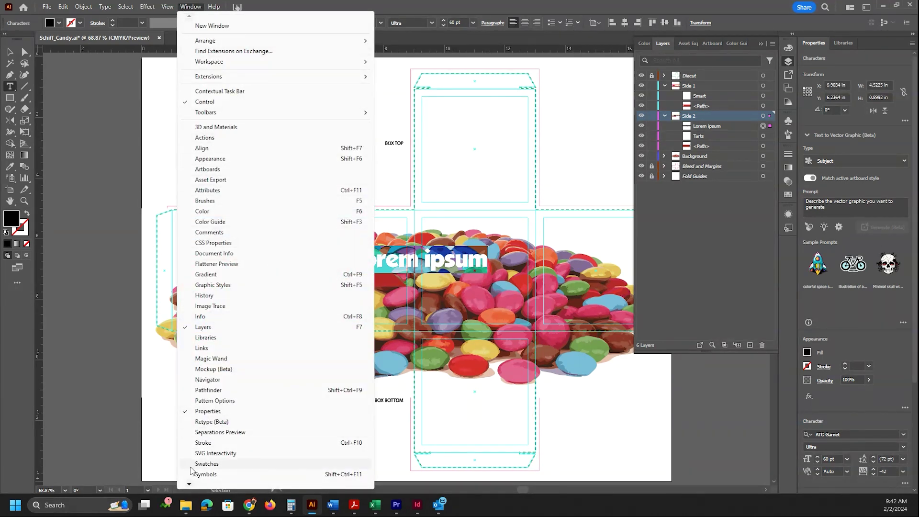
mouse_move(192, 486)
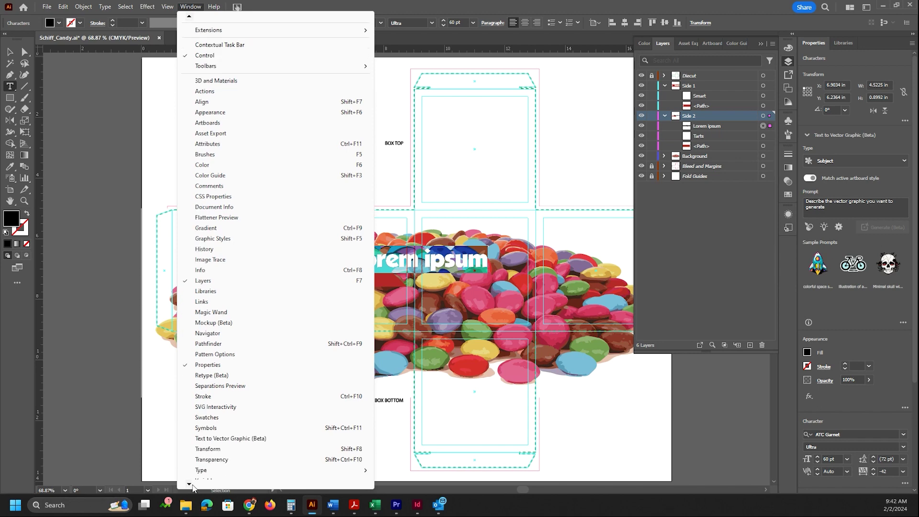
mouse_move(206, 452)
click(416, 409)
scroll(169, 129, down, 5)
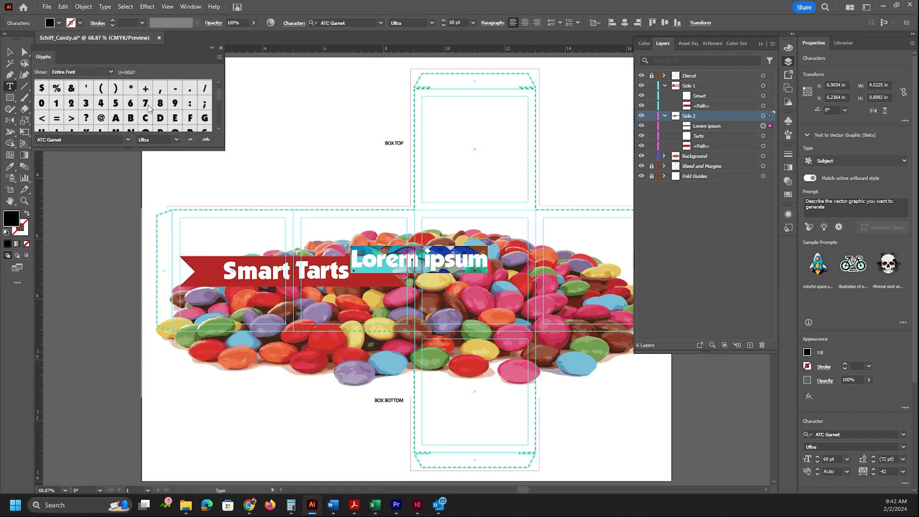
scroll(148, 108, down, 3)
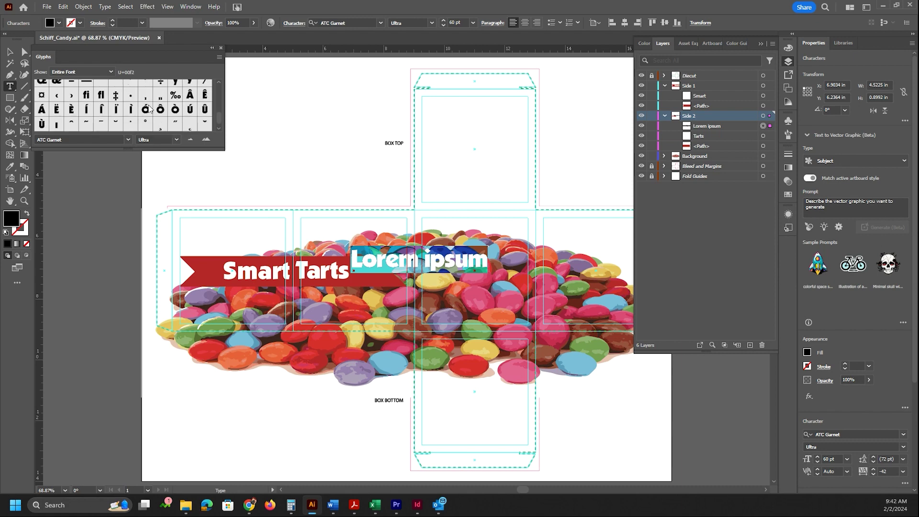
click(54, 110)
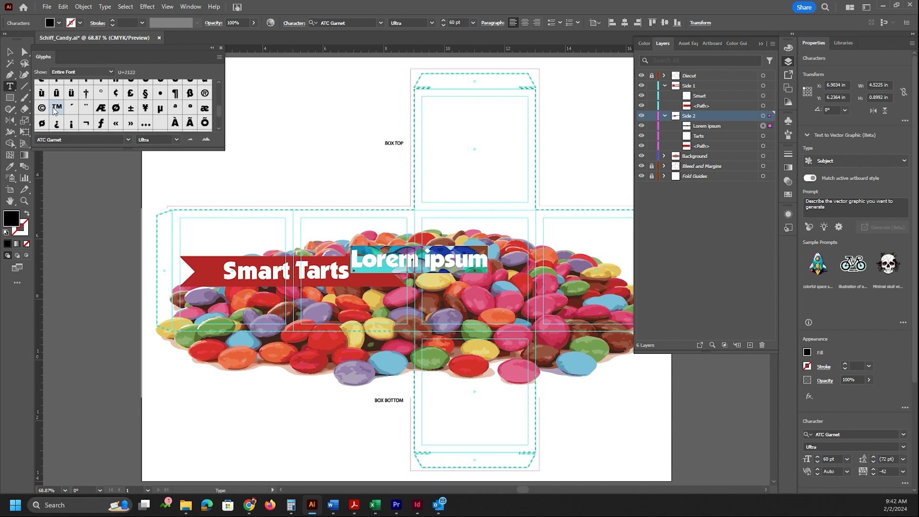
double_click(54, 110)
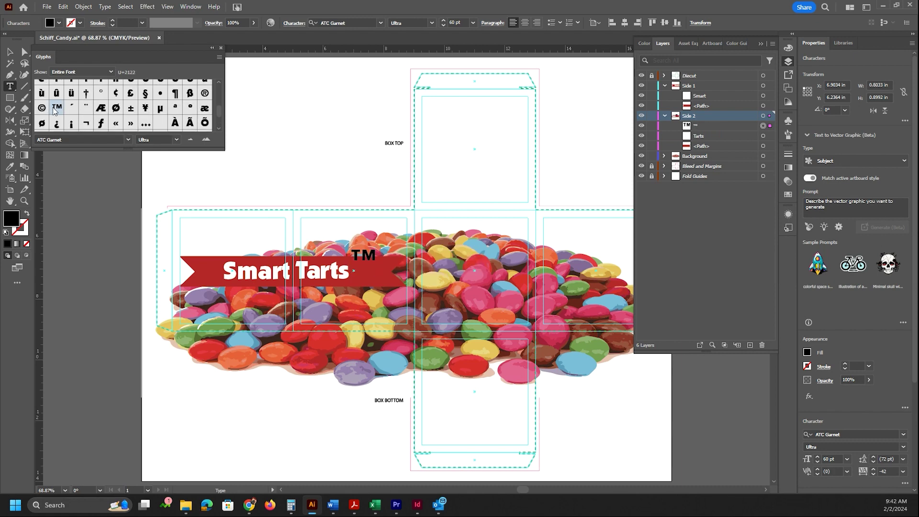
key(Escape)
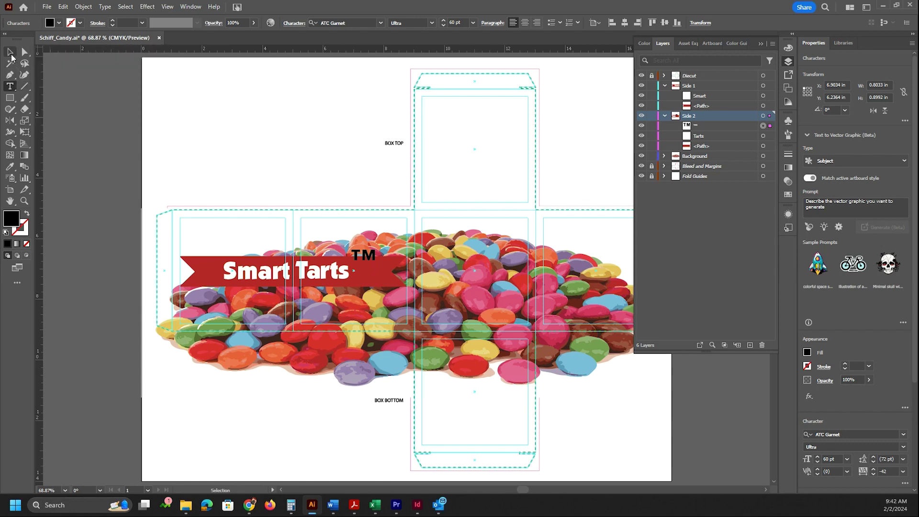
- Set the font size of the ™ symbol to 40 pt
double_click(365, 259)
double_click(364, 259)
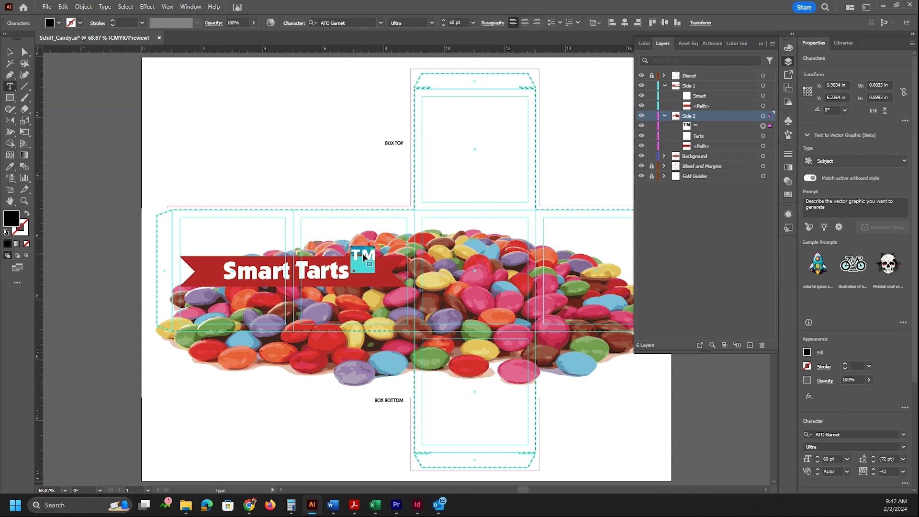
click(846, 459)
click(856, 435)
click(823, 459)
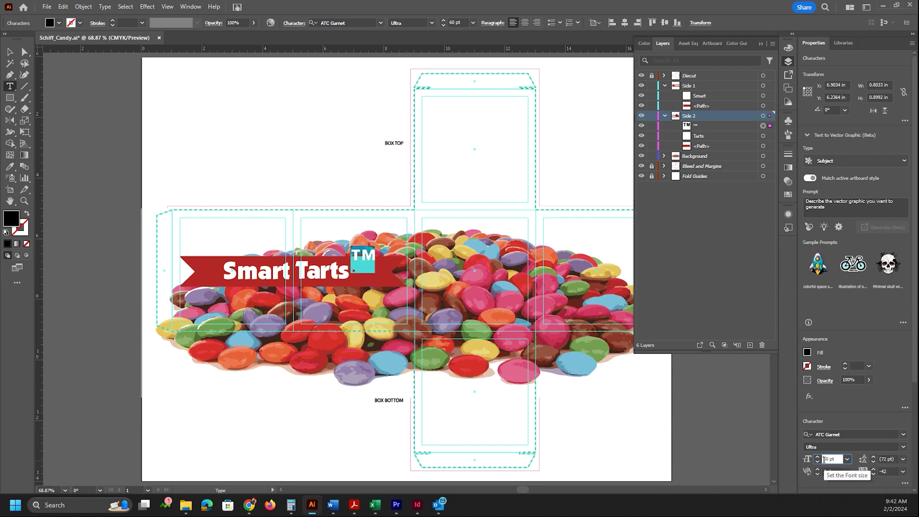
text(60)
key(Return)
text(40)
key(Return)
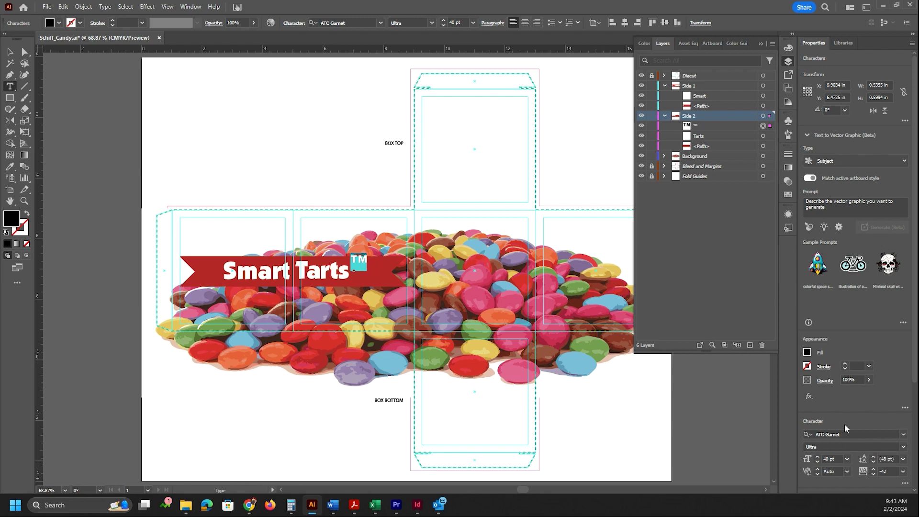
- Raise the ™ symbol with a positive baseline shift
scroll(905, 335, down, 3)
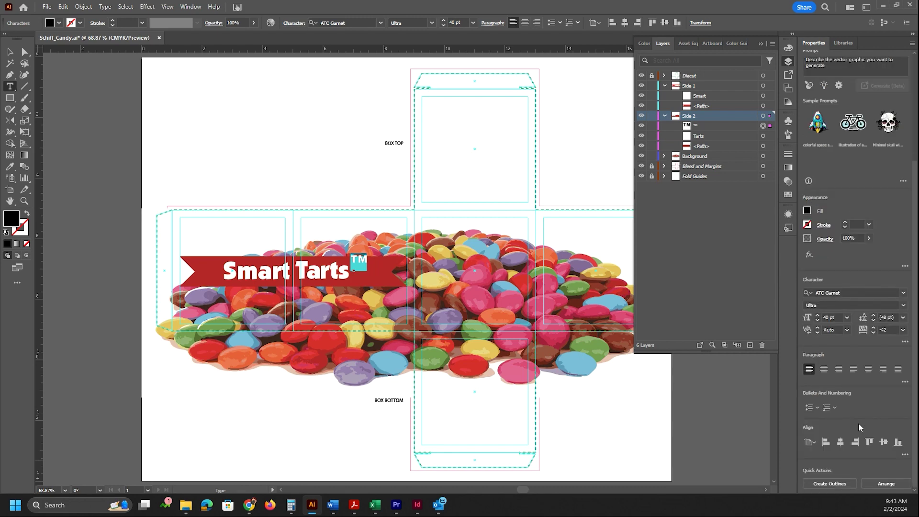
click(905, 342)
click(830, 267)
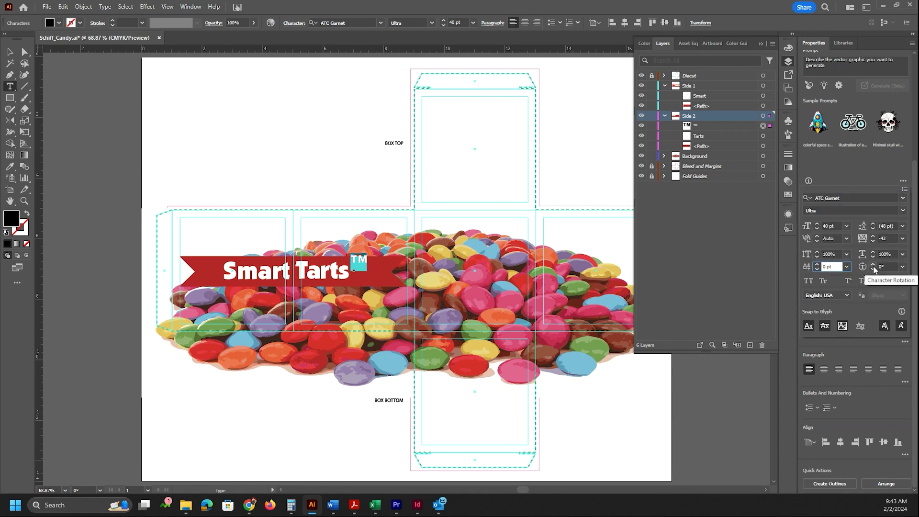
text(1)
key(Return)
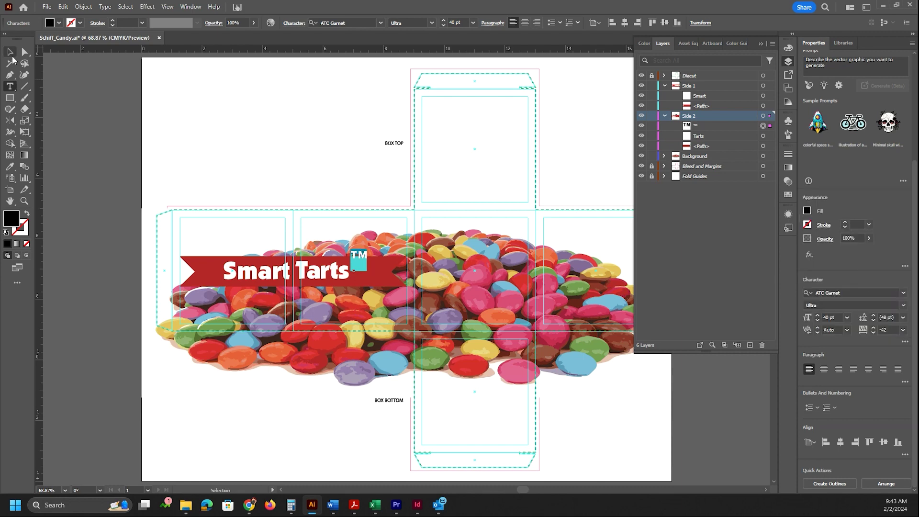
- Move the ™ symbol onto the ribbon directly beside "Tarts" and fill it with white
key(Escape)
drag(355, 257, 356, 270)
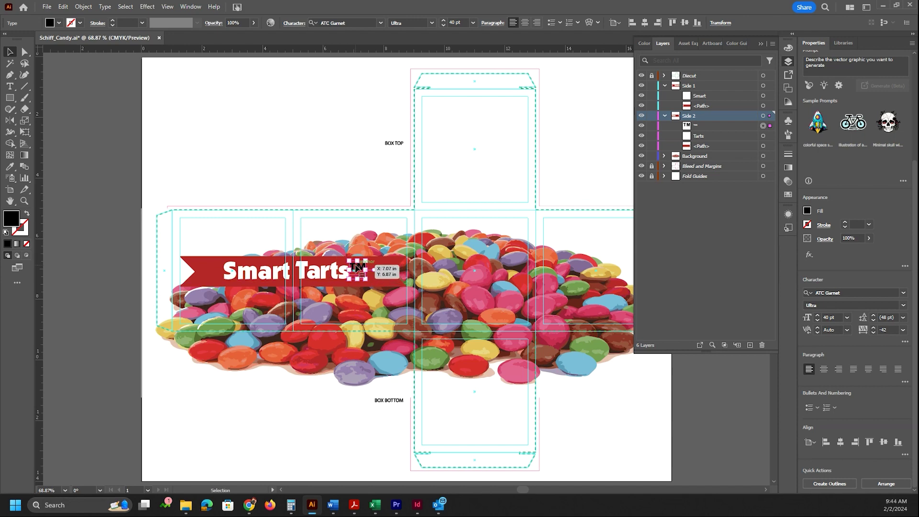
click(806, 210)
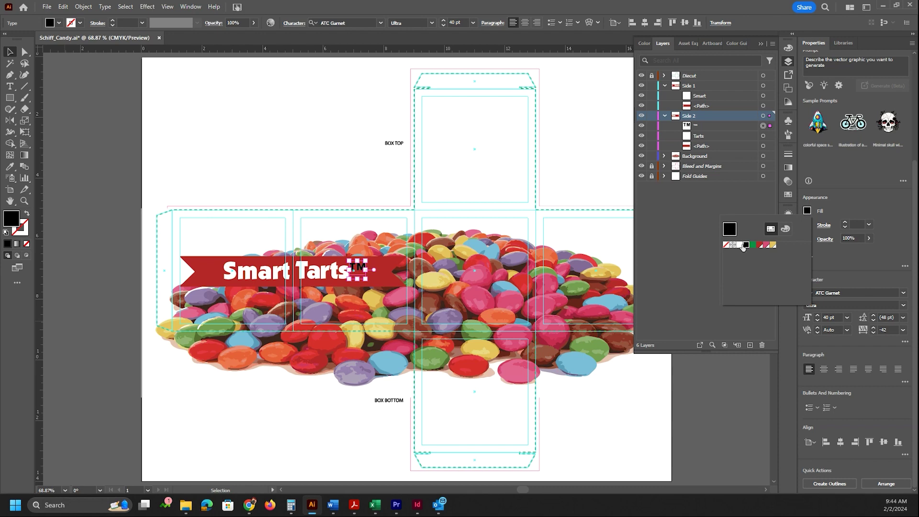
click(740, 245)
click(130, 168)
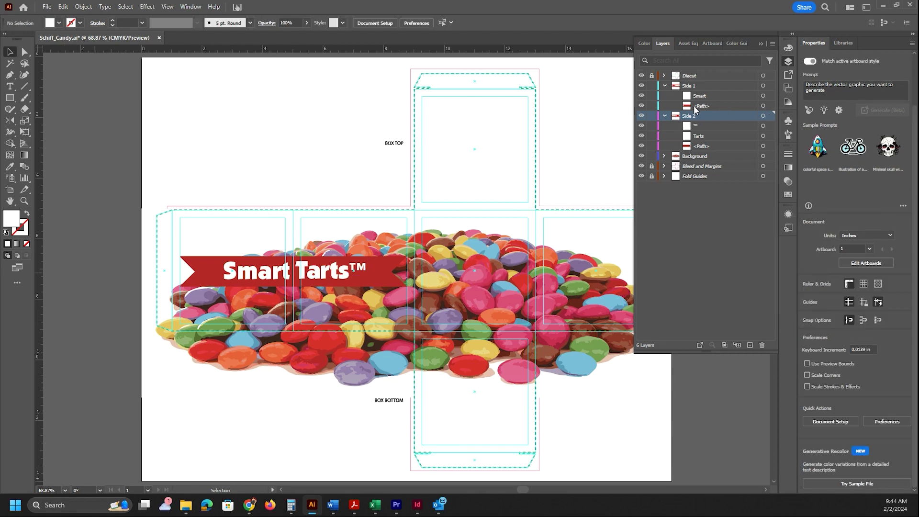
- Group the "Smart" text with the ribbon path on the Side 1 layer
click(770, 86)
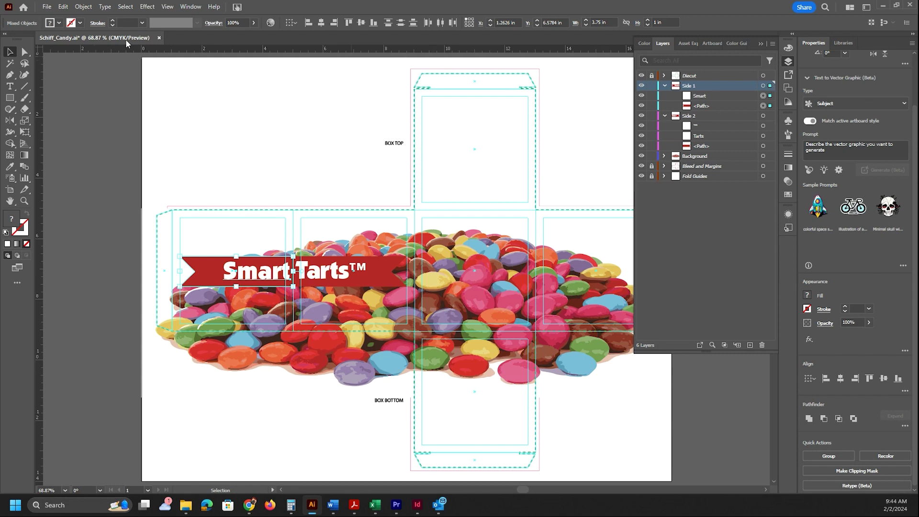
click(83, 5)
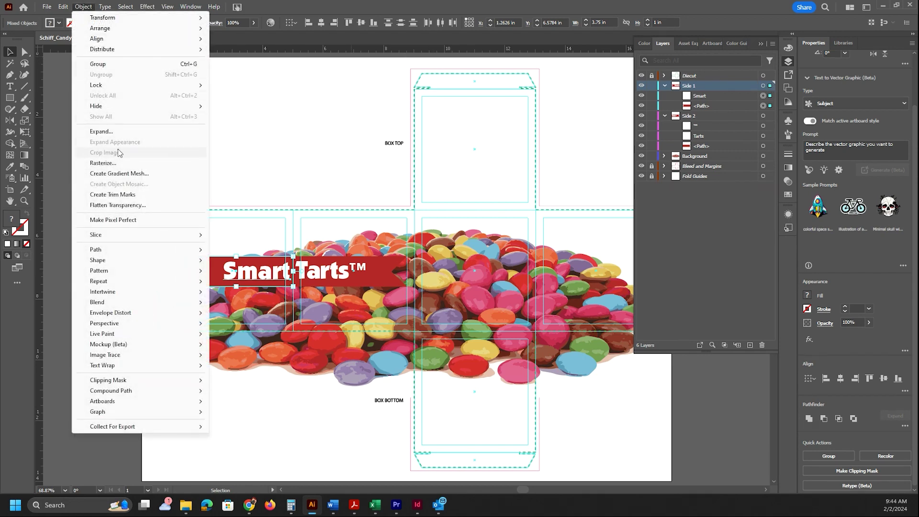
click(119, 65)
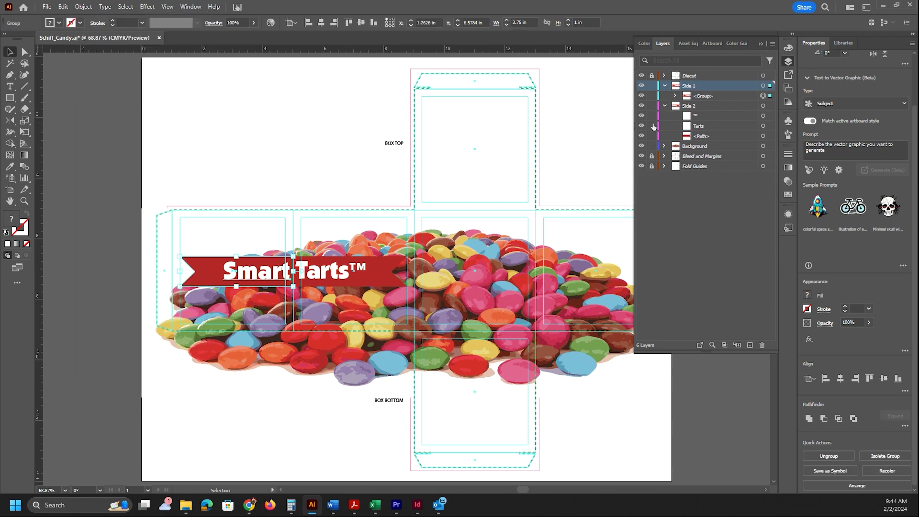
- Group the ™ symbol, the "Tarts" text and the ribbon path on the Side 2 layer
click(763, 106)
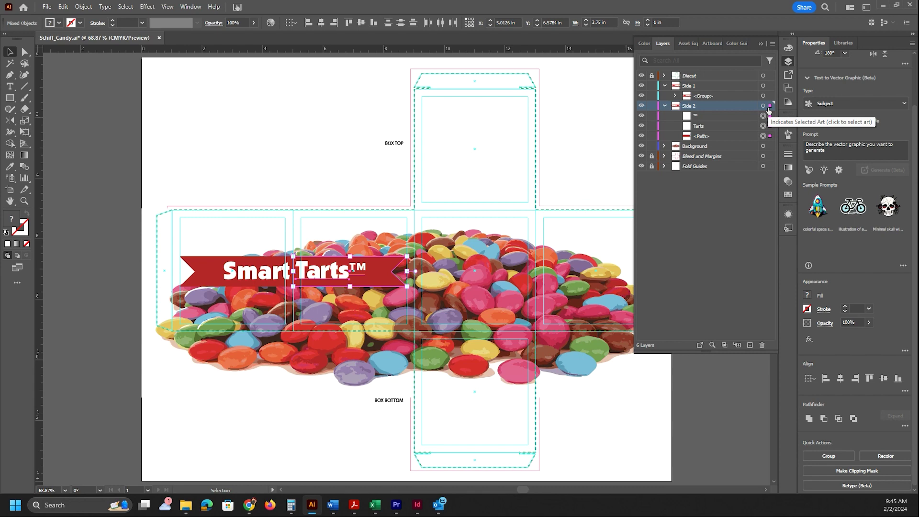
click(82, 8)
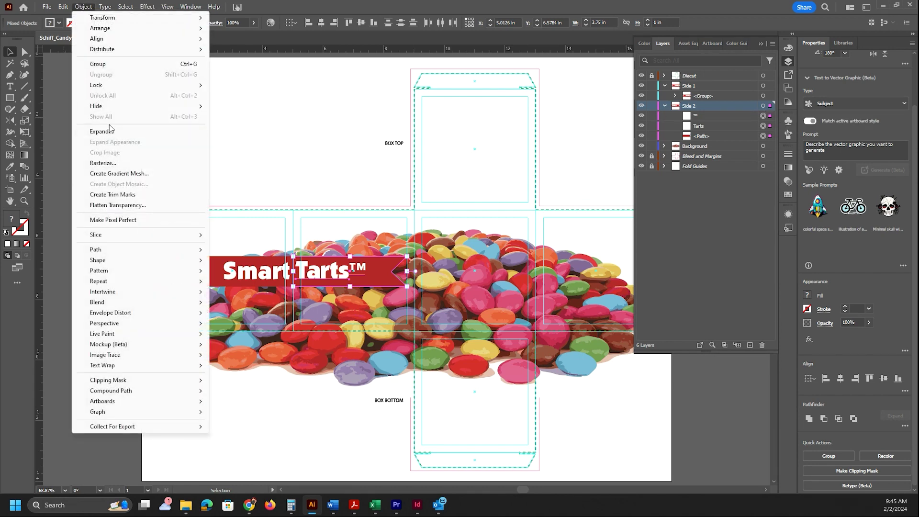
click(101, 65)
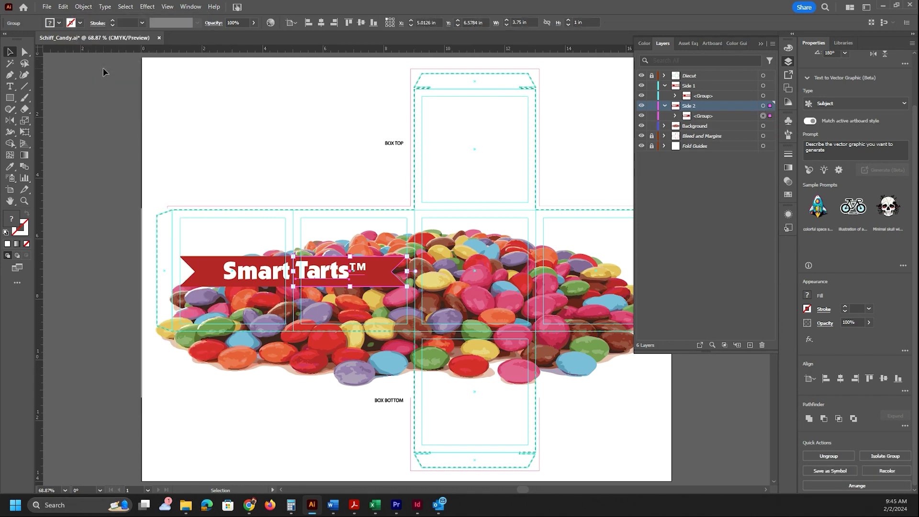
key(ctrl)
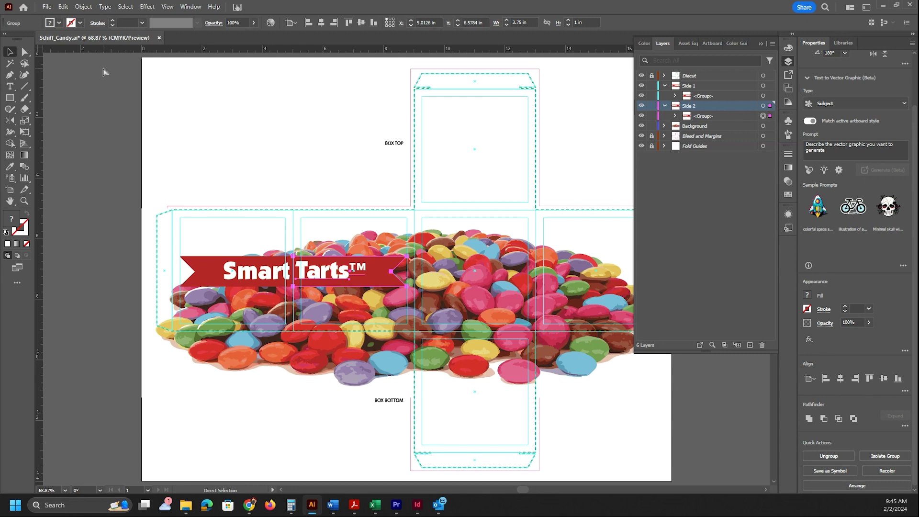
- Apply a horizontal Warp effect in the Arch style to the "Smart" ribbon group on the Side 1 layer
click(703, 87)
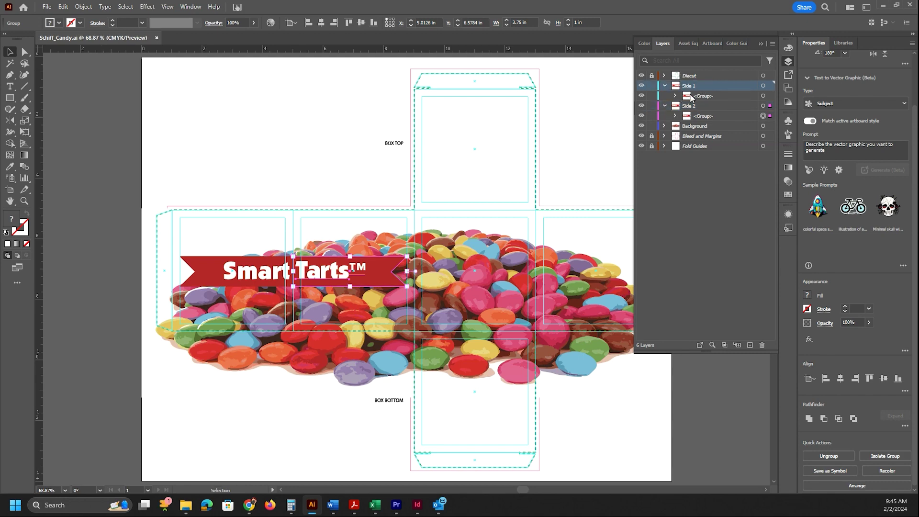
click(229, 271)
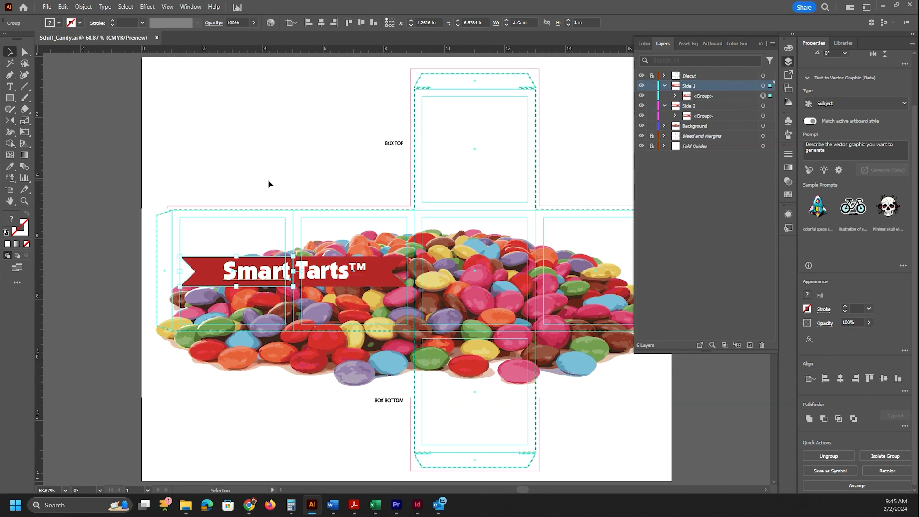
click(145, 7)
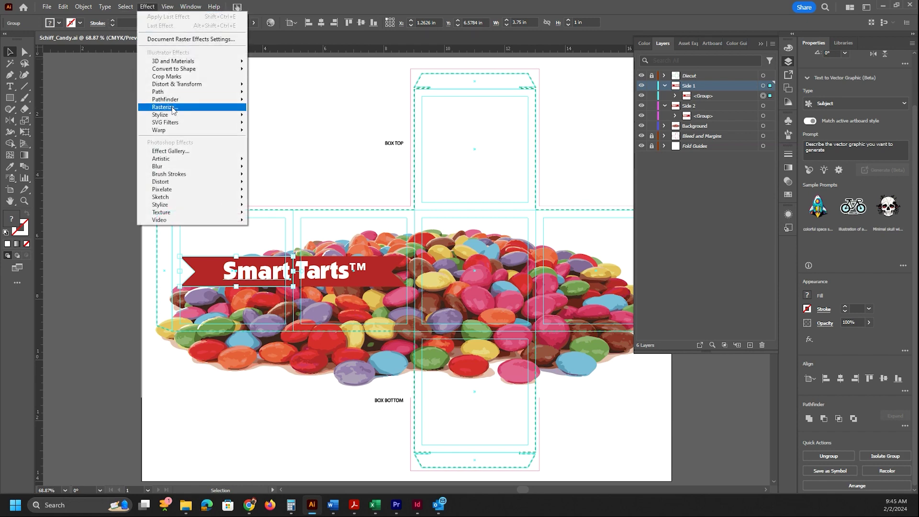
mouse_move(170, 132)
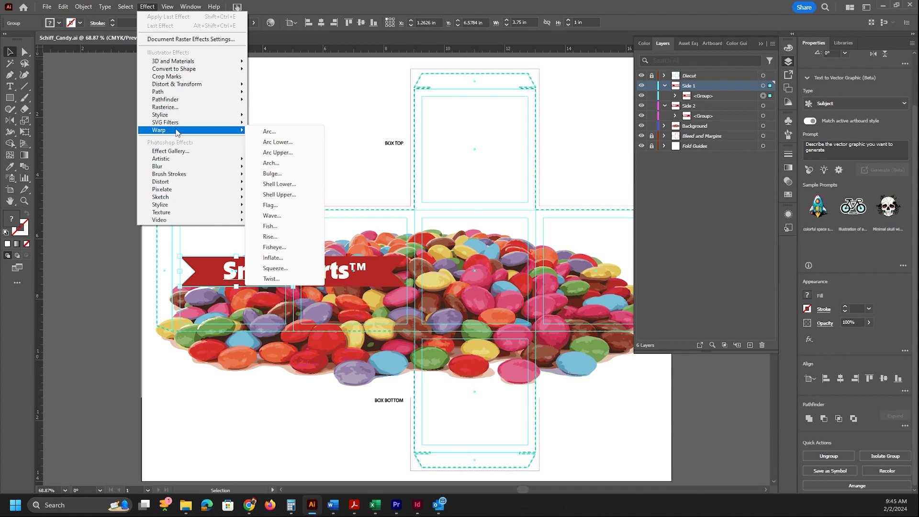
click(271, 132)
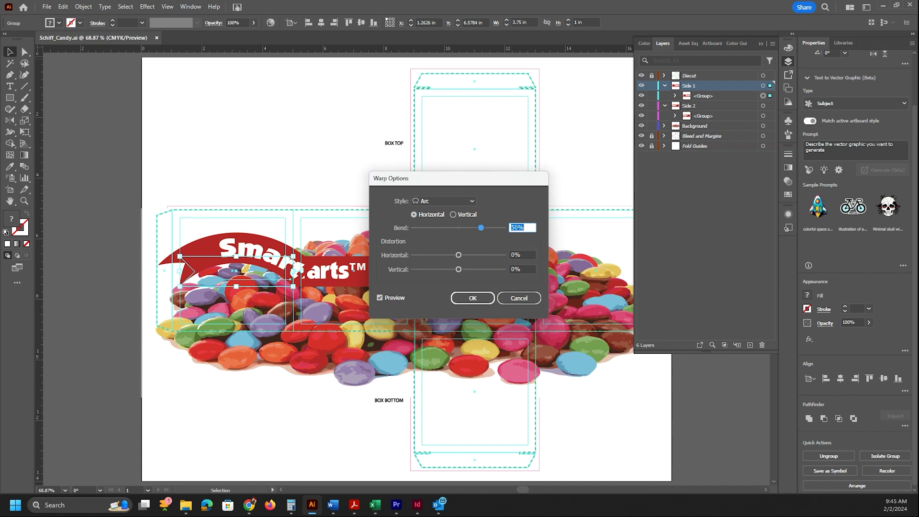
key(alt+Tab)
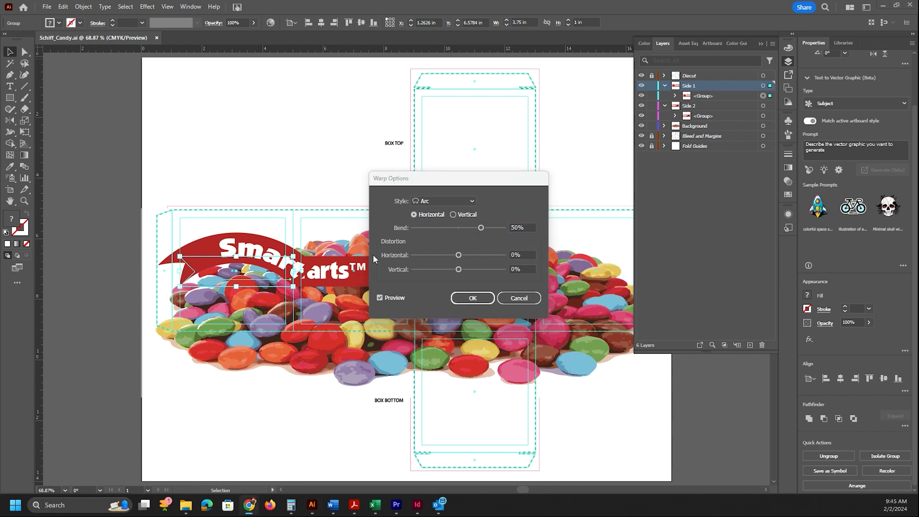
click(439, 201)
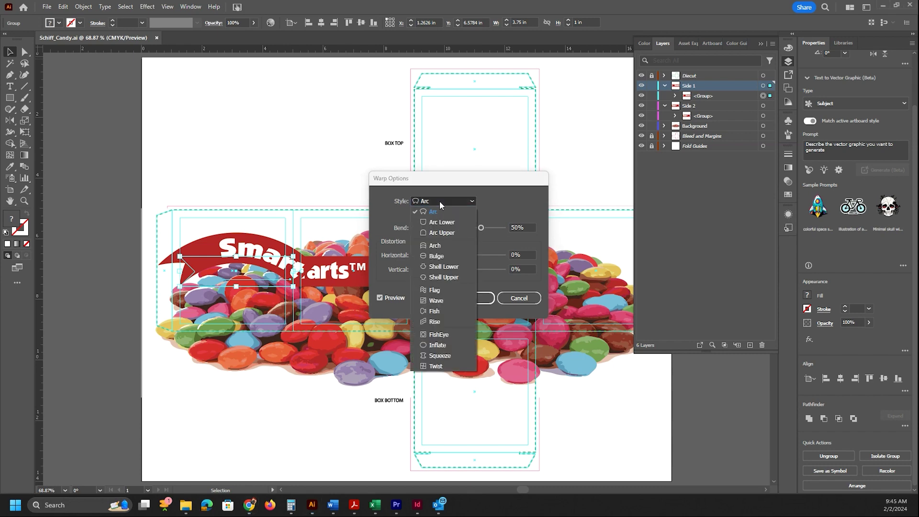
click(446, 247)
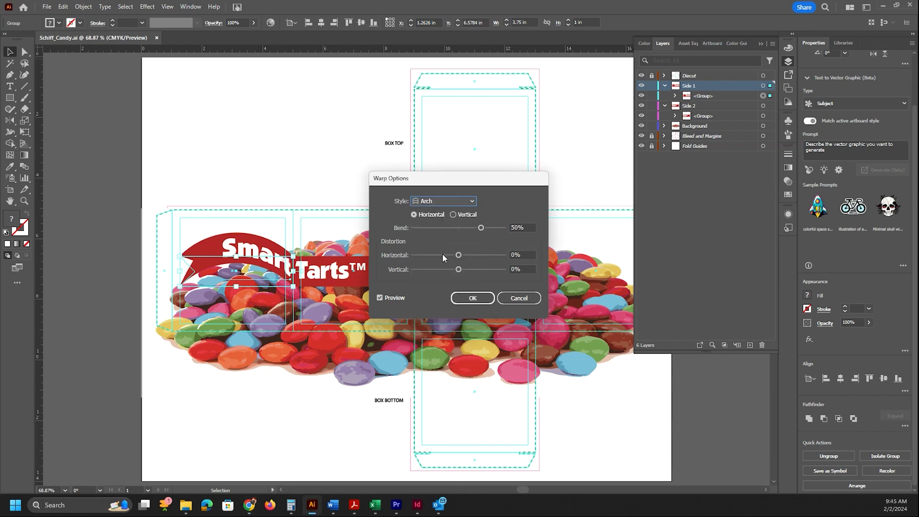
- Set the Arch warp's bend to -32% and apply it to the "Smart" group
drag(481, 228, 469, 228)
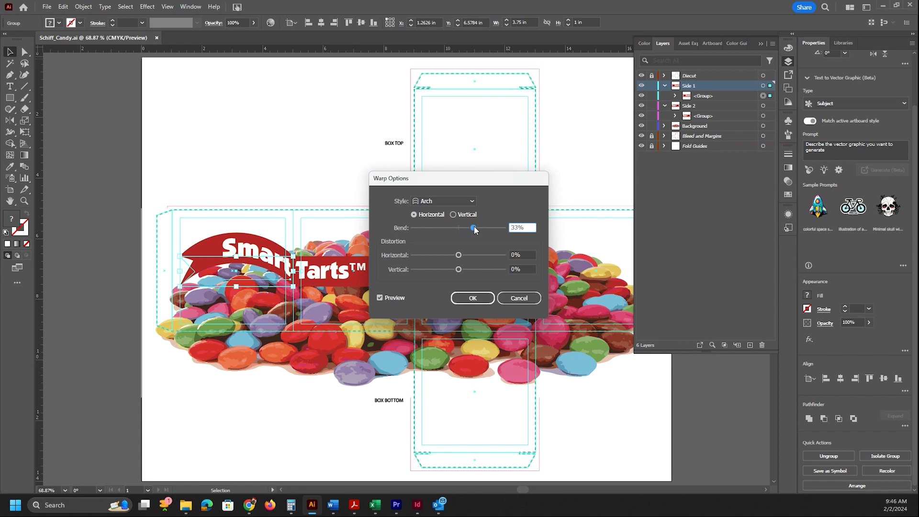
drag(473, 227, 435, 222)
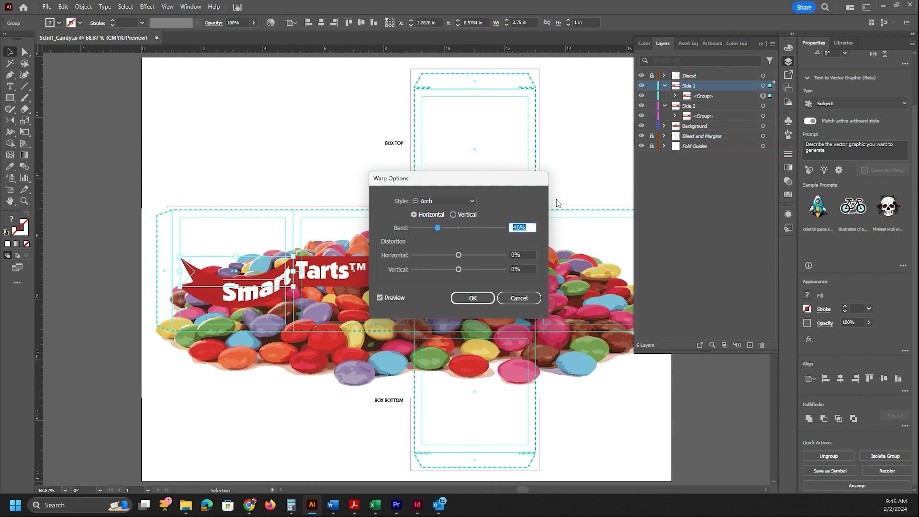
text(--32)
key(Left)
key(Left)
key(BackSpace)
click(467, 299)
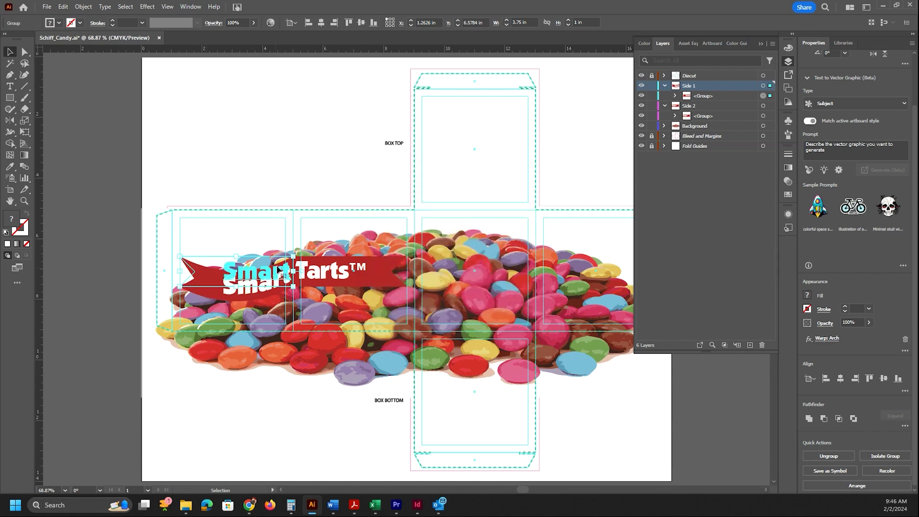
- Save the packaging document with the warped ribbon
key(a)
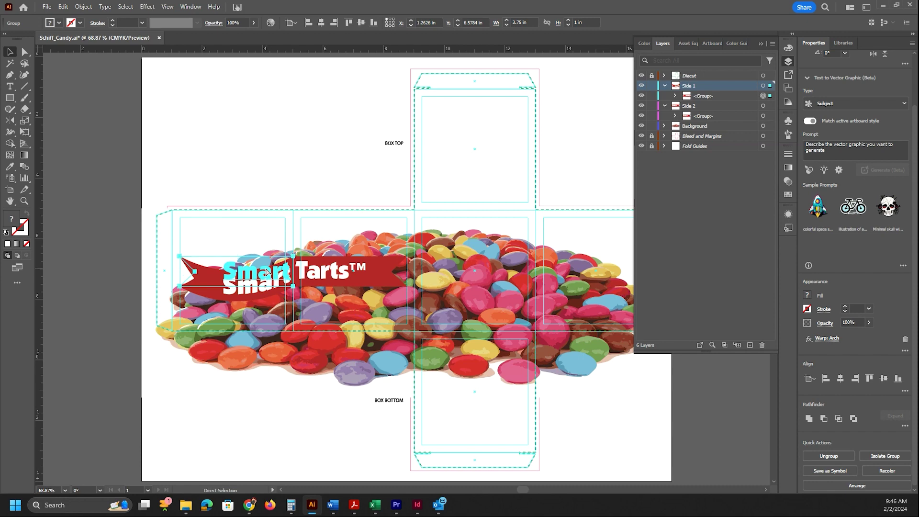
key(v)
key(ctrl+s)
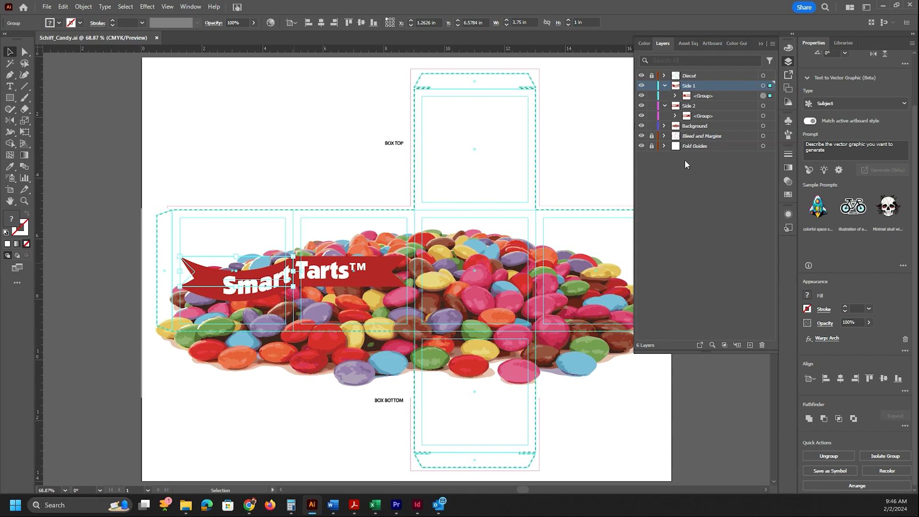
- Hide the Diecut, Side 2, Background, Bleed and Margins, and Fold Guides layers, leaving only Side 1 shown
click(641, 76)
click(641, 106)
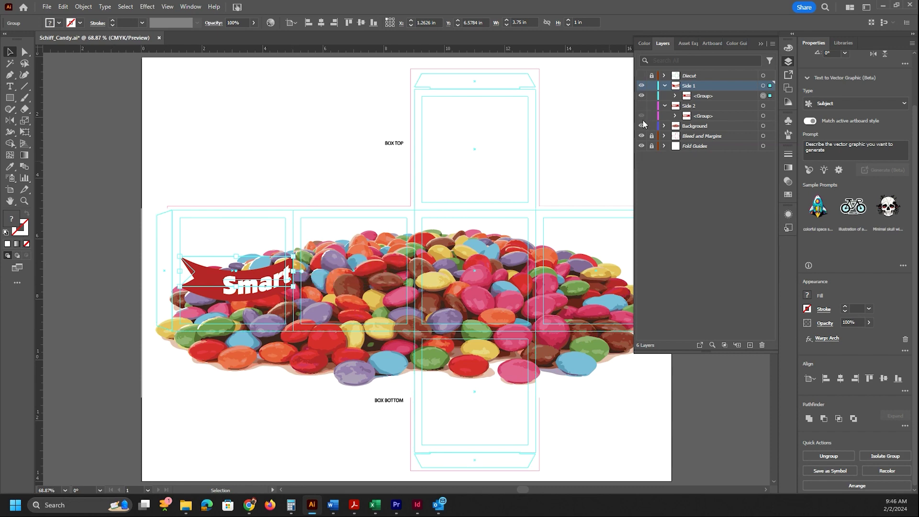
click(642, 126)
click(641, 136)
click(641, 146)
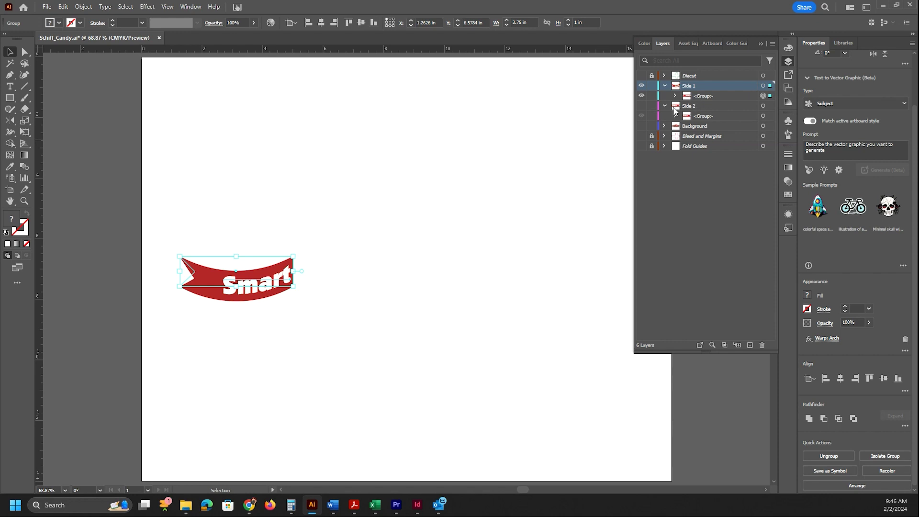
- Extrude the warped "Smart" group in 3D with a depth of 0.7 in
click(184, 8)
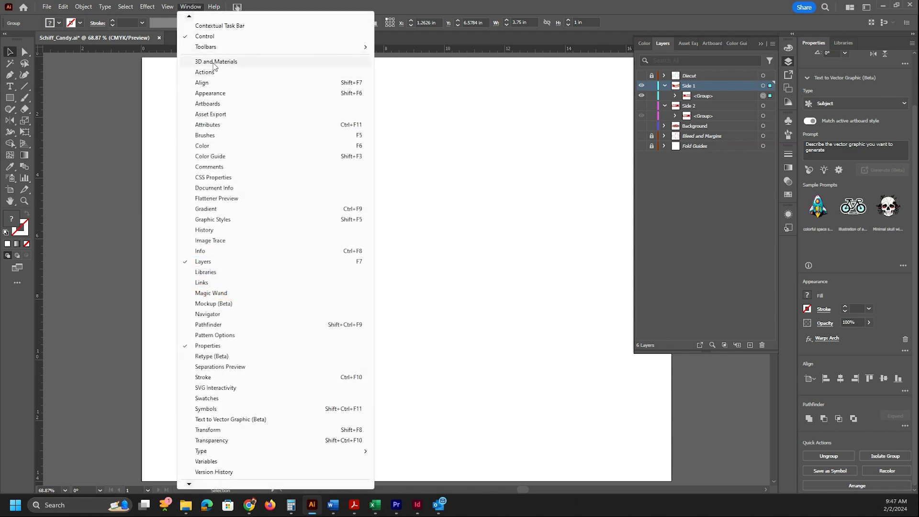
key(Escape)
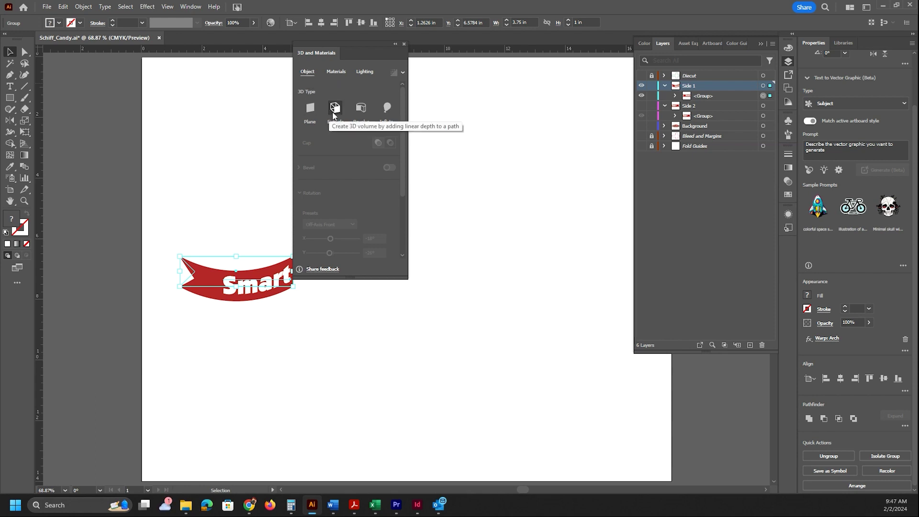
click(334, 109)
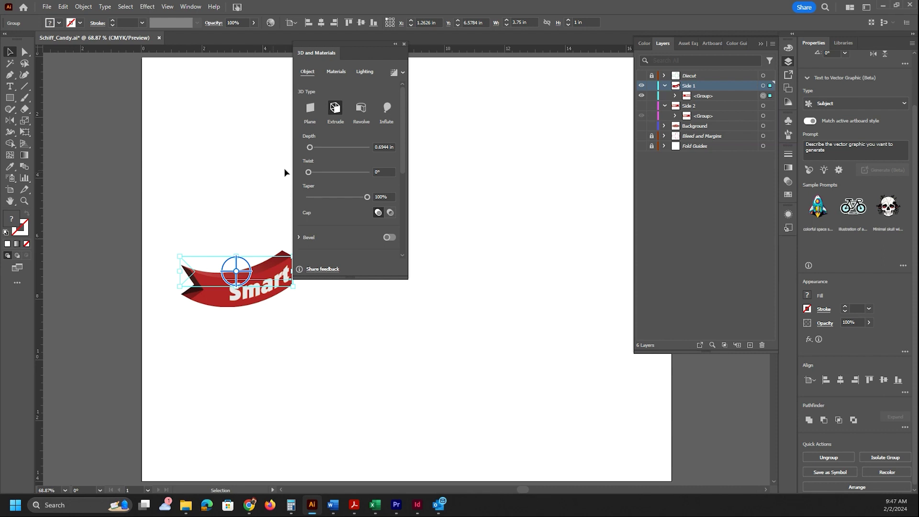
drag(378, 147, 387, 152)
text(7)
click(331, 161)
drag(357, 44, 379, 45)
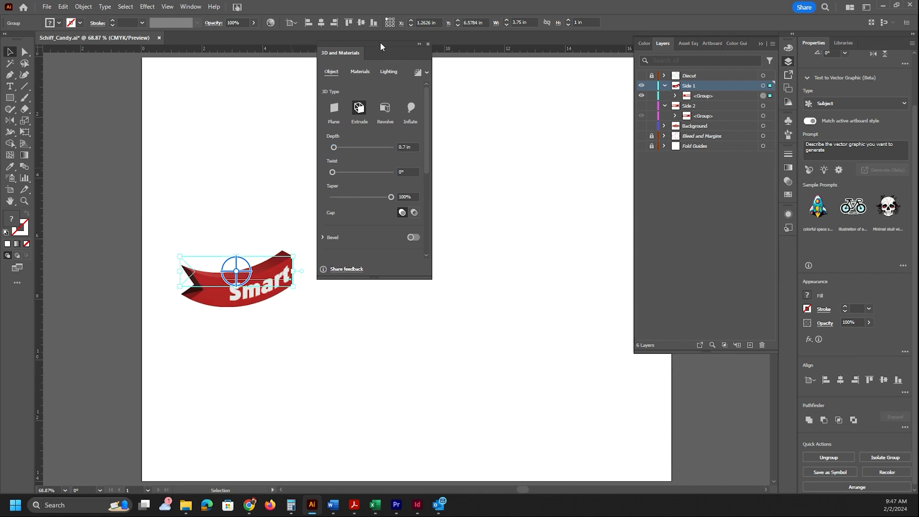
- Rotate the extruded "Smart" ribbon freely in 3D about its centre
drag(244, 287, 242, 281)
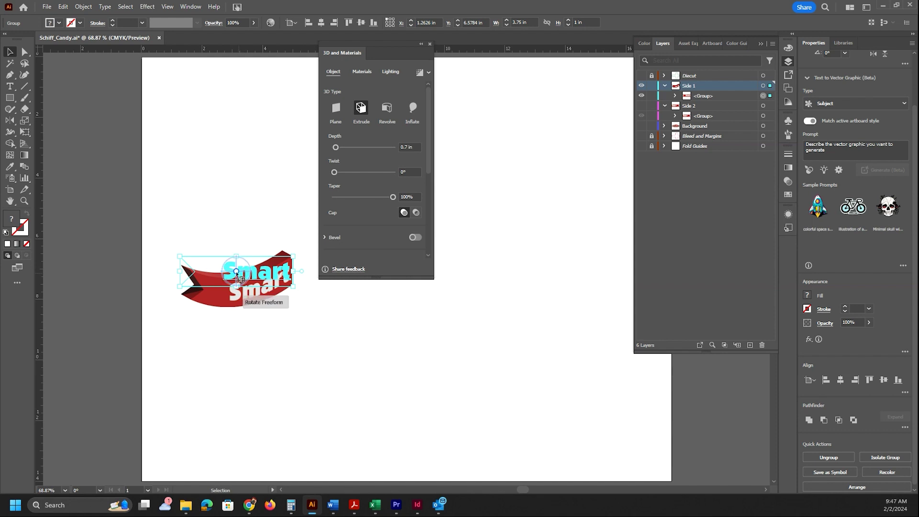
drag(236, 271, 242, 250)
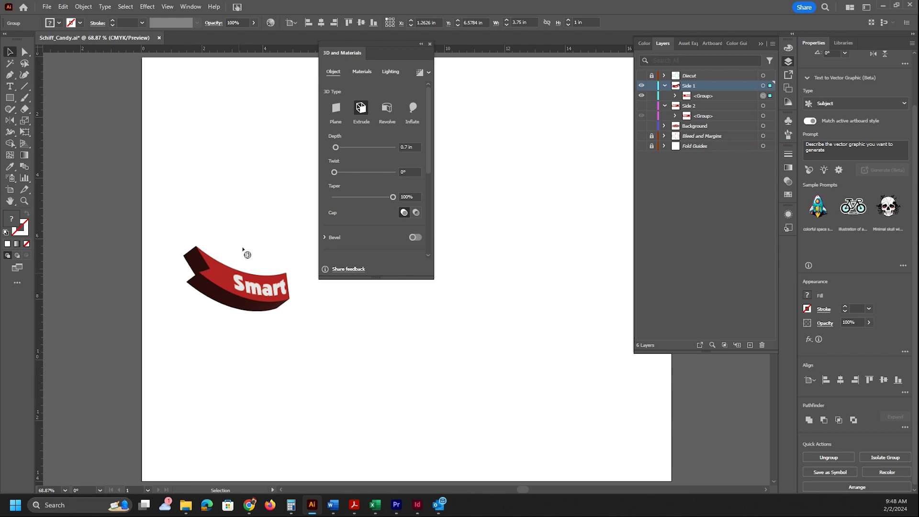
drag(243, 248, 242, 250)
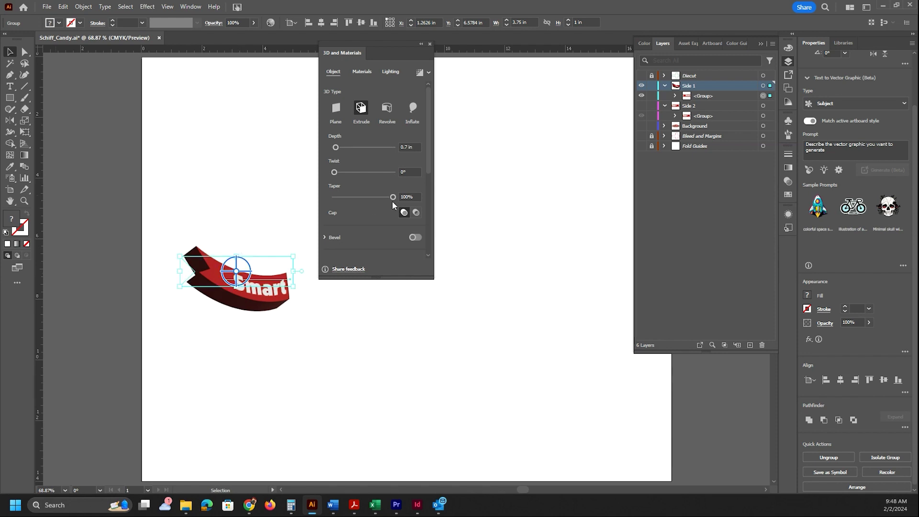
- Set the extruded ribbon's 3D rotation to X 20°, Y 0° and Z 0°
drag(430, 142, 425, 214)
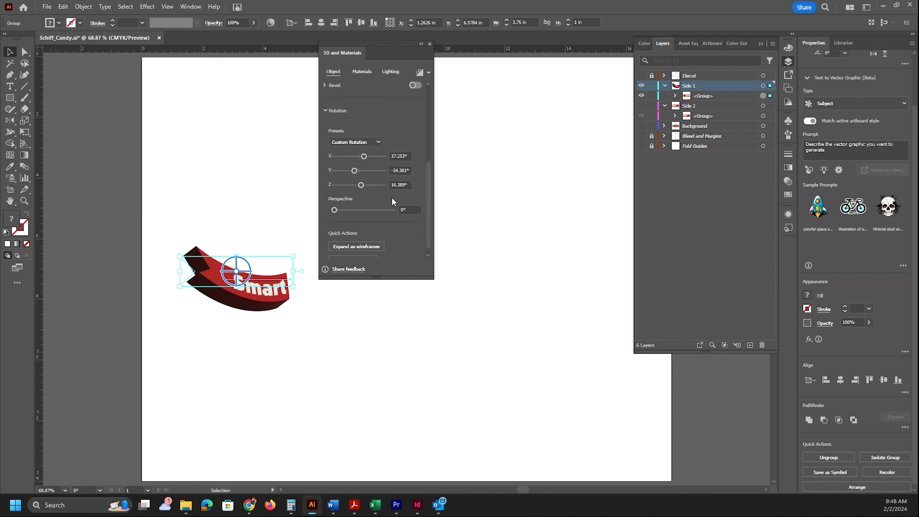
click(392, 156)
text(20)
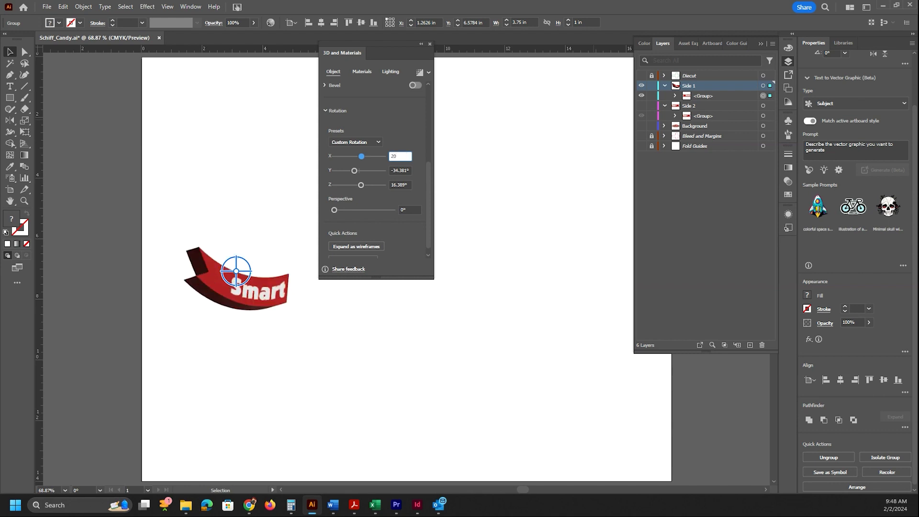
key(Tab)
text(0)
key(Tab)
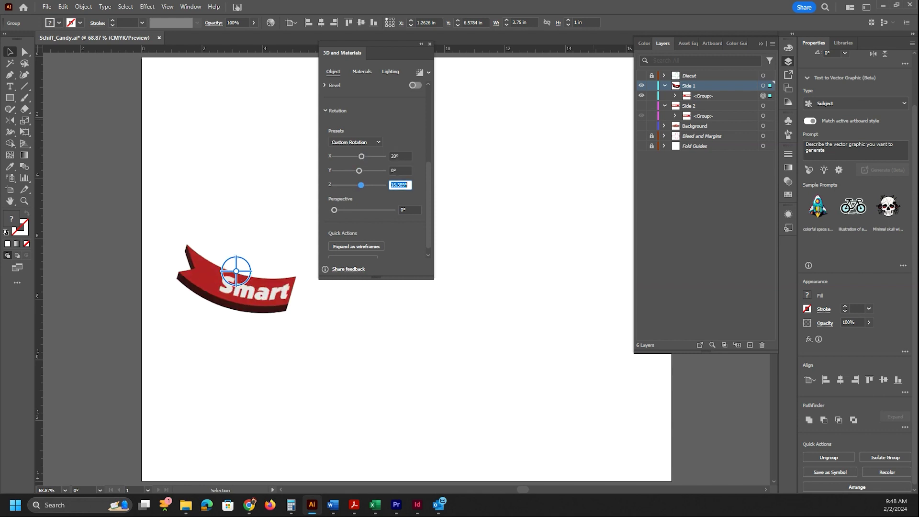
text(0)
key(Tab)
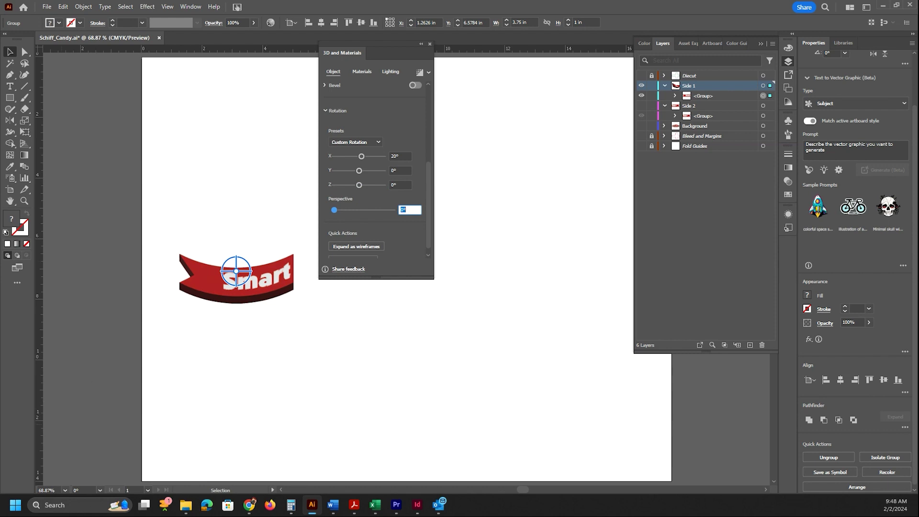
key(Return)
- Set the intensity of Light 1 on the 3D ribbon to 90%
click(386, 74)
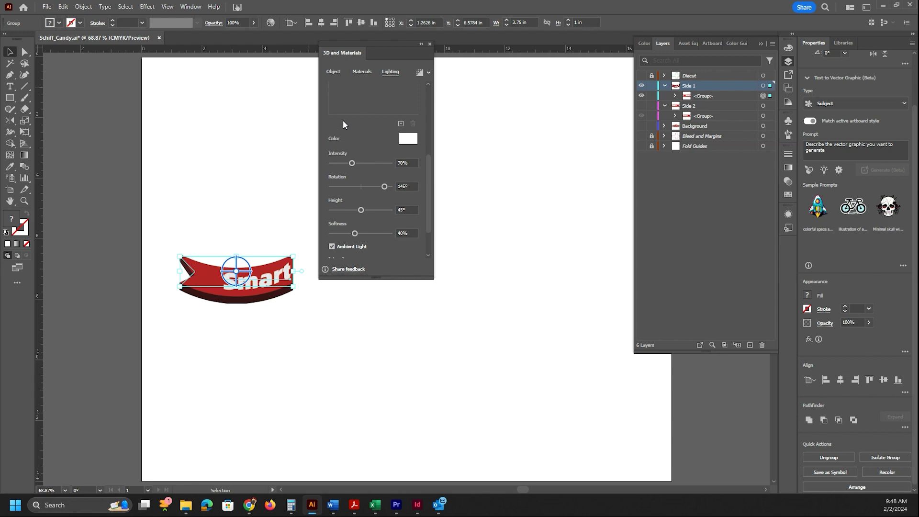
scroll(374, 124, up, 5)
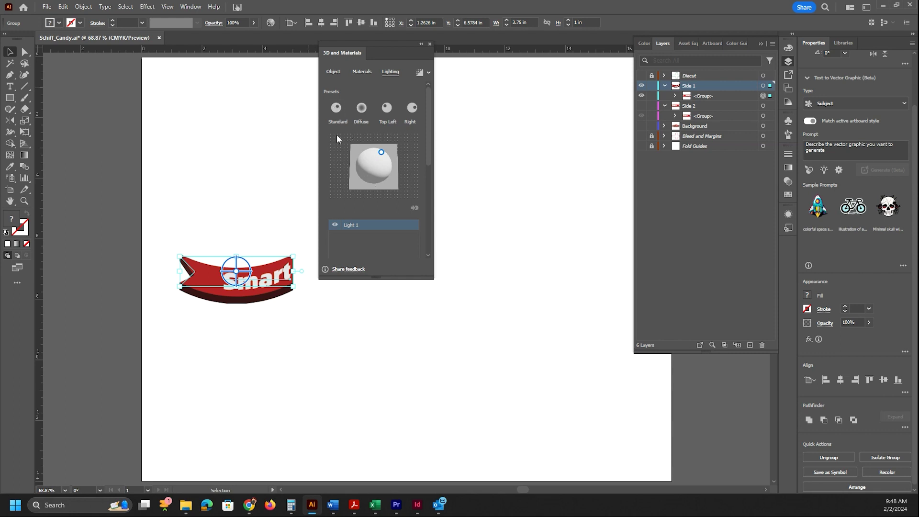
drag(427, 120, 423, 191)
scroll(423, 190, down, 1)
click(402, 152)
text(90)
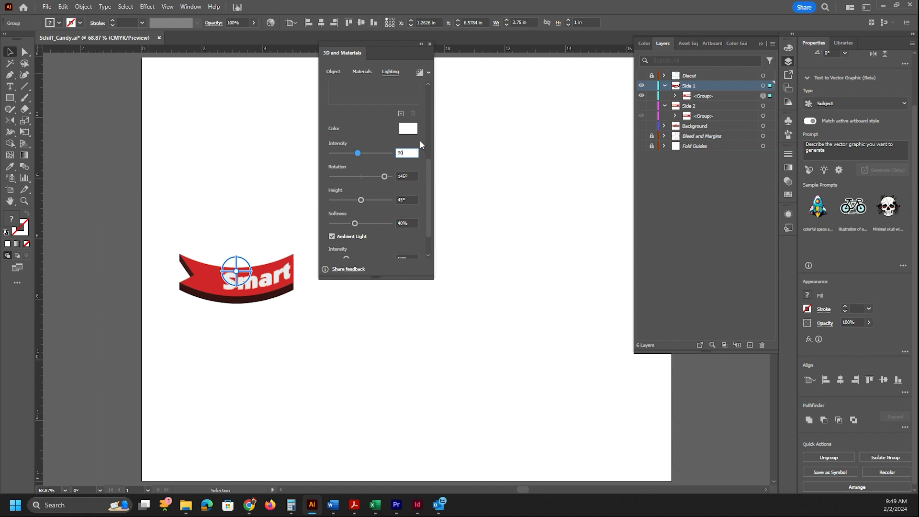
- Set the ambient light intensity on the 3D ribbon to 100% and close the 3D and Materials settings
drag(426, 194, 426, 211)
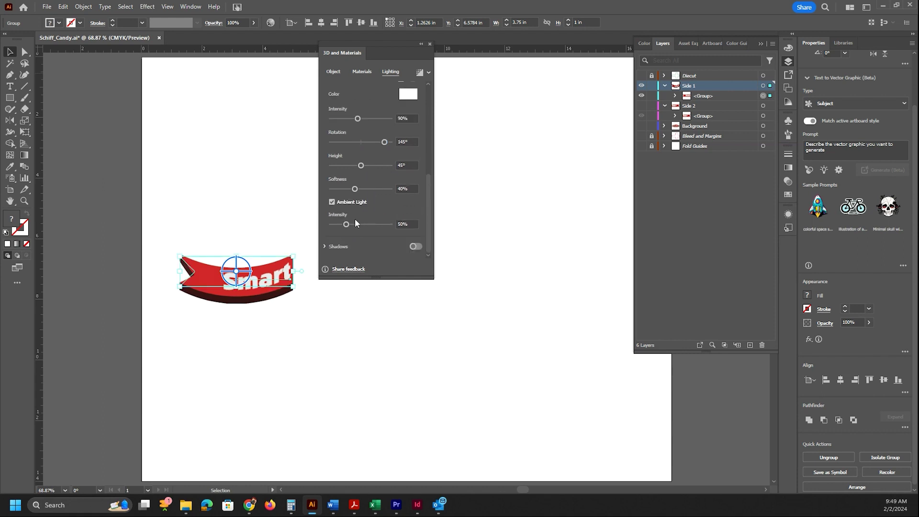
double_click(403, 224)
text(100)
key(Return)
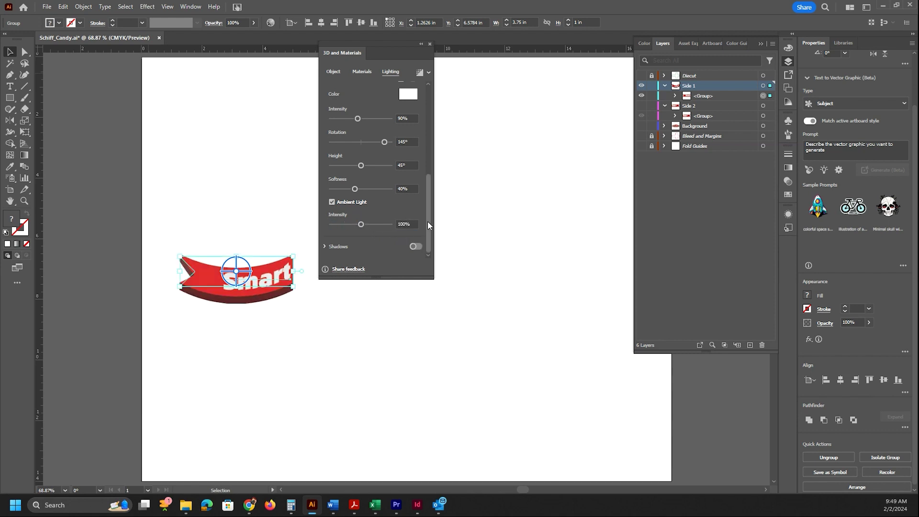
drag(430, 226, 433, 55)
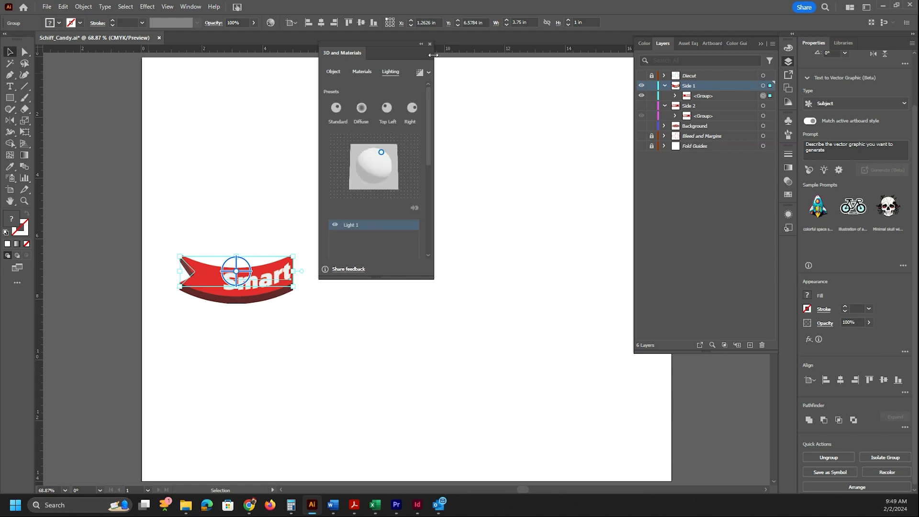
click(431, 44)
- Display the "Smart" group's Appearance attributes and enlarge the listing to fit all its effects
click(184, 7)
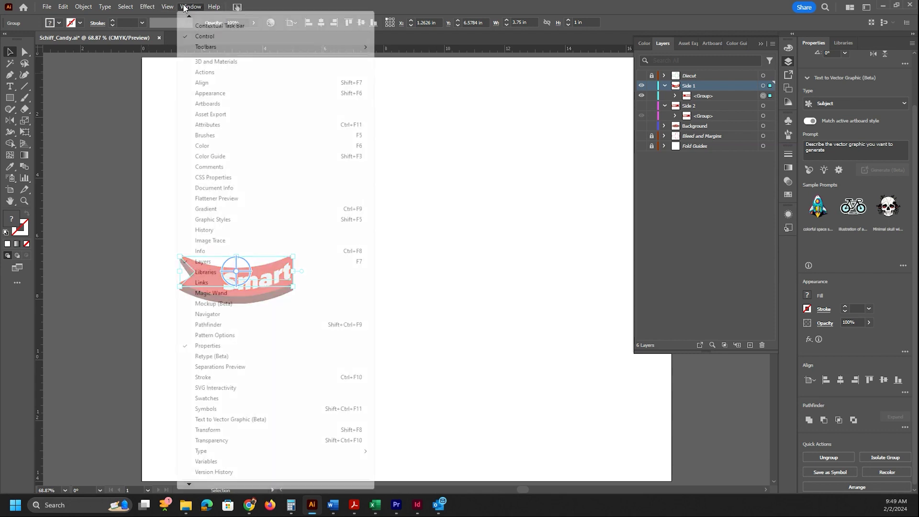
click(209, 93)
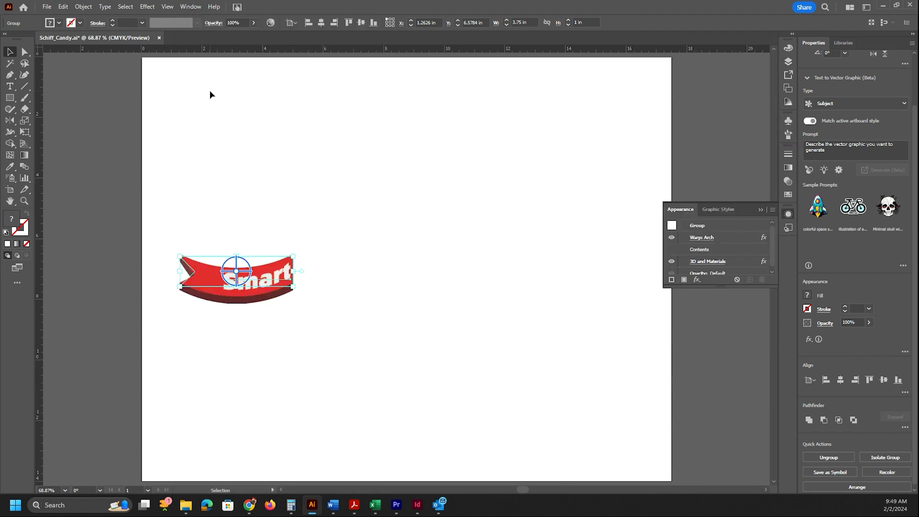
drag(711, 286, 711, 399)
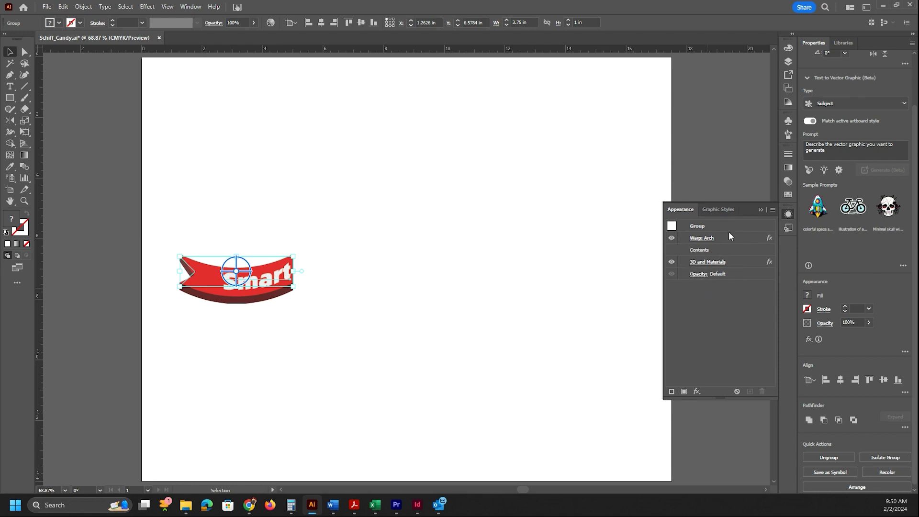
- Make the Side 2 layer visible together with Side 1 so both halves of the ribbon are shown
click(788, 62)
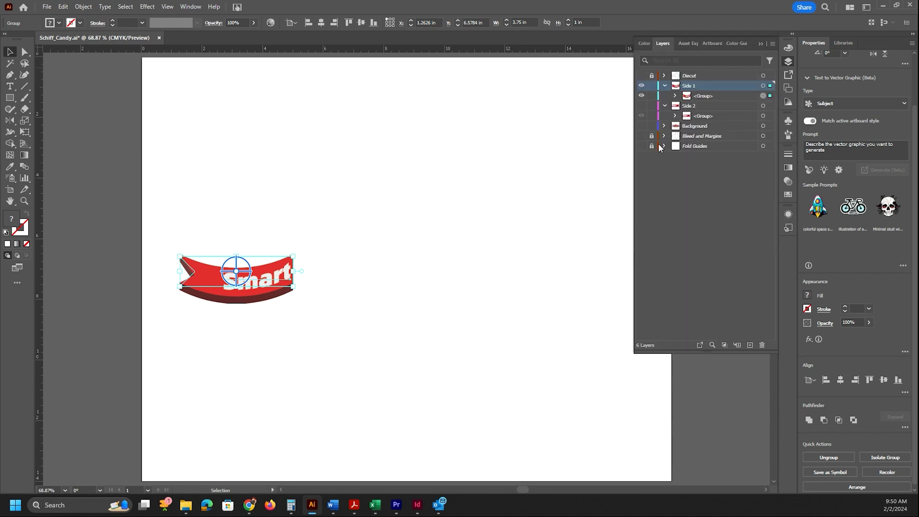
click(763, 105)
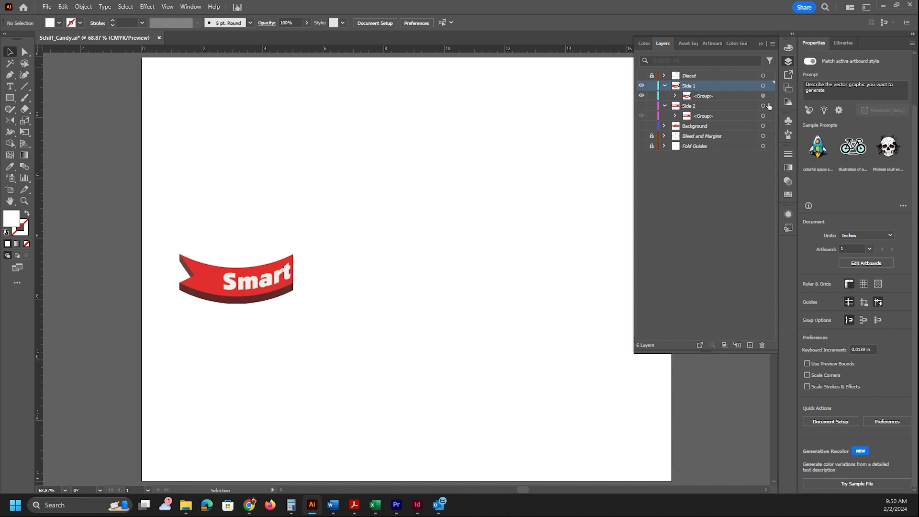
click(695, 106)
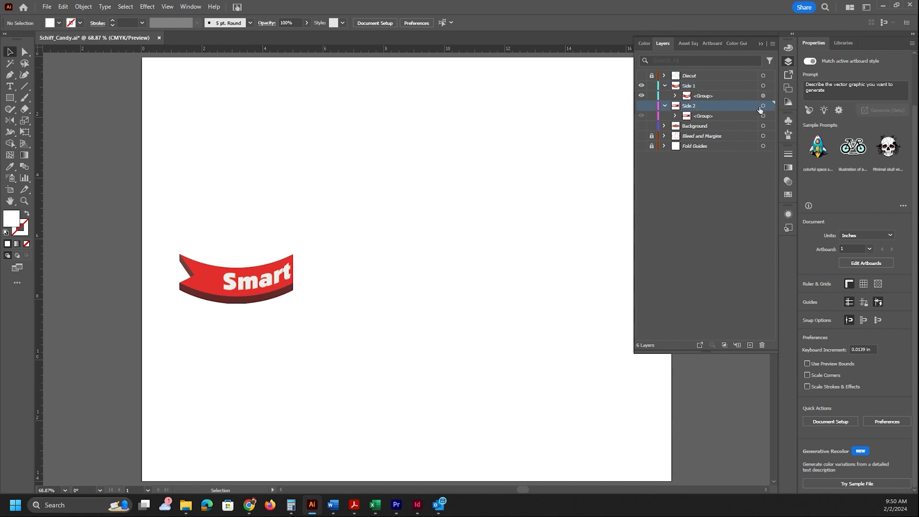
click(641, 106)
click(641, 86)
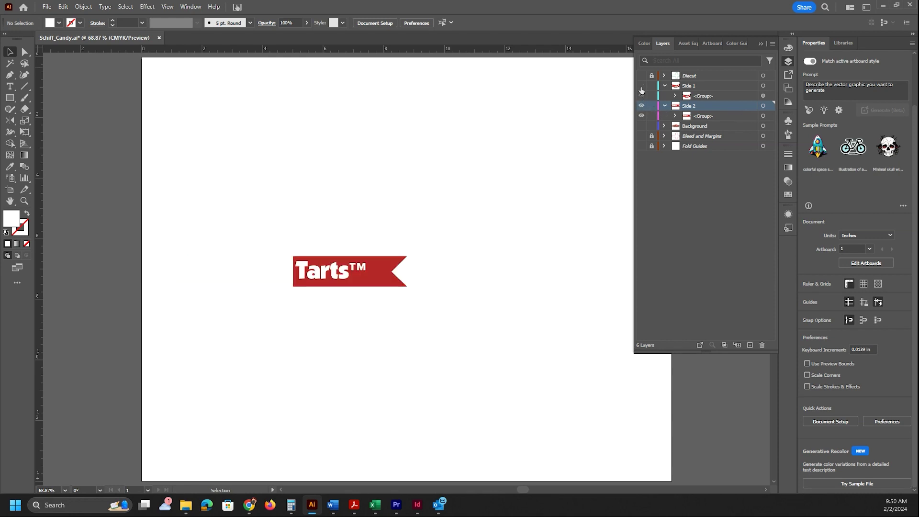
click(641, 86)
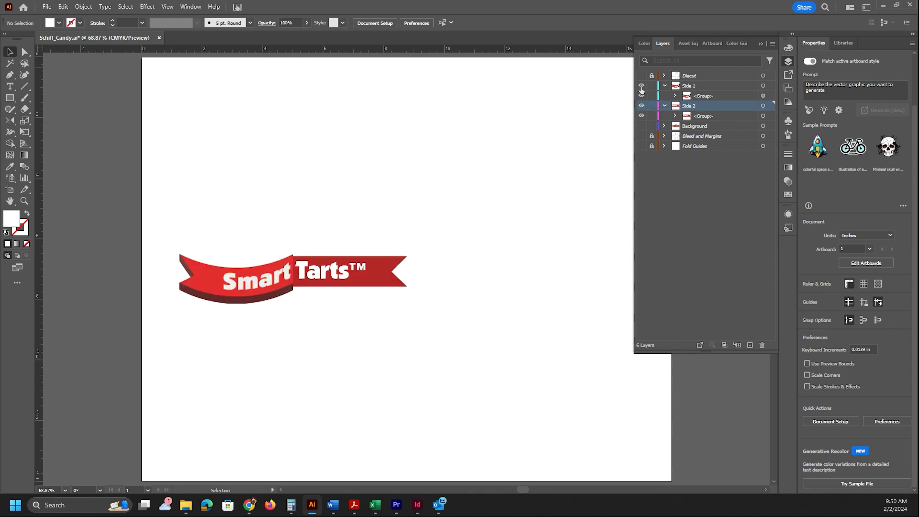
click(641, 86)
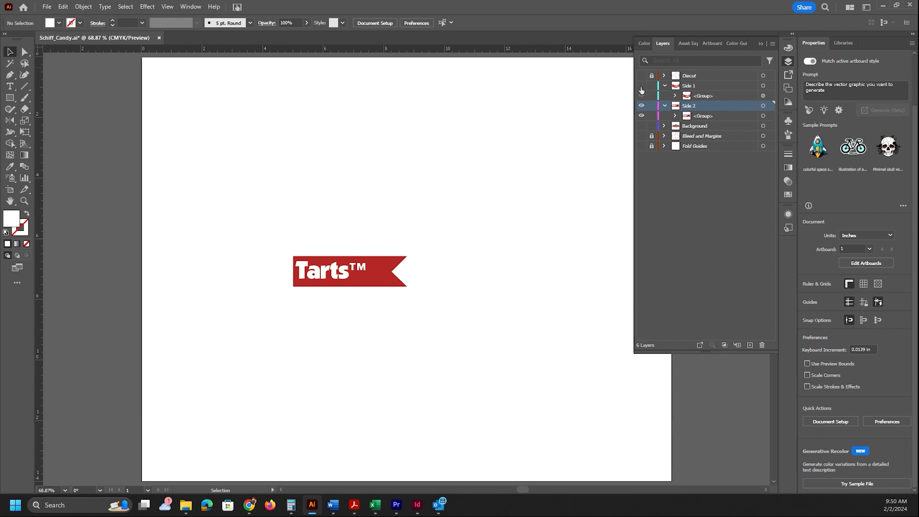
click(642, 86)
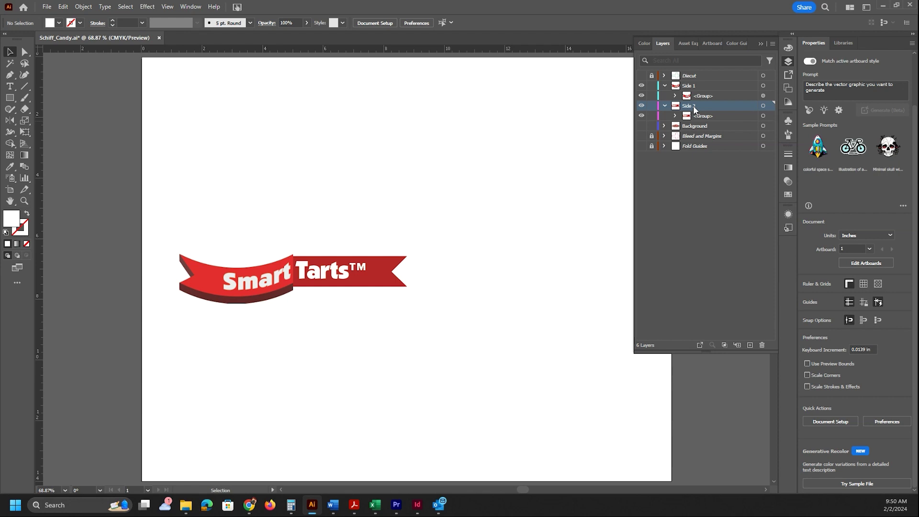
- Copy the Side 1 group's arch warp and 3D appearance onto the Side 2 "Tarts™" group
click(763, 106)
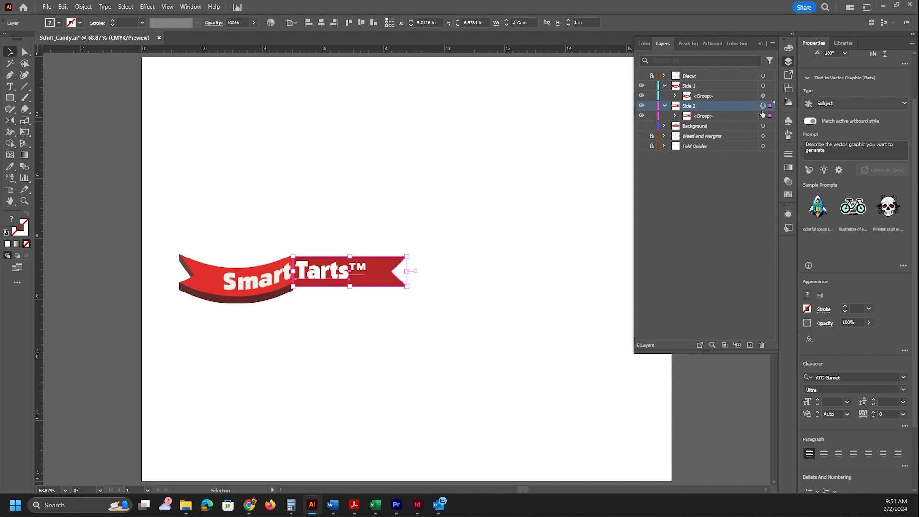
click(320, 299)
click(326, 280)
click(338, 314)
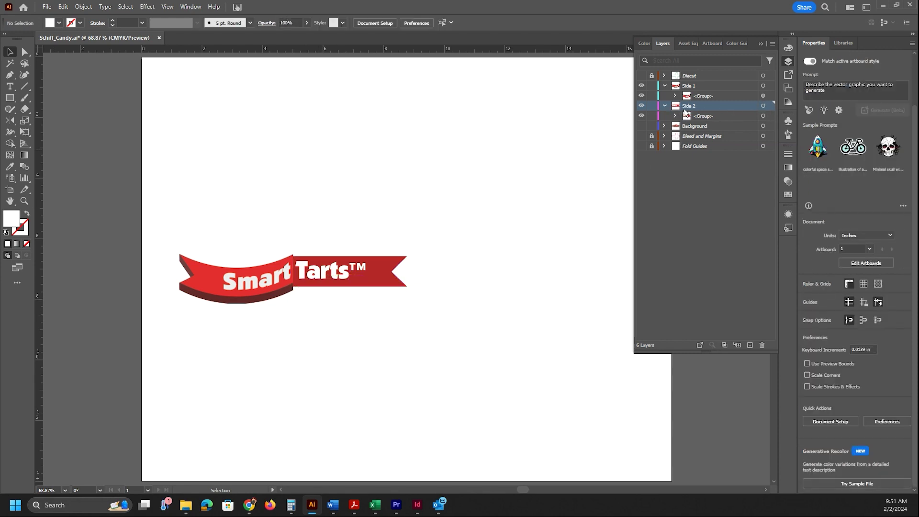
click(763, 86)
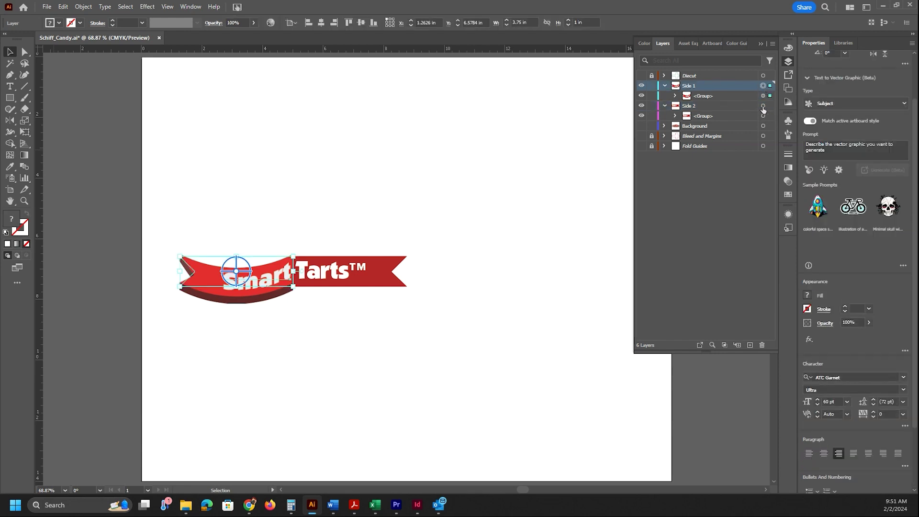
click(593, 114)
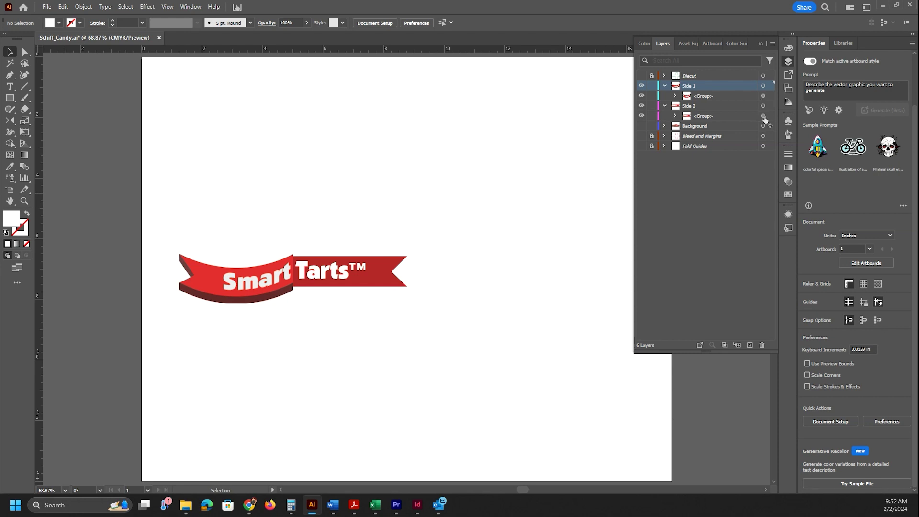
drag(765, 118, 764, 118)
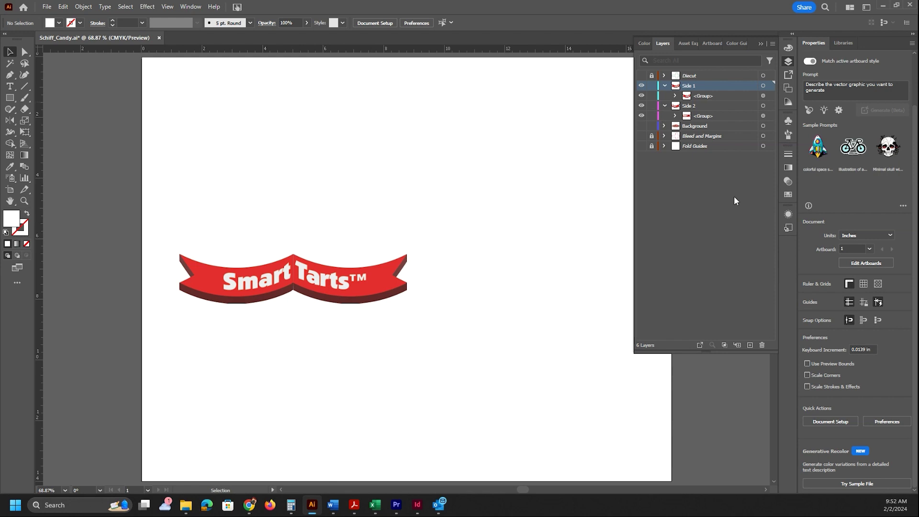
- Examine the Appearance attributes of the ribbon groups on Side 1 and Side 2
click(191, 6)
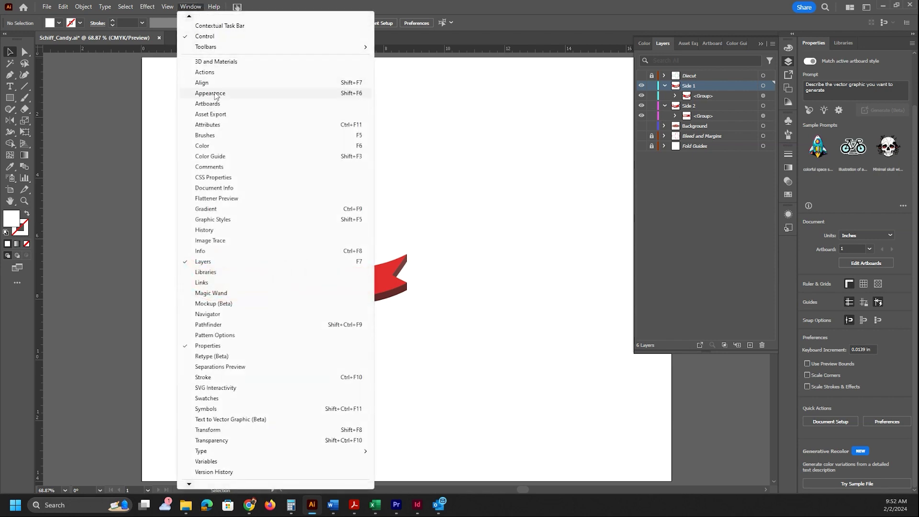
click(219, 93)
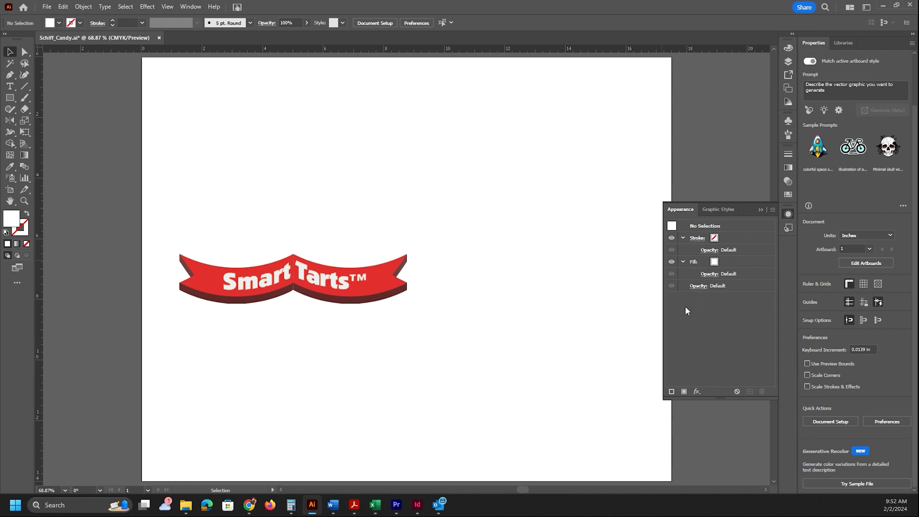
click(788, 61)
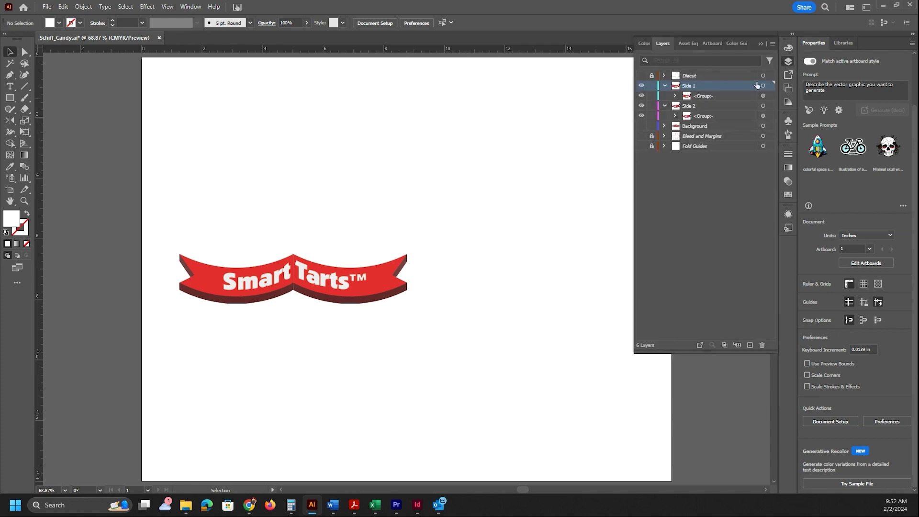
click(686, 106)
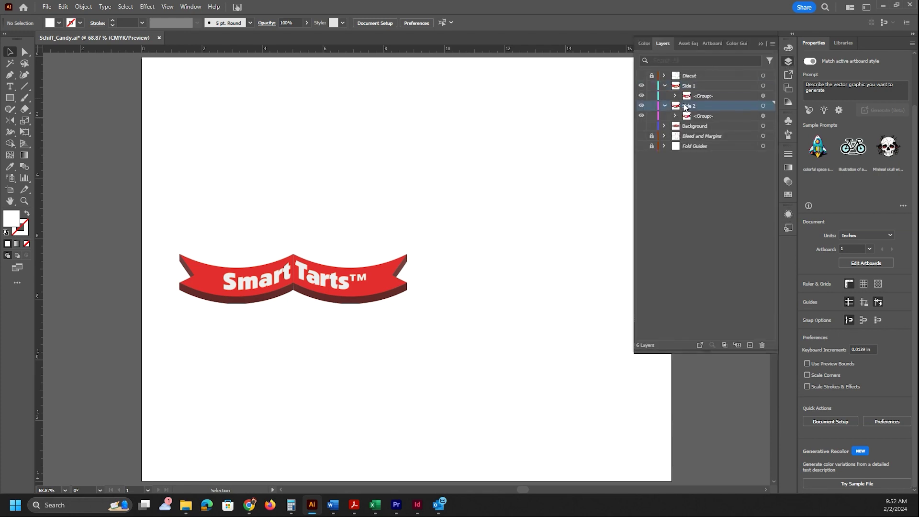
click(788, 214)
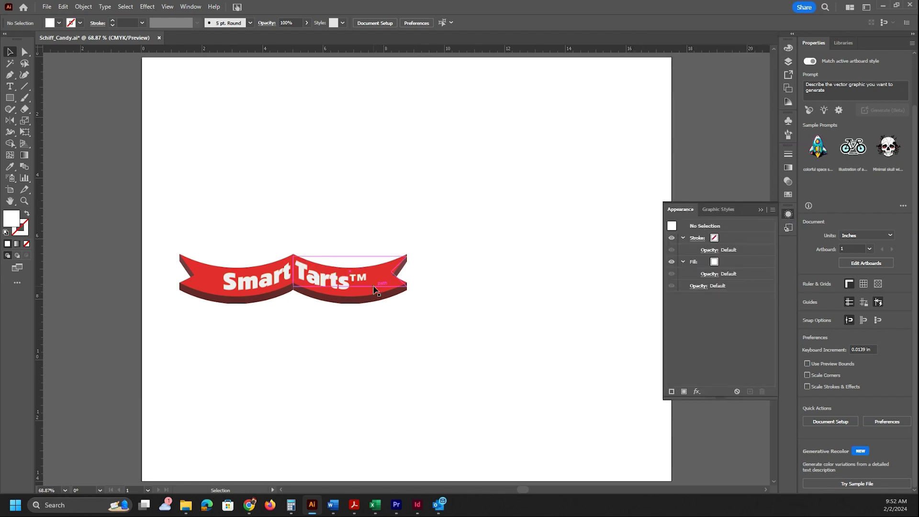
click(324, 290)
click(252, 286)
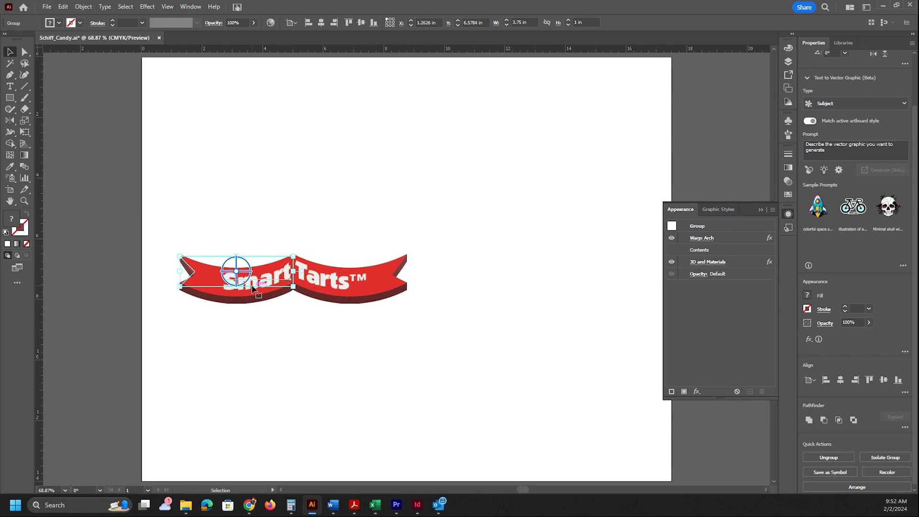
key(ctrl+d)
click(283, 360)
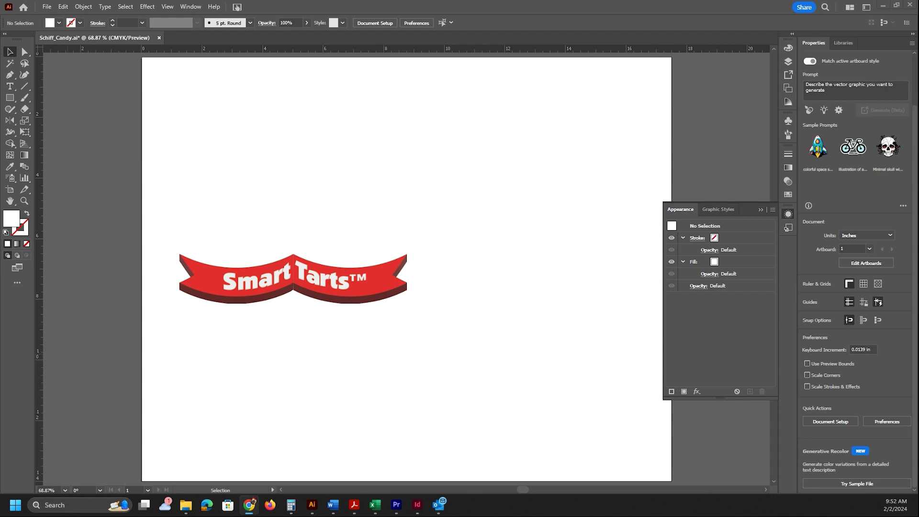
- Set the bend of the "Tarts™" group's Arch warp to 32% so this half curves the opposite way
click(788, 61)
click(689, 106)
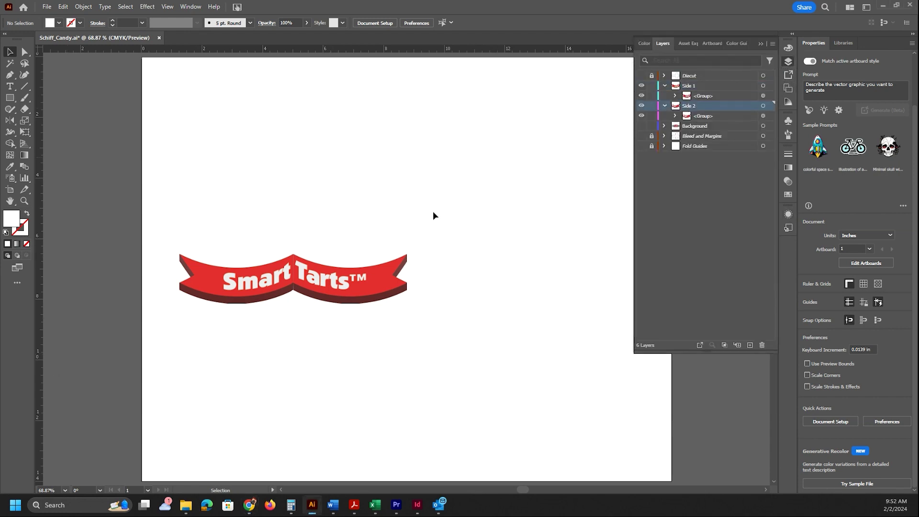
click(327, 269)
click(788, 211)
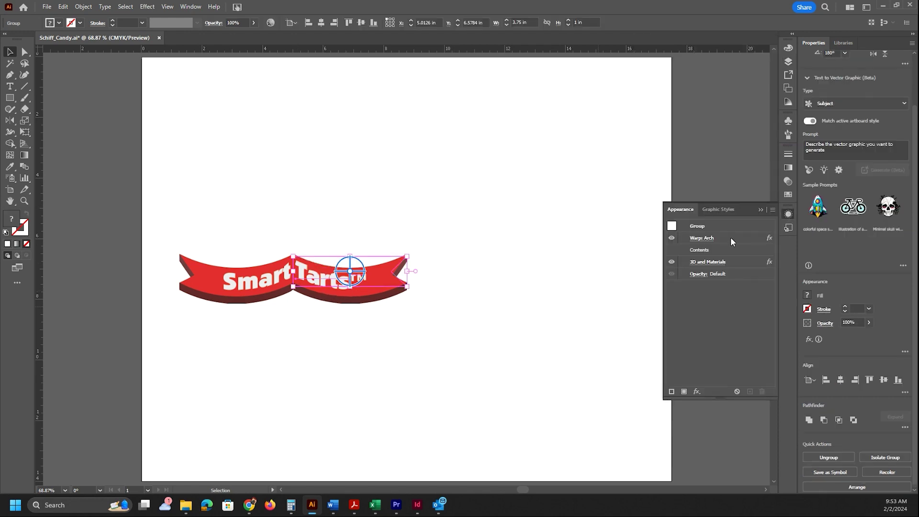
click(706, 239)
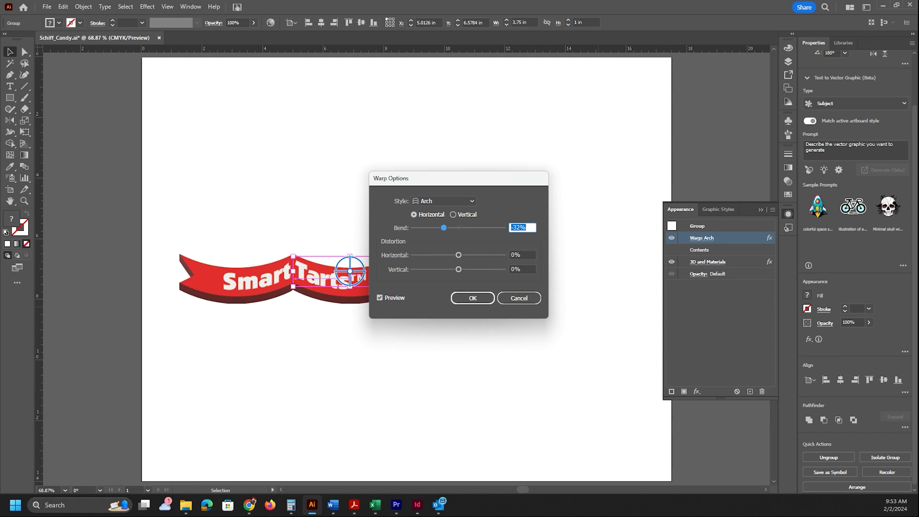
key(alt+Tab)
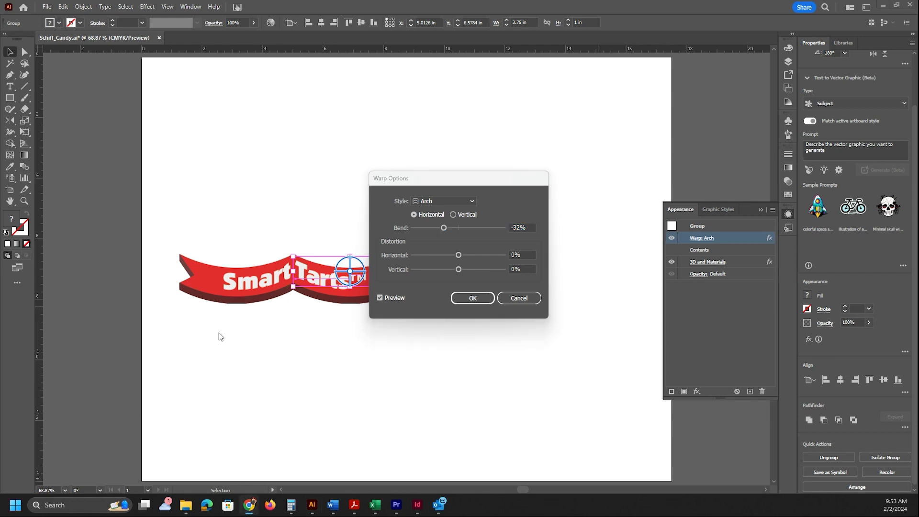
click(512, 229)
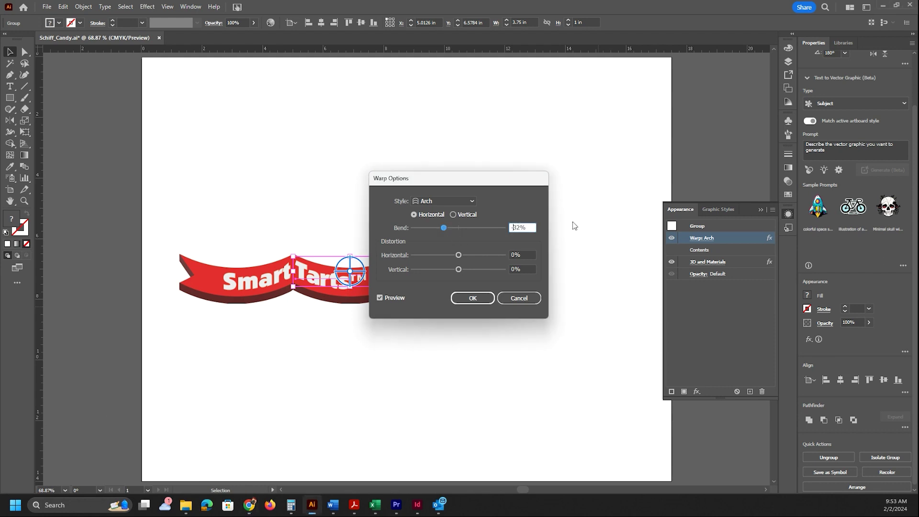
key(BackSpace)
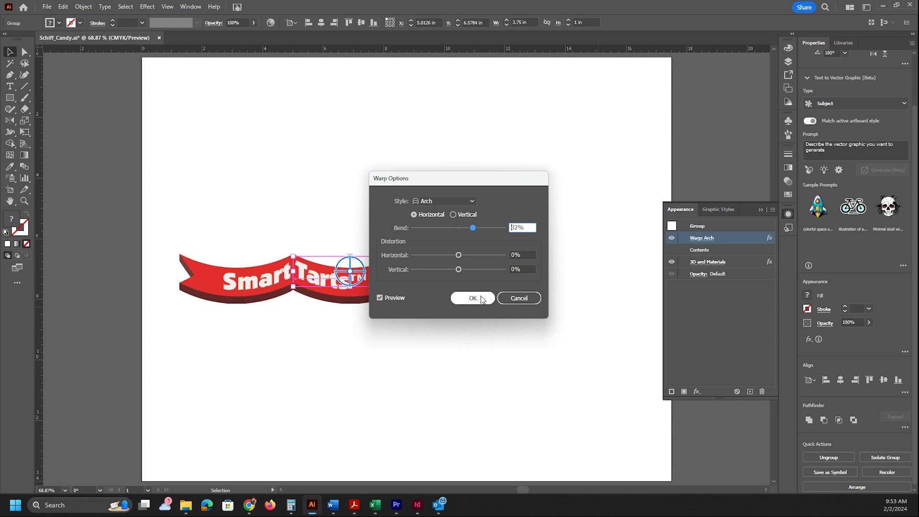
key(Tab)
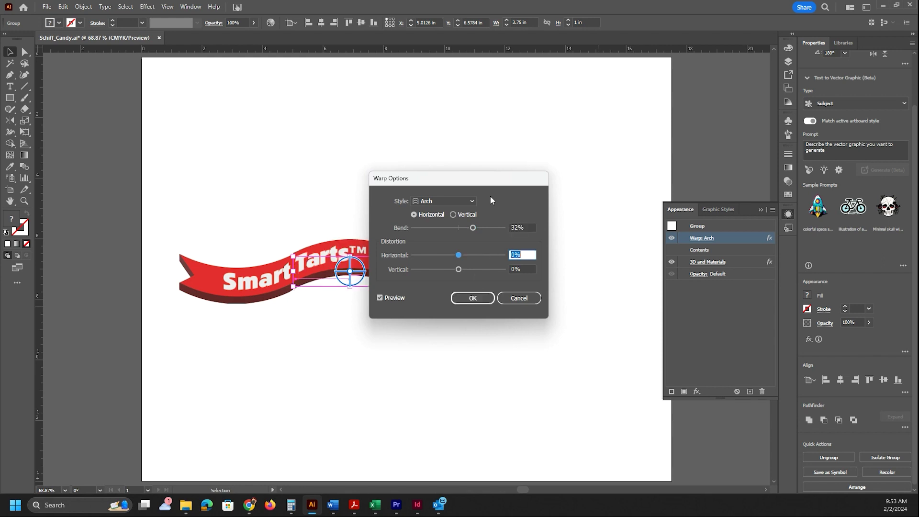
click(464, 294)
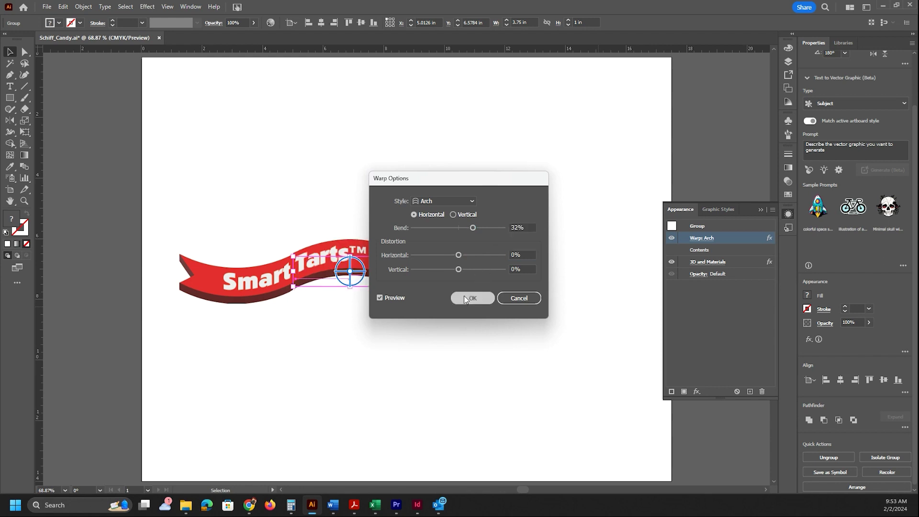
click(357, 218)
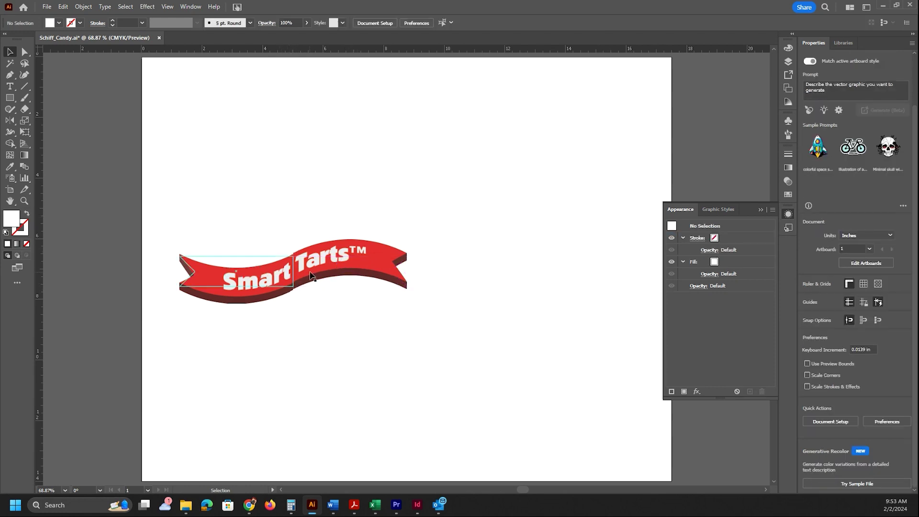
- Nudge the "Tarts™" ribbon half to about X 4.9987 in, Y 6.62 in to meet the "Smart" half
click(389, 275)
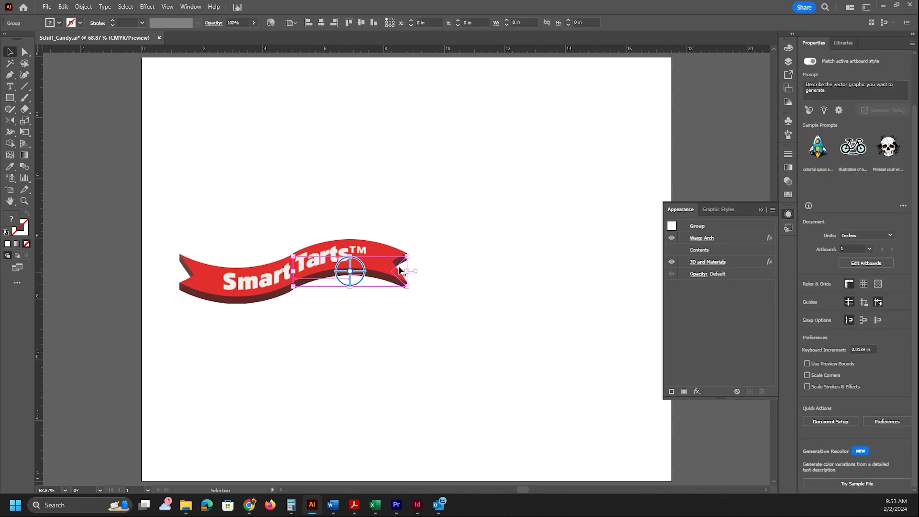
key(Left)
key(Left)
key(Left)
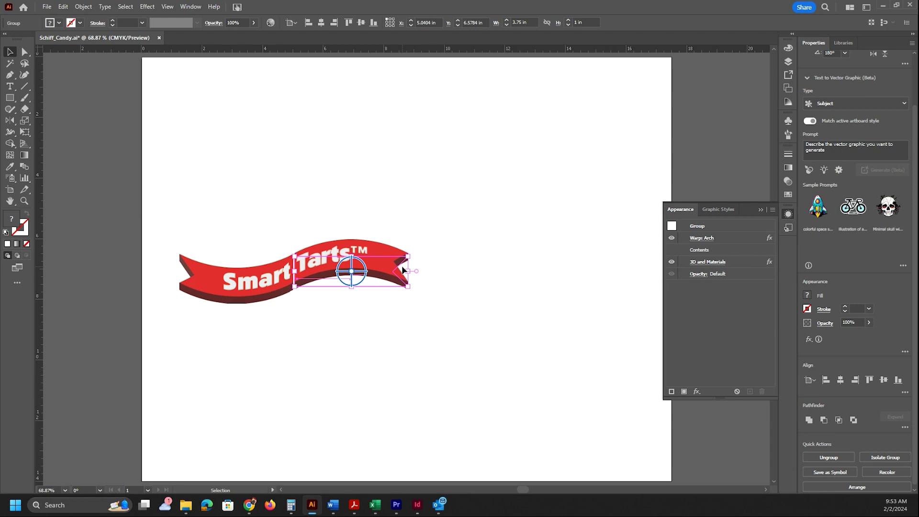
key(Down)
key(Right)
key(Down)
key(Down)
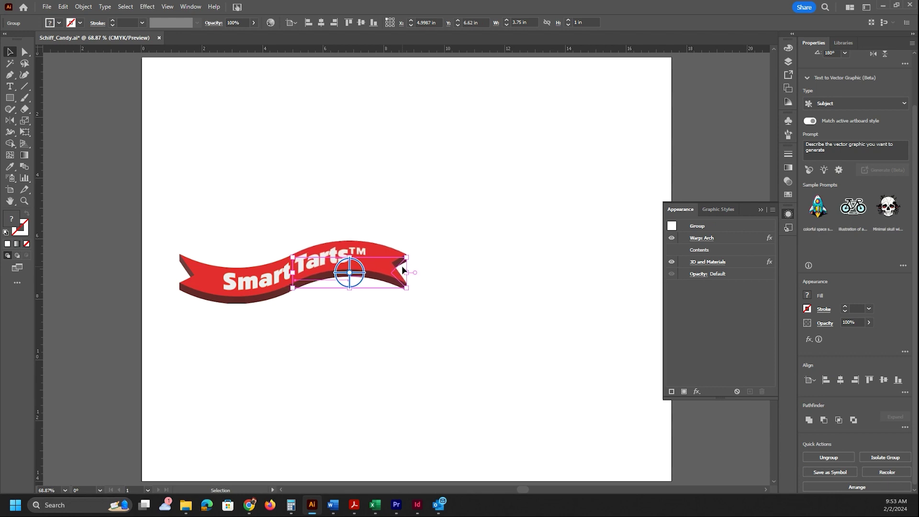
click(423, 229)
- Fine-tune the position of the two ribbon halves so their edges line up at the join
click(367, 262)
click(384, 201)
drag(346, 242, 325, 270)
key(Up)
click(267, 308)
click(254, 278)
click(314, 164)
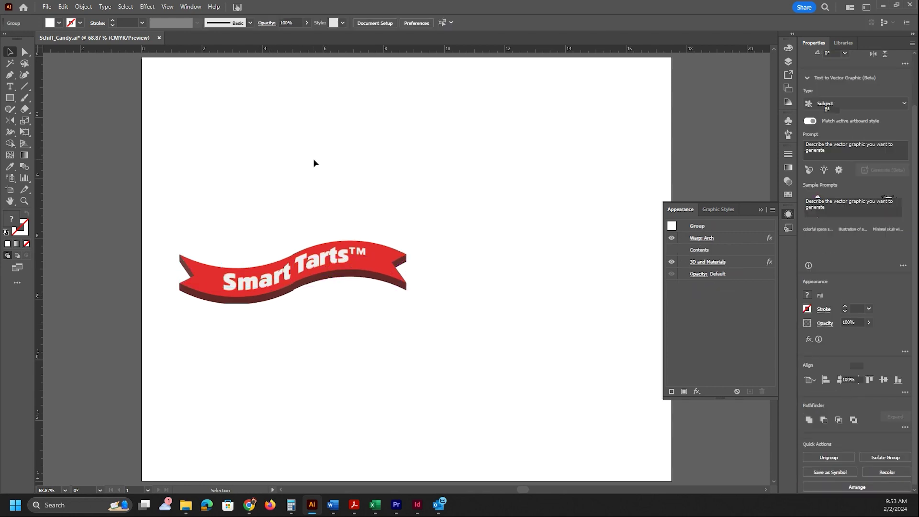
click(253, 278)
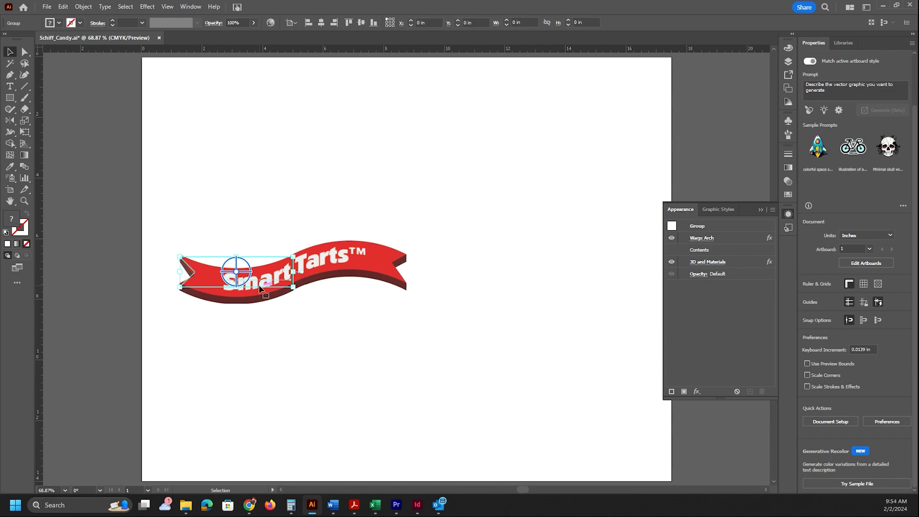
click(296, 214)
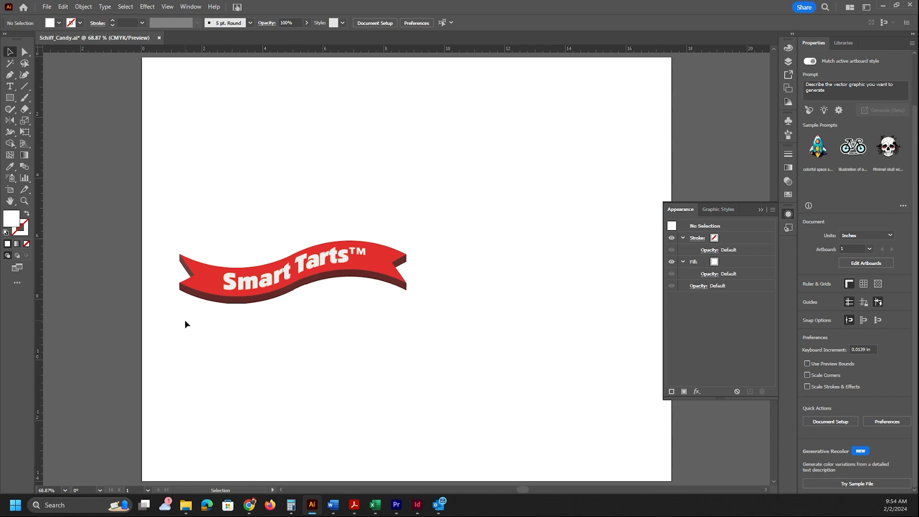
- Save the Schiff_Candy.ai document with its updated ribbon
key(a)
key(ctrl+s)
key(v)
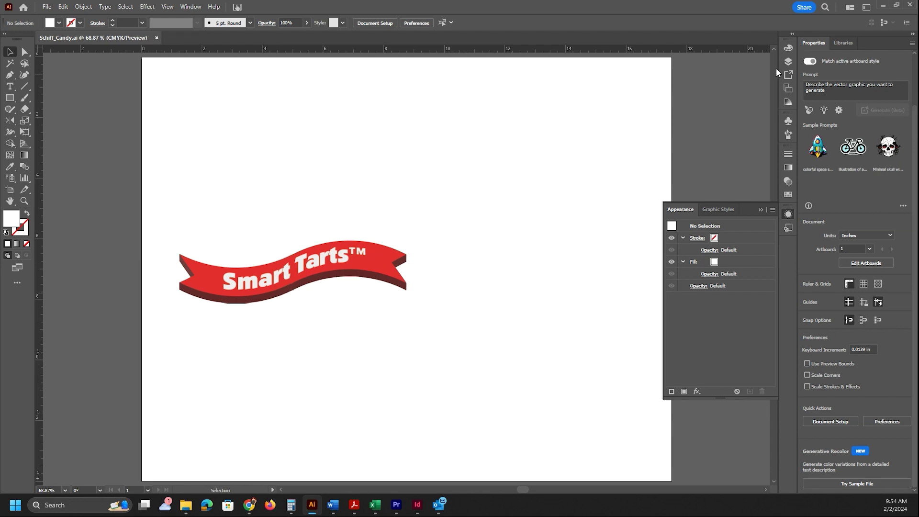
- Make the Diecut, Bleed and Margins, and Fold Guides layers visible over the ribbon artwork
click(788, 61)
click(642, 75)
drag(642, 137, 642, 146)
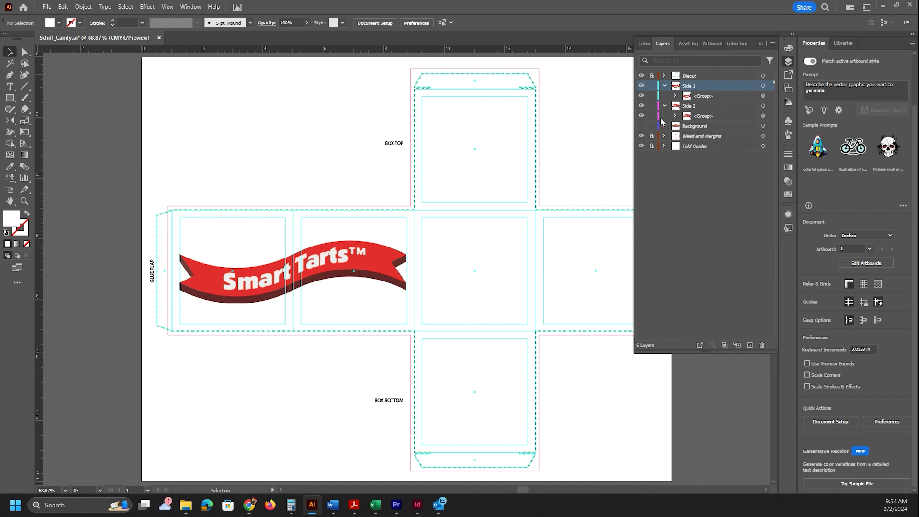
- Lock the Side 1 and Side 2 layers and collapse their contents
click(652, 86)
click(651, 105)
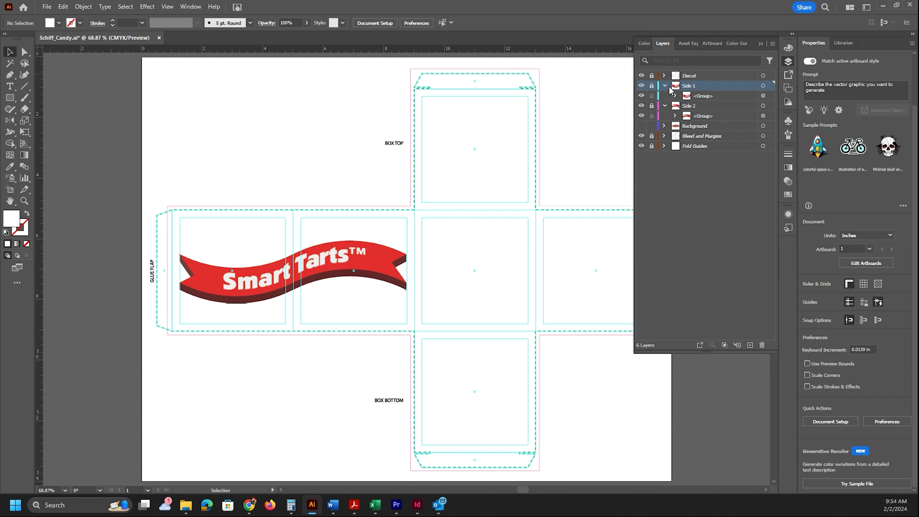
click(664, 86)
click(665, 97)
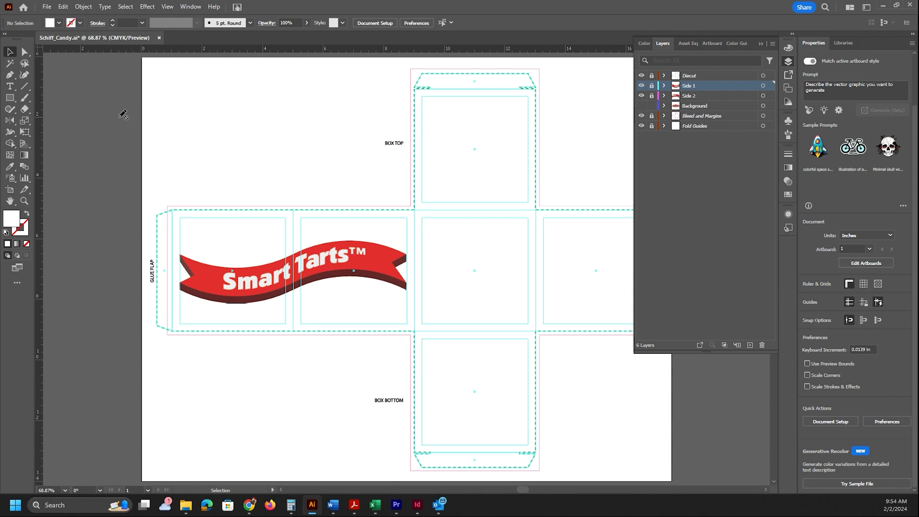
- Lock only the ribbon groups inside Side 1 and Side 2, leaving both layers unlocked for drawing with the Pen tool
click(10, 76)
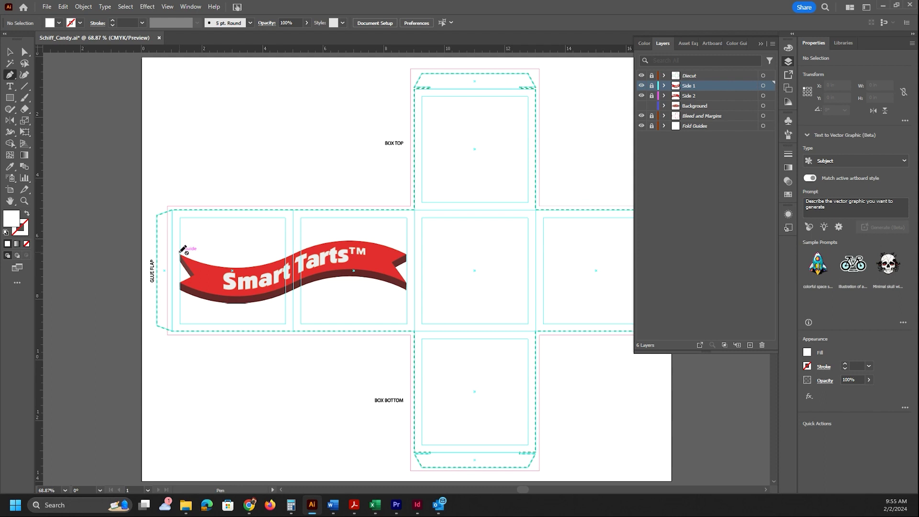
click(664, 85)
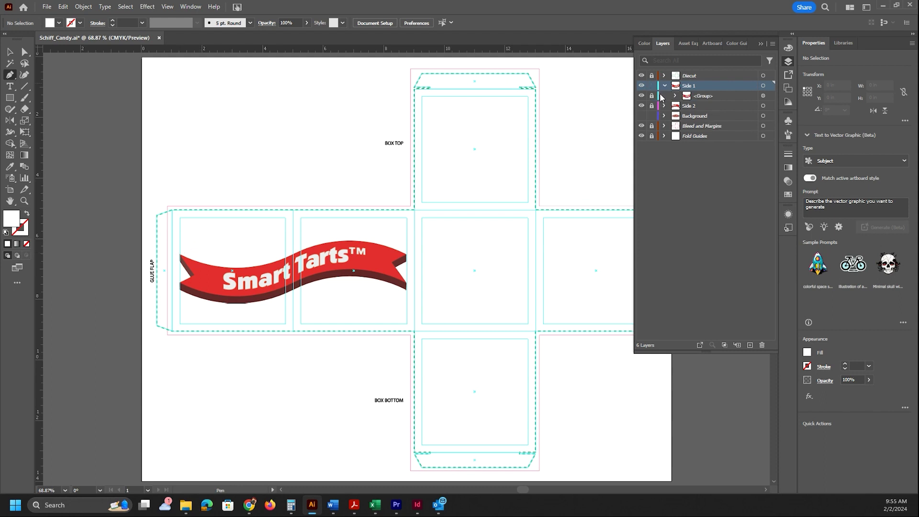
click(664, 106)
click(651, 105)
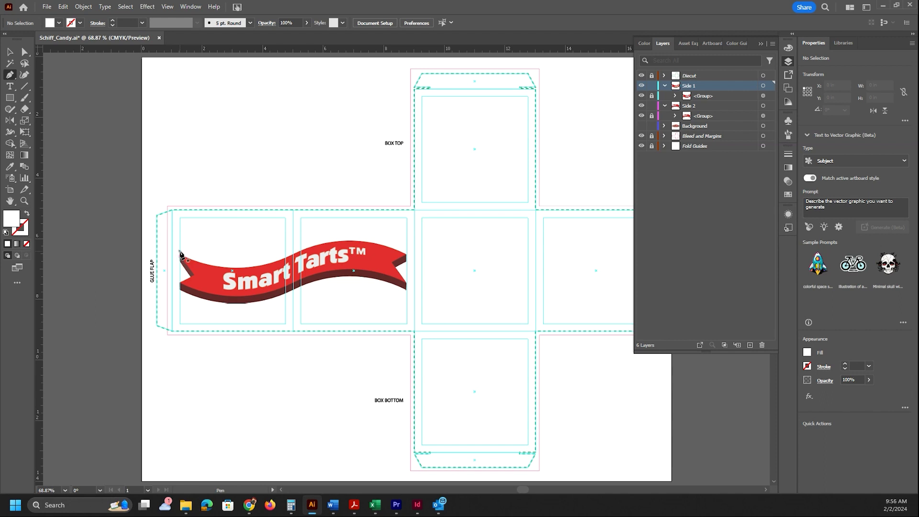
- Draw an open wavy path on Side 1 with the Pen tool, following just above the ribbon's upper edge from end to end
click(179, 250)
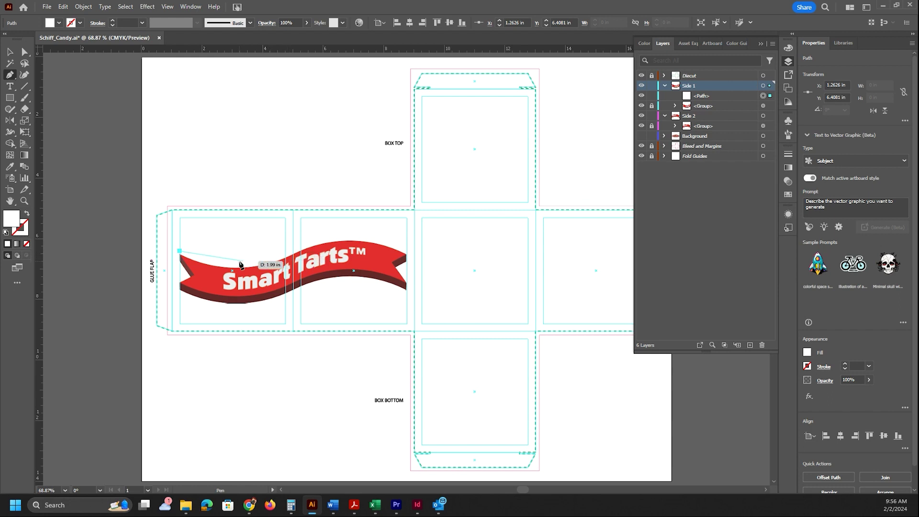
drag(237, 263, 259, 260)
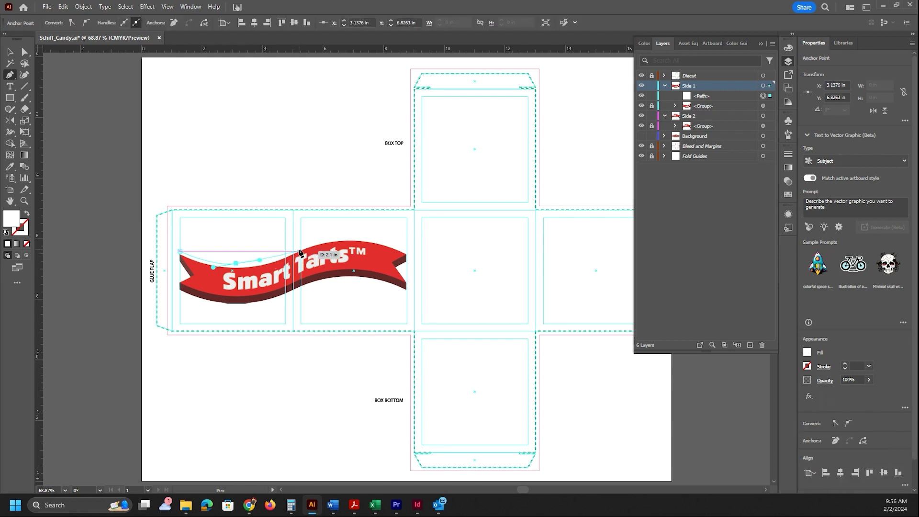
drag(294, 257, 319, 240)
click(350, 237)
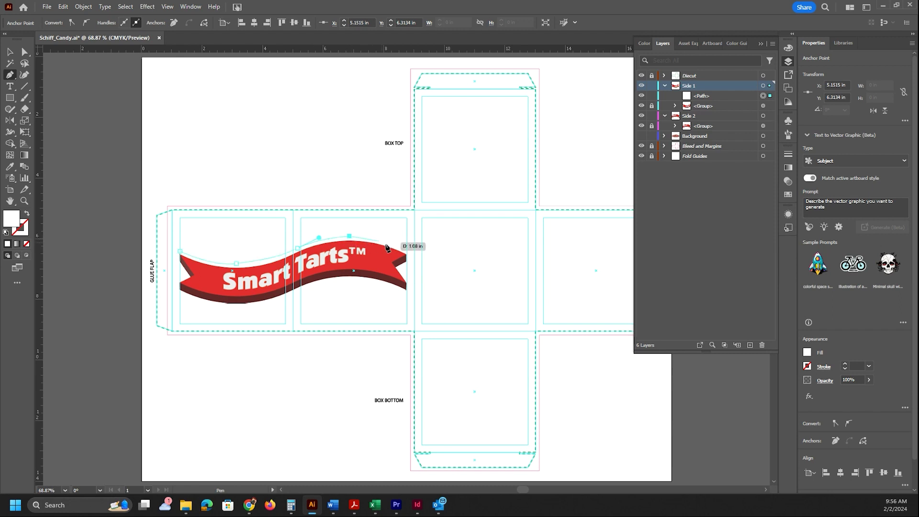
click(406, 250)
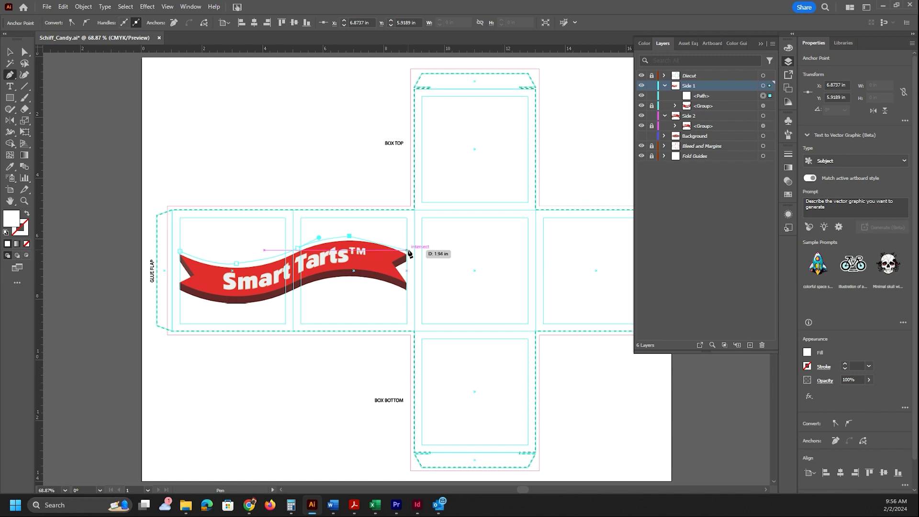
drag(409, 252, 431, 263)
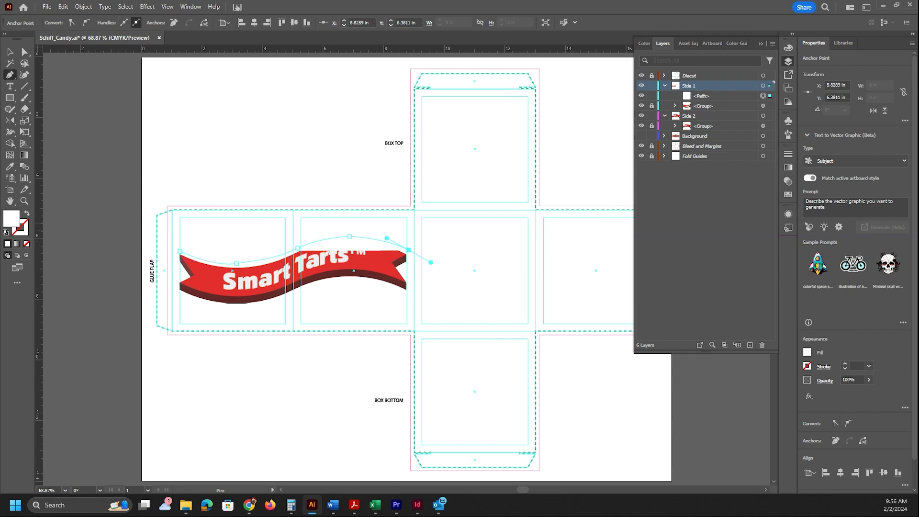
- Give the wavy path a 1 pt stroke and set its fill to none
key(ctrl)
click(845, 364)
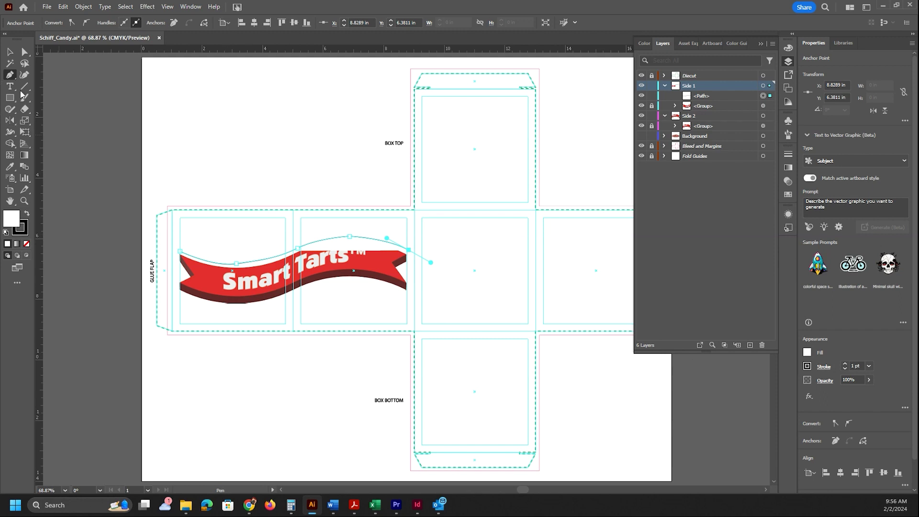
click(806, 353)
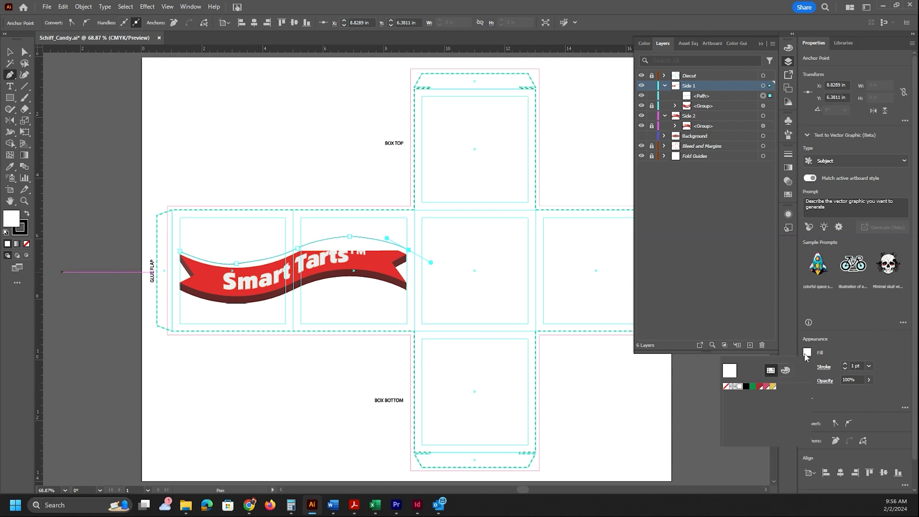
click(725, 387)
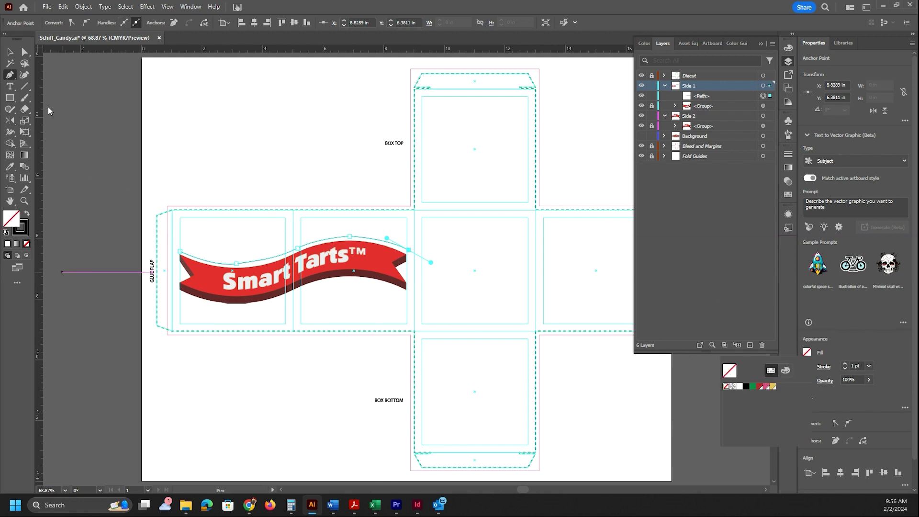
click(72, 133)
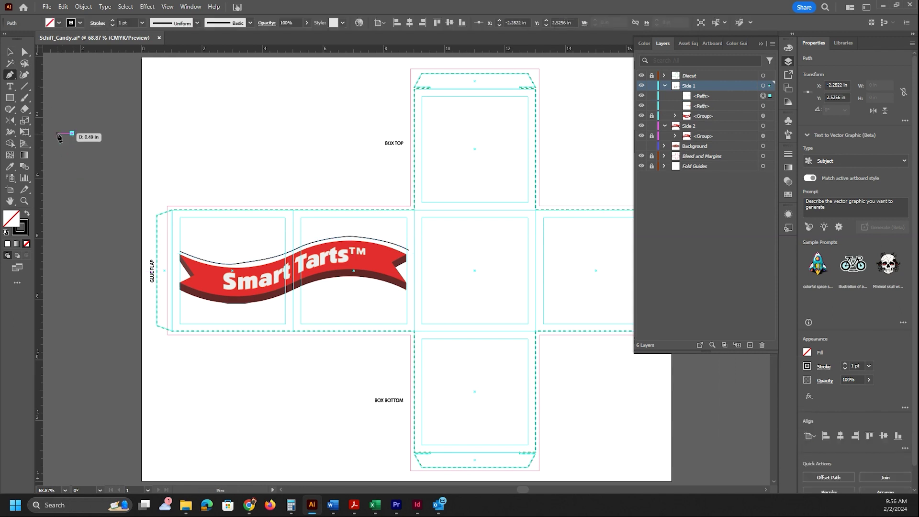
click(24, 56)
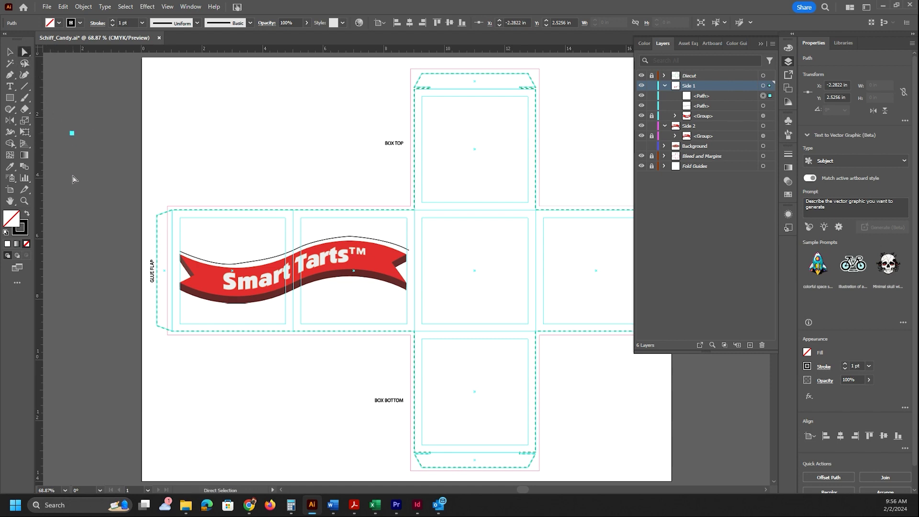
key(Delete)
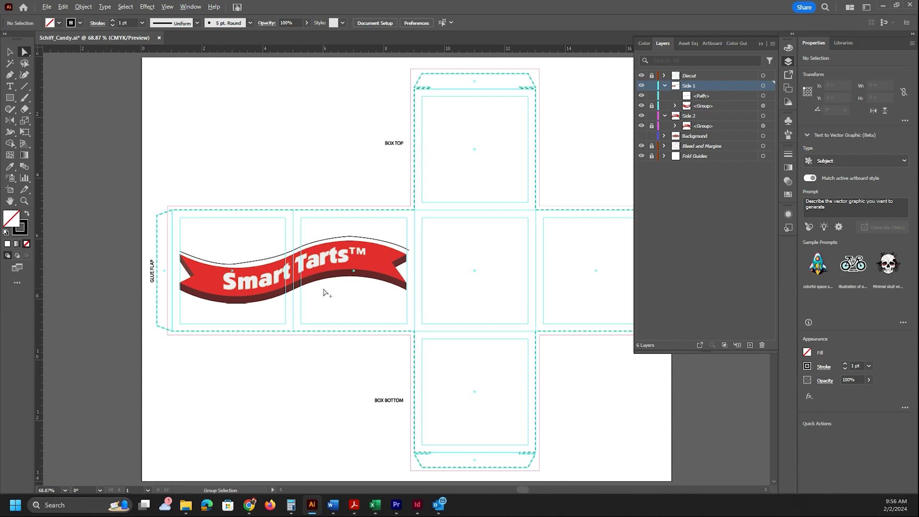
- Add two Curvature points to the wavy path, one past the "Tarts™" crest and one above the end of "Smart", to smooth its bends
scroll(323, 289, up, 1)
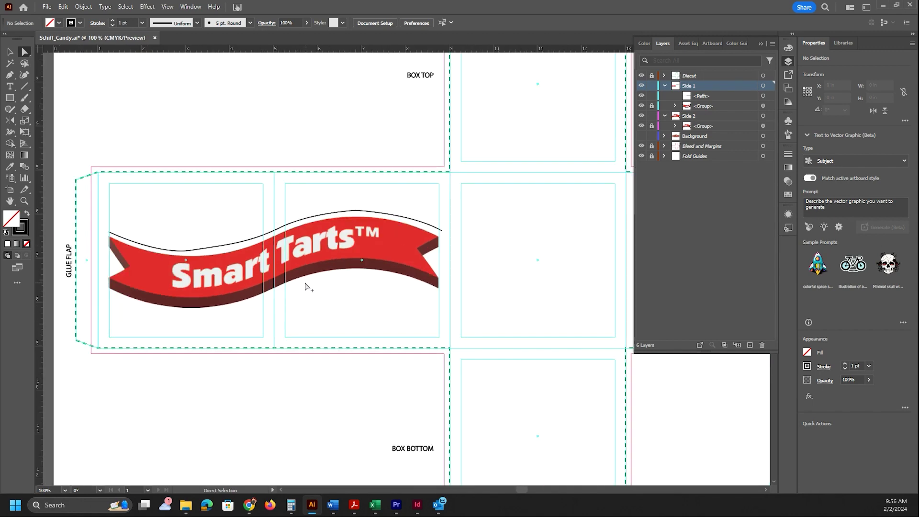
scroll(309, 287, up, 1)
scroll(514, 490, left, 3)
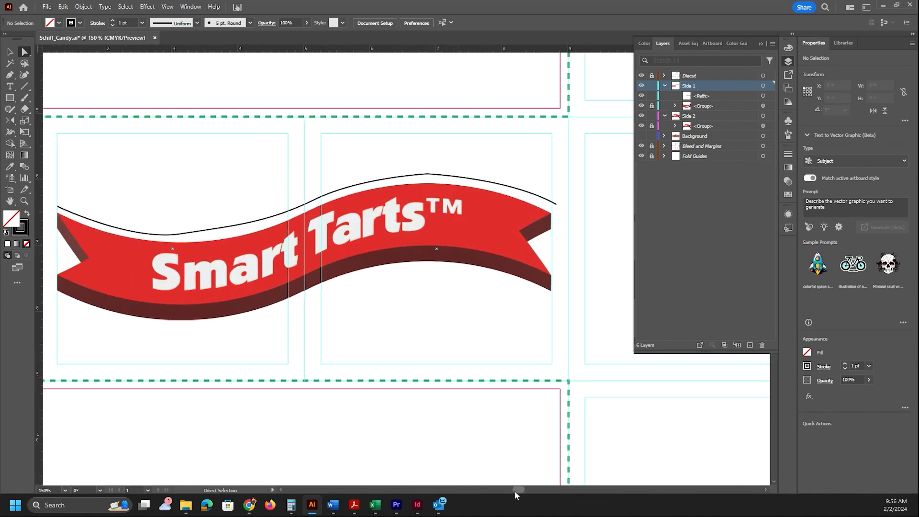
click(24, 75)
key(v)
click(289, 220)
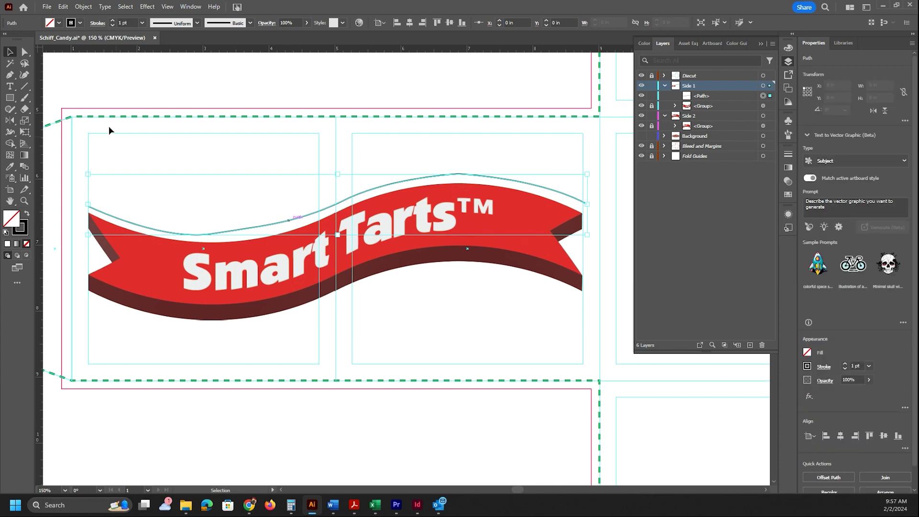
click(25, 75)
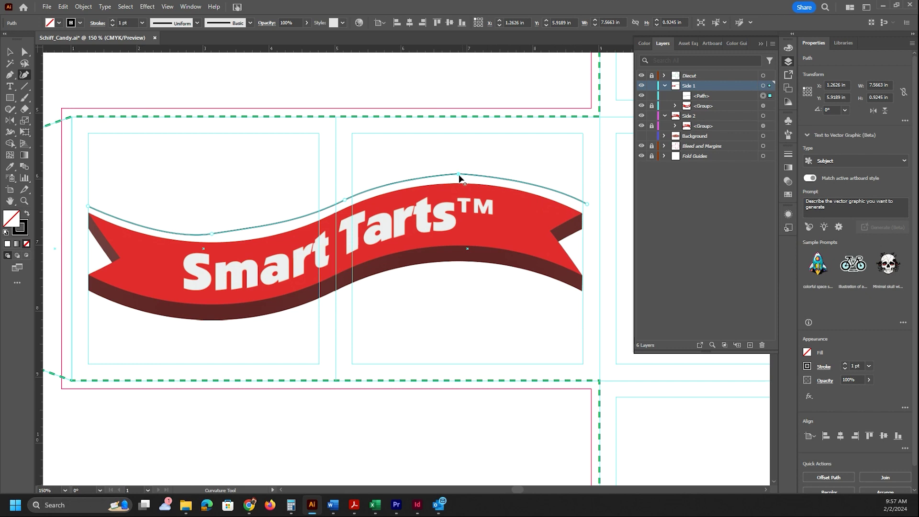
click(517, 180)
drag(520, 180, 539, 186)
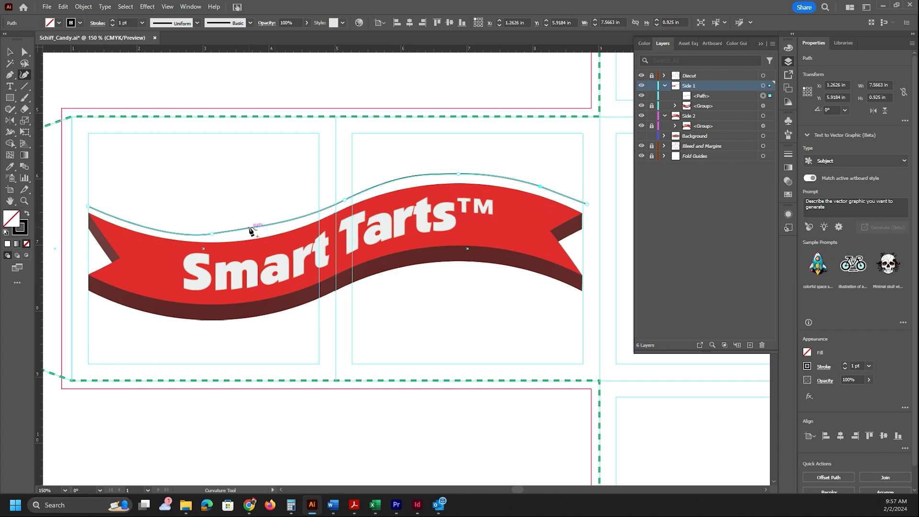
click(267, 229)
drag(269, 230, 277, 233)
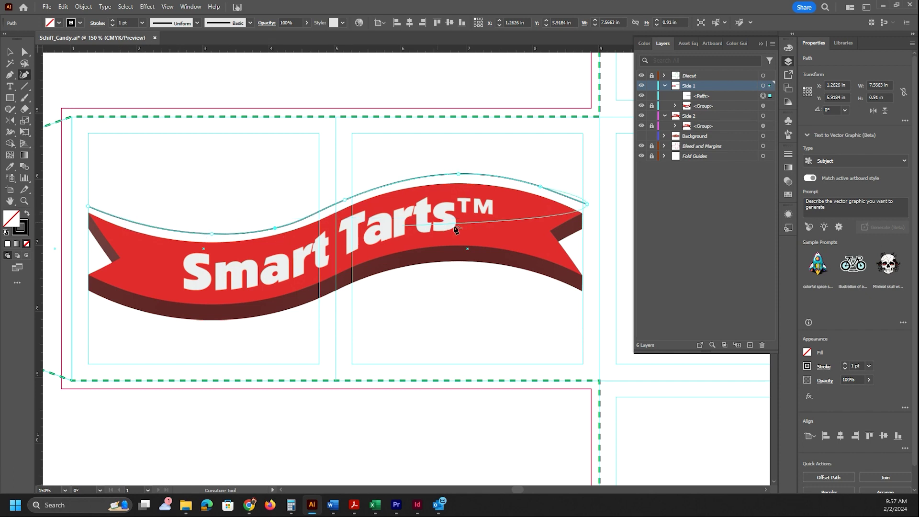
key(Escape)
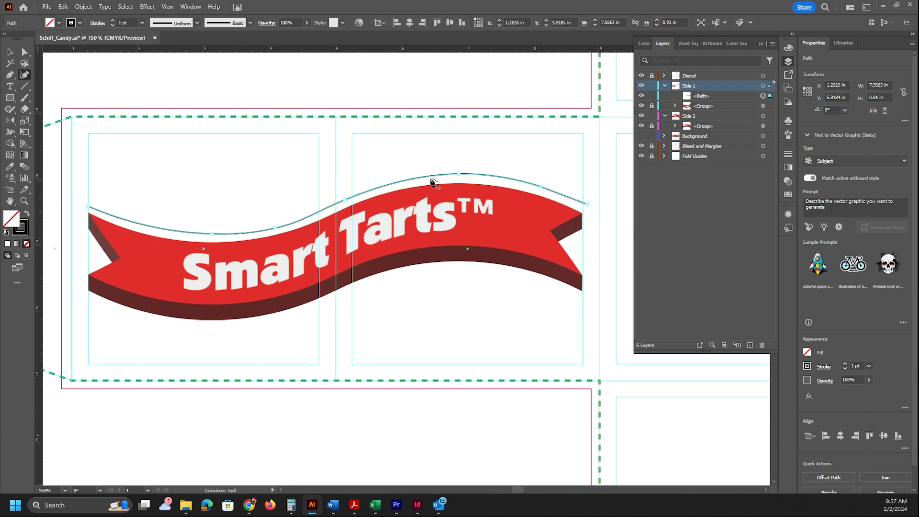
- Reposition the wavy path's crest, dip and middle points so it runs evenly above the ribbon's upper edge, and deselect it
drag(458, 178, 454, 180)
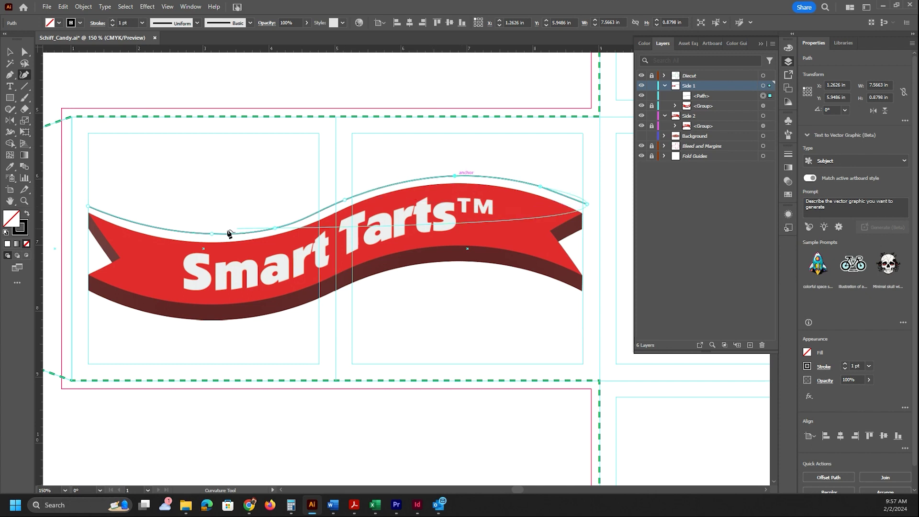
drag(213, 236, 176, 236)
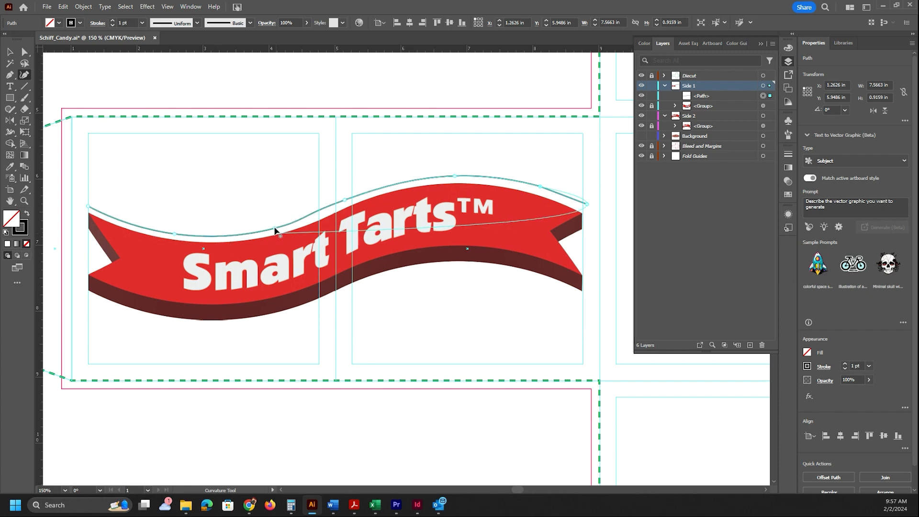
key(Escape)
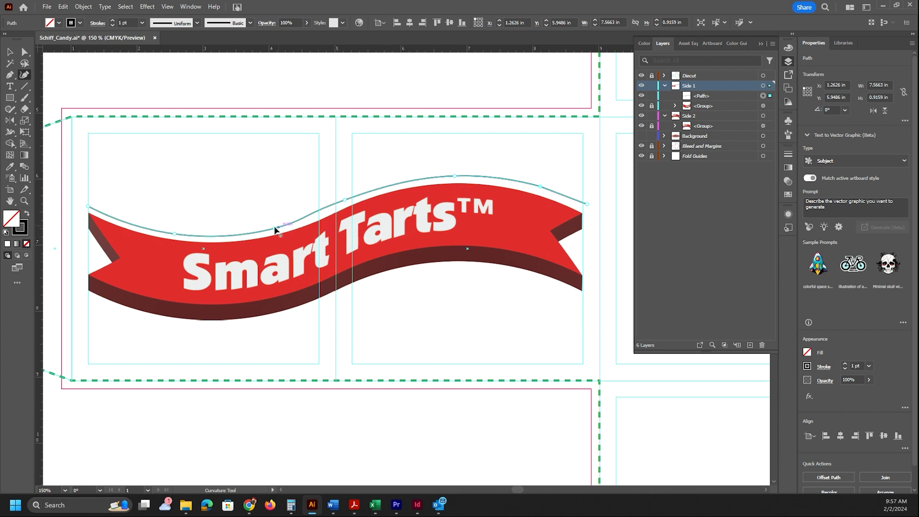
mouse_move(276, 228)
mouse_down()
mouse_move(303, 220)
mouse_move(283, 230)
mouse_up()
drag(342, 204, 364, 199)
key(v)
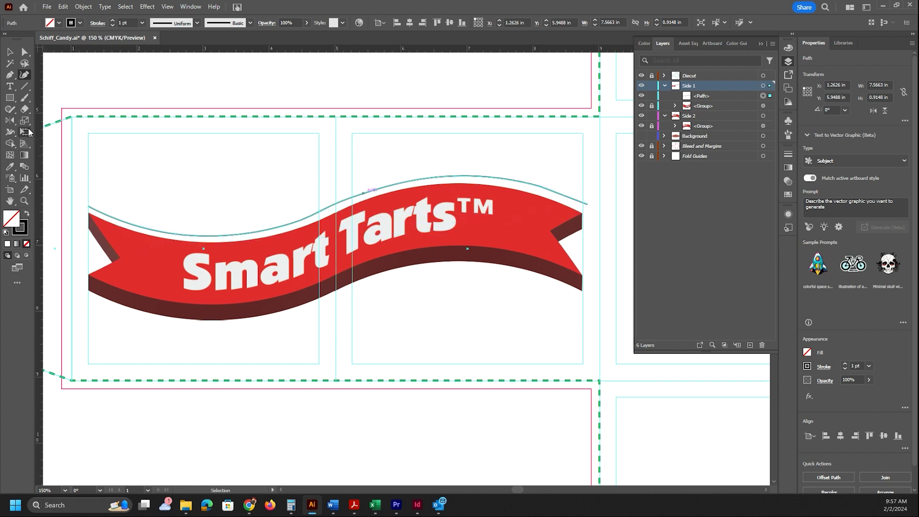
click(180, 180)
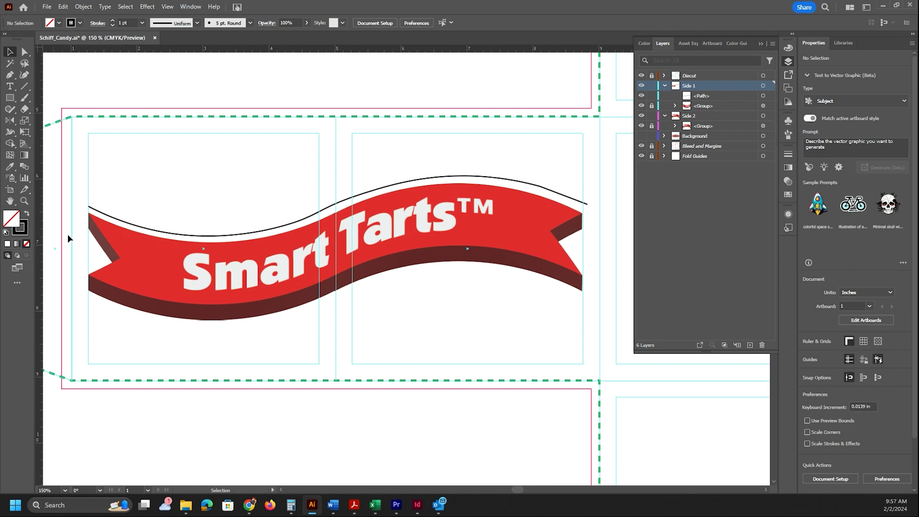
- Pull the right end point of the curved path above the banner onto the margin guide with the Curvature tool
click(587, 204)
click(24, 74)
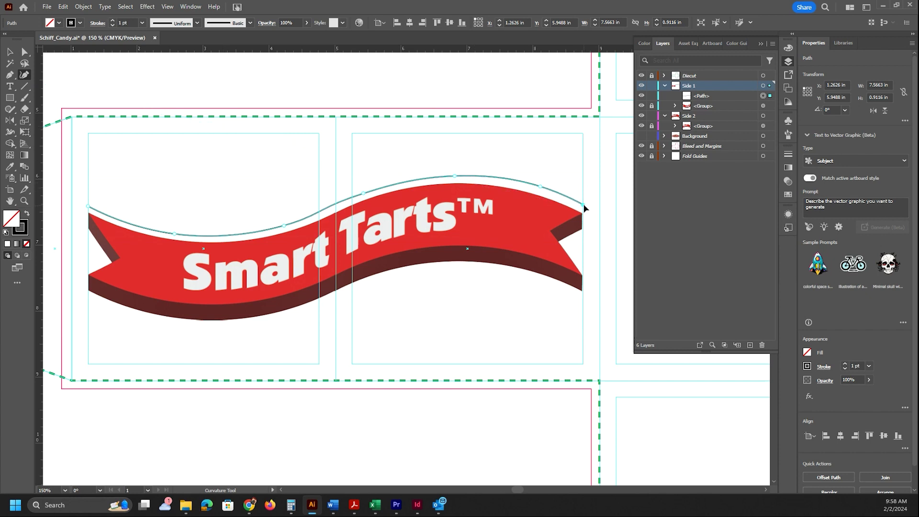
drag(583, 206, 582, 204)
key(v)
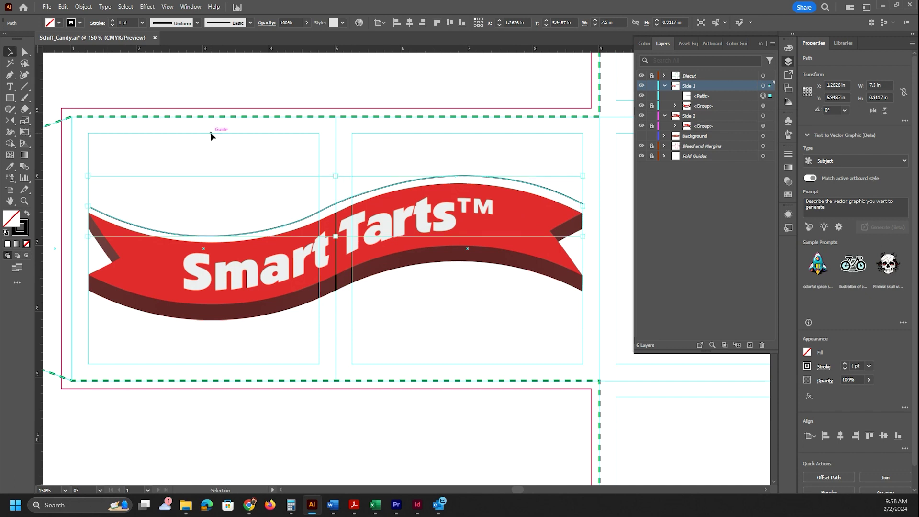
- Set the Eraser size to 8 pt and split the curved path in two at the center fold line
double_click(25, 110)
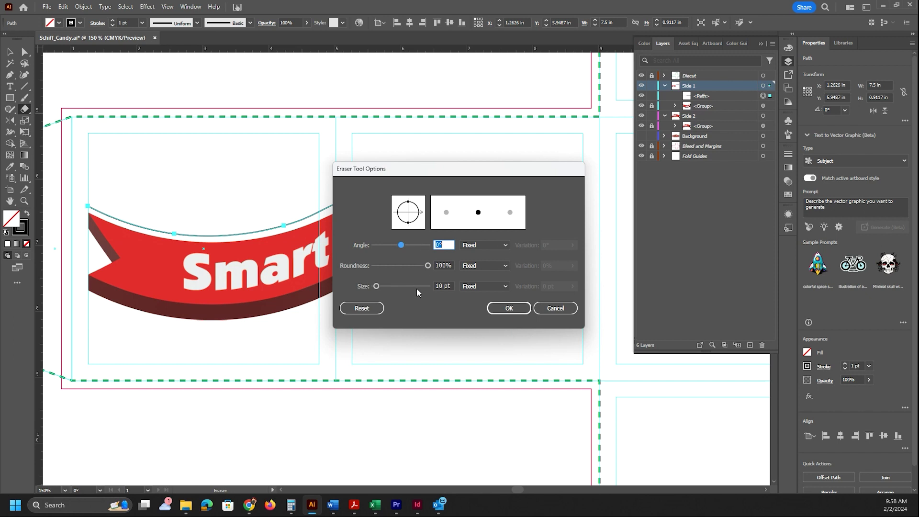
double_click(438, 287)
text(8)
key(Tab)
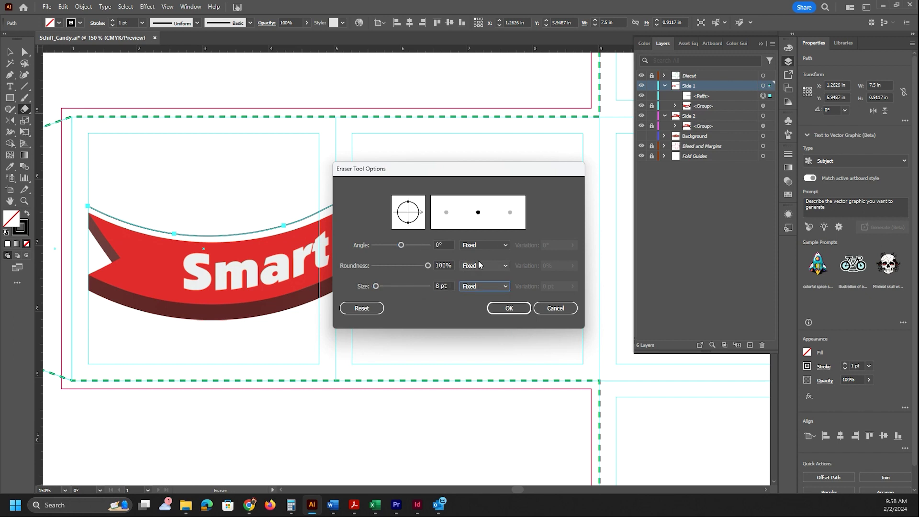
key(Return)
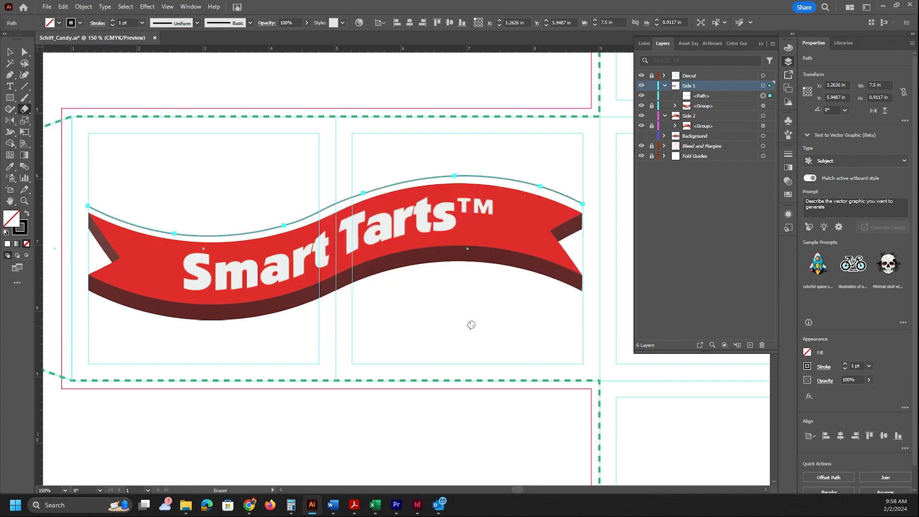
click(336, 204)
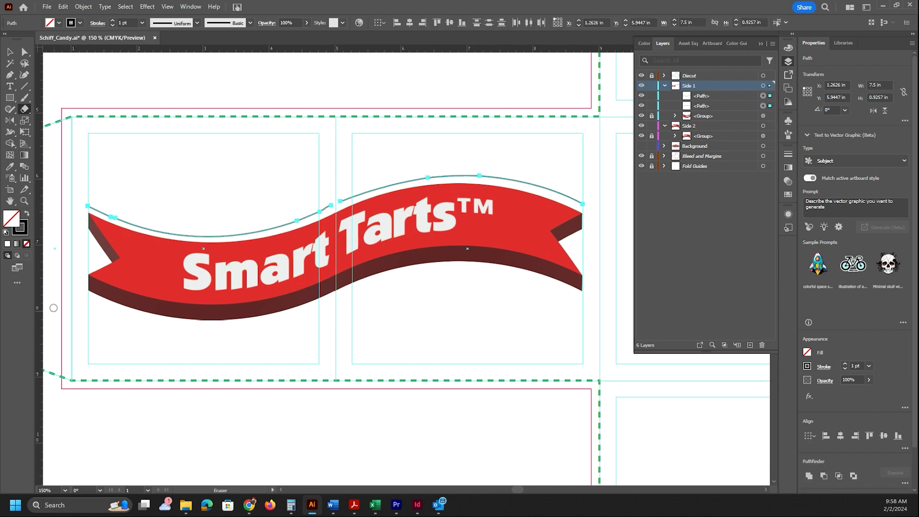
key(v)
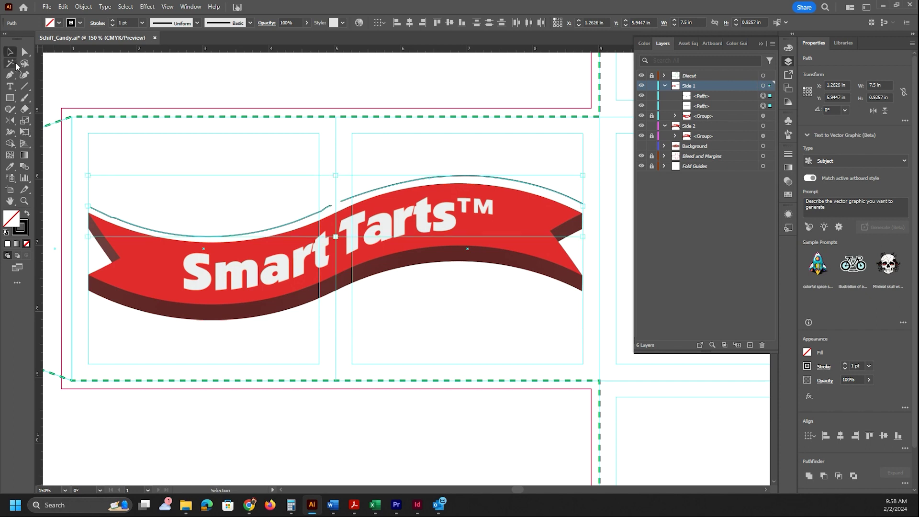
click(153, 162)
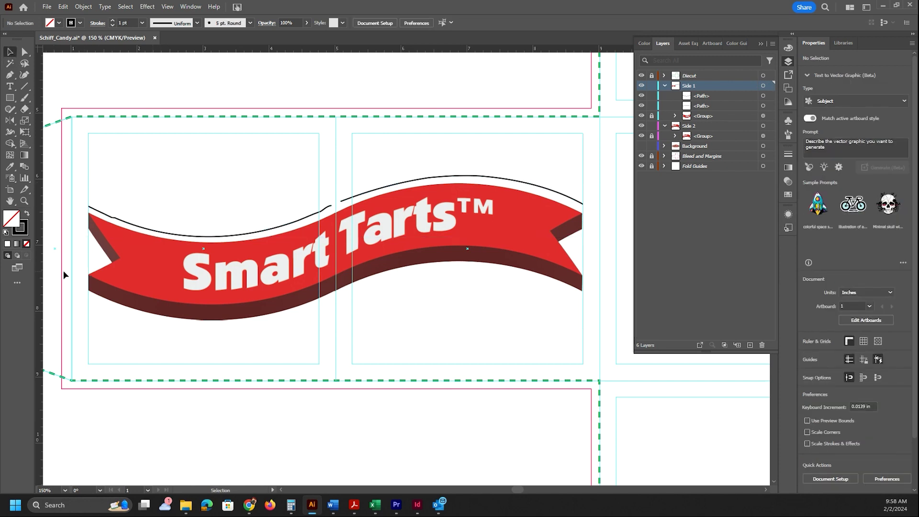
- Switch to CPU preview and smooth the left curved path by repositioning and removing its extra anchor points
key(alt+v)
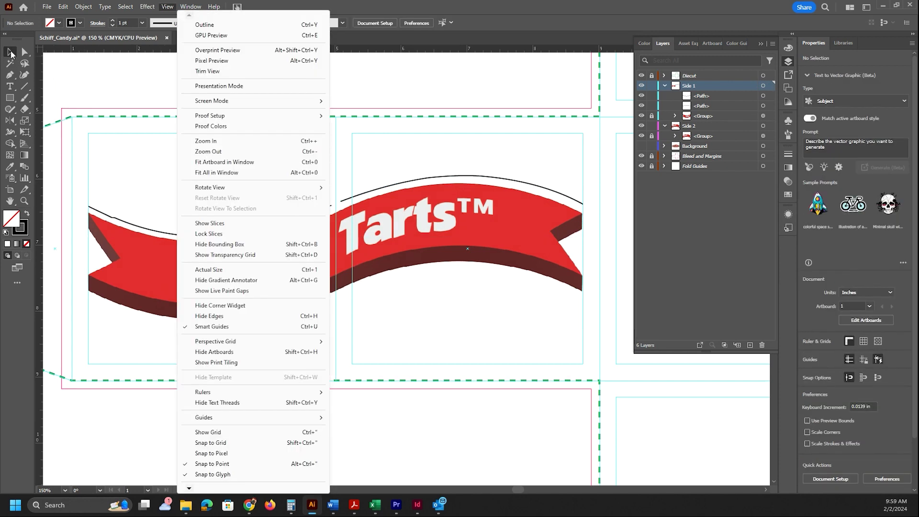
key(ctrl+e)
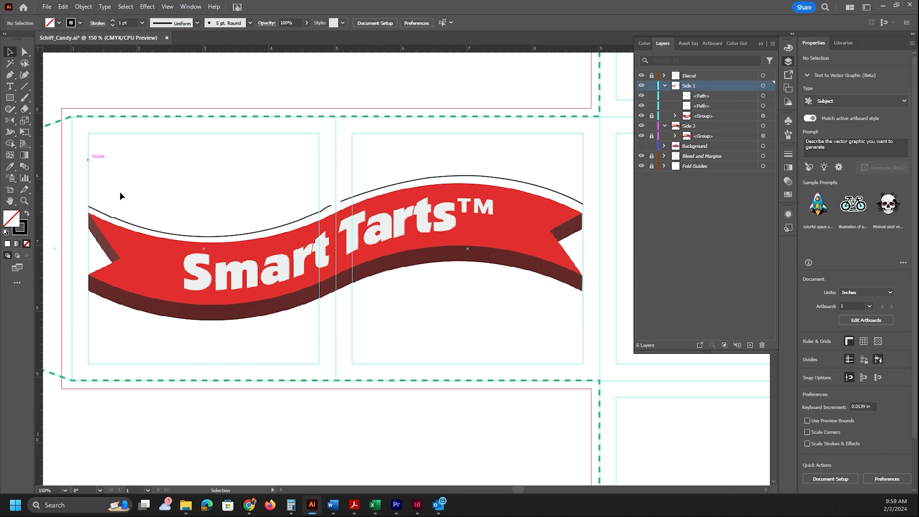
click(323, 214)
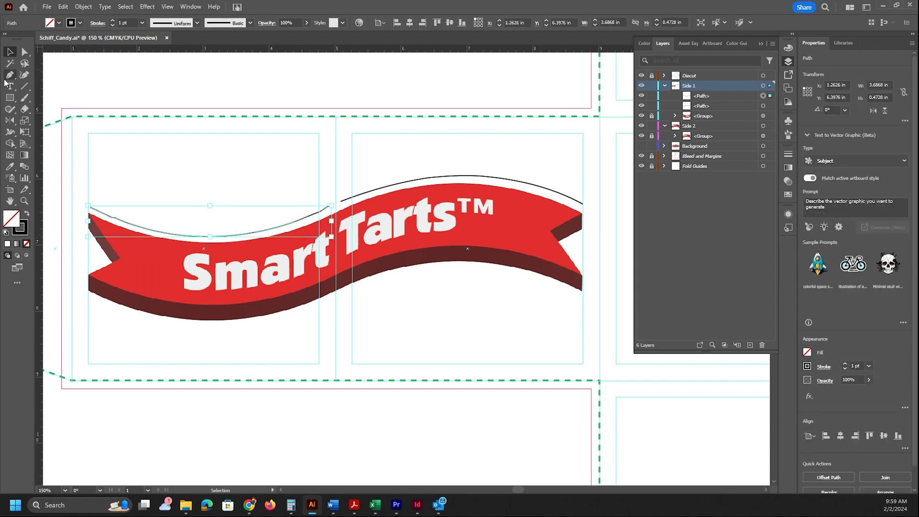
click(23, 75)
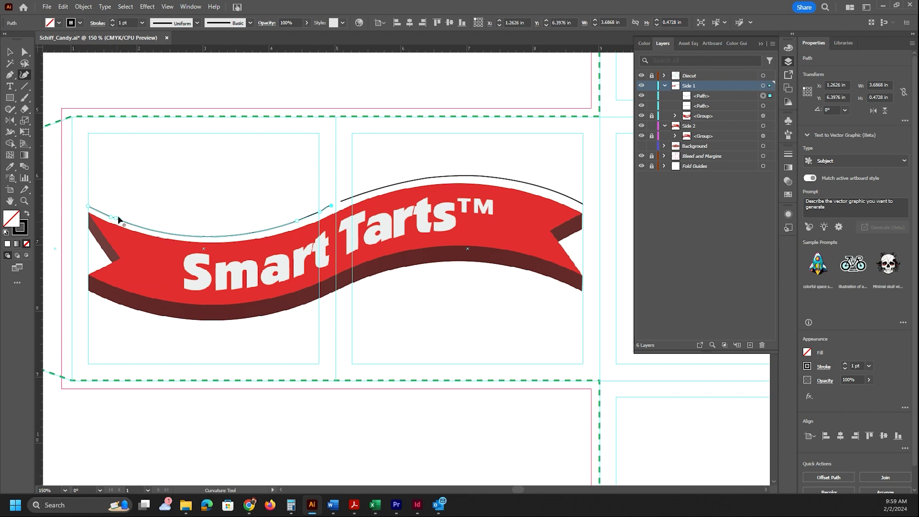
click(134, 225)
drag(135, 228, 144, 232)
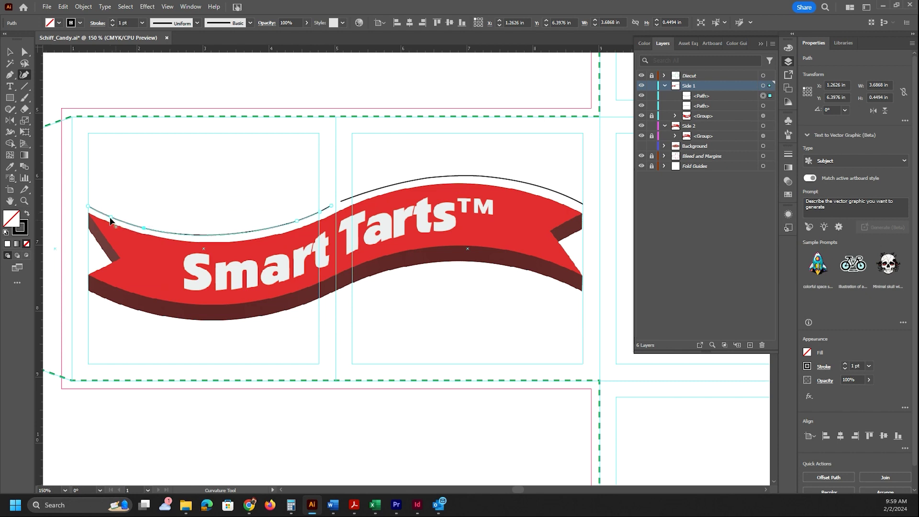
key(Delete)
click(315, 214)
click(9, 52)
click(223, 128)
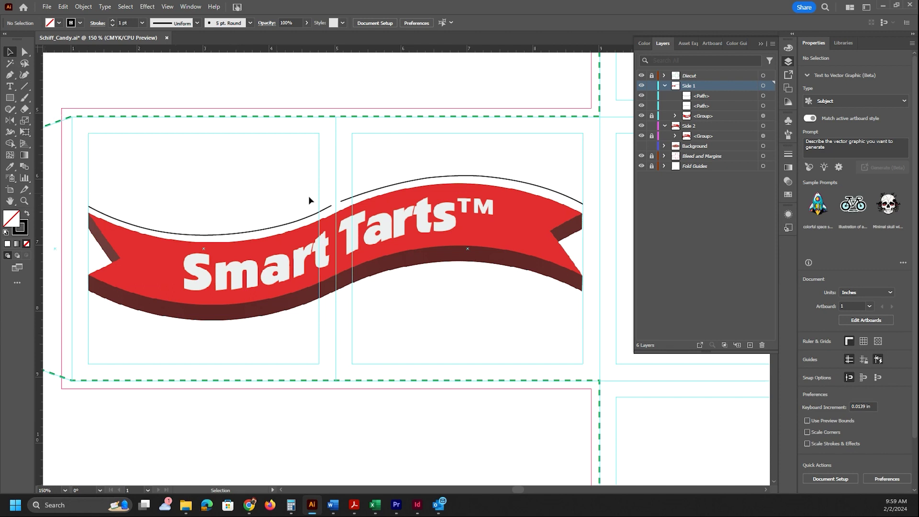
- Move the right curved path from the Side 1 layer to the Side 2 layer
click(368, 193)
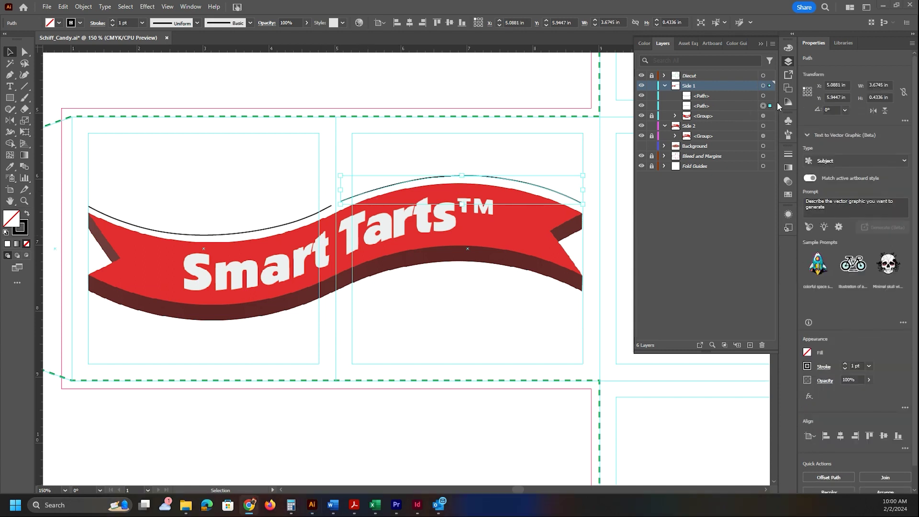
click(770, 108)
drag(742, 105, 738, 130)
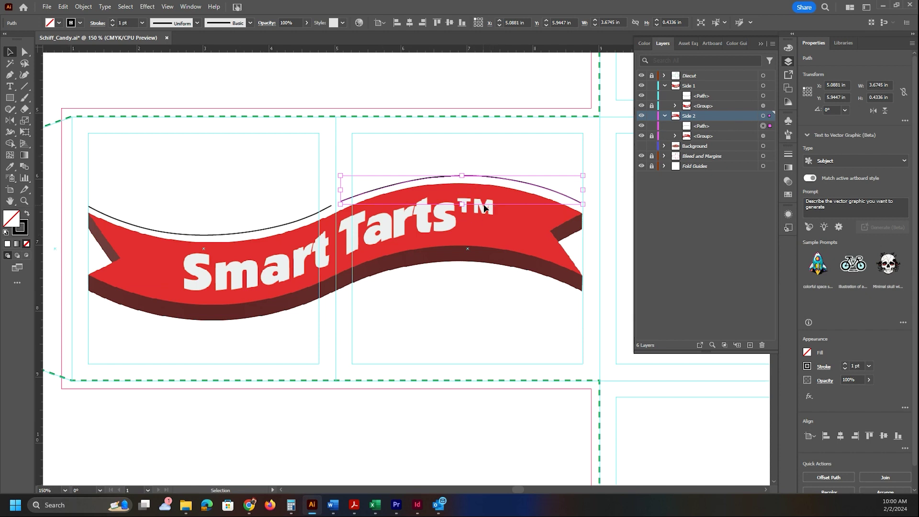
- Add the text "A sweet, fruity trip" along the left curved path
click(10, 91)
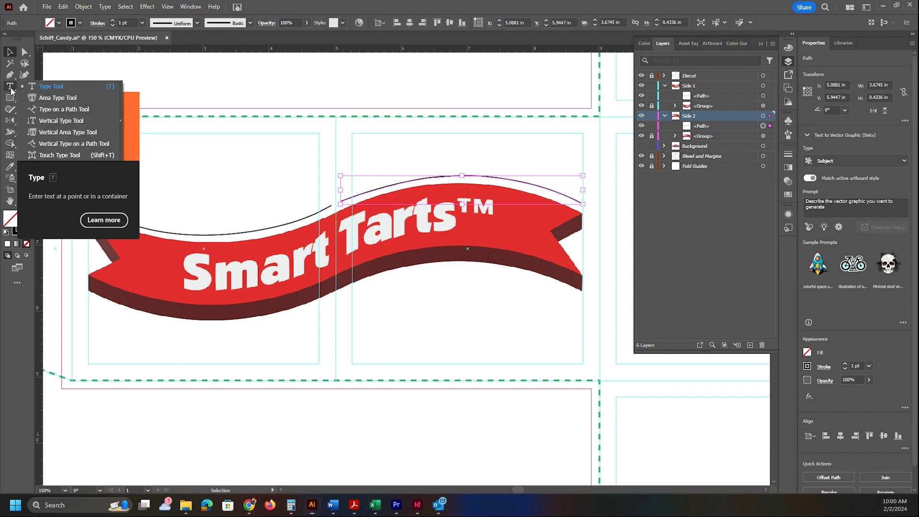
click(199, 103)
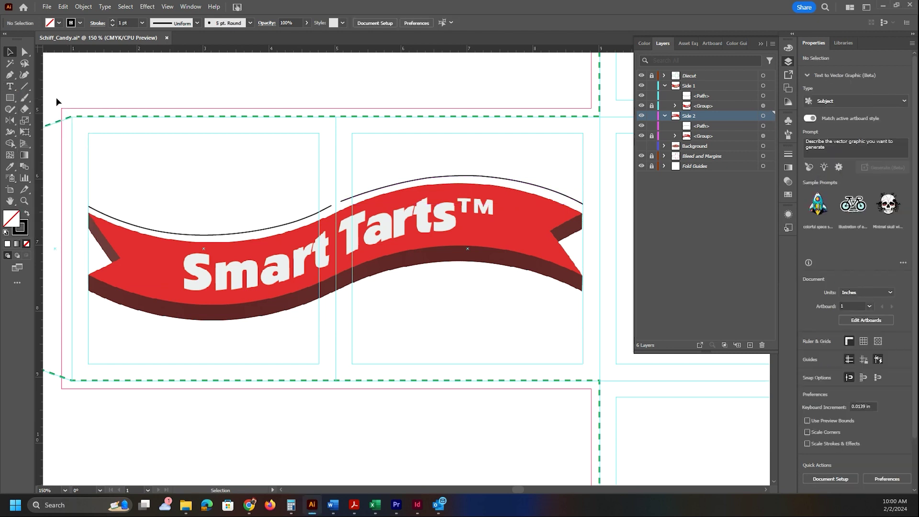
click(12, 89)
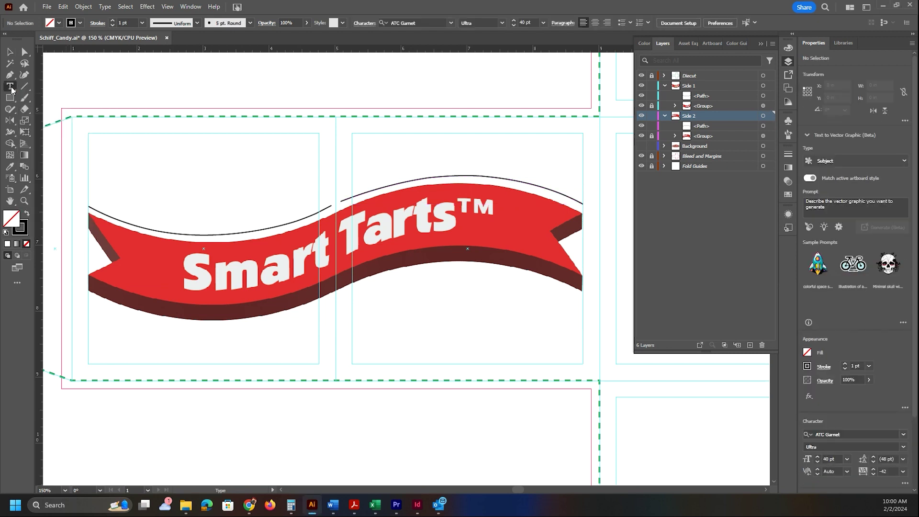
click(92, 206)
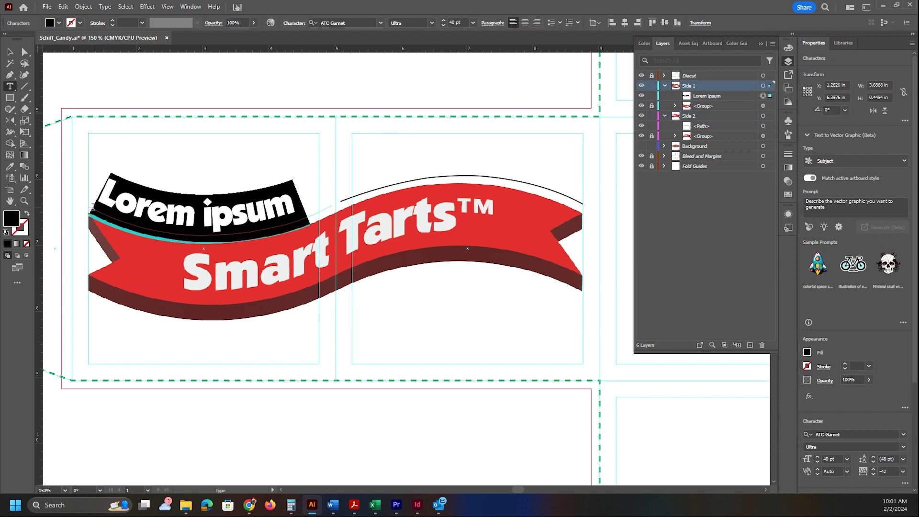
text(A sweet, fruity)
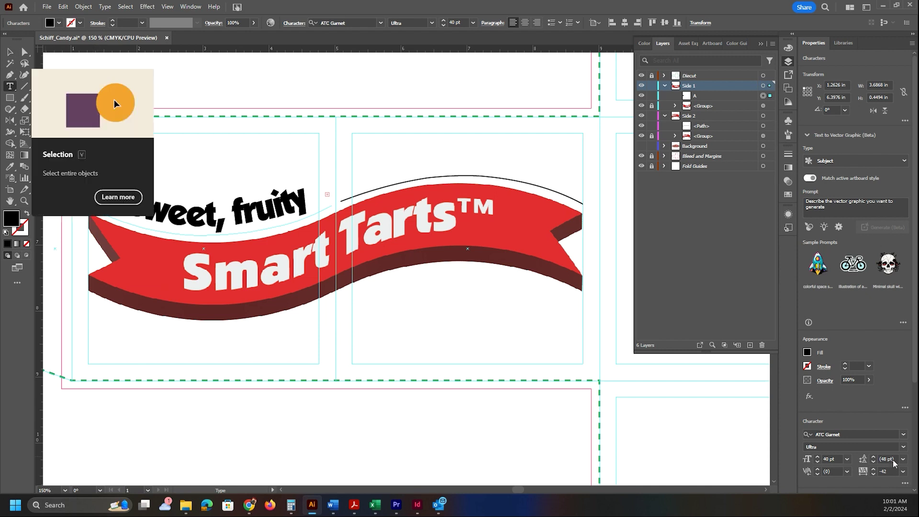
- Set the text on the left path to ATC Coral Normal at 24 pt
click(903, 434)
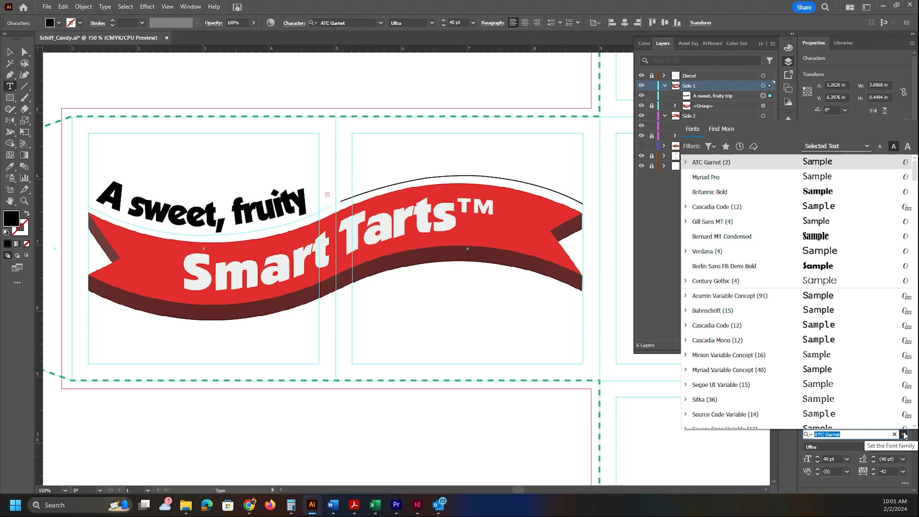
click(10, 51)
click(139, 207)
double_click(139, 207)
key(ctrl+a)
click(853, 434)
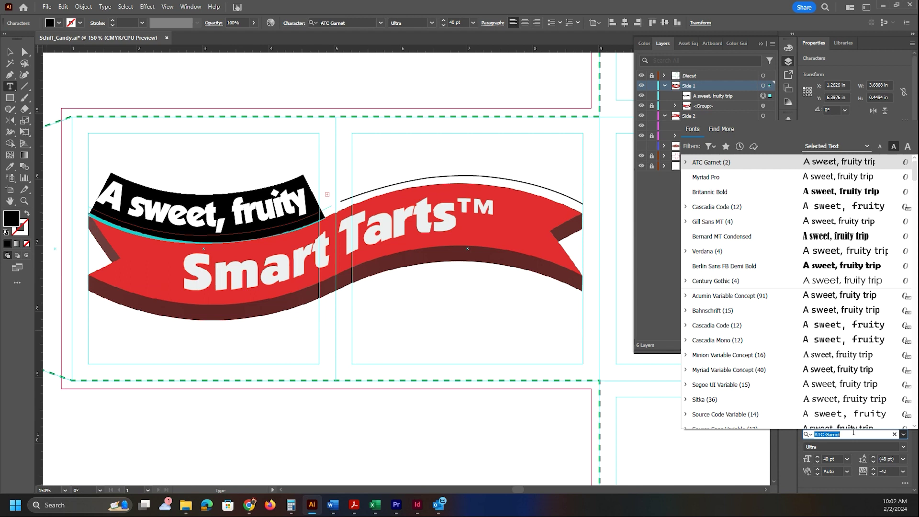
click(720, 310)
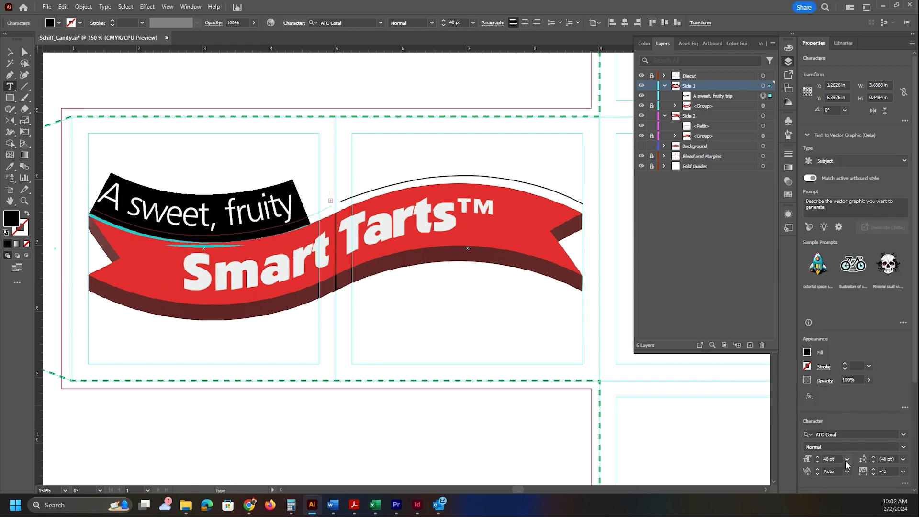
scroll(833, 460, down, 3)
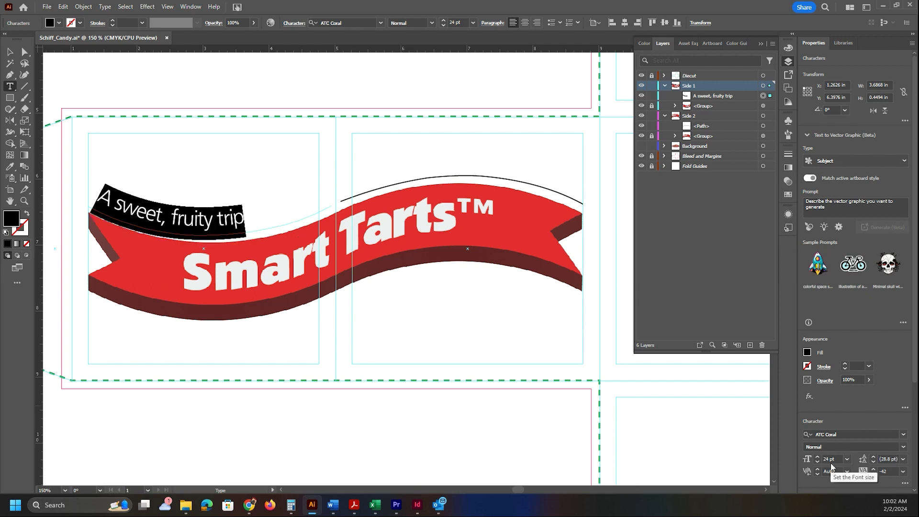
- Set the left text's baseline shift to 0 pt, right-align it, and set its tracking to 0
scroll(904, 354, down, 3)
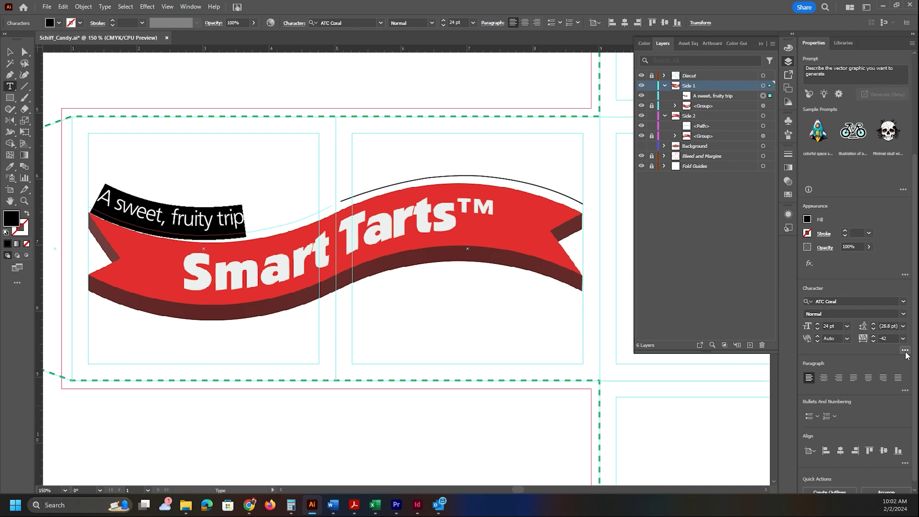
click(904, 351)
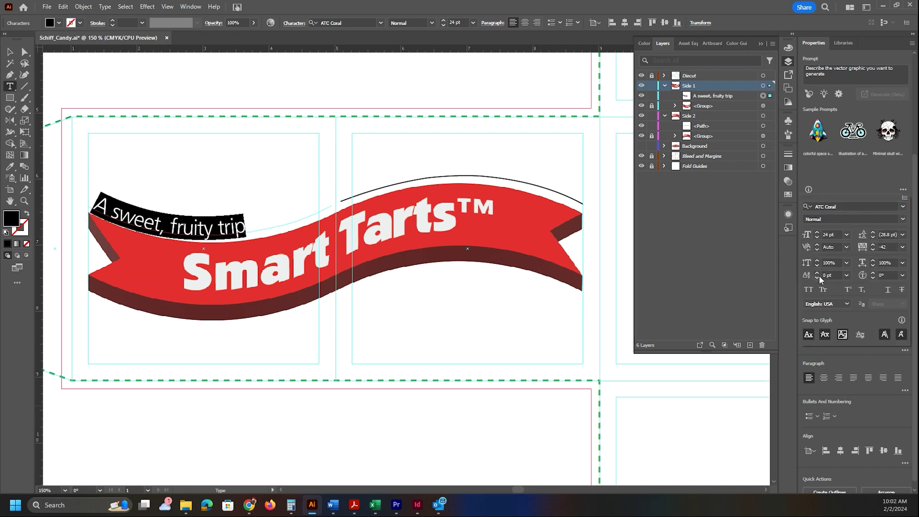
click(808, 378)
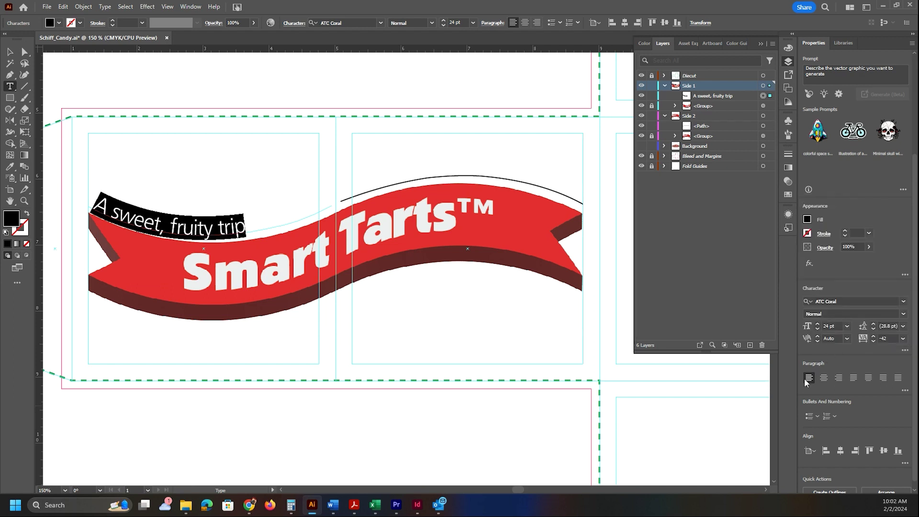
click(837, 378)
click(902, 338)
click(889, 403)
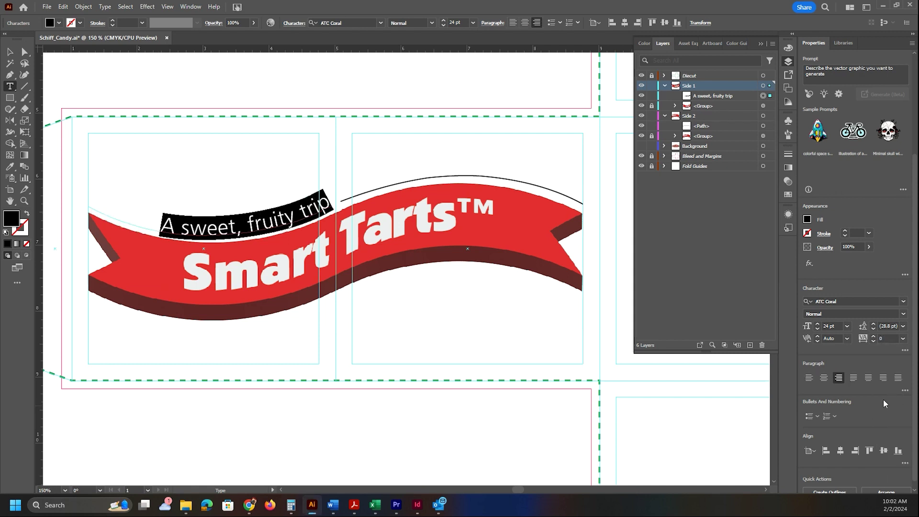
- Fill the "A sweet, fruity trip" text with the dark red swatch and deselect it
click(807, 219)
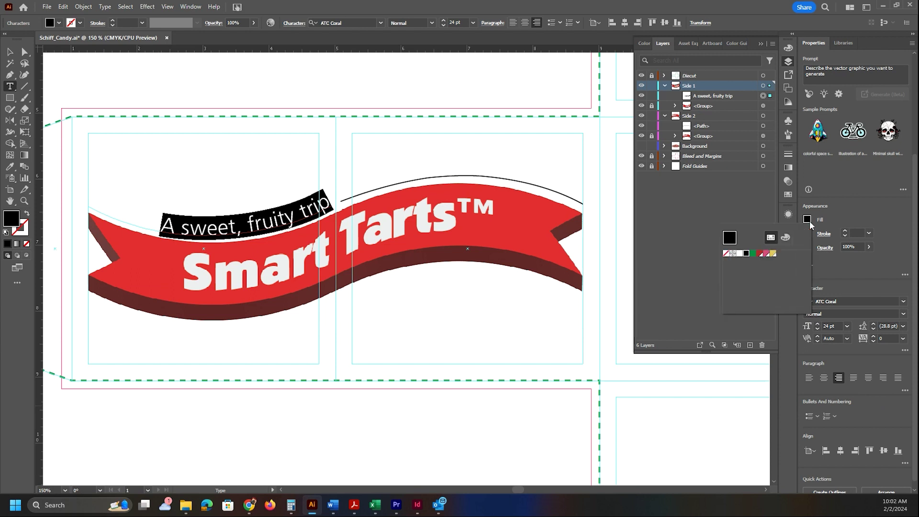
click(759, 253)
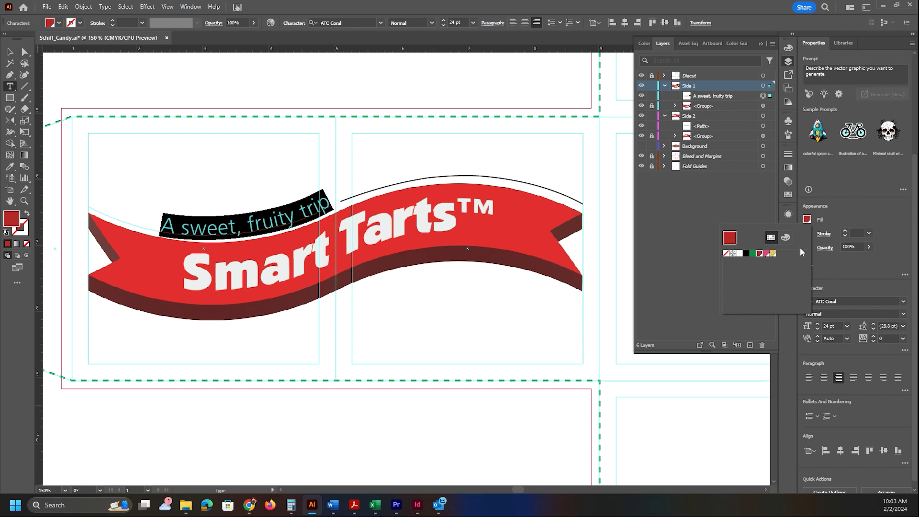
click(473, 334)
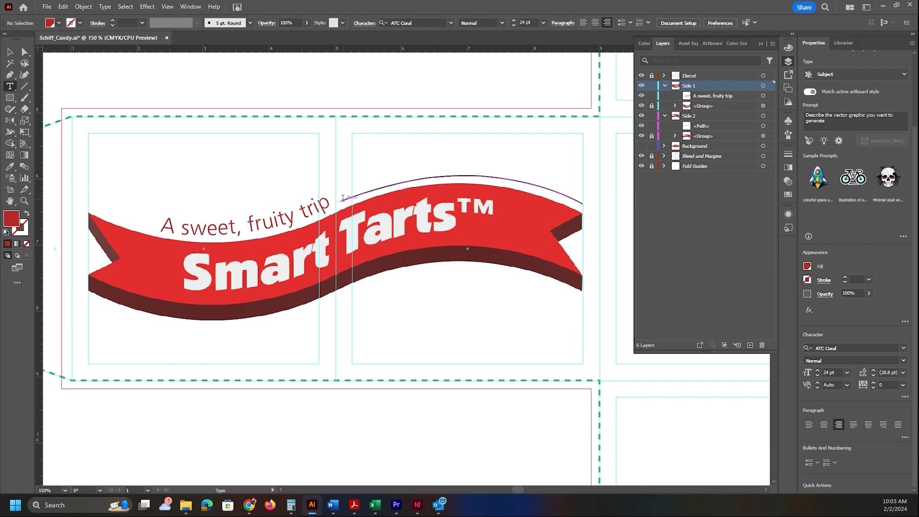
- Add the text "with a sour zip!" along the right curved path
click(343, 197)
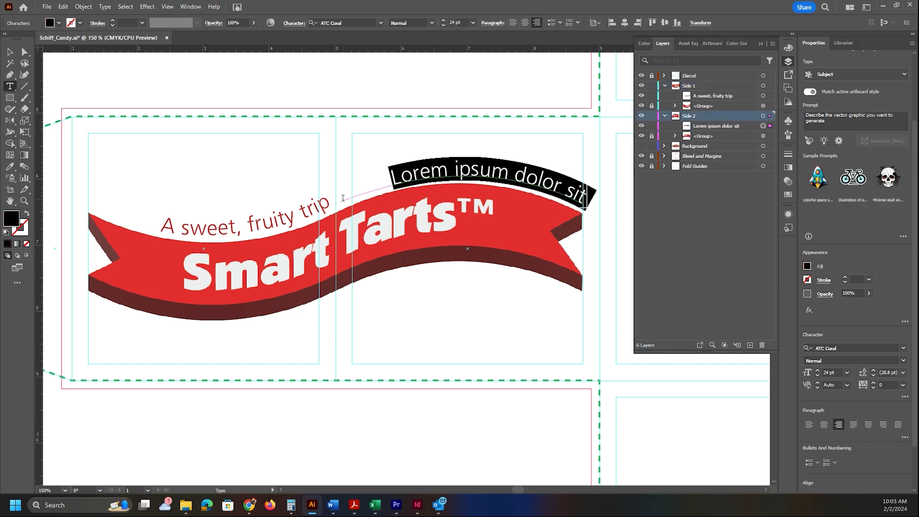
text(wit)
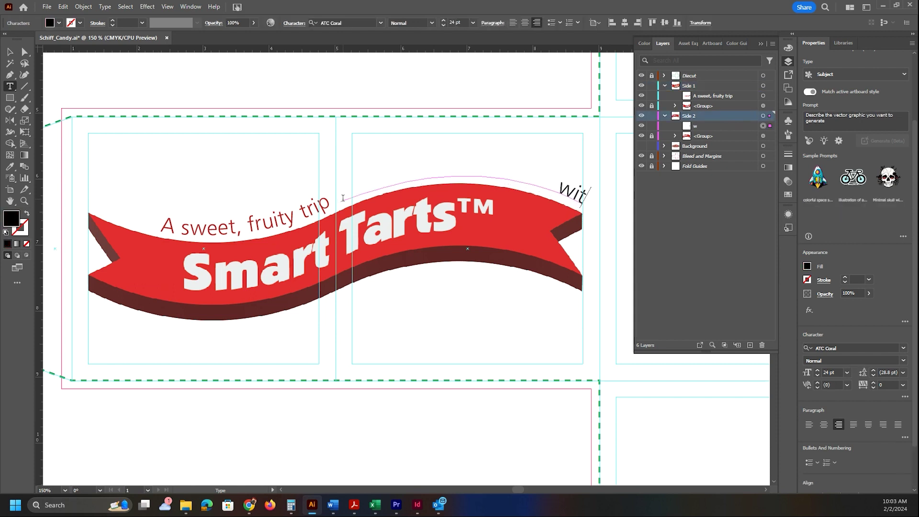
text(h a sour zip!)
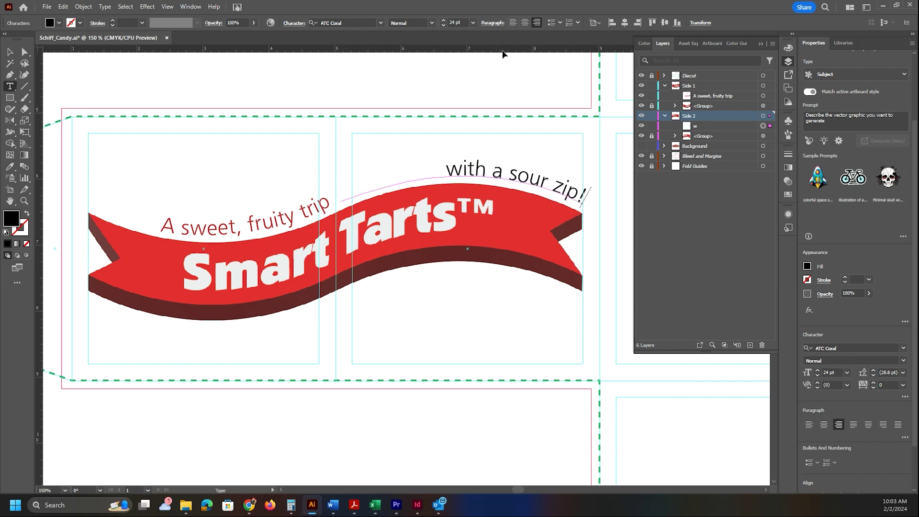
- Left-align the "with a sour zip!" path text and fill it with the dark red swatch
click(512, 24)
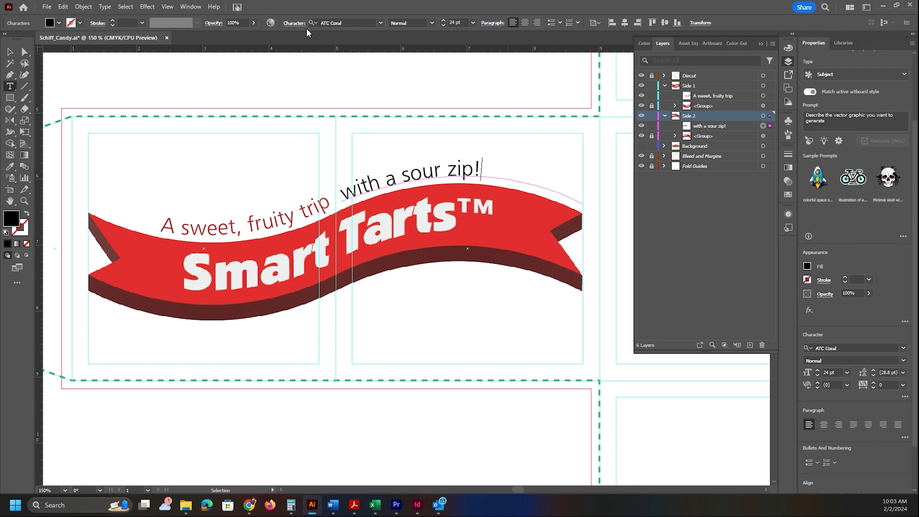
triple_click(491, 169)
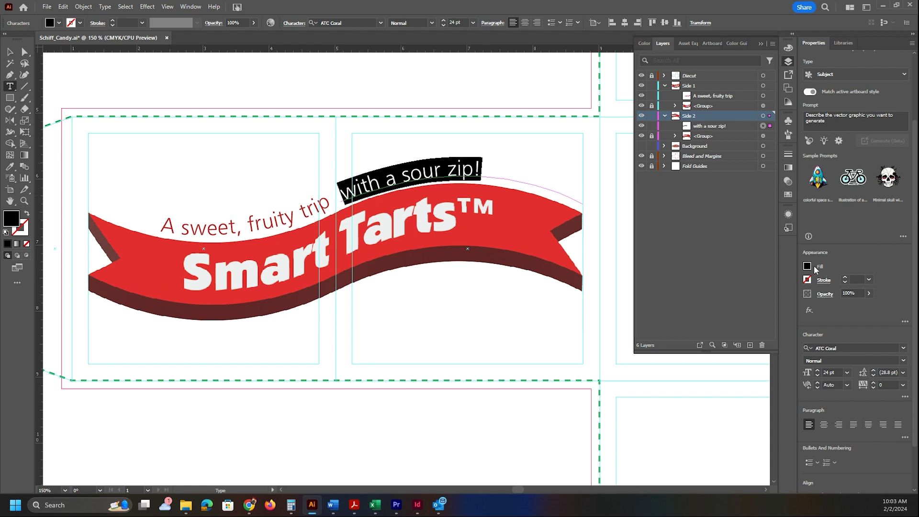
click(808, 266)
click(756, 304)
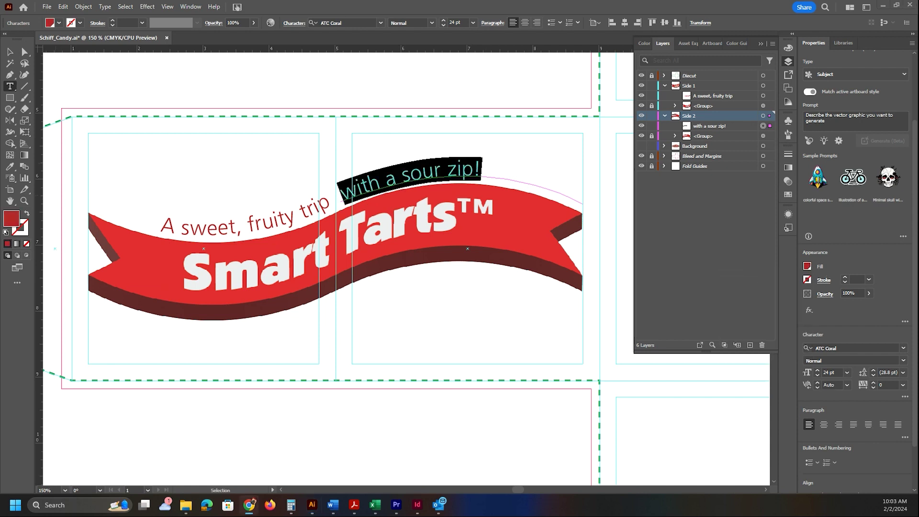
- Shift the start of "with a sour zip!" slightly right along its path with the Direct Selection tool
click(28, 56)
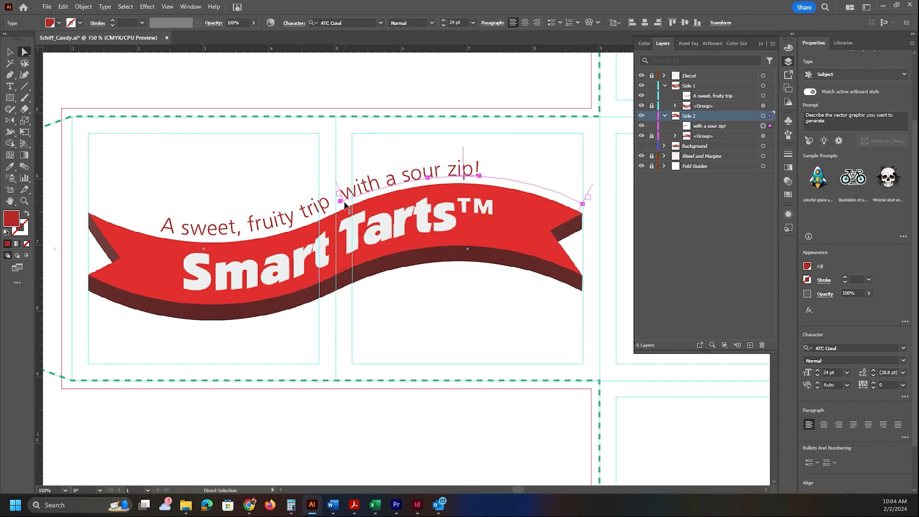
mouse_move(344, 205)
mouse_down()
mouse_move(356, 203)
mouse_move(346, 206)
mouse_up()
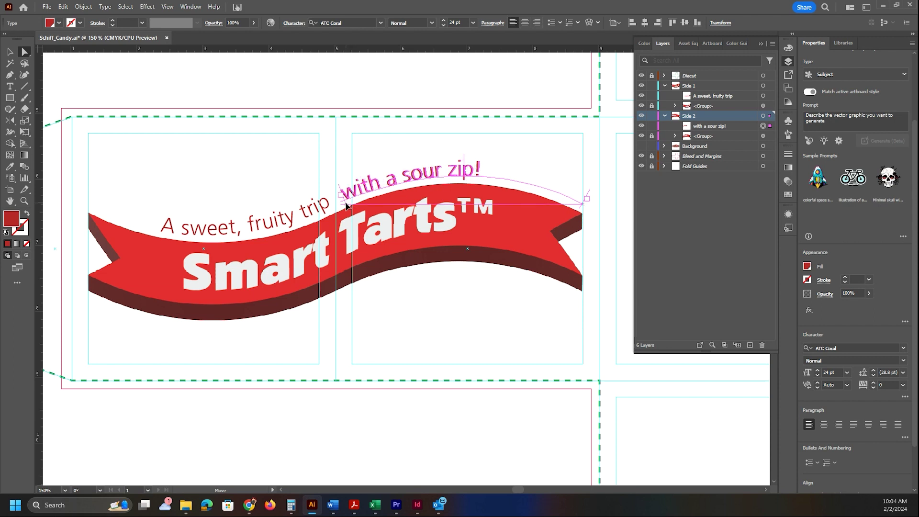
drag(346, 206, 349, 208)
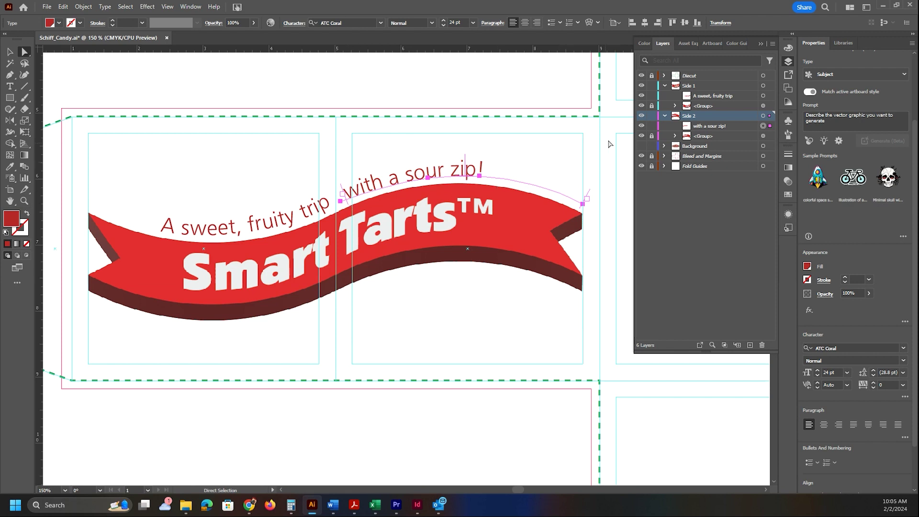
- Unlock the banner groups in Side 1 and Side 2, then show the Background layer and lock it
click(652, 106)
click(642, 145)
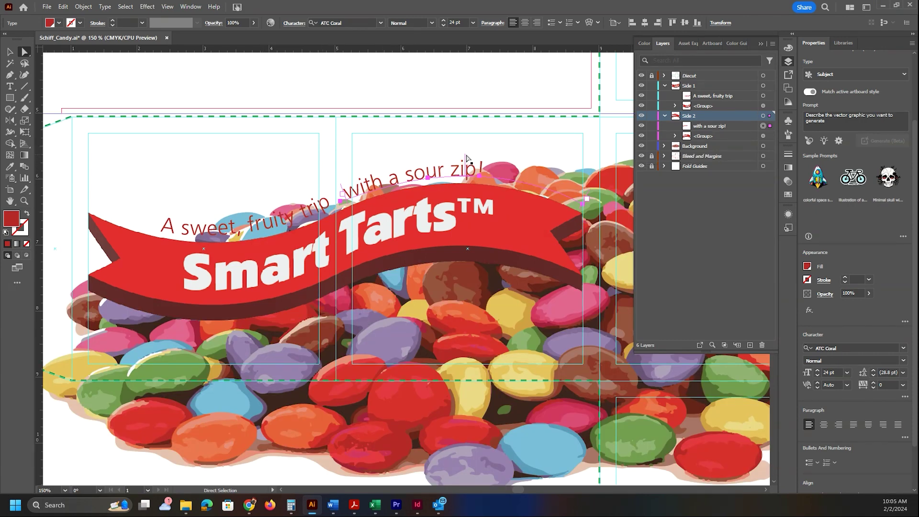
click(652, 146)
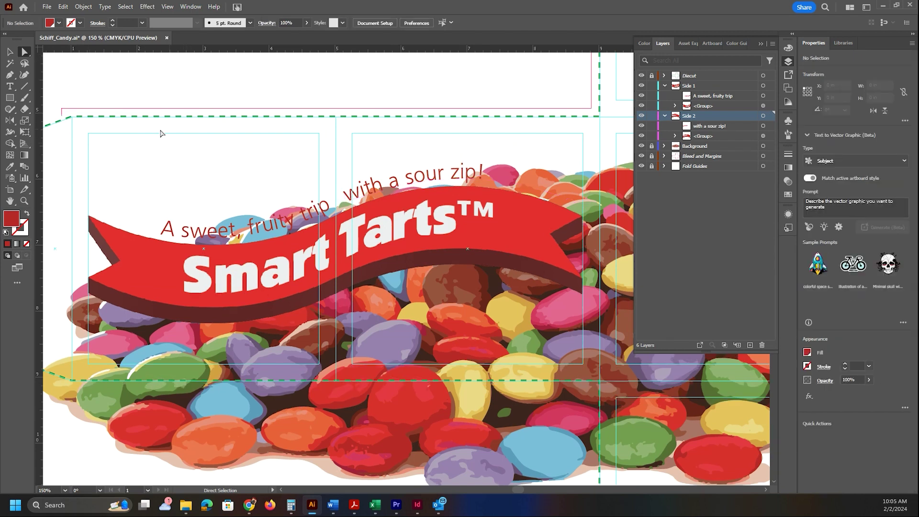
- Select both banner halves with their taglines and nudge them up together to about Y 5.56 in
key(ctrl+a)
key(Up)
key(Up)
key(Up)
key(Up)
key(Up)
key(Up)
key(Up)
key(Up)
key(Up)
key(Up)
key(Up)
key(Up)
key(Up)
key(Up)
key(Up)
key(Up)
key(Up)
key(Up)
key(Up)
key(Up)
key(Up)
key(Up)
key(Up)
key(Up)
key(Up)
key(Up)
key(Up)
key(Up)
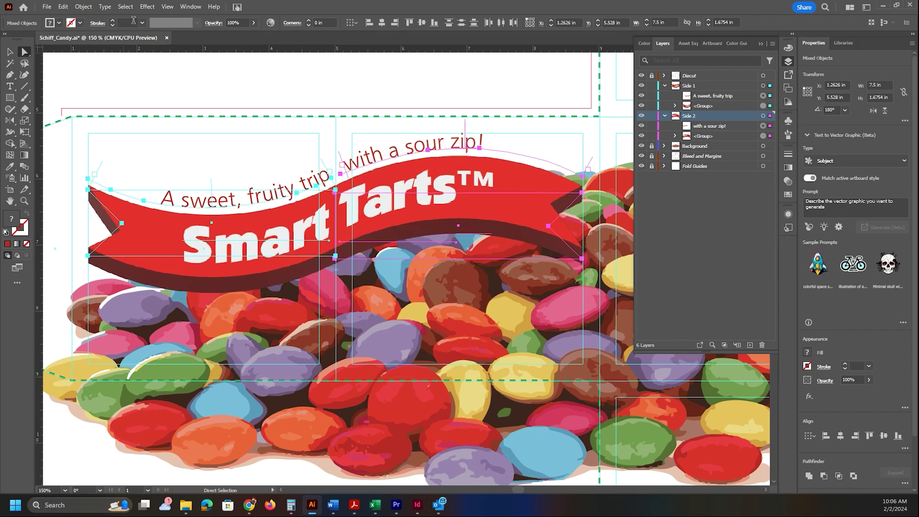
key(Up)
key(Up)
key(Up)
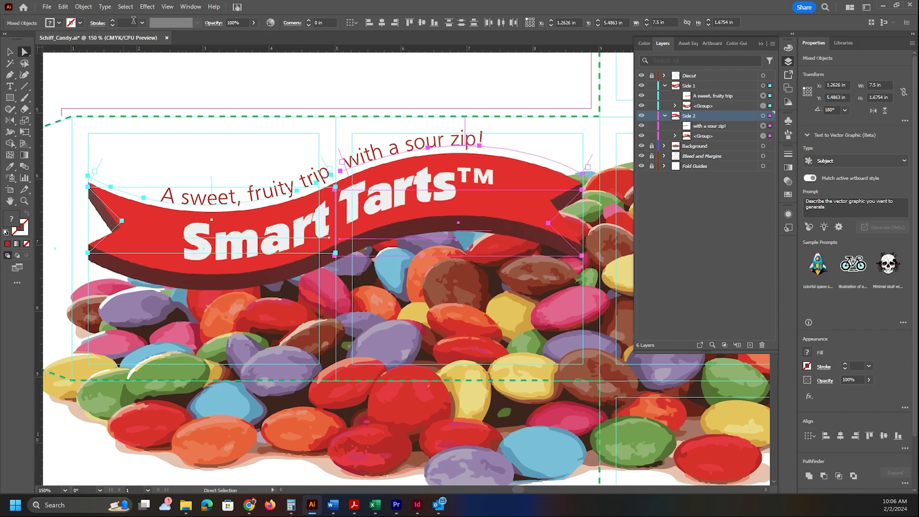
key(Down)
key(Down)
key(Down)
key(Down)
key(Down)
key(Down)
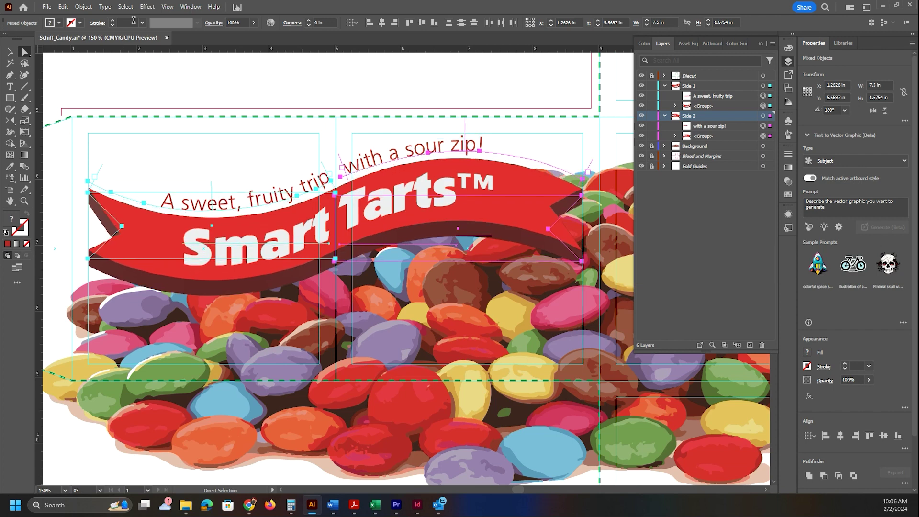
key(Up)
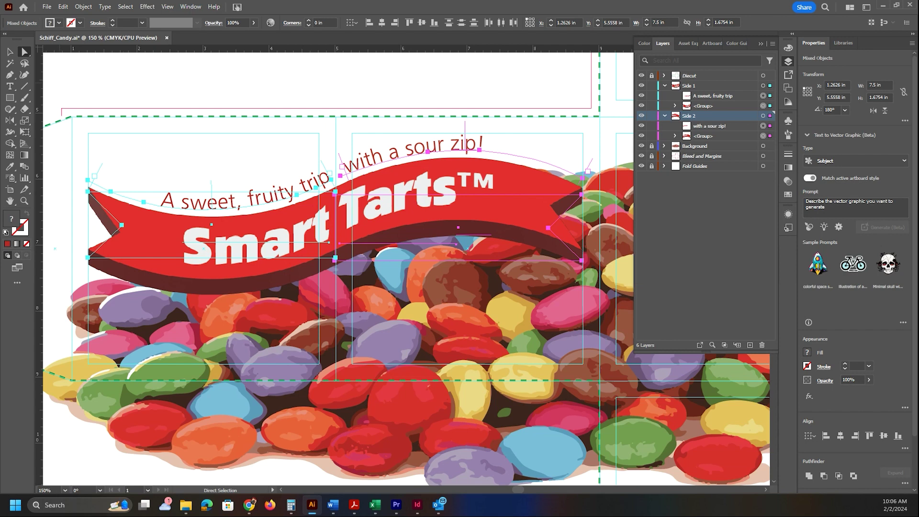
- Collapse and lock the Side 1 and Side 2 layers, and save the document
click(663, 90)
click(664, 96)
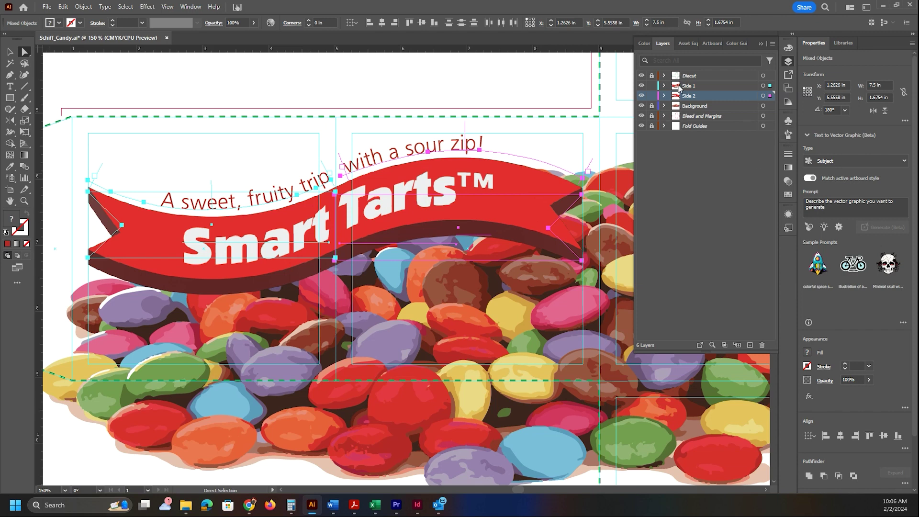
click(652, 87)
click(652, 95)
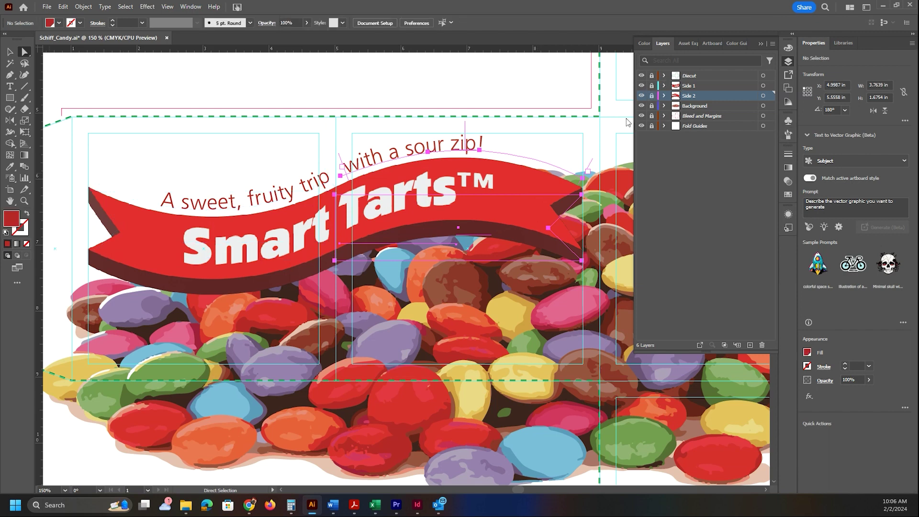
key(ctrl+s)
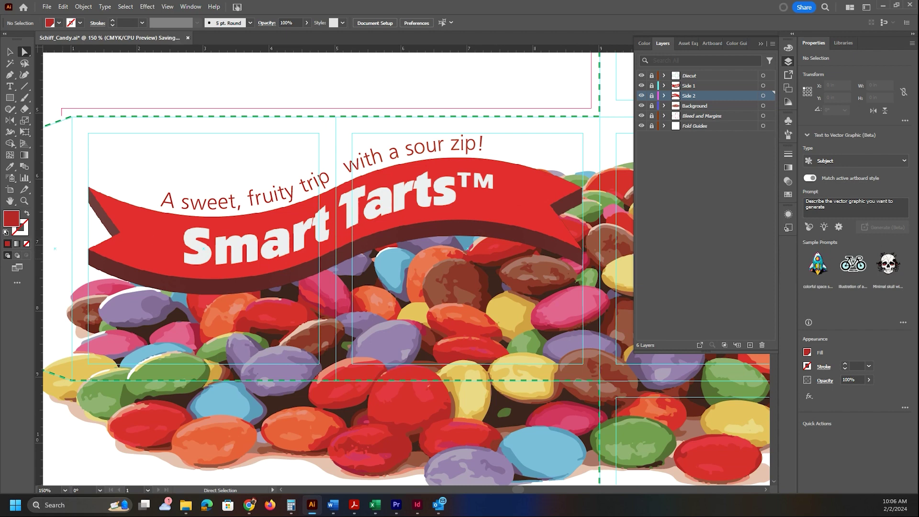
- Create a new layer named Side 3
click(750, 345)
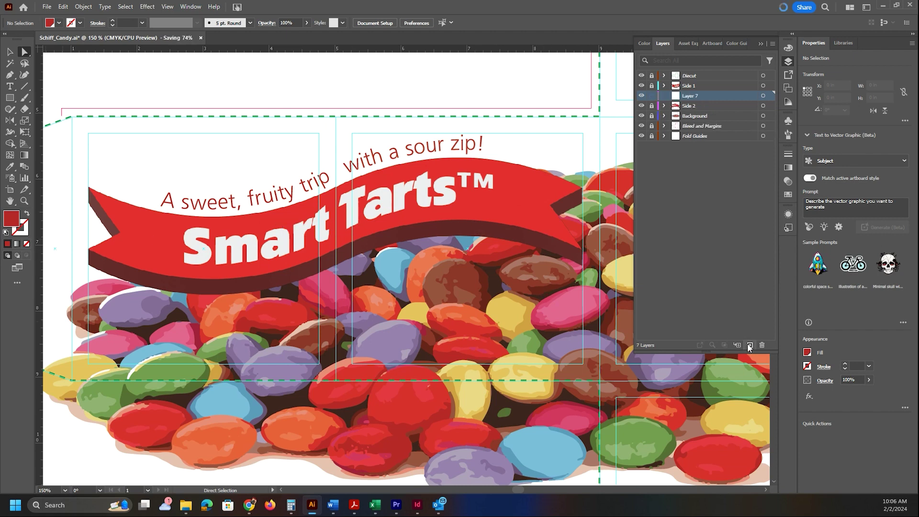
double_click(692, 95)
text(Side)
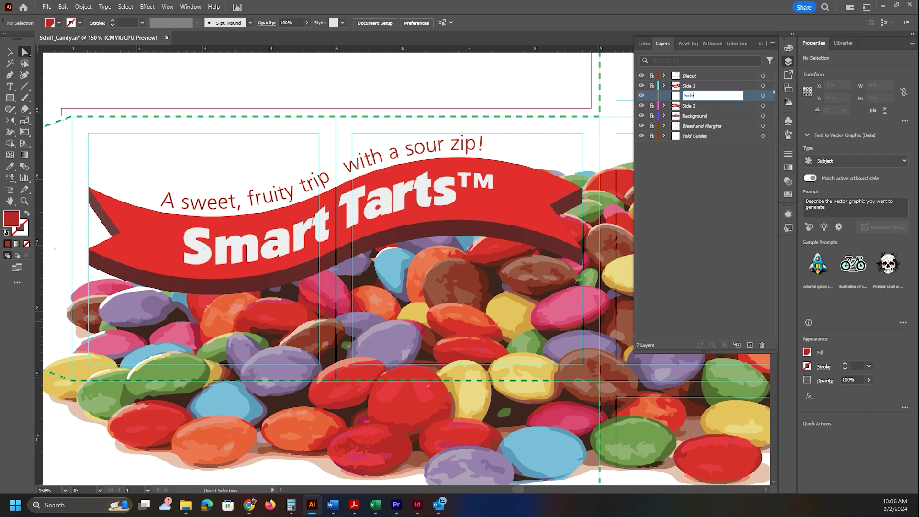
text( 3)
key(Return)
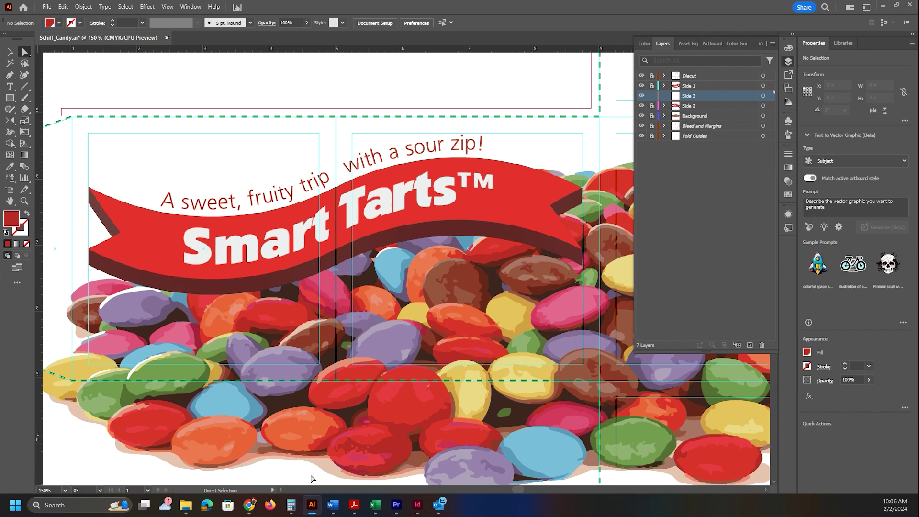
- Draw a 4 x 4 in white rectangle without stroke over the whole third side panel, on the Side 3 layer
drag(518, 489, 528, 506)
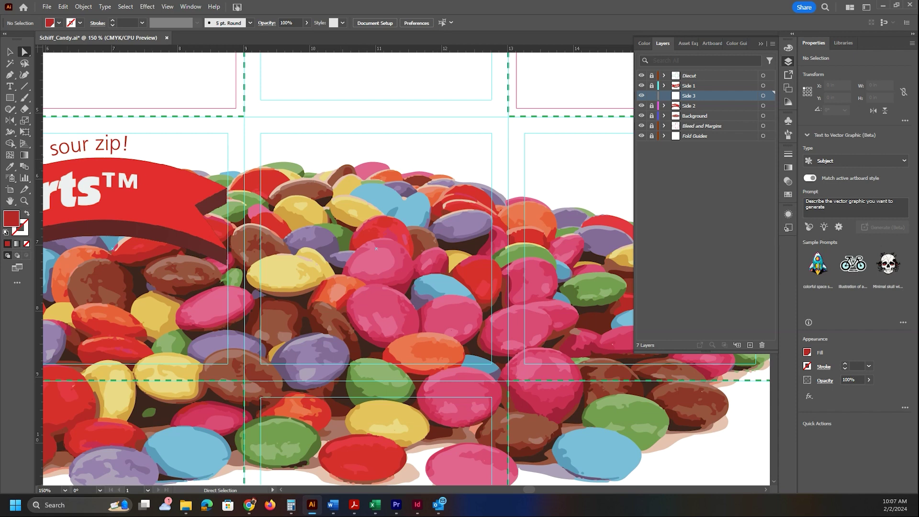
click(9, 98)
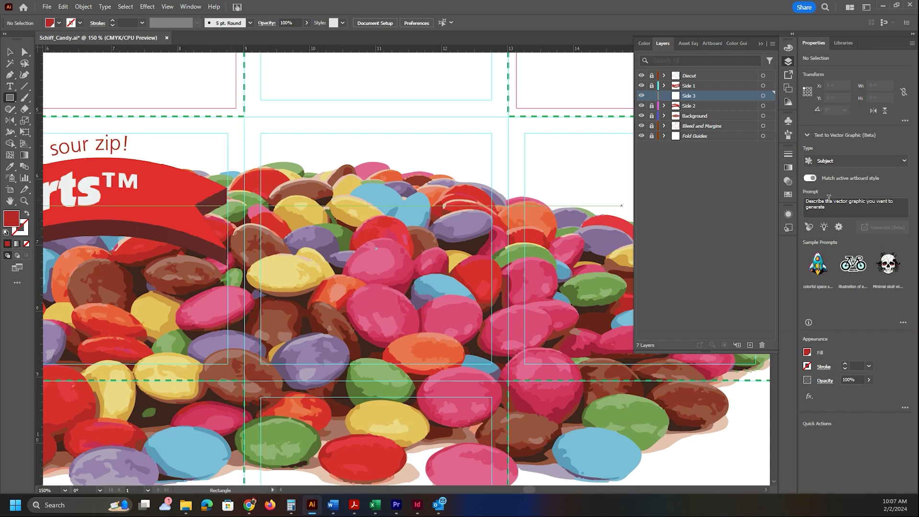
click(808, 353)
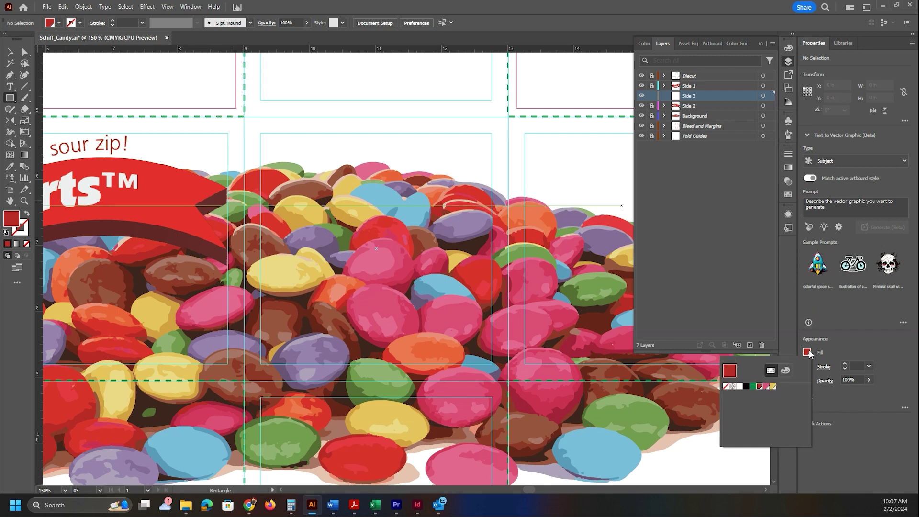
click(740, 386)
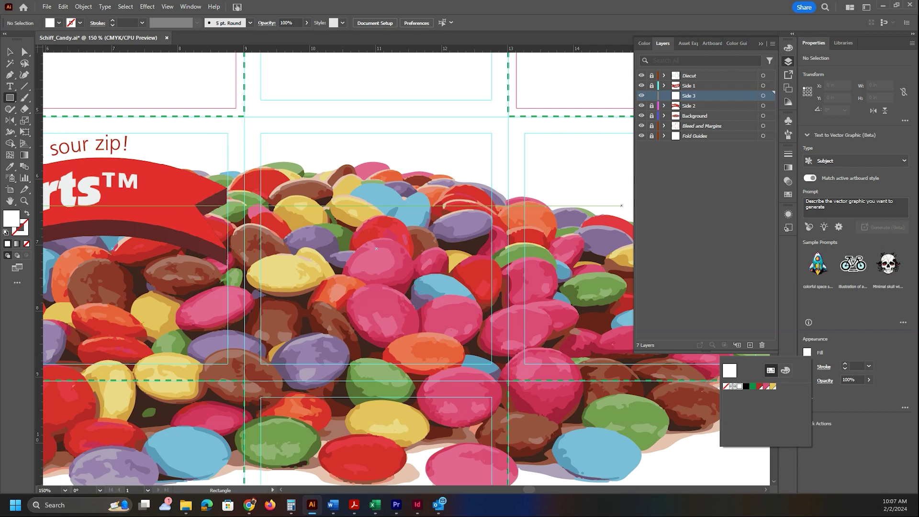
click(11, 100)
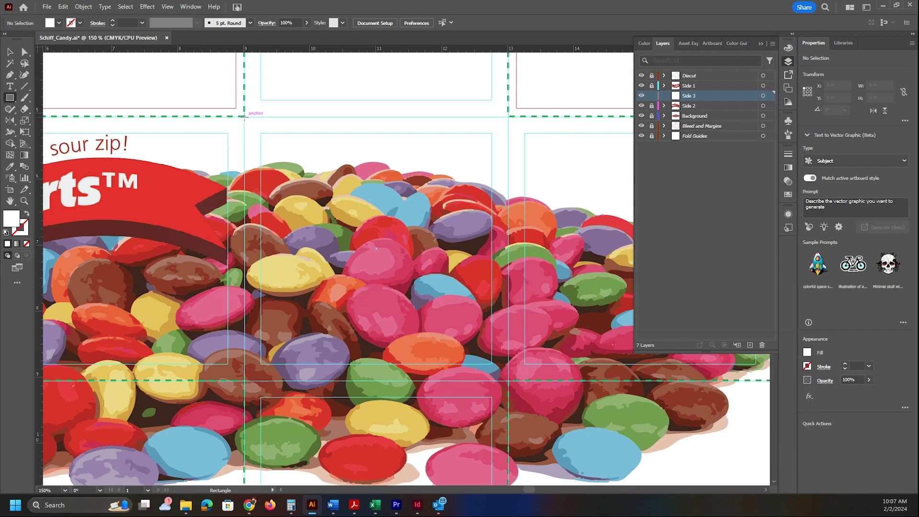
drag(244, 116, 508, 380)
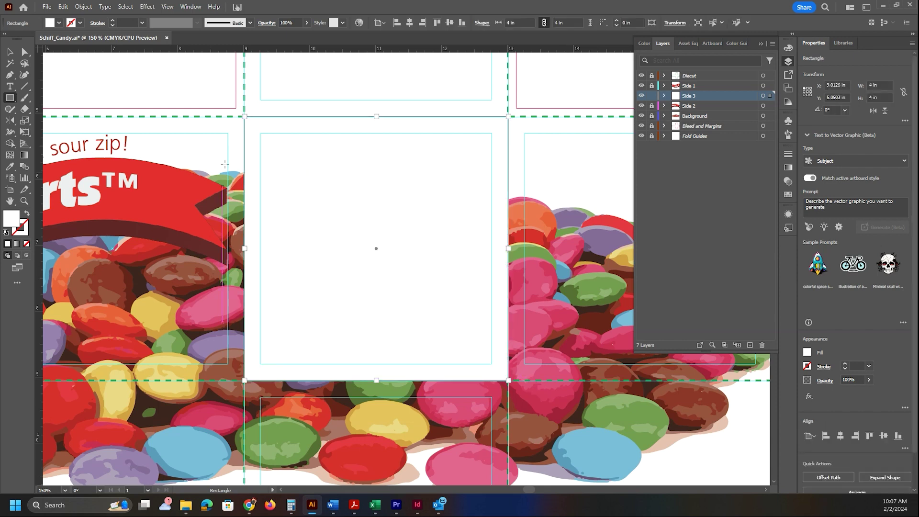
- Place the box-copy text file from the Candy folder with the default import options, filling the third panel's margin guides
click(46, 7)
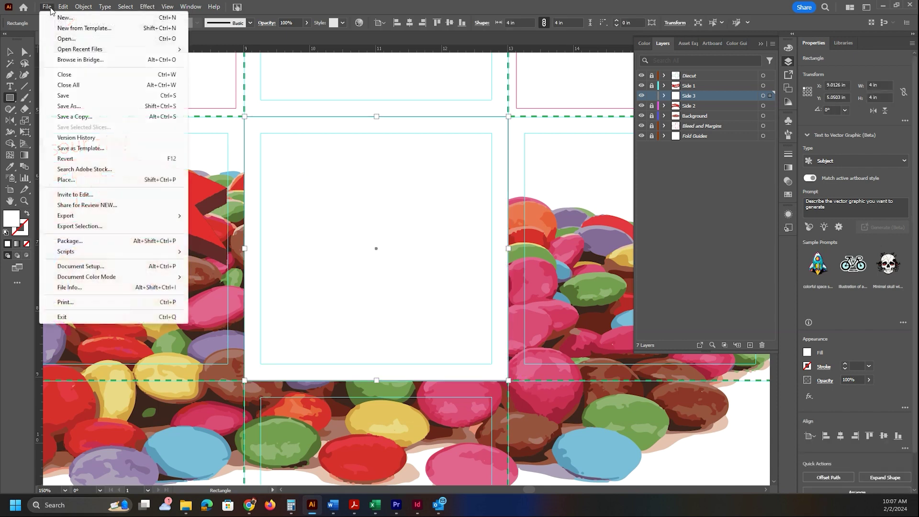
click(67, 175)
double_click(119, 78)
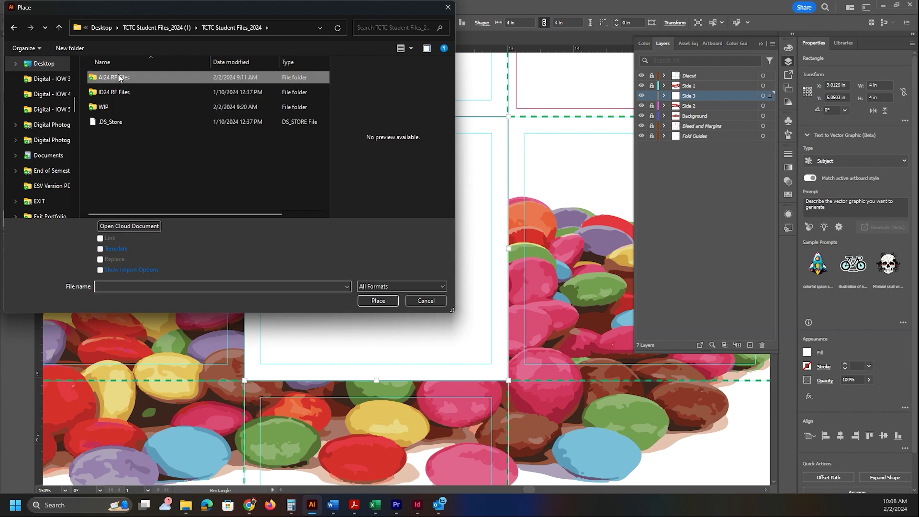
double_click(117, 107)
double_click(116, 78)
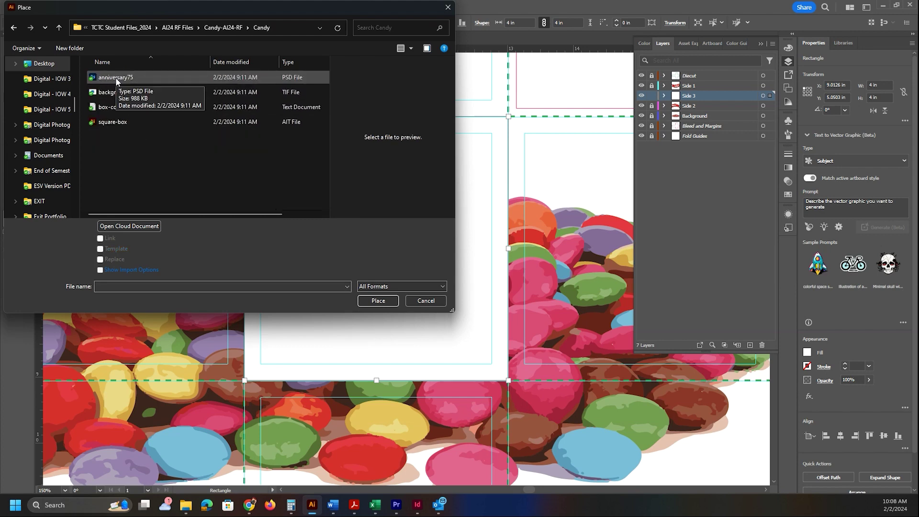
click(115, 108)
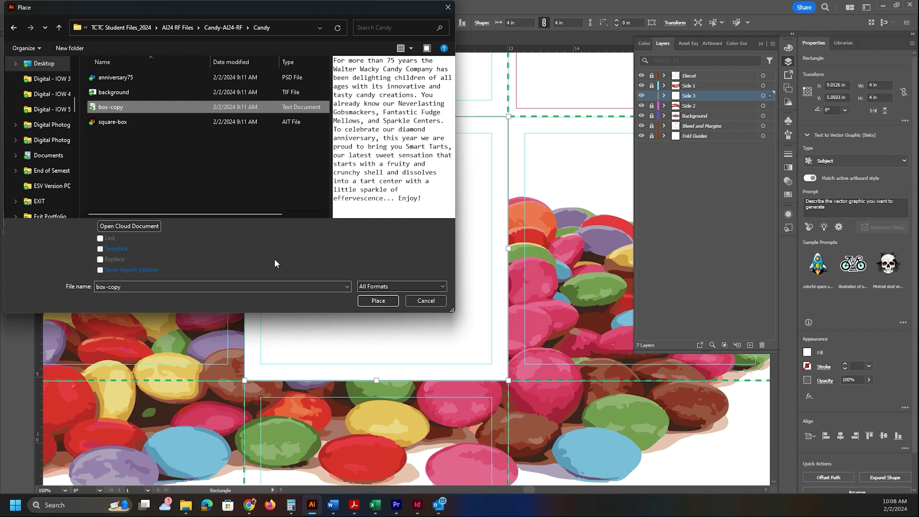
click(378, 301)
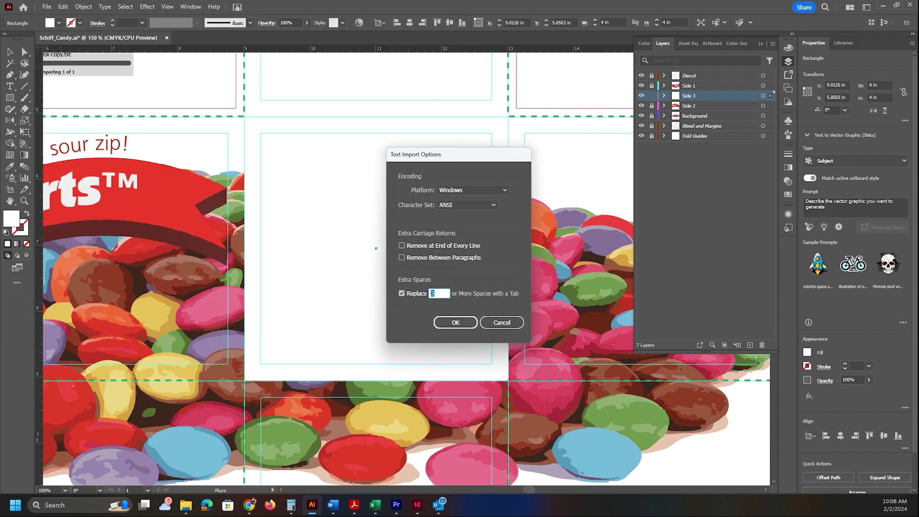
click(456, 323)
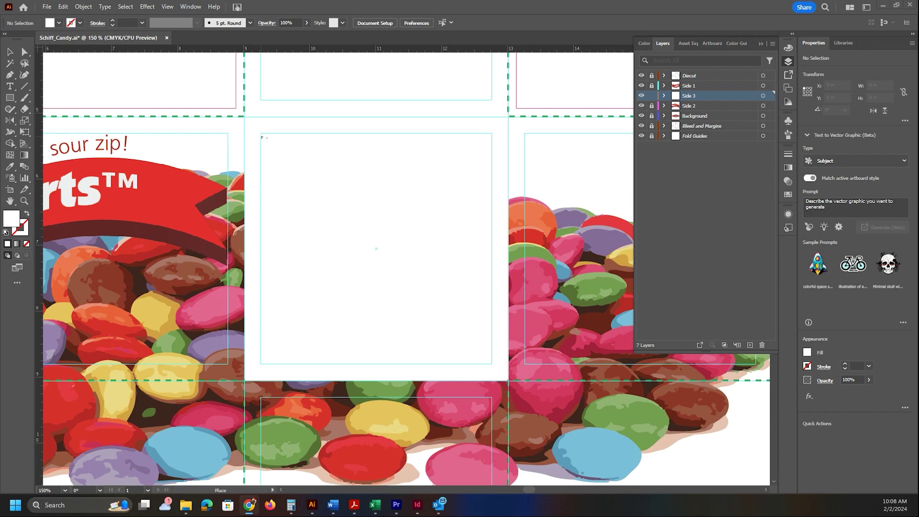
drag(261, 132, 493, 364)
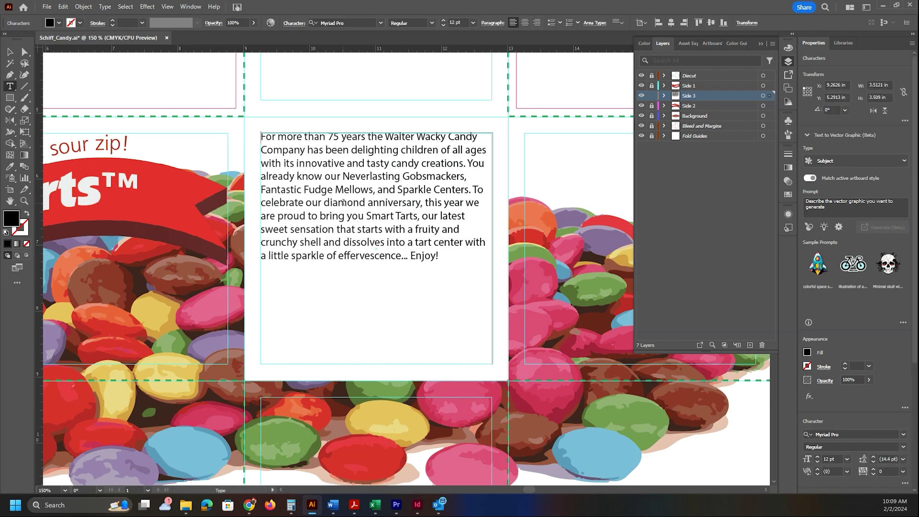
- Set the font of all the placed box copy to ATC Coral Normal
drag(261, 136, 447, 256)
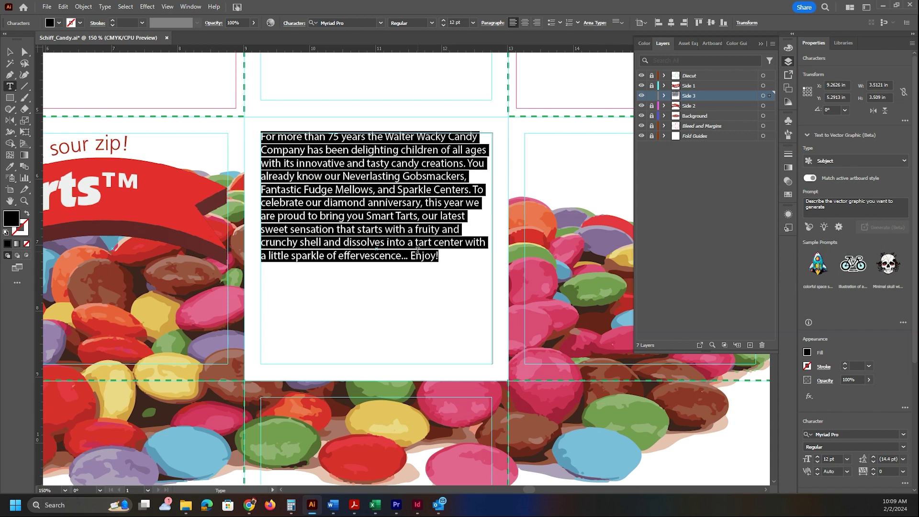
click(828, 459)
text(.5)
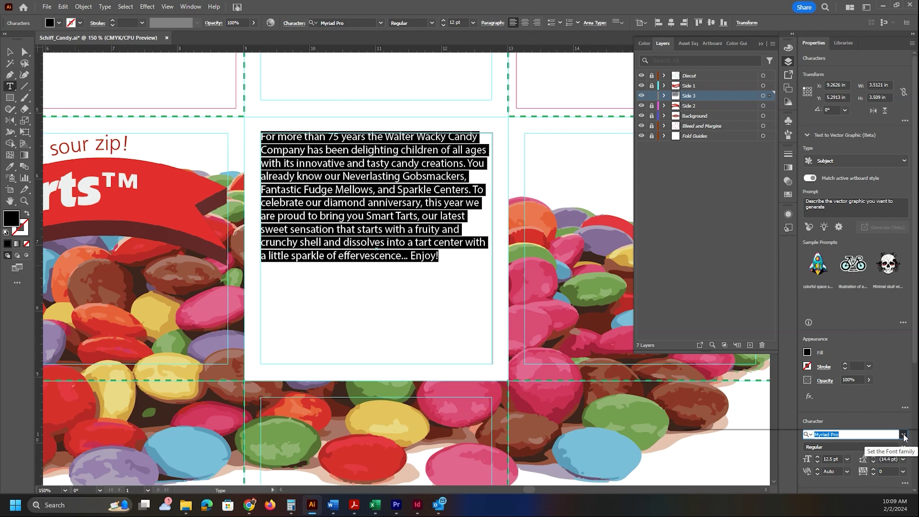
click(903, 434)
scroll(764, 296, up, 3)
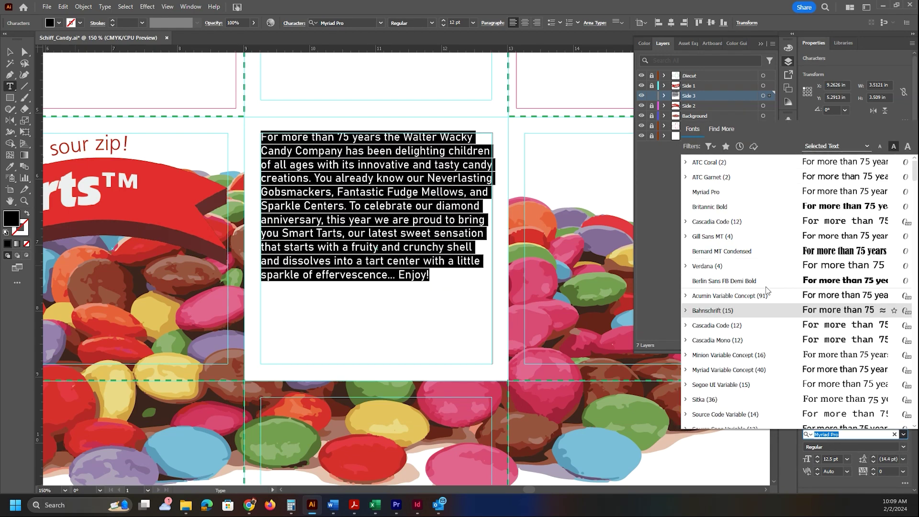
click(763, 295)
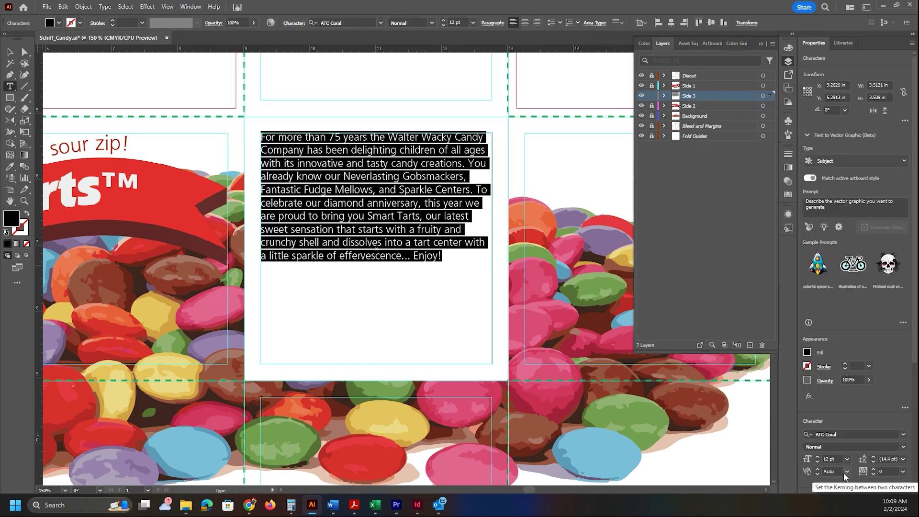
- Set the leading of all the placed box copy to 17 pt
click(888, 459)
text(17)
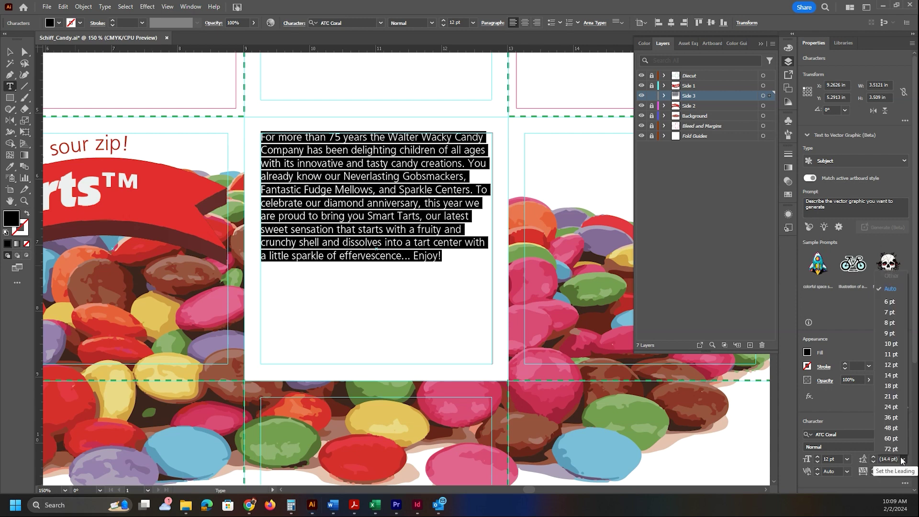
click(8, 53)
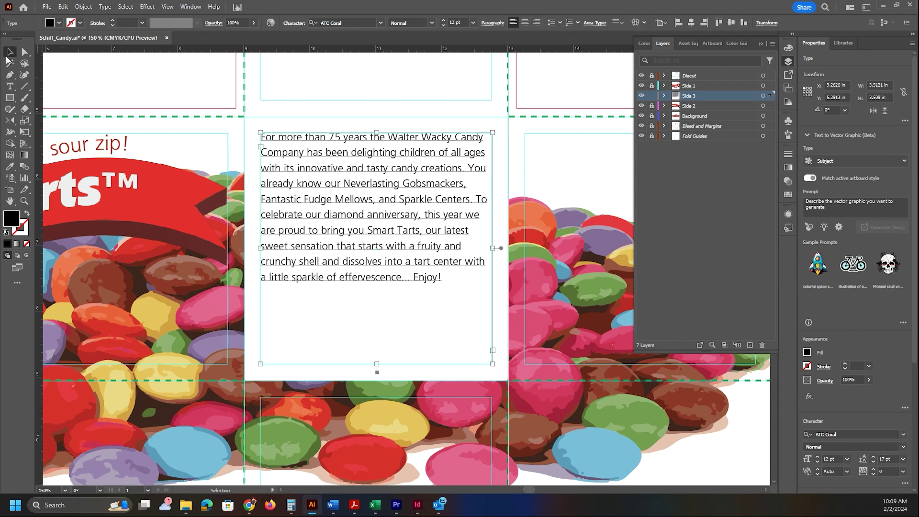
- Place anniversary75.psd from the Candy folder over the third panel's text, with import options shown, the preview on and layers converted to objects
click(45, 7)
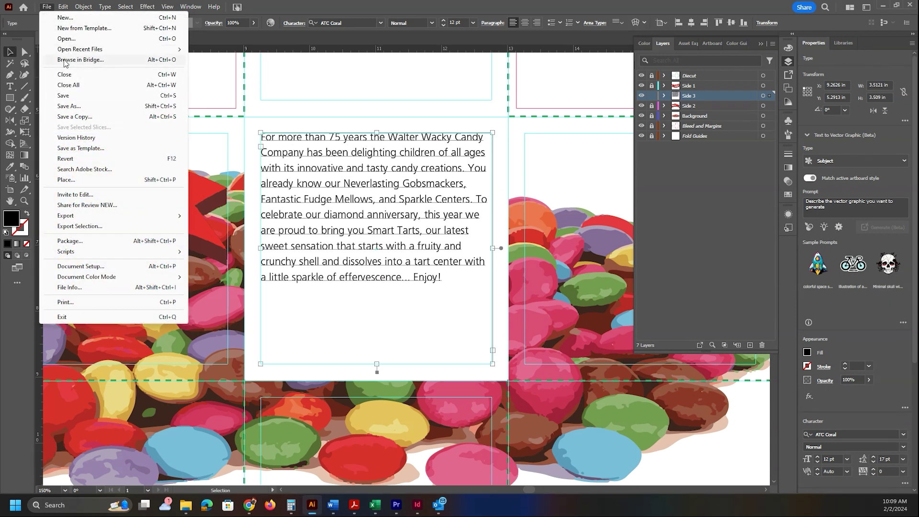
click(73, 146)
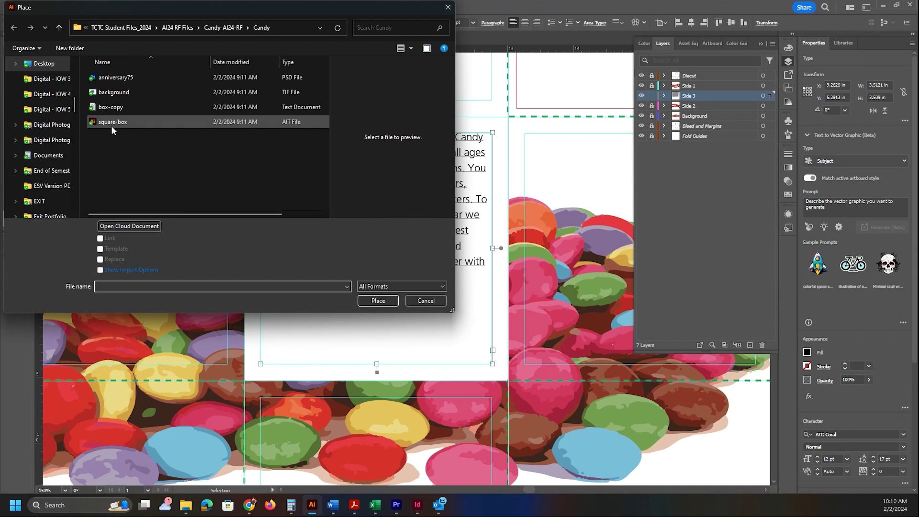
click(124, 79)
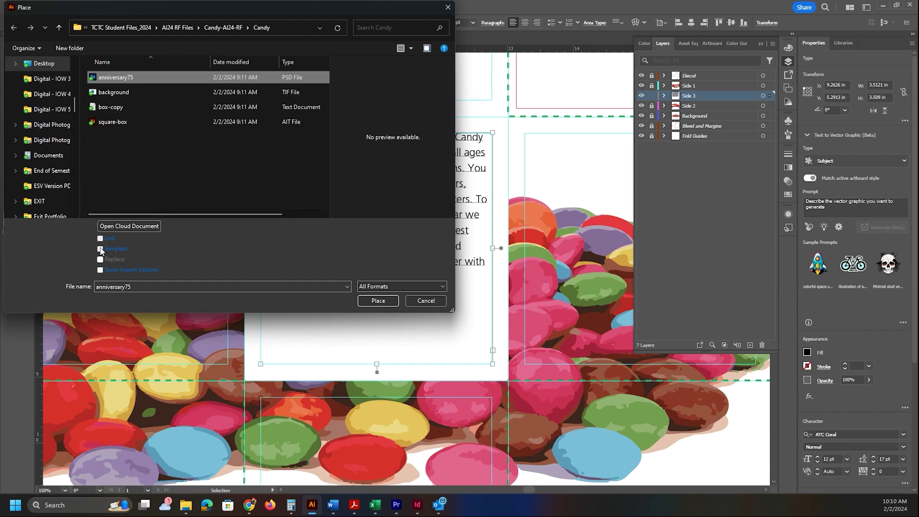
click(100, 270)
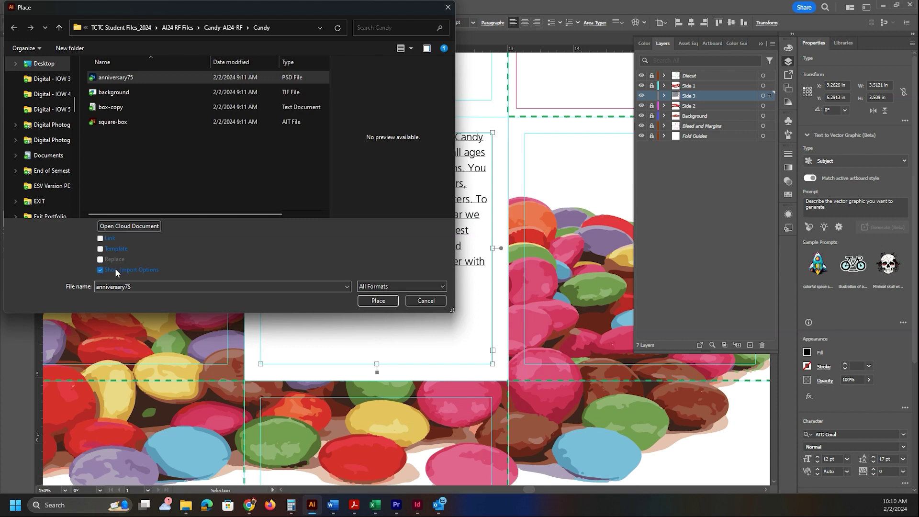
click(377, 301)
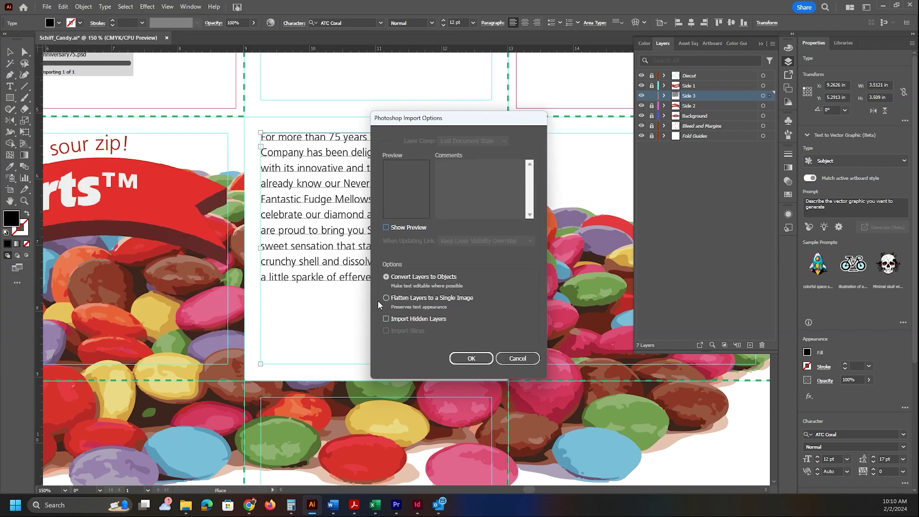
click(386, 228)
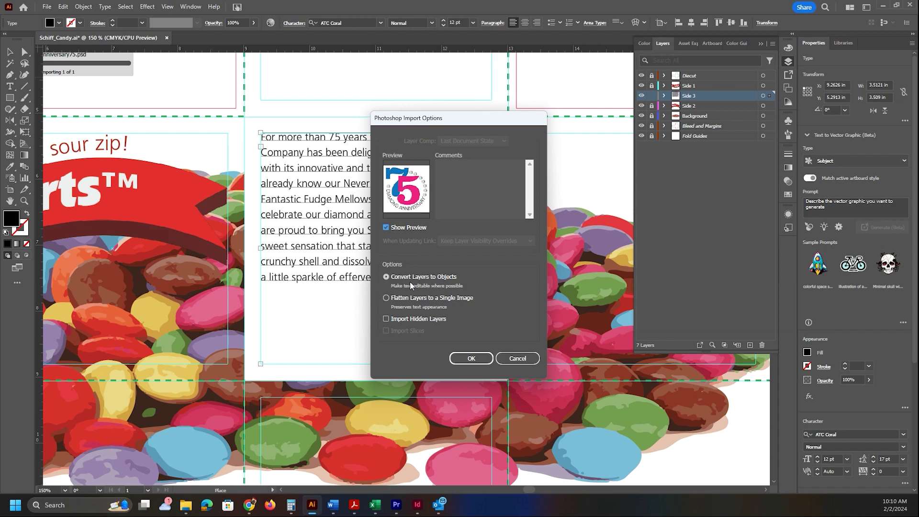
key(Return)
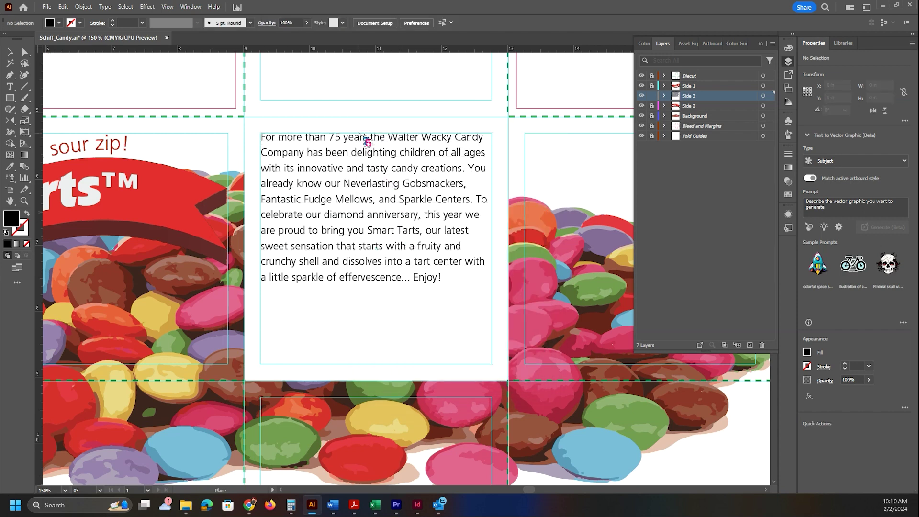
click(359, 133)
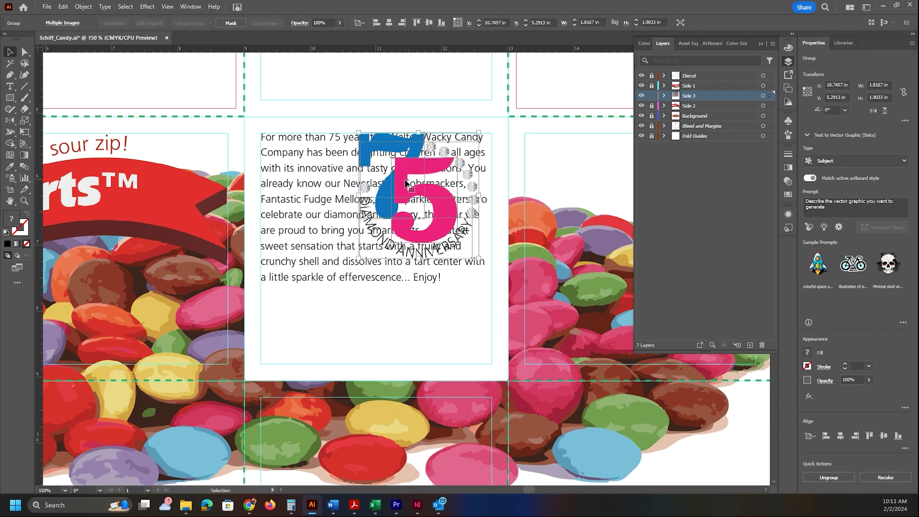
- Move the 75 anniversary graphic into the third panel's upper-right corner, at about X 11.10 in, Y 5.14 in
drag(405, 183, 434, 173)
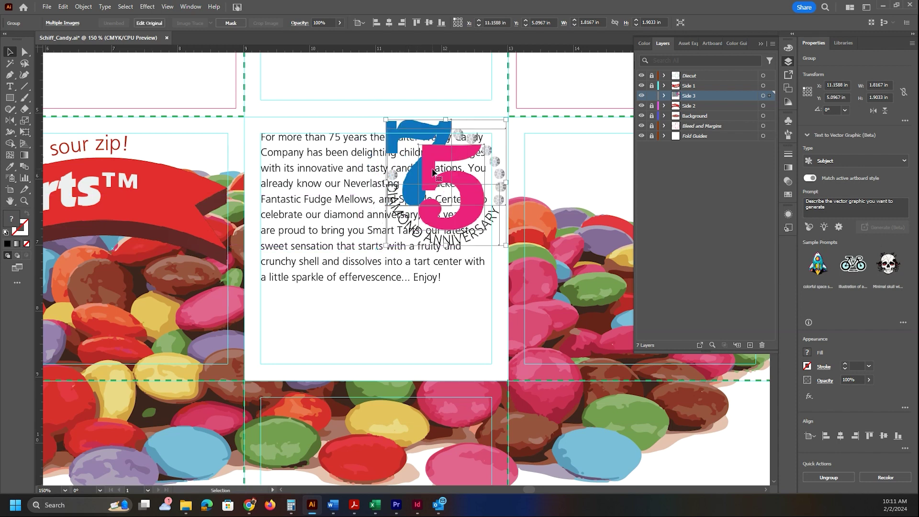
key(Left)
key(Left)
key(Down)
key(Down)
key(Down)
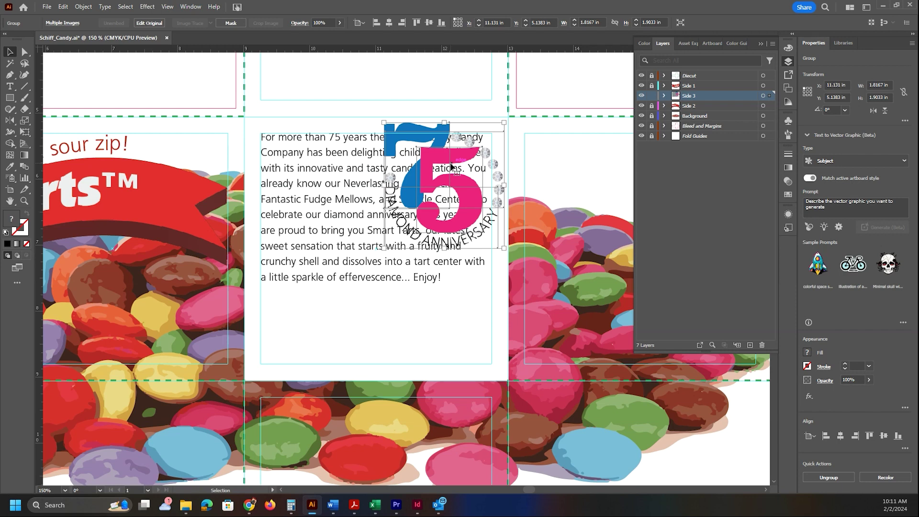
key(Left)
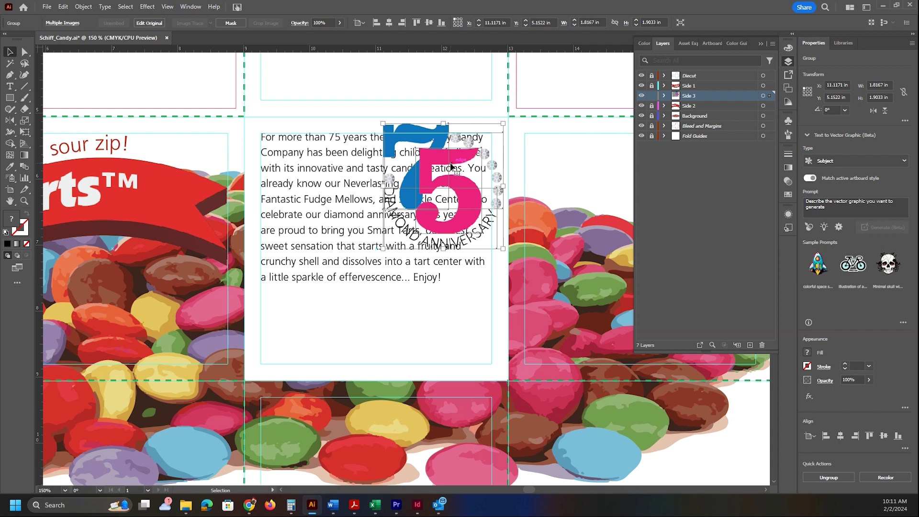
key(Left)
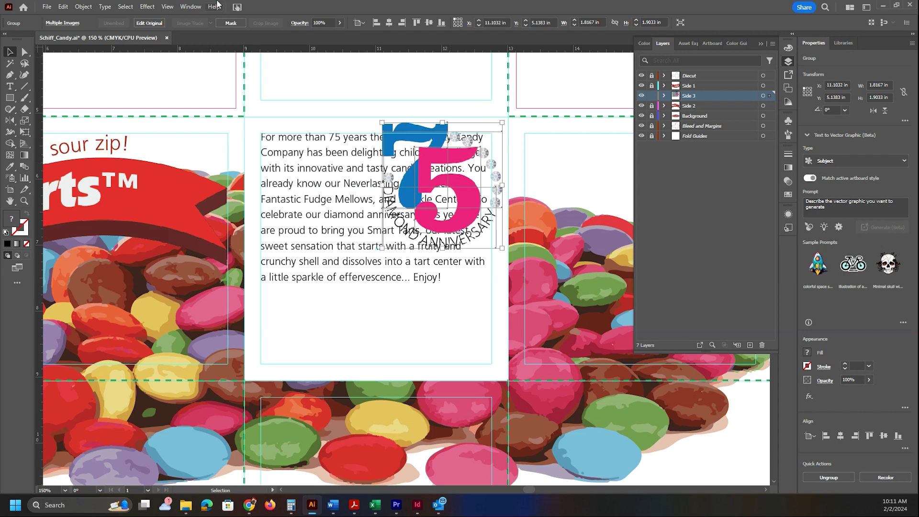
- Apply a text wrap with a 12 pt offset to the 75 anniversary graphic
click(83, 7)
mouse_move(85, 27)
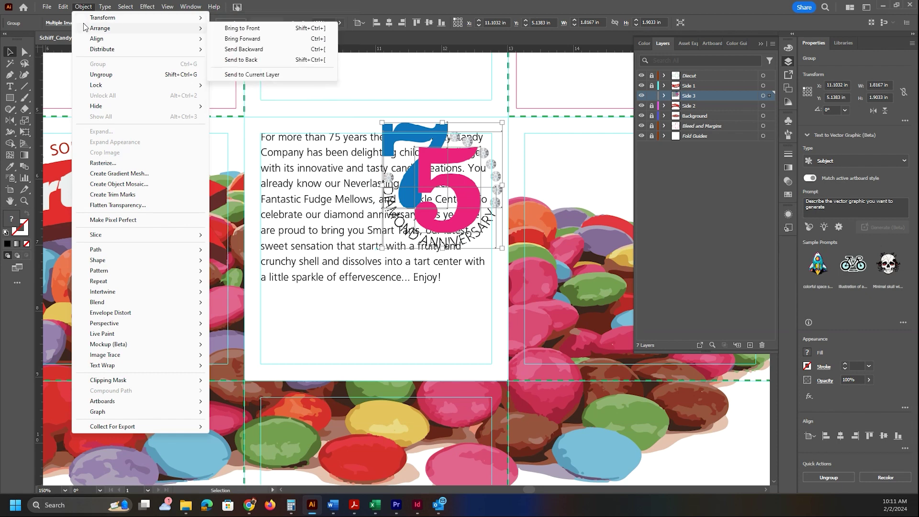
mouse_move(158, 365)
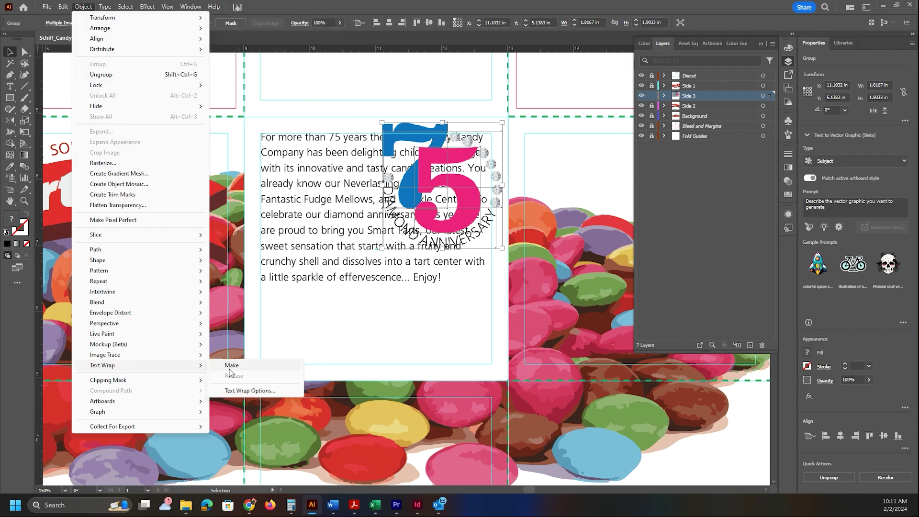
click(232, 365)
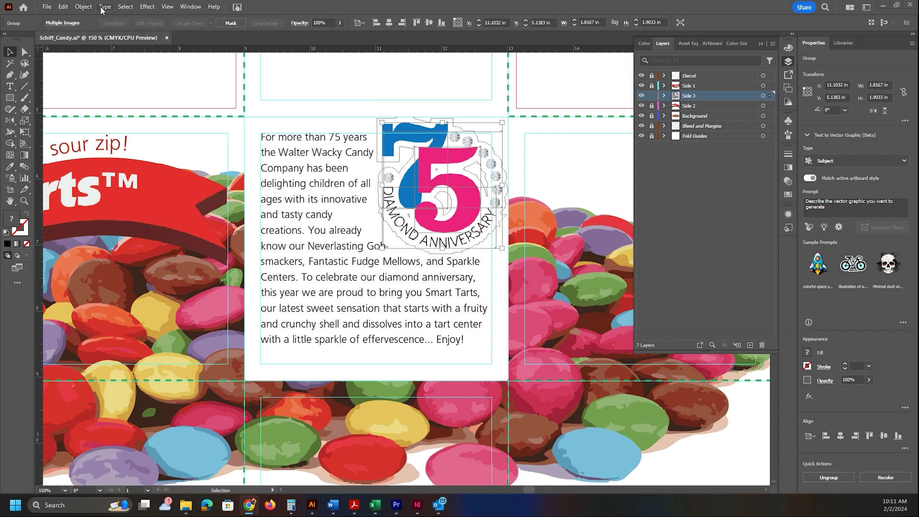
click(83, 7)
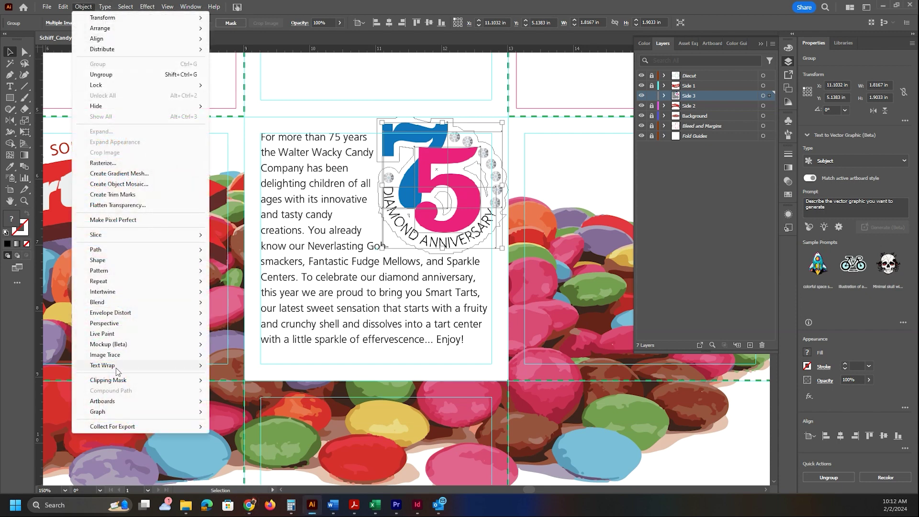
click(225, 386)
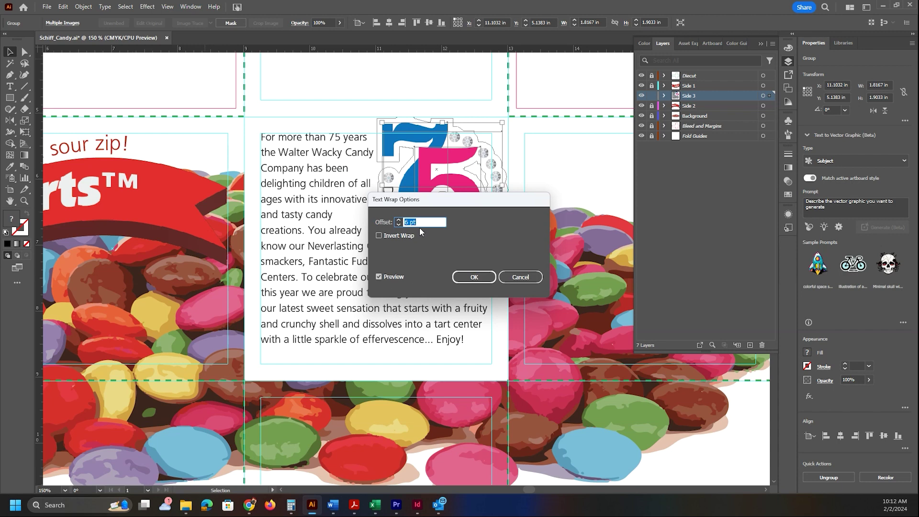
text(12)
key(Tab)
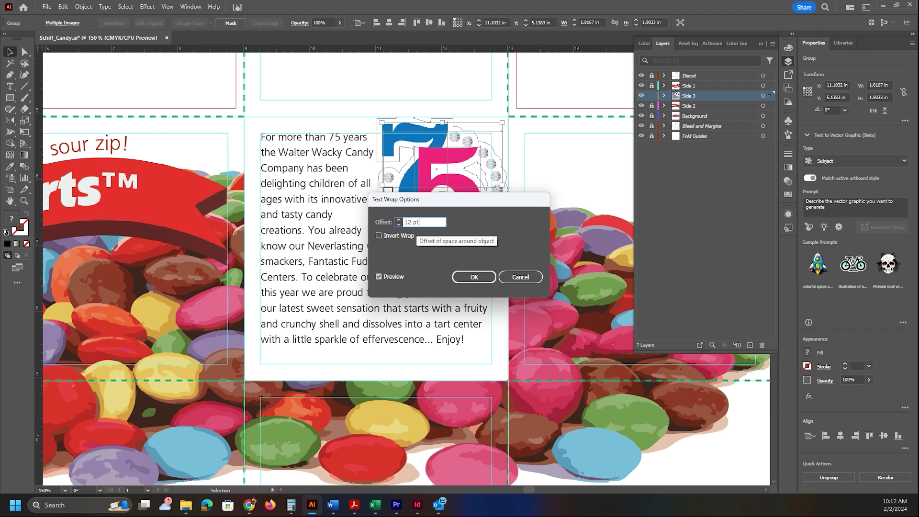
key(Return)
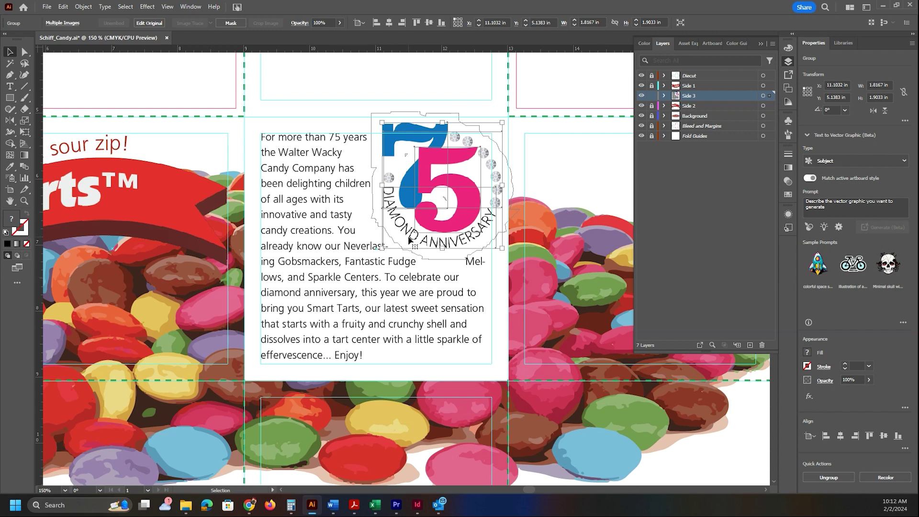
- Nudge the 75 anniversary graphic down to about Y 5.22 in so the box copy wraps cleanly below it
key(Down)
key(Down)
key(Down)
key(Down)
key(Down)
key(Down)
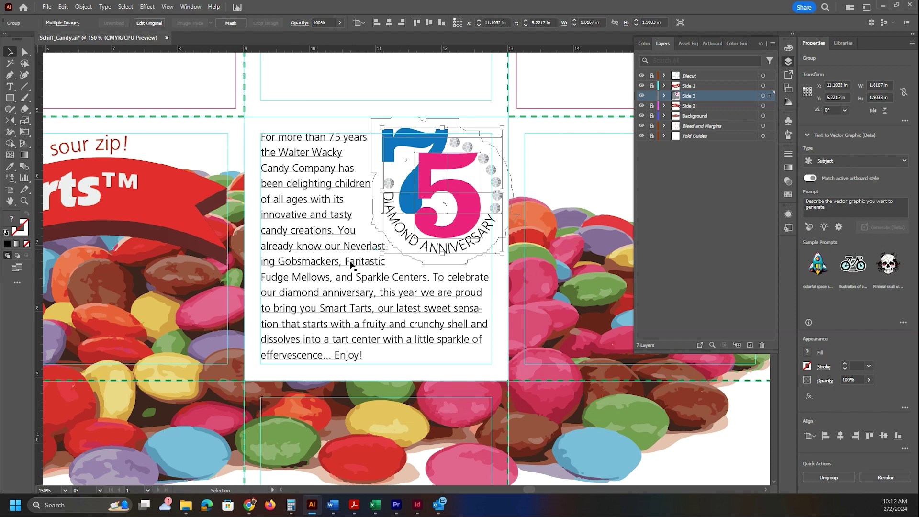
- Turn off hyphenation for all the box copy on the third panel and deselect the text
click(332, 250)
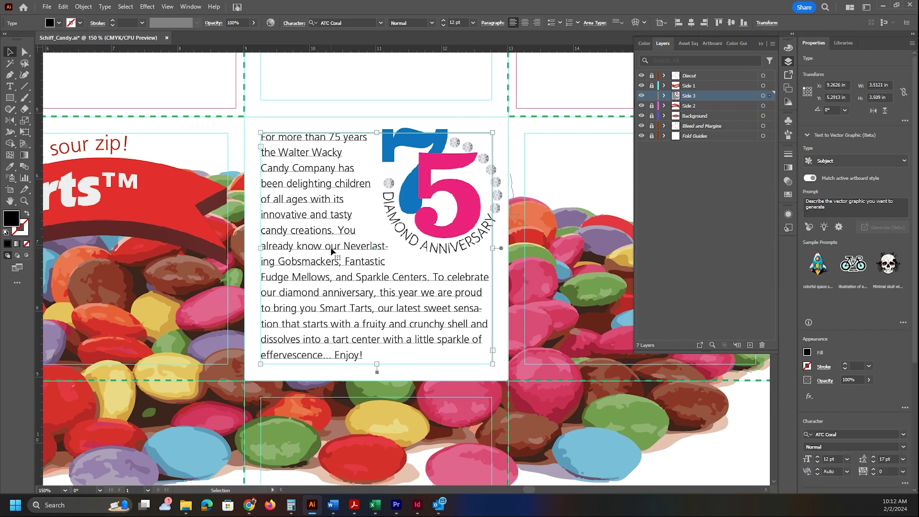
double_click(333, 250)
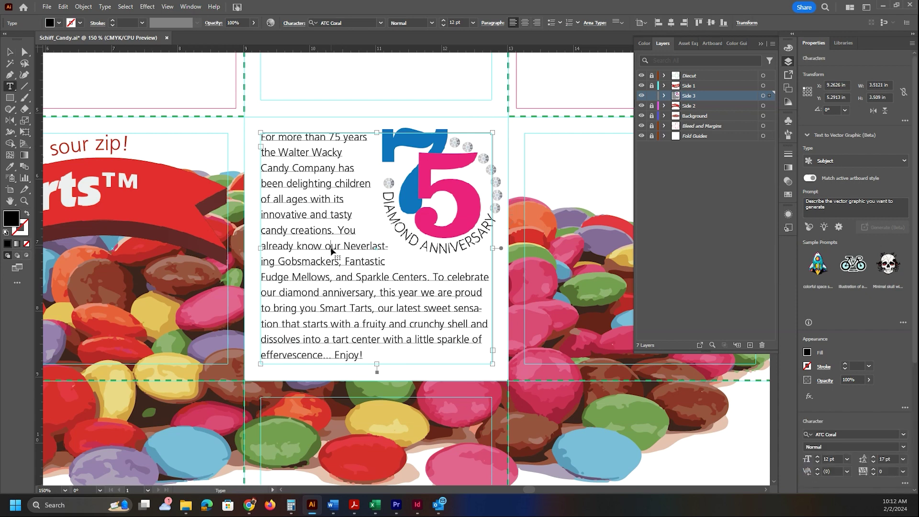
key(ctrl+a)
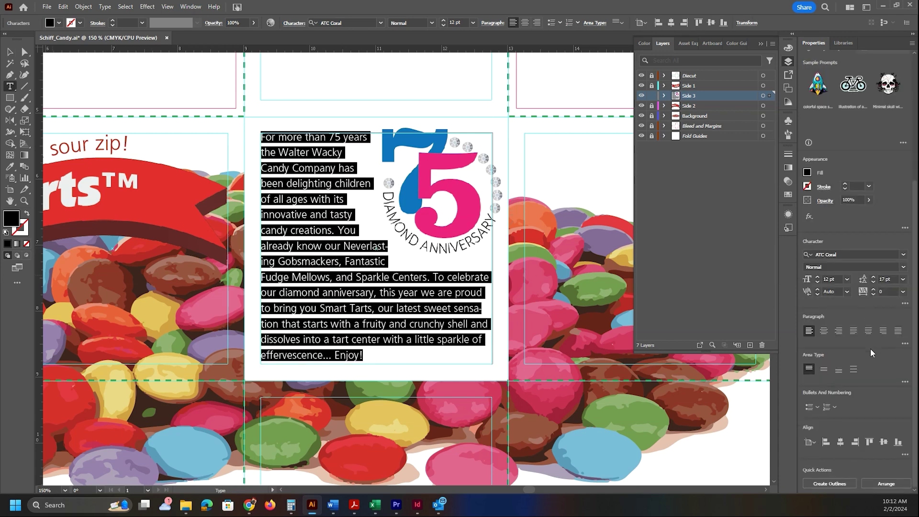
click(904, 344)
click(805, 438)
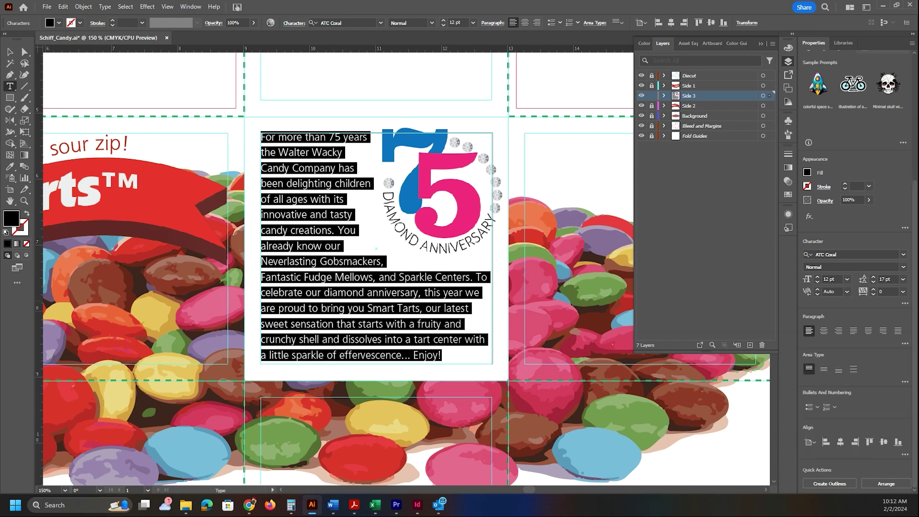
click(147, 201)
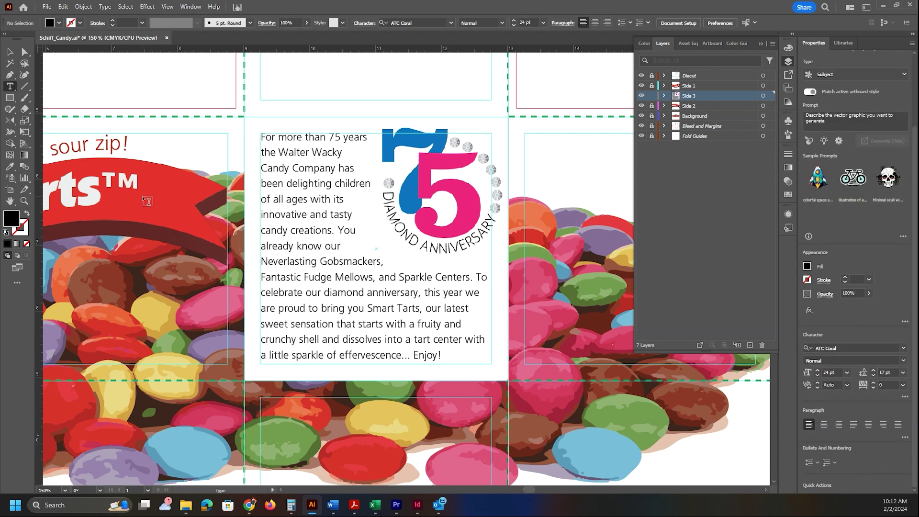
key(ctrl)
- Isolate the blue 7 image inside the 75 anniversary graphic
click(9, 51)
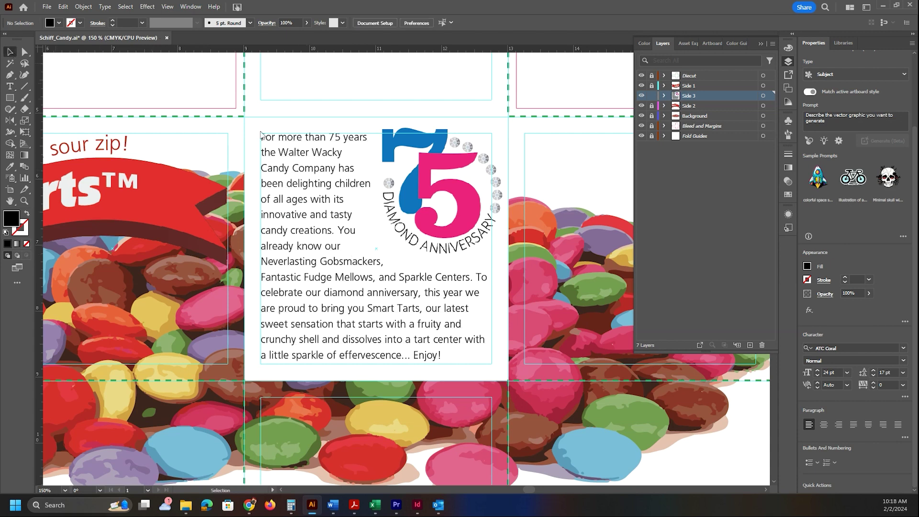
double_click(408, 146)
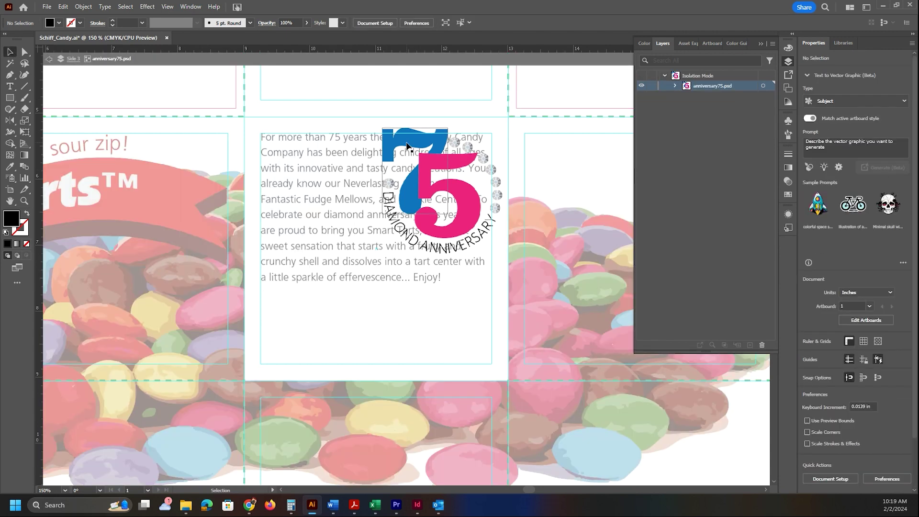
double_click(408, 146)
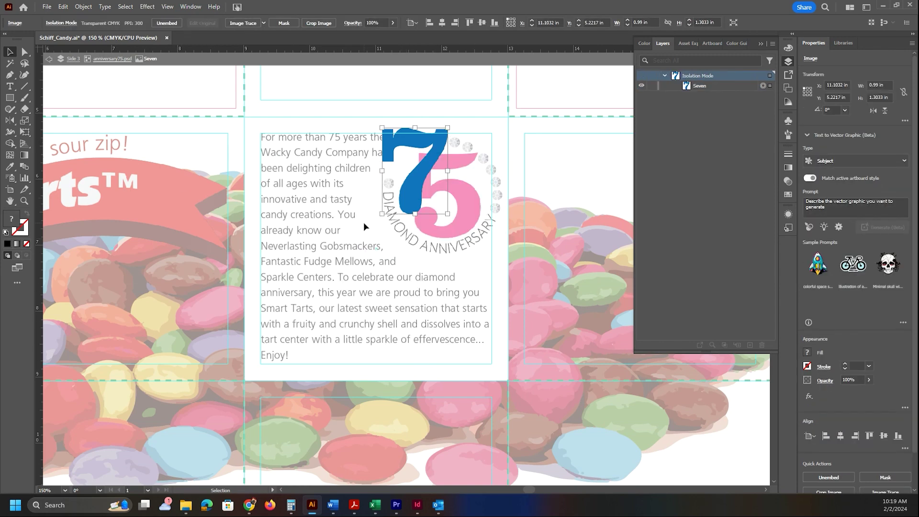
- Apply a Drop Shadow effect to the isolated blue 7 image with Multiply mode and 50% opacity
click(140, 10)
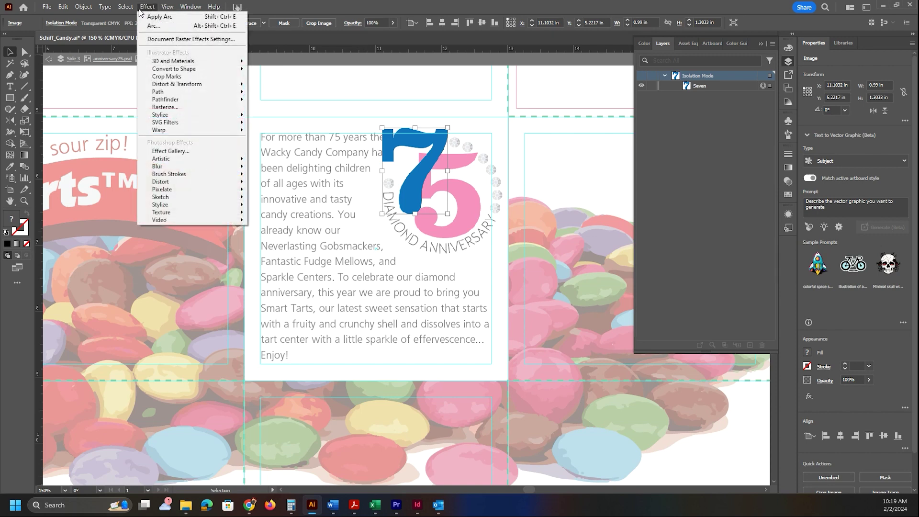
mouse_move(225, 115)
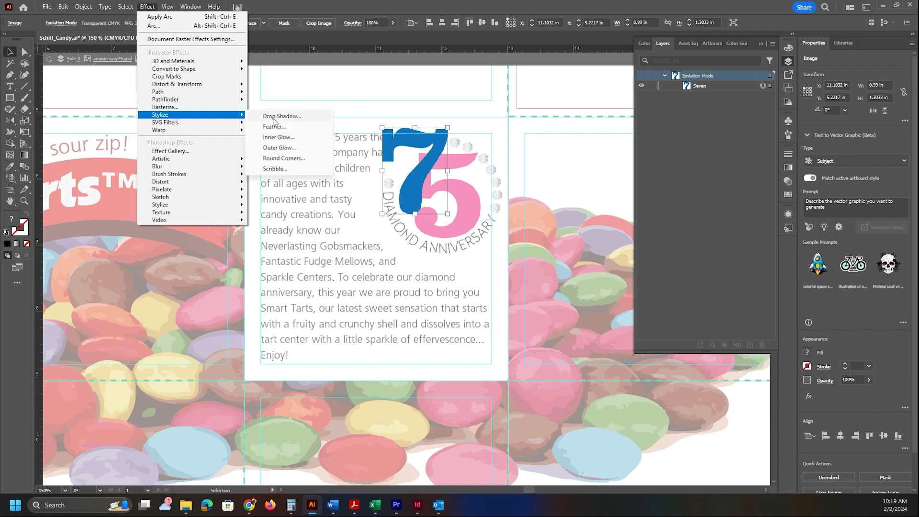
click(288, 119)
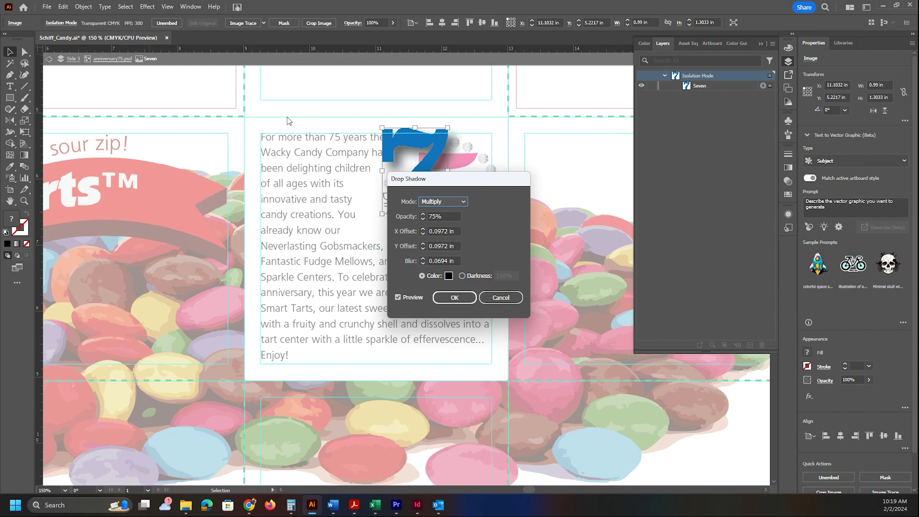
double_click(438, 217)
text(50)
key(Tab)
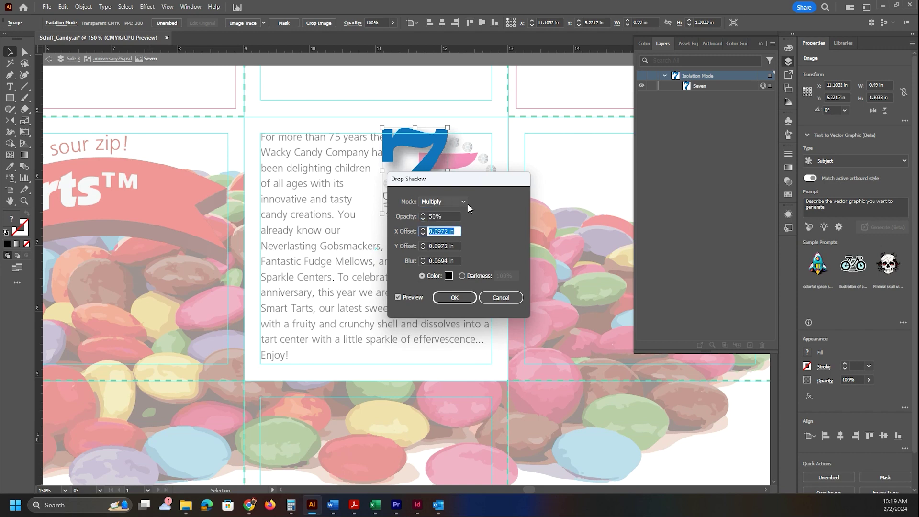
- Set the 7's shadow X and Y offsets to 0.02 in and its blur to 0.03 in, then exit isolation
text(0.02)
key(Tab)
text(0.02)
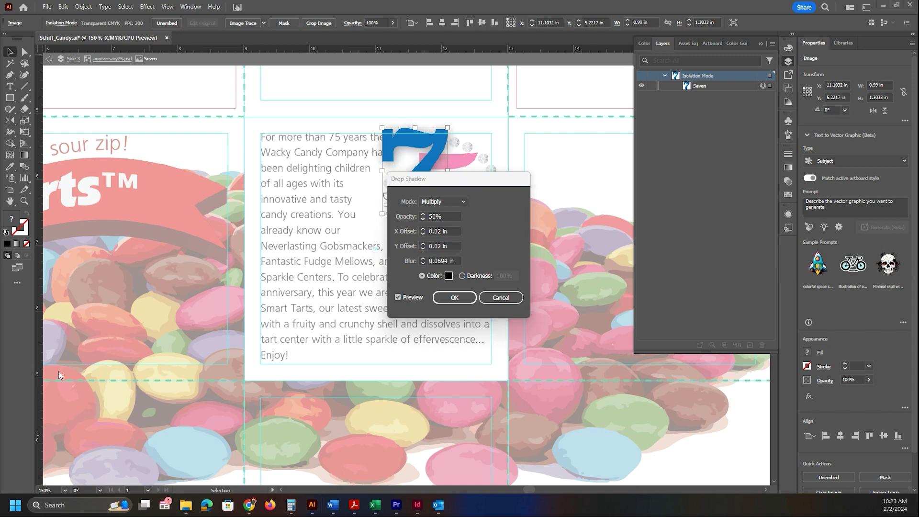
double_click(446, 261)
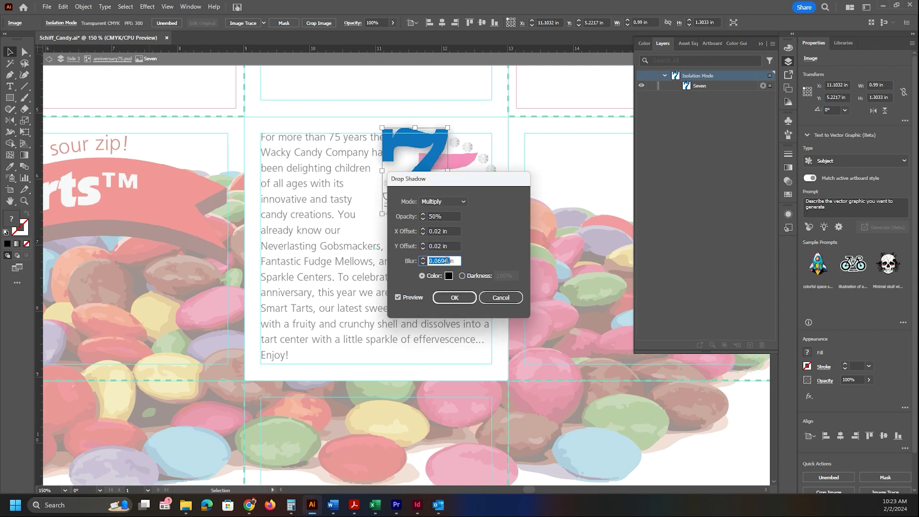
text(.03)
click(455, 297)
key(Escape)
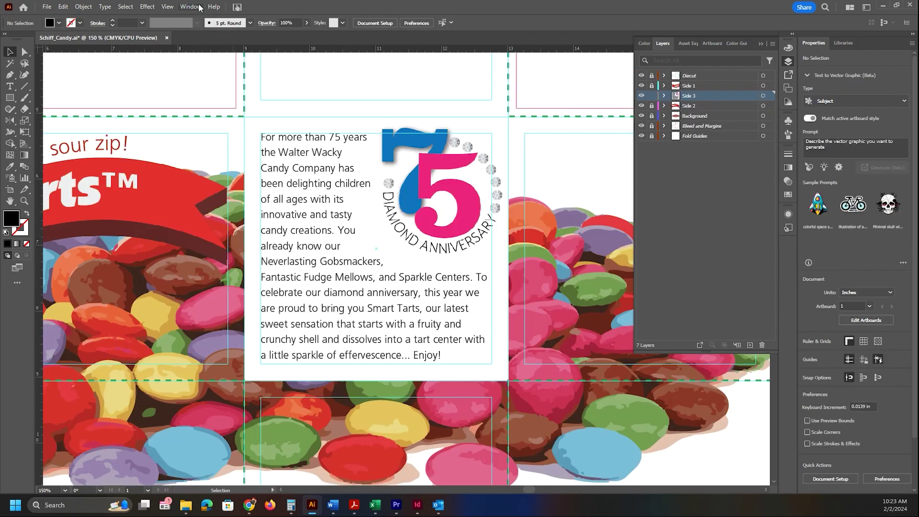
- Show the Appearance settings, then isolate the pink 5 image and apply the same drop shadow to it
click(213, 6)
mouse_move(191, 7)
click(214, 92)
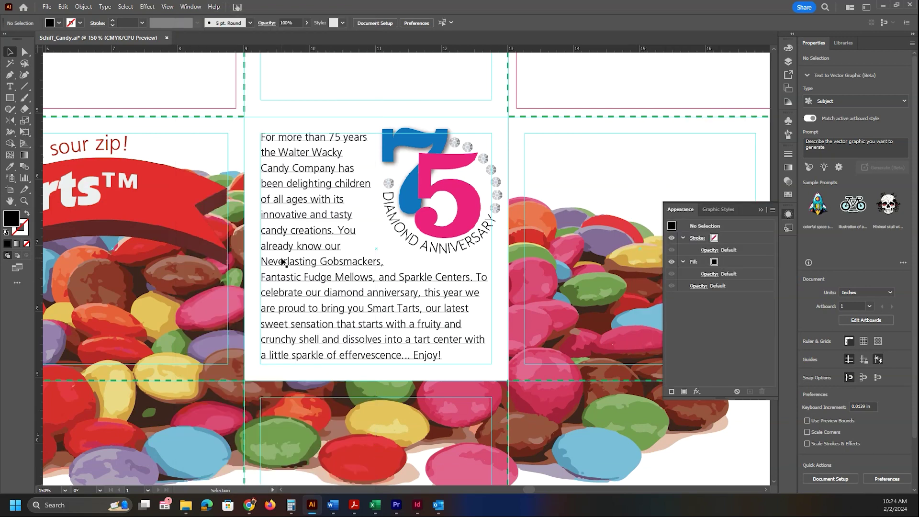
click(433, 167)
double_click(432, 167)
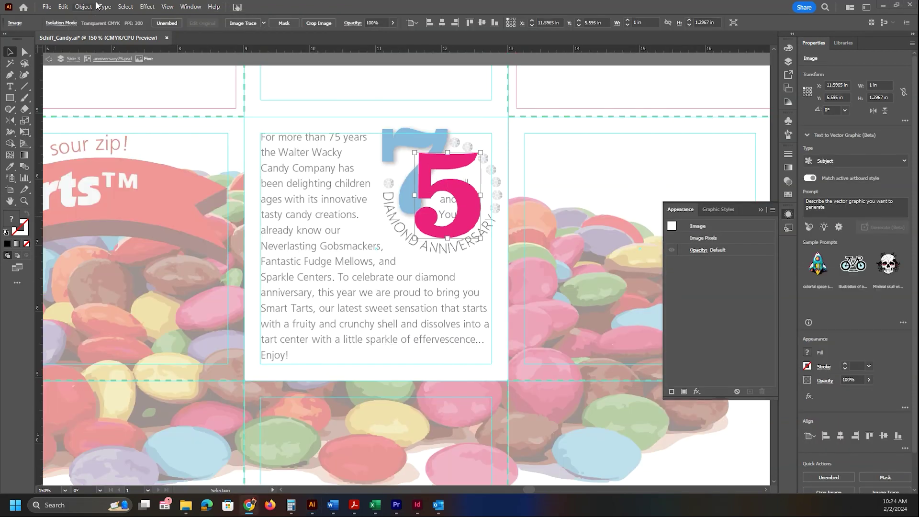
click(147, 7)
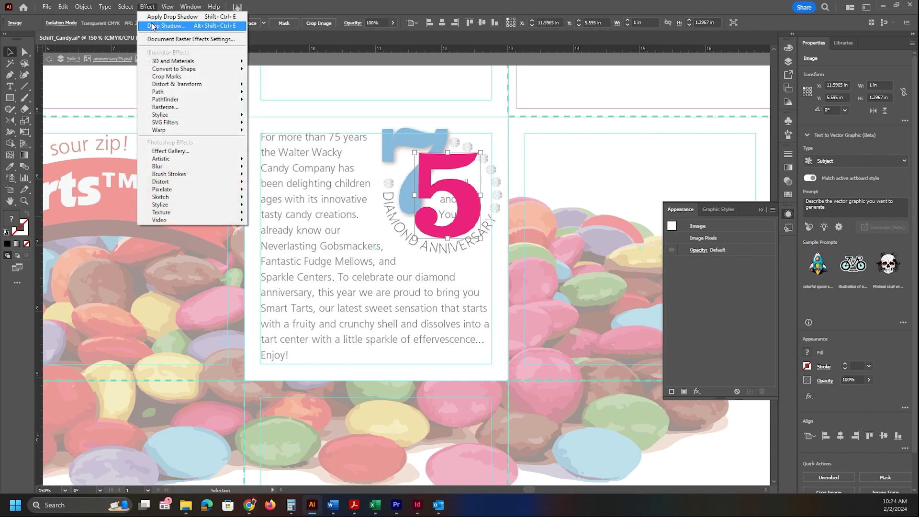
click(163, 16)
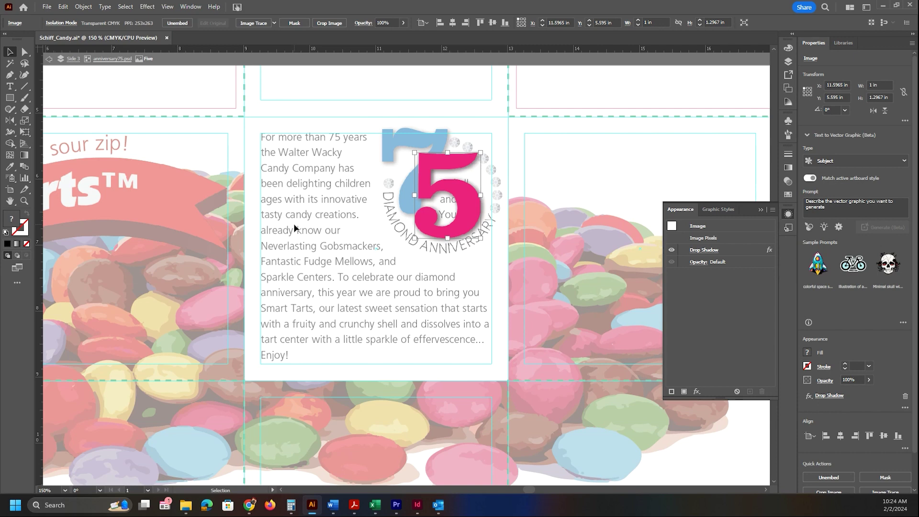
- Set the pink 5 image's blending mode to Multiply and exit isolation
click(192, 7)
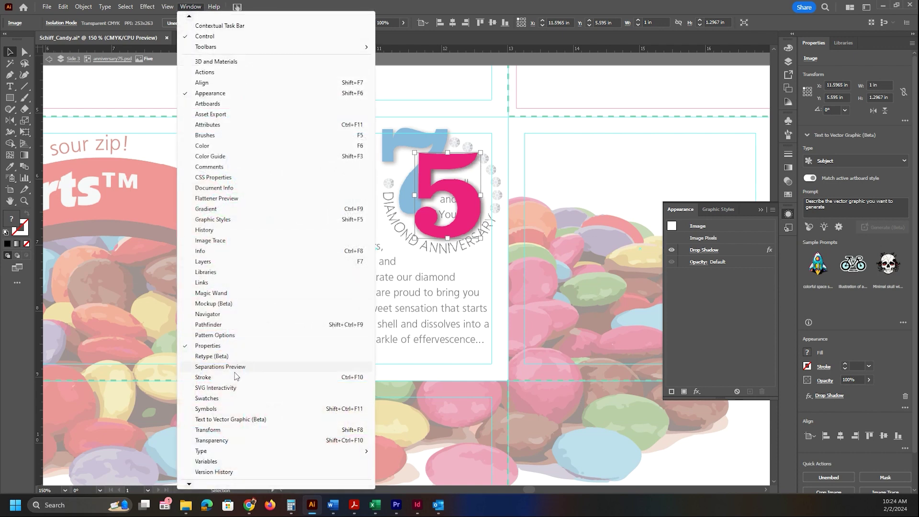
click(212, 440)
click(708, 164)
click(702, 203)
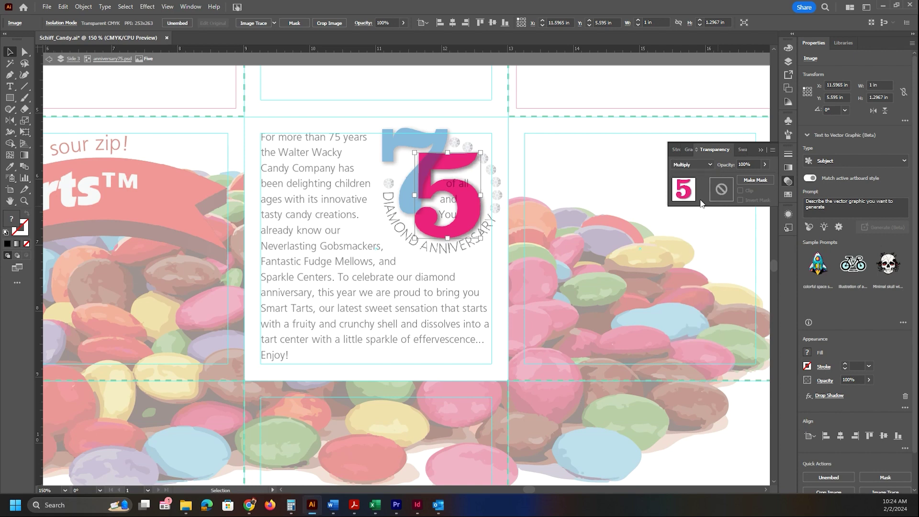
double_click(495, 374)
- Reduce the opacity of the white background rectangle on the third panel to 80%
click(496, 375)
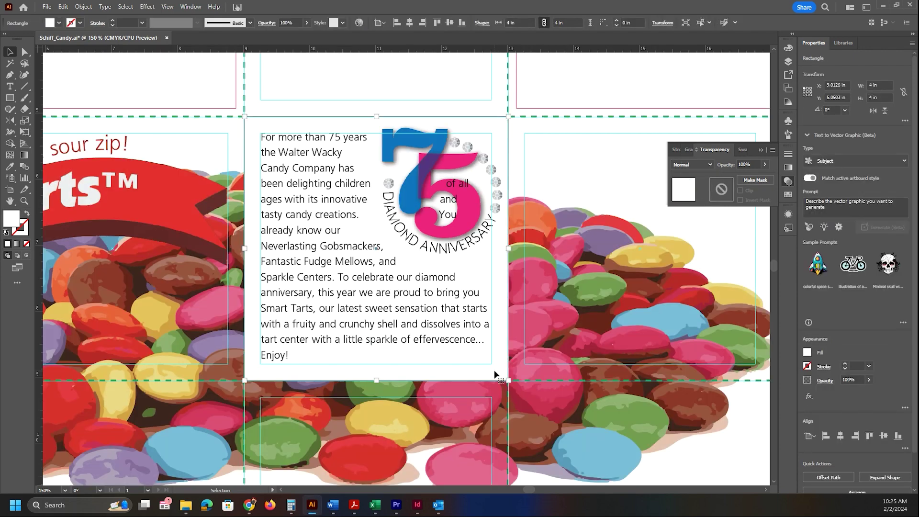
click(760, 164)
text(80)
key(Return)
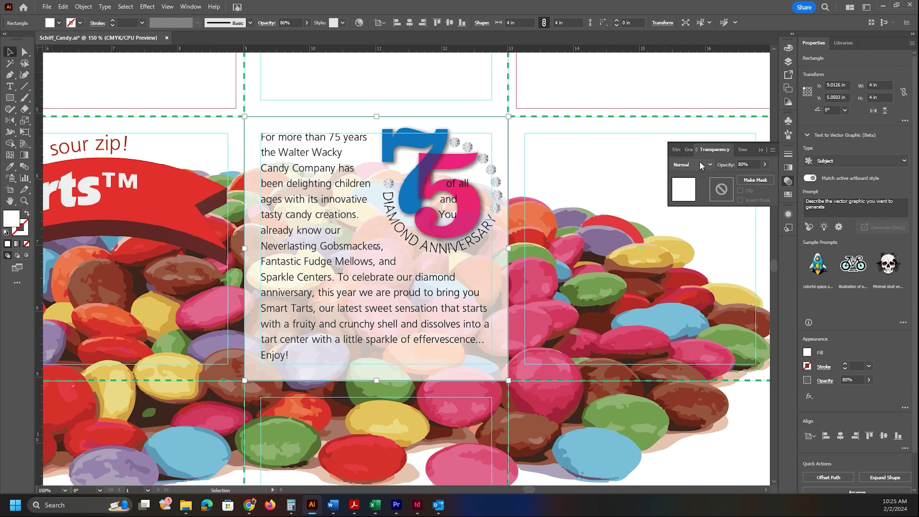
- Lock the Side 3 layer and save the document
click(787, 61)
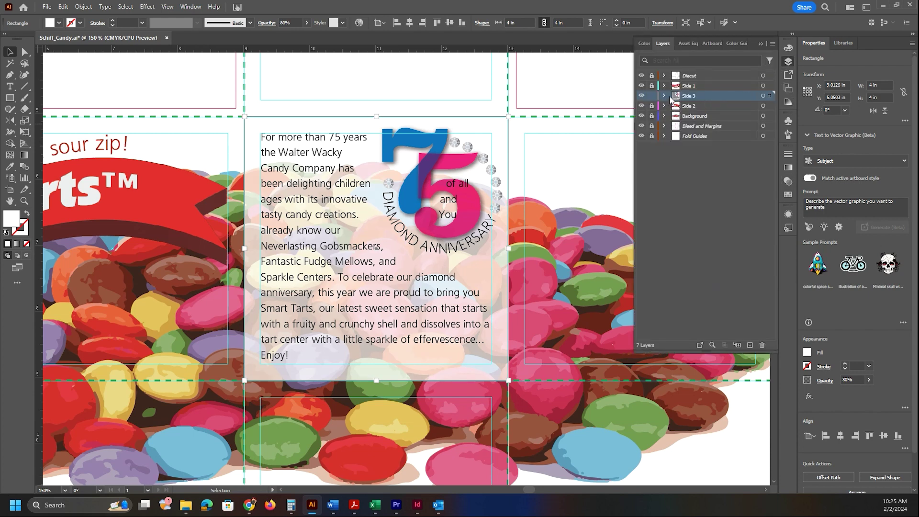
click(664, 96)
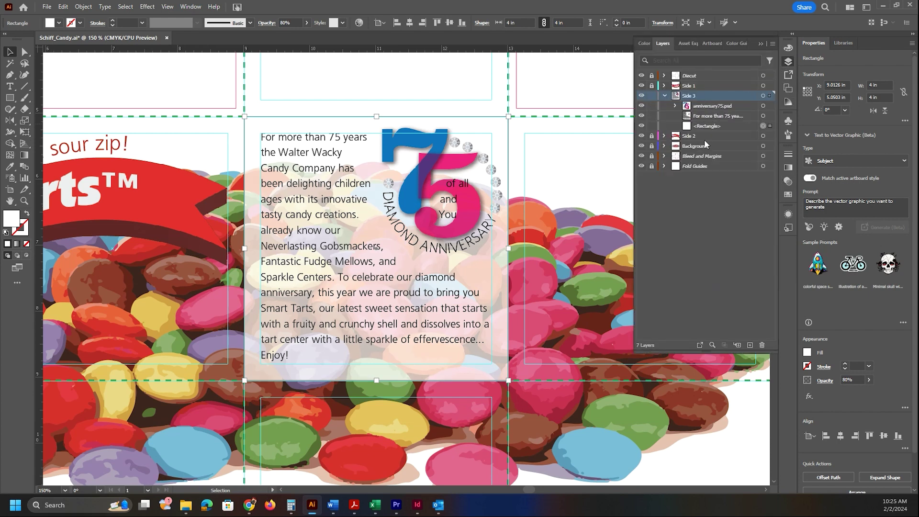
click(664, 96)
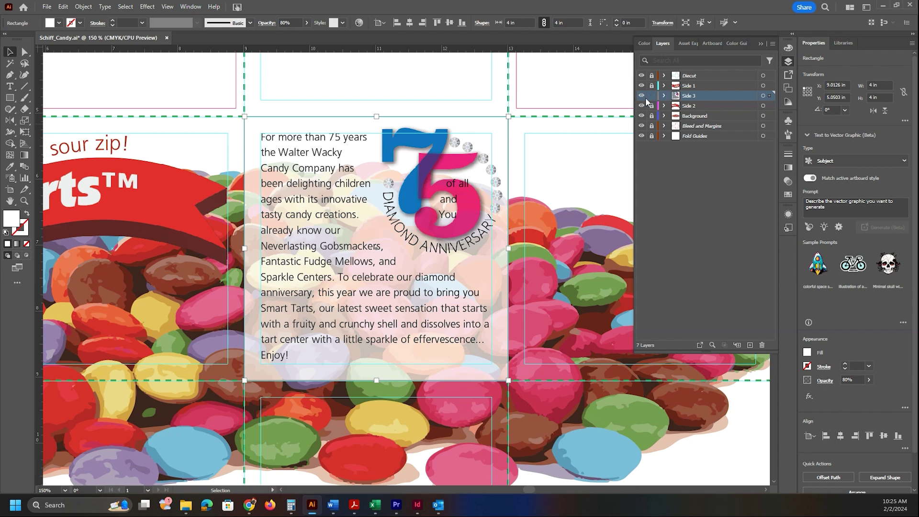
click(653, 96)
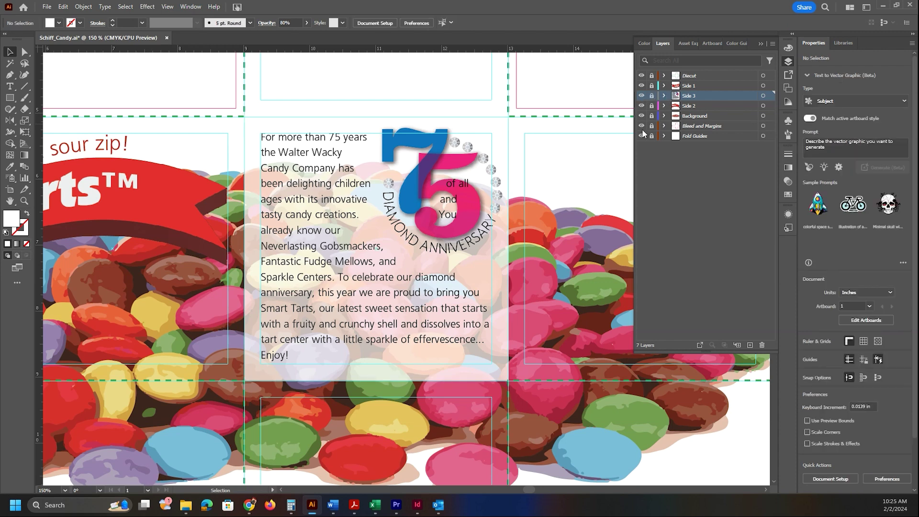
key(ctrl+s)
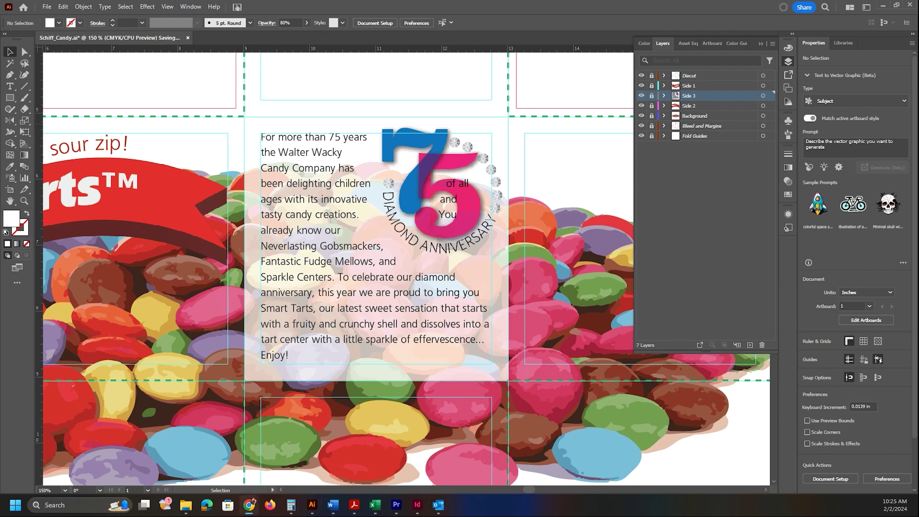
- Create a layer named Box Top and reorder the layers so Box Top sits above Side 1 and Side 3 below Side 2
click(749, 345)
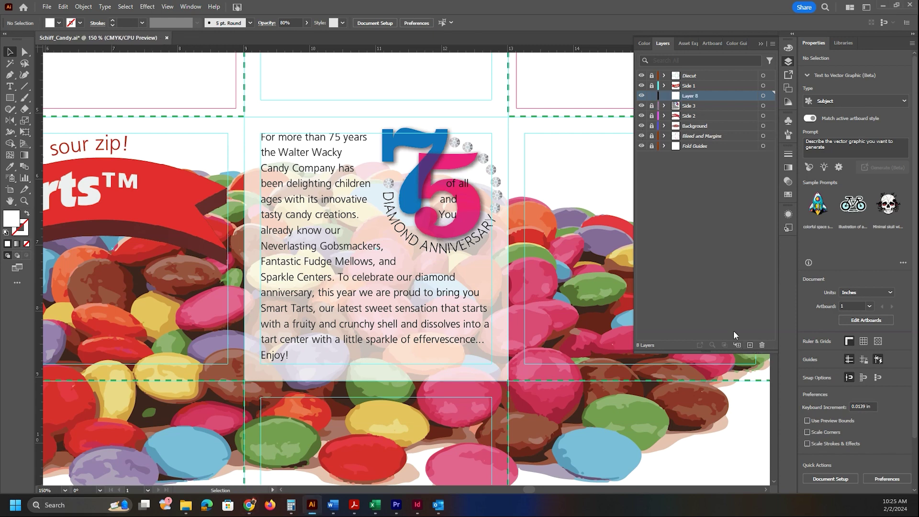
double_click(690, 96)
text(Bott)
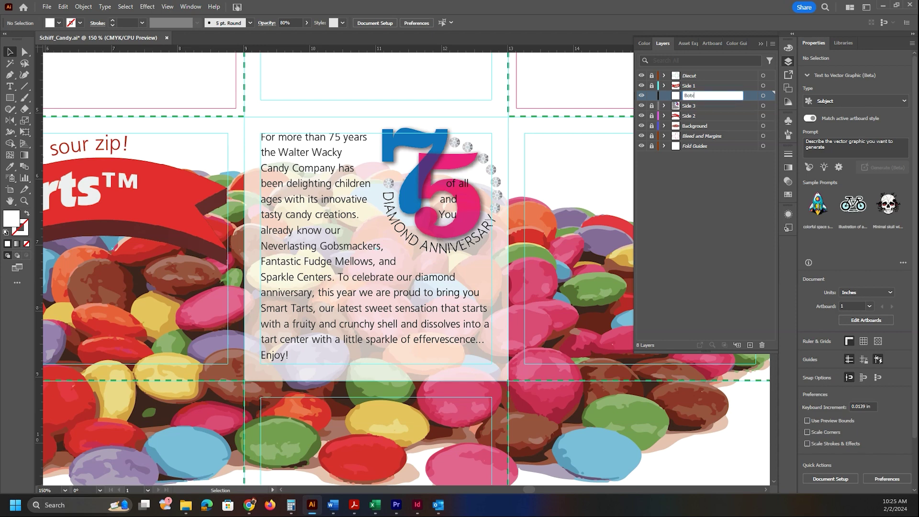
key(BackSpace)
text(x Top)
key(Return)
drag(692, 106, 698, 123)
click(702, 84)
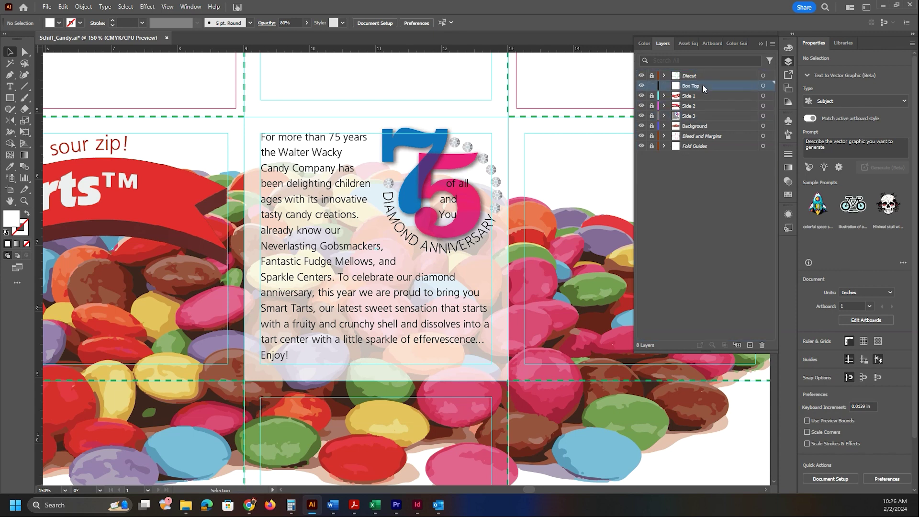
- Add an area text frame spanning the box top's margins reading "alter Wacky" in right-aligned 56 pt ATC Pyrite Heavy
scroll(498, 191, up, 10)
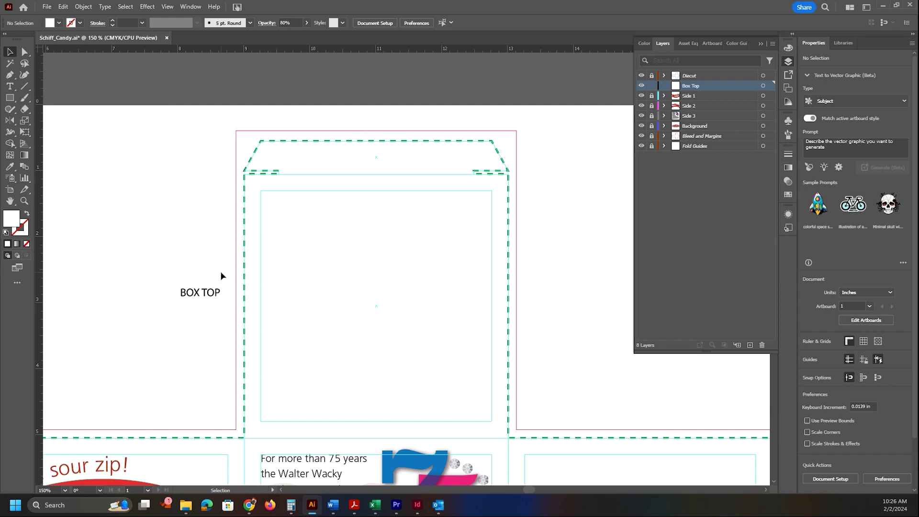
key(t)
drag(261, 228, 491, 364)
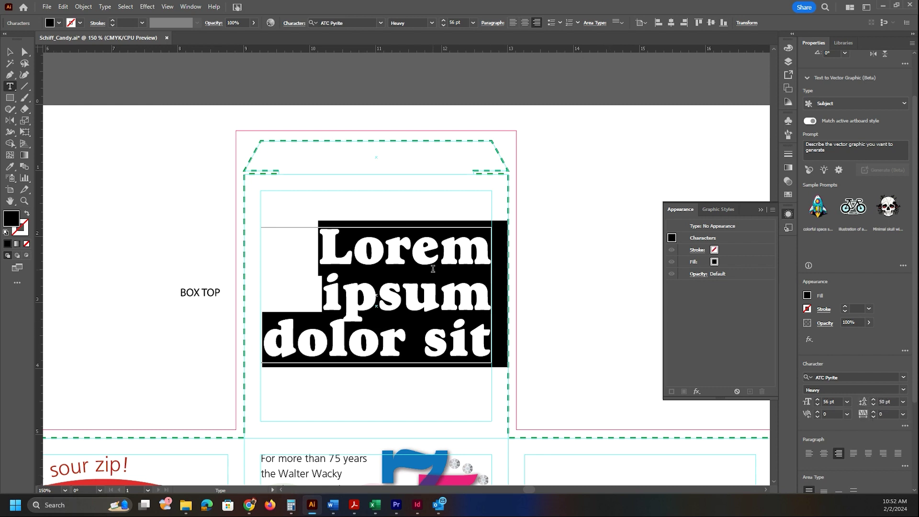
text(alter)
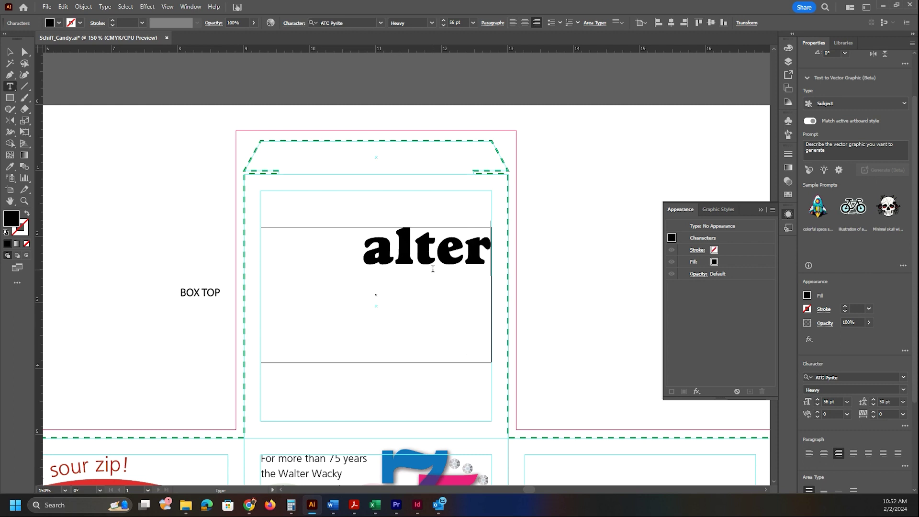
text( Wacky)
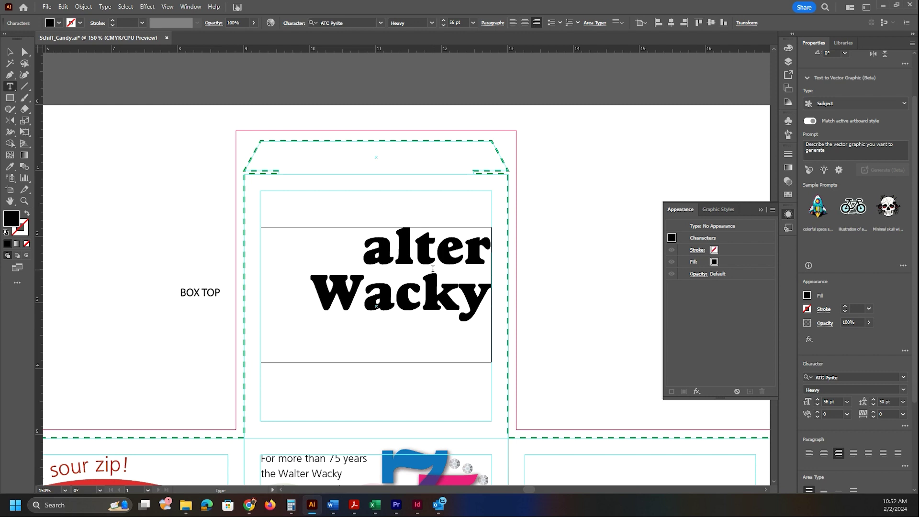
- With the Touch Type tool, enlarge and narrow the W to span both text lines, then shift it right to overlap the neighbouring letters
click(11, 86)
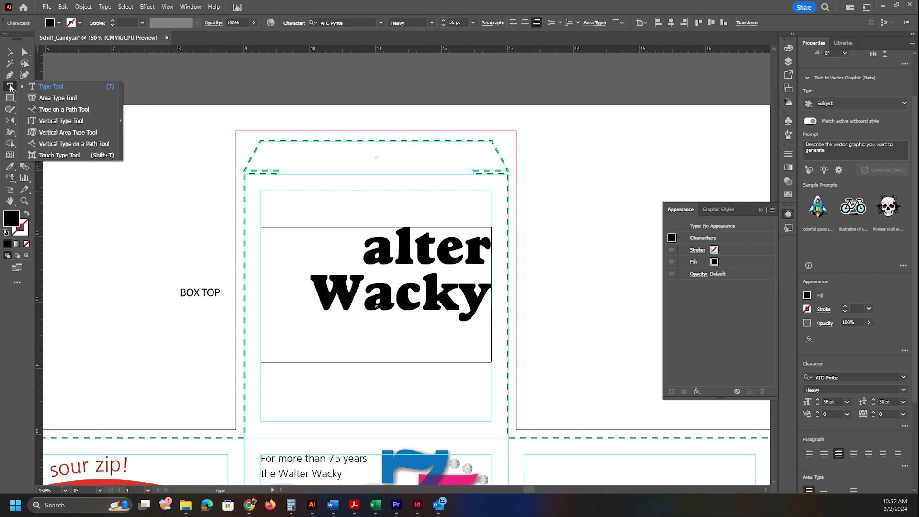
click(56, 155)
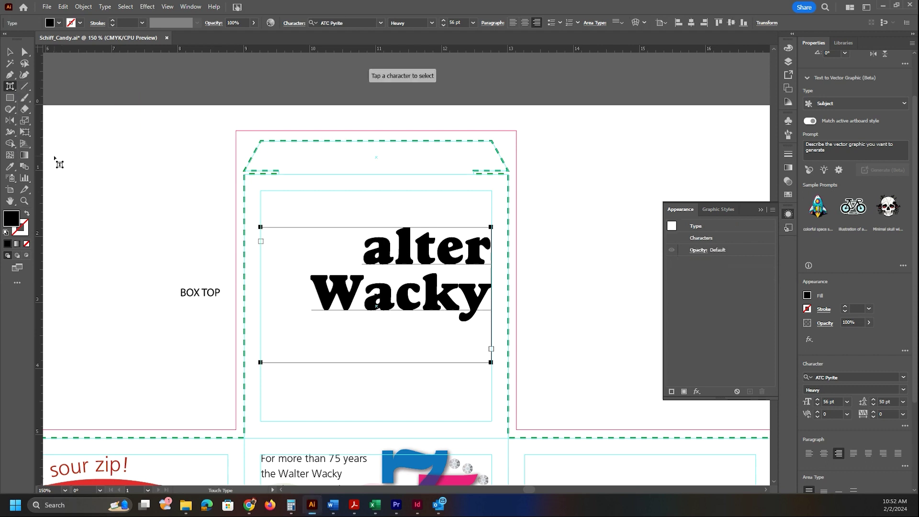
click(347, 301)
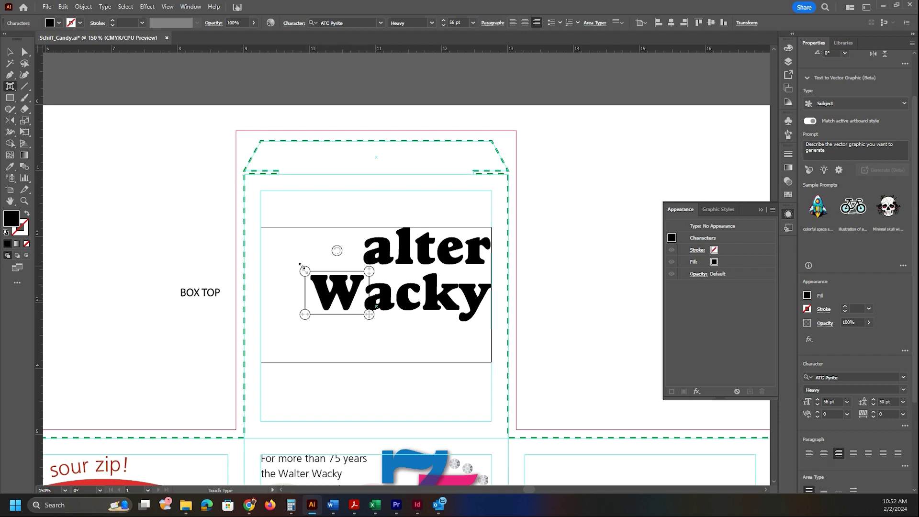
drag(305, 271, 249, 202)
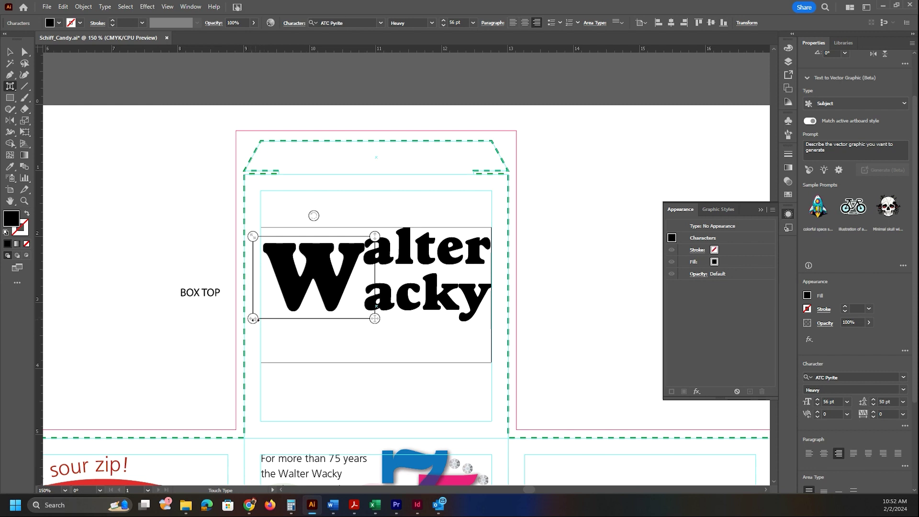
drag(251, 318, 287, 318)
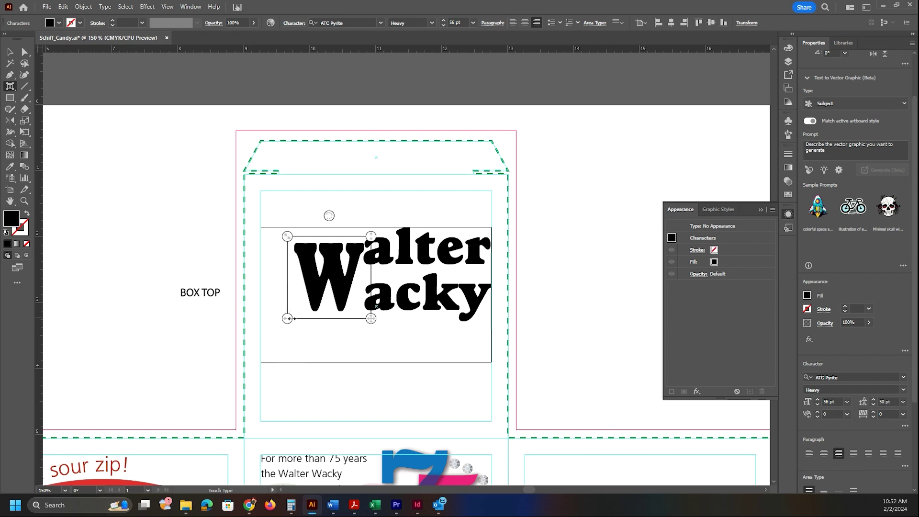
drag(286, 236, 258, 209)
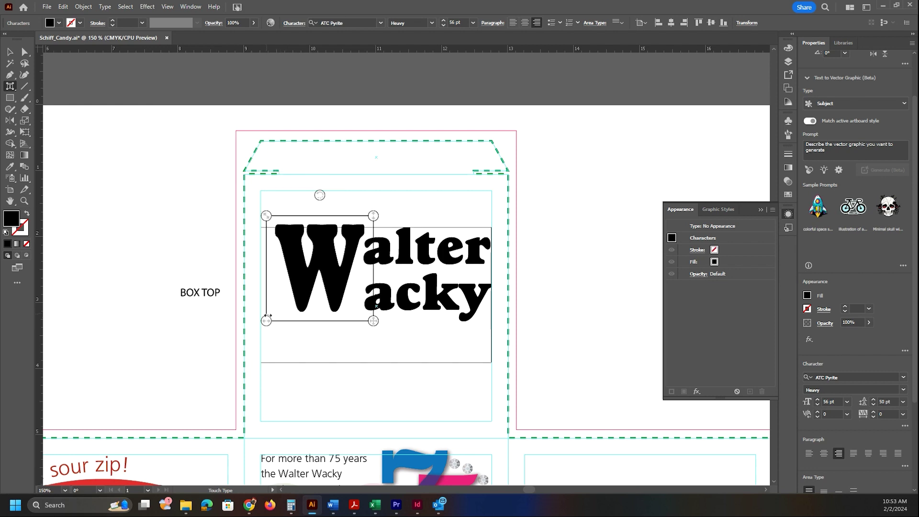
drag(265, 322, 273, 321)
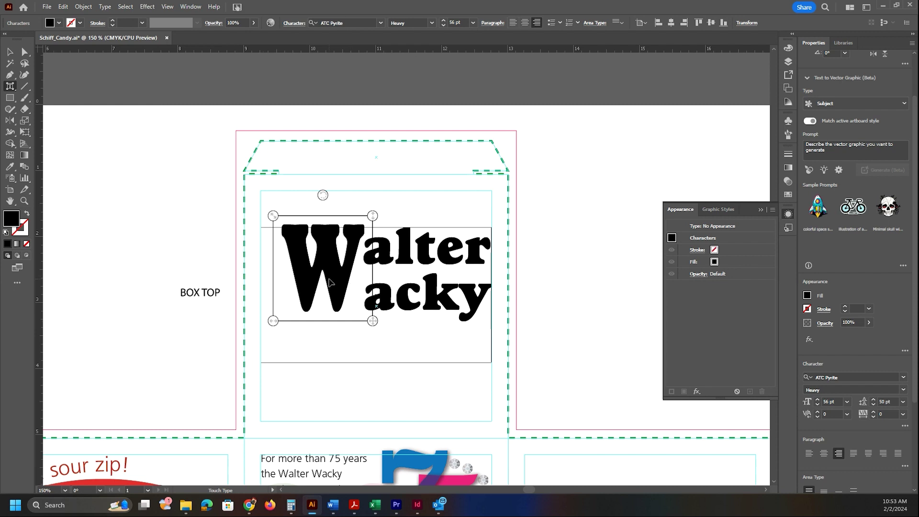
drag(335, 278, 351, 276)
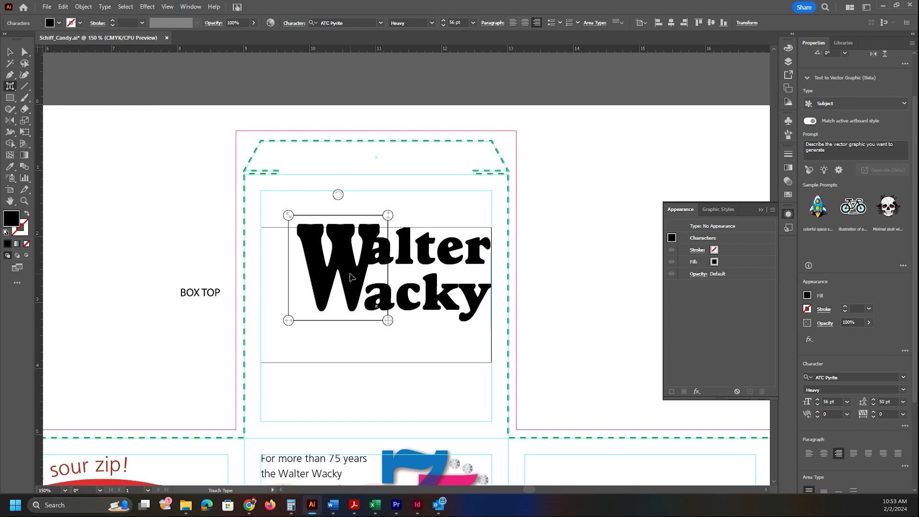
- Set the kerning between the k and y in "Wacky" to 50 with the Type tool
click(460, 286)
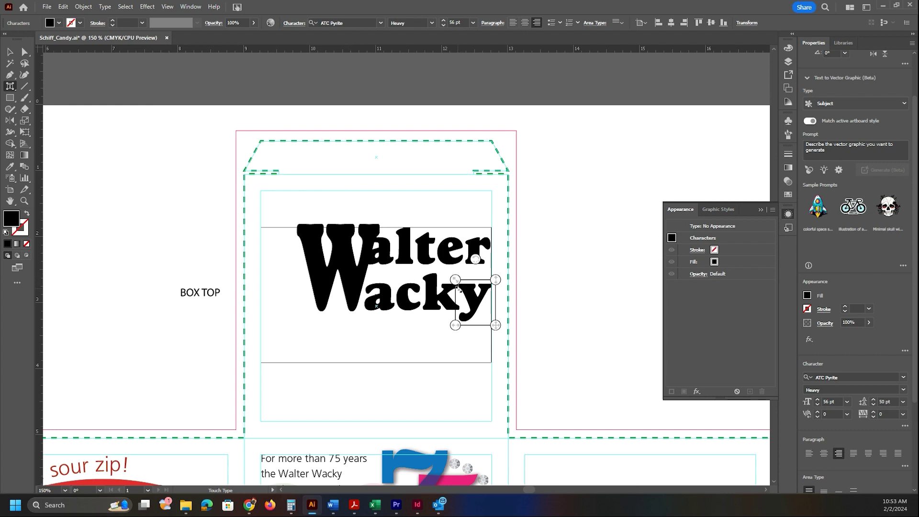
click(12, 87)
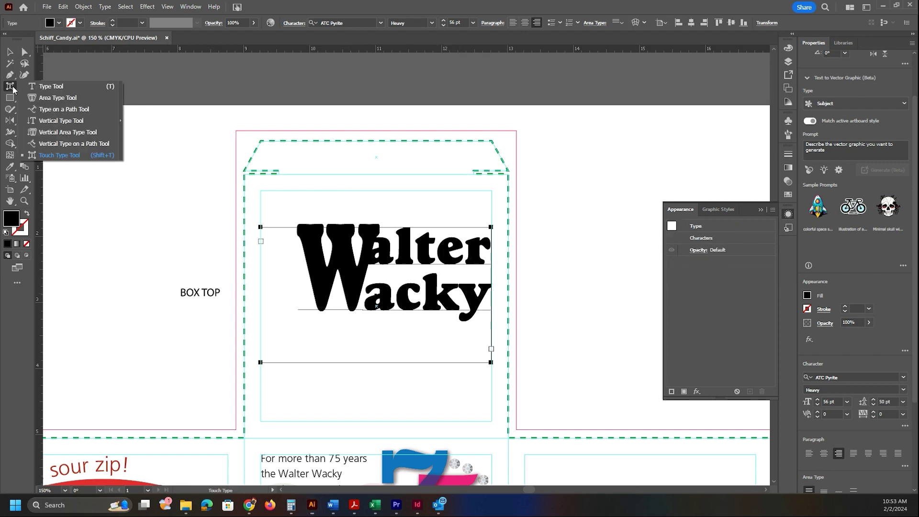
click(45, 87)
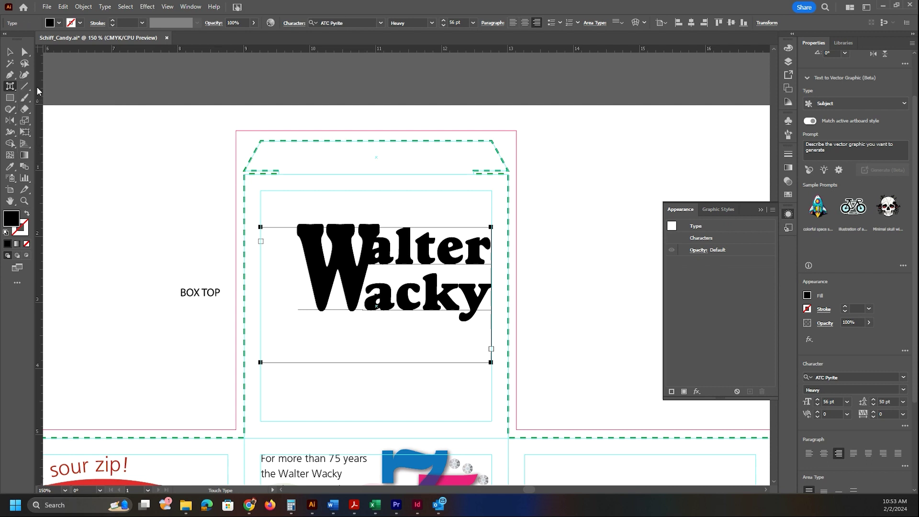
click(459, 289)
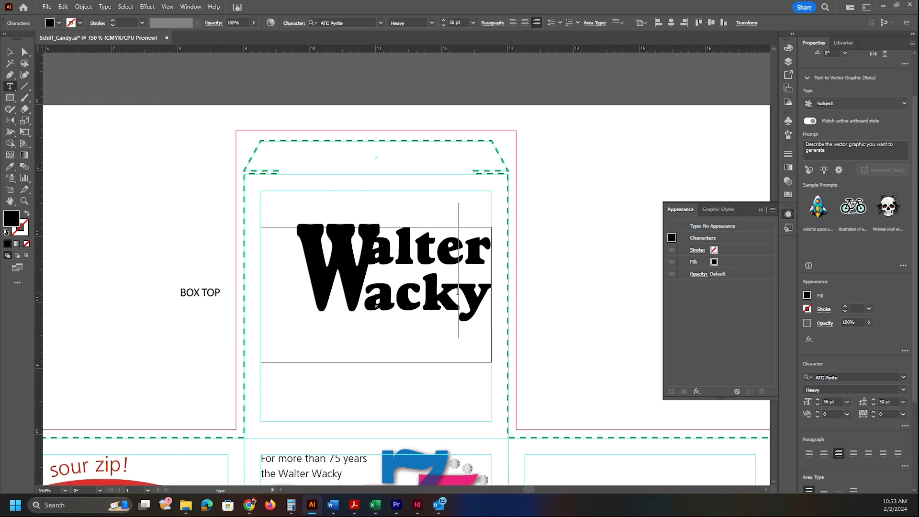
click(816, 412)
click(816, 412)
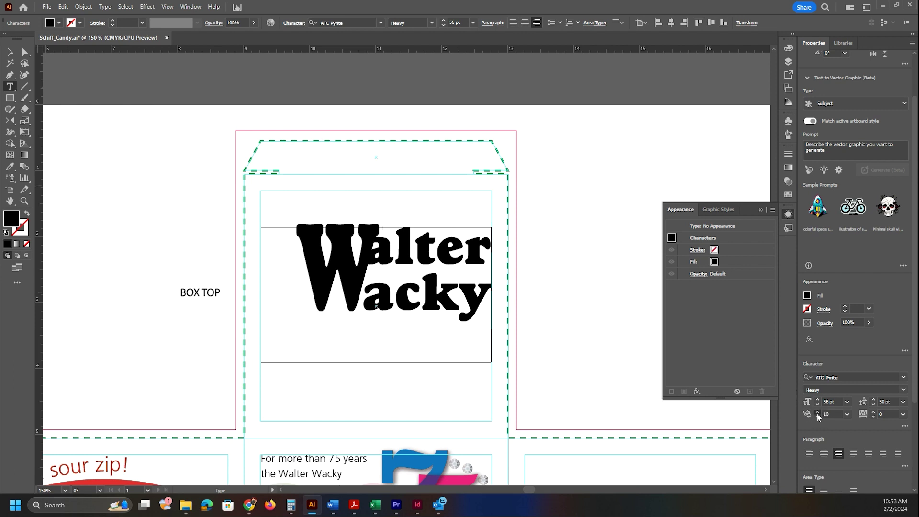
click(816, 412)
click(816, 412)
click(816, 412)
click(817, 412)
click(817, 412)
click(816, 412)
click(816, 412)
click(817, 412)
click(816, 412)
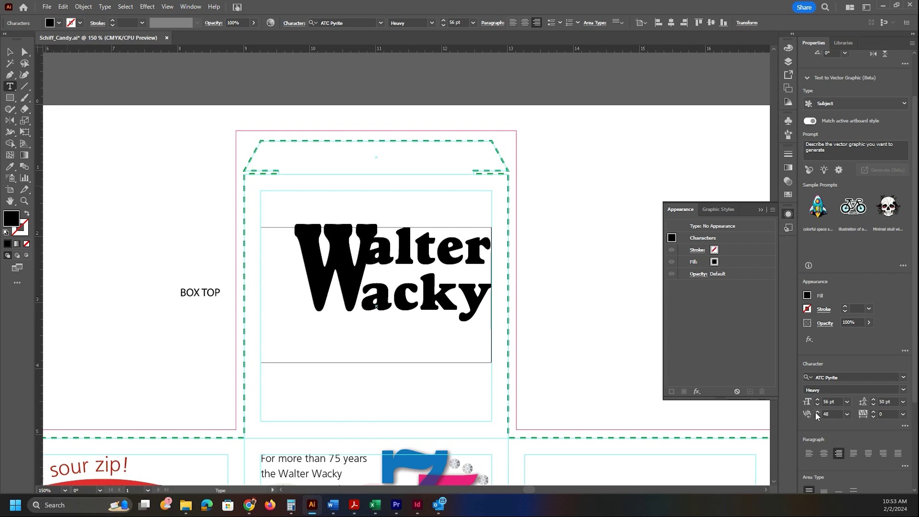
click(816, 412)
- Tighten the kerning between the e and r, and between the t and e, in "Walter"
click(817, 416)
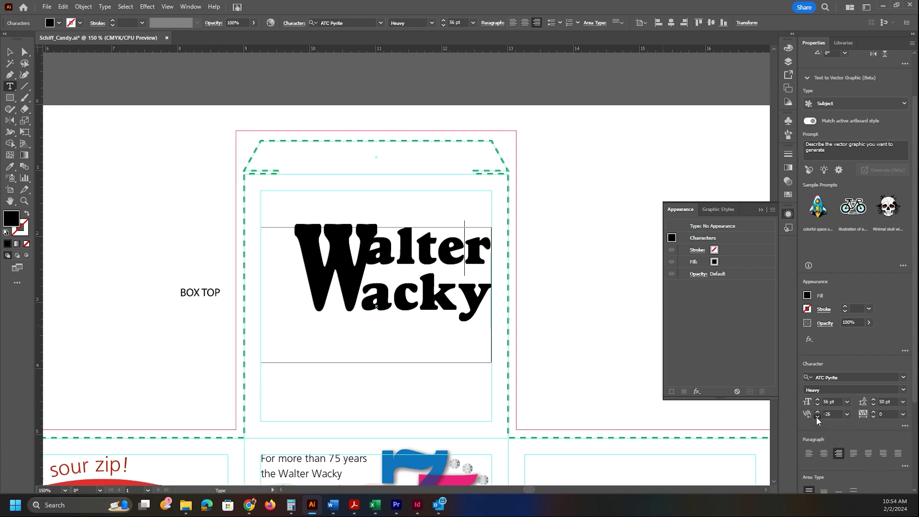
click(436, 255)
key(Right)
key(Left)
click(816, 416)
click(817, 416)
click(816, 417)
click(817, 417)
click(815, 416)
click(816, 416)
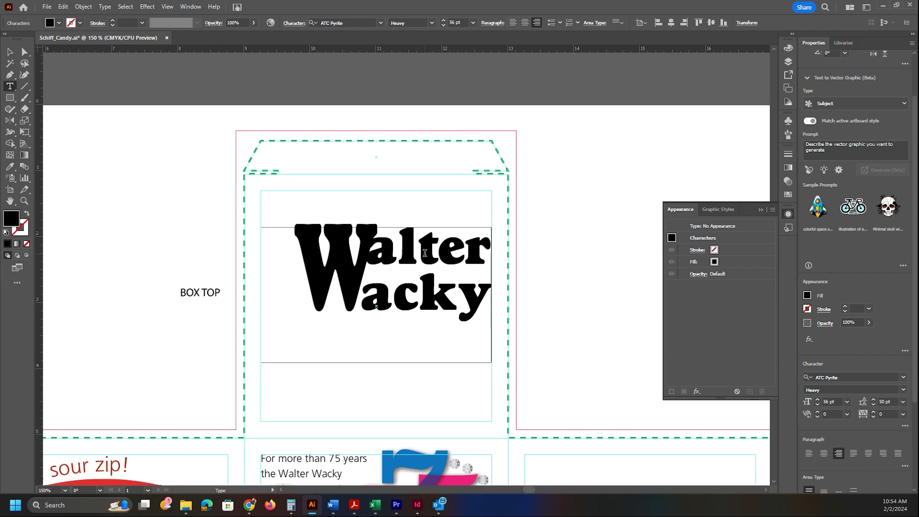
- Set the kerning between the l and t, and between the a and l, in "Walter" to -32
click(822, 416)
click(415, 241)
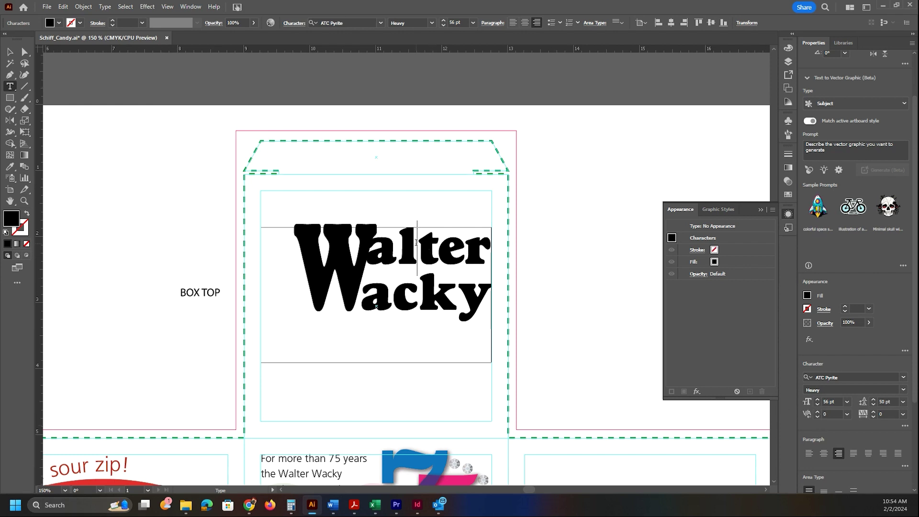
click(824, 414)
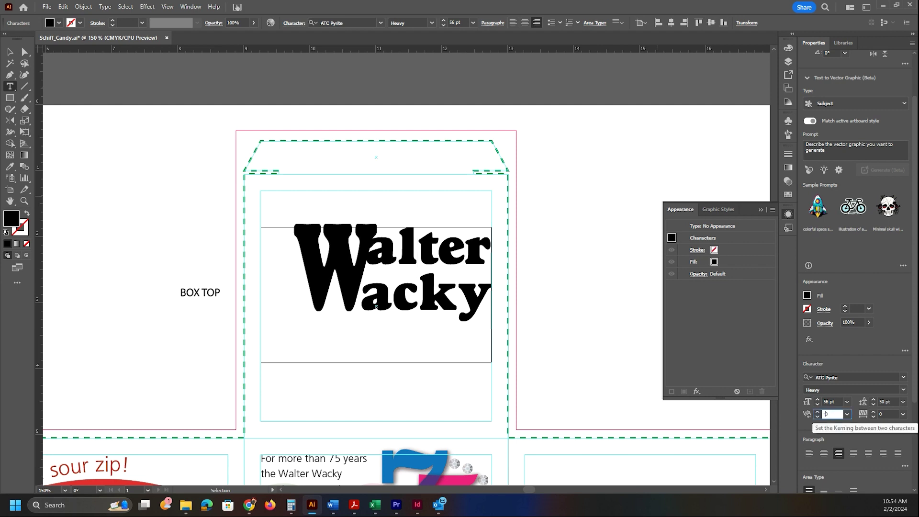
key(Return)
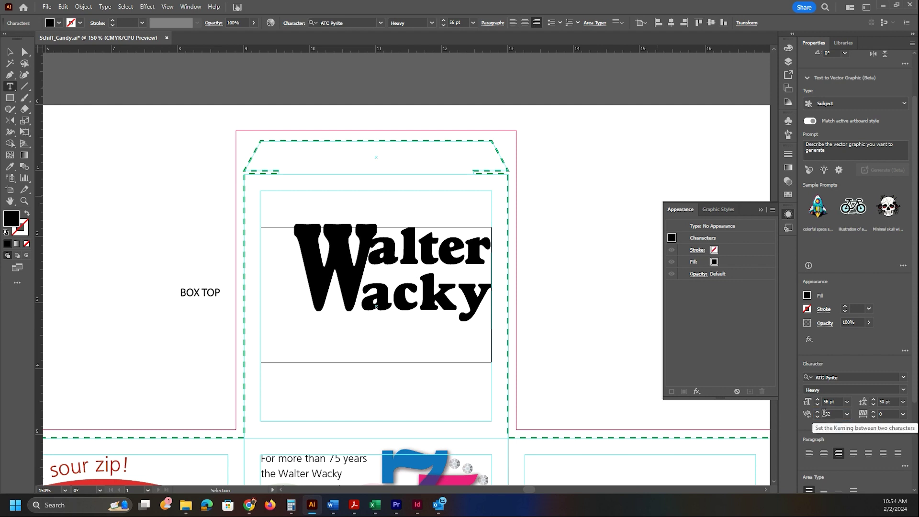
click(406, 247)
click(843, 415)
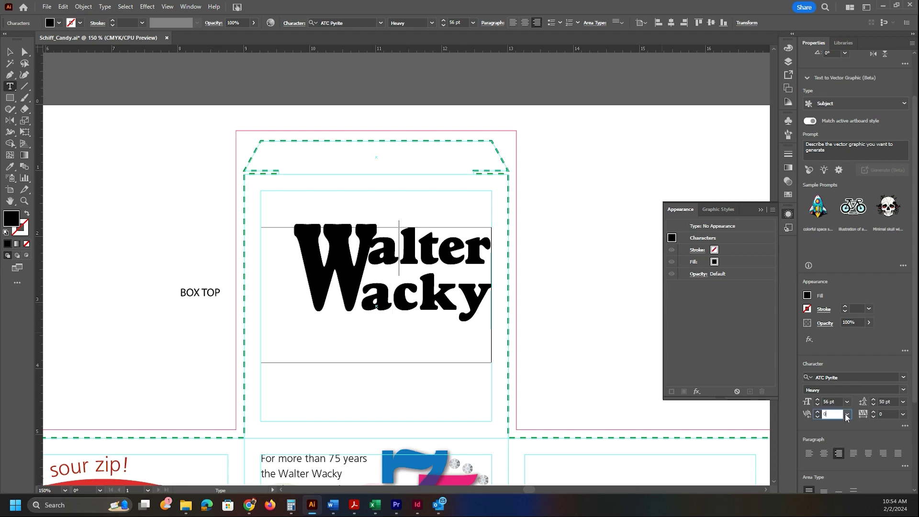
key(BackSpace)
text(-32)
key(Return)
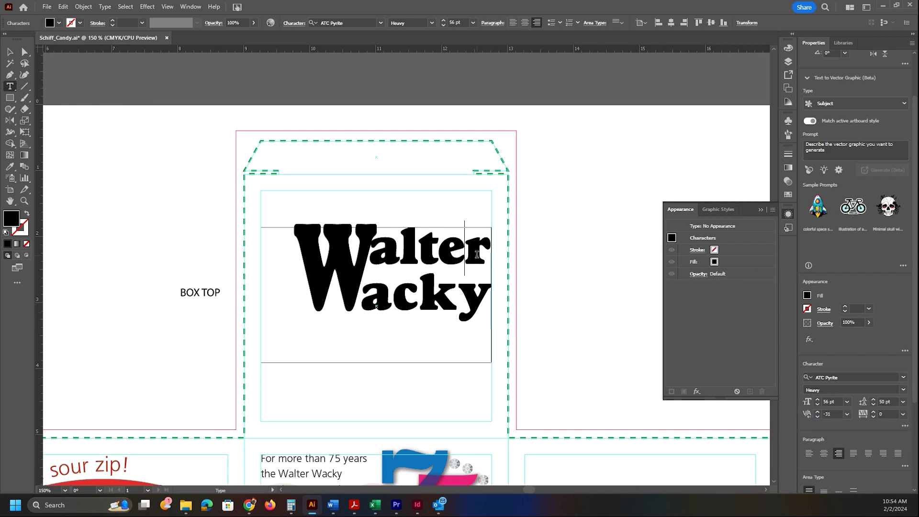
- Set the kerning in "Walter" to -40 between e and r, t and e, and l and t
click(833, 412)
text(-40)
key(Return)
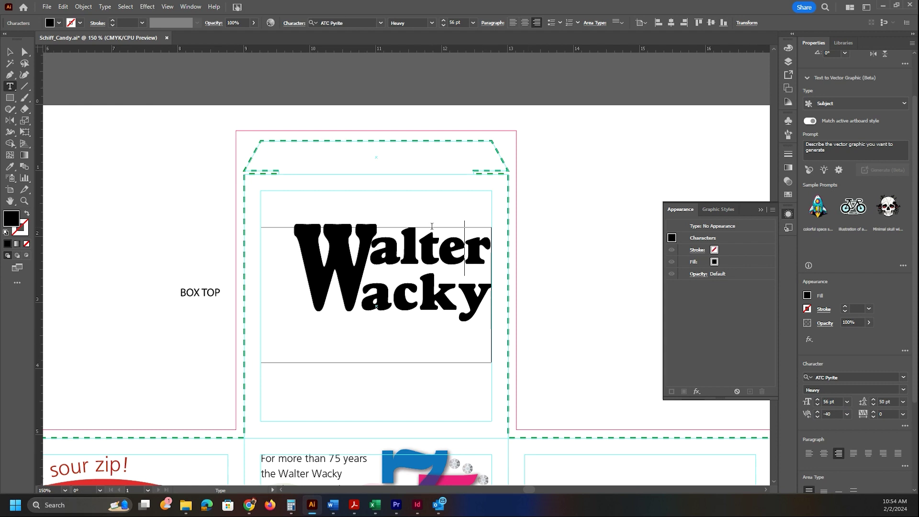
key(Down)
key(Left)
click(827, 414)
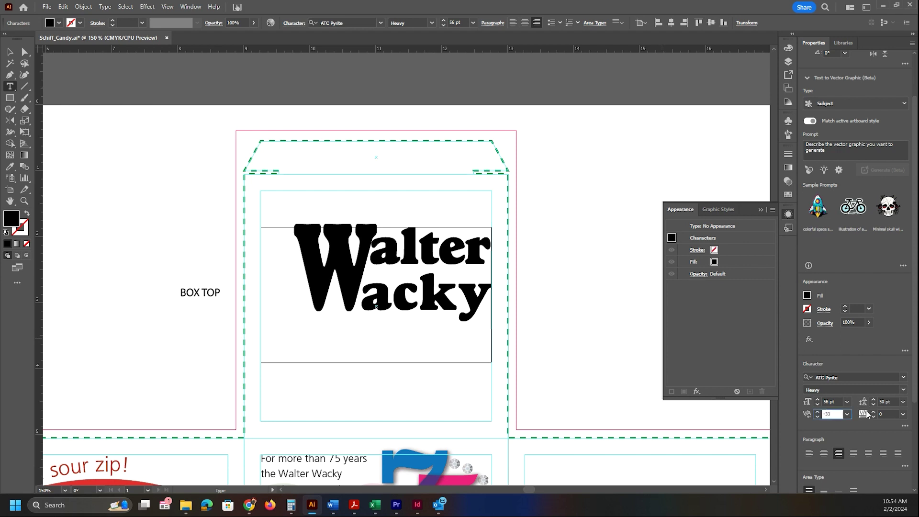
text(-40)
key(Return)
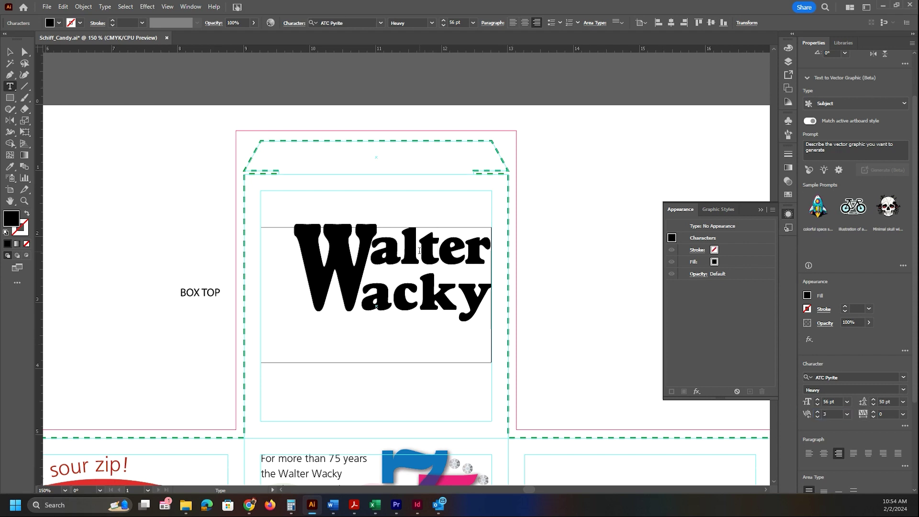
key(alt+Left)
click(831, 413)
text(-40)
key(Return)
- Raise the kerning after the y at the end of "Wacky" to 105 to shift the second line left
scroll(751, 415, up, 1)
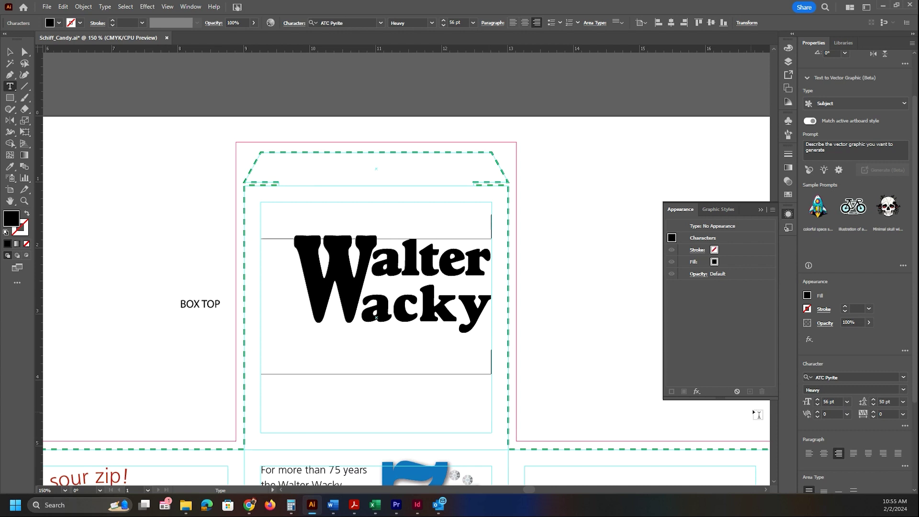
scroll(823, 415, up, 1)
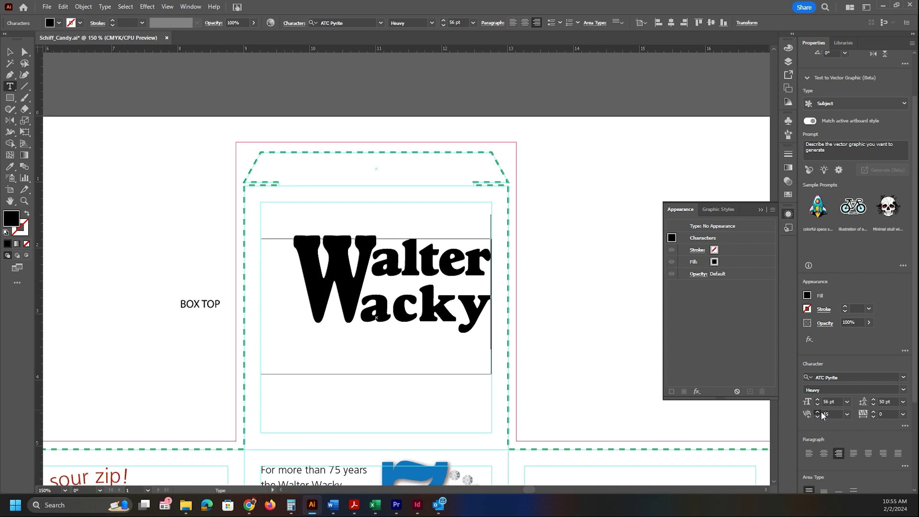
scroll(823, 416, down, 2)
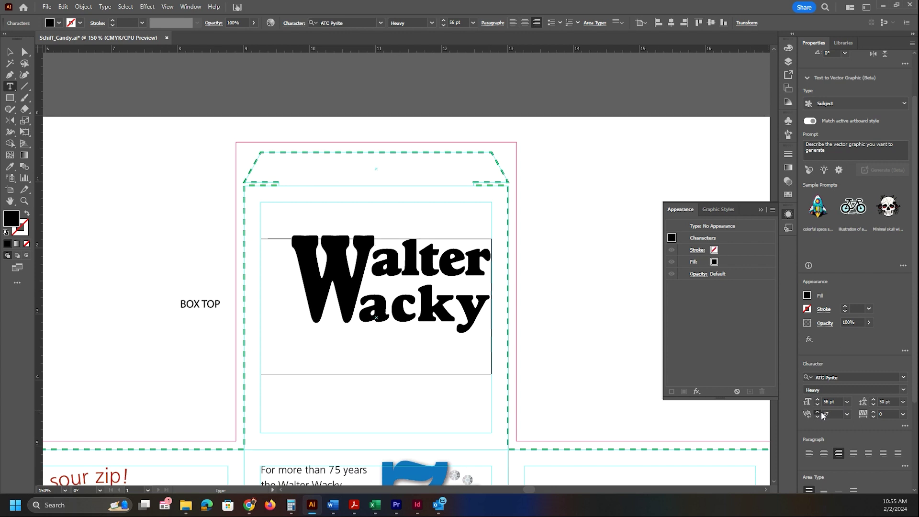
scroll(823, 415, down, 3)
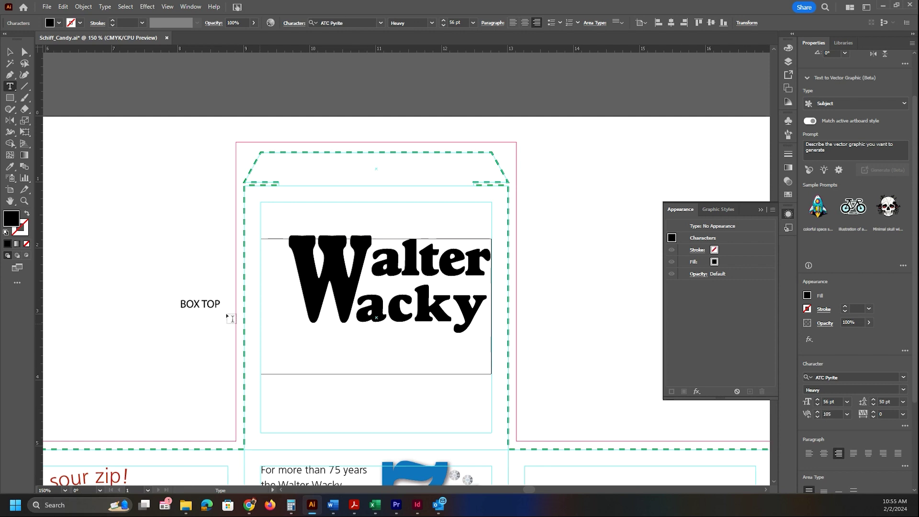
- Reset the kerning of the letters "ack" in "Wacky", then widen the gap between the k and y again
click(320, 281)
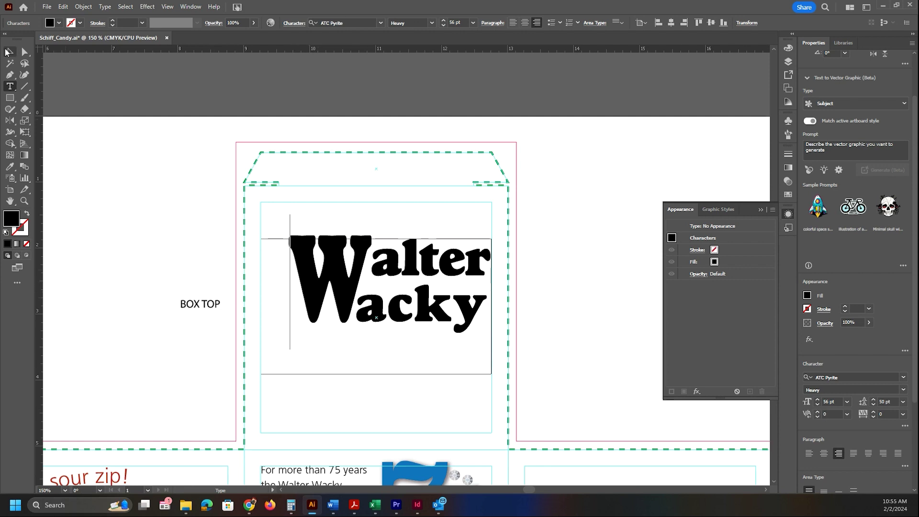
click(10, 52)
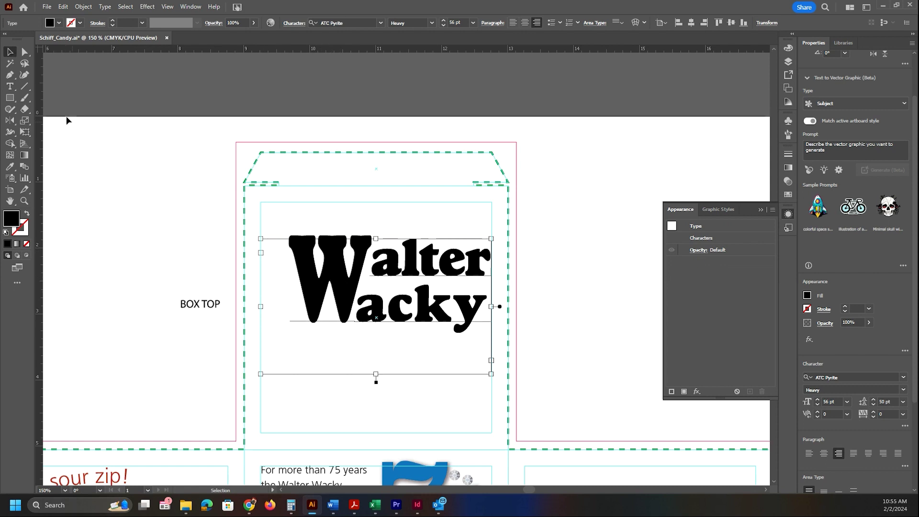
click(11, 87)
click(11, 87)
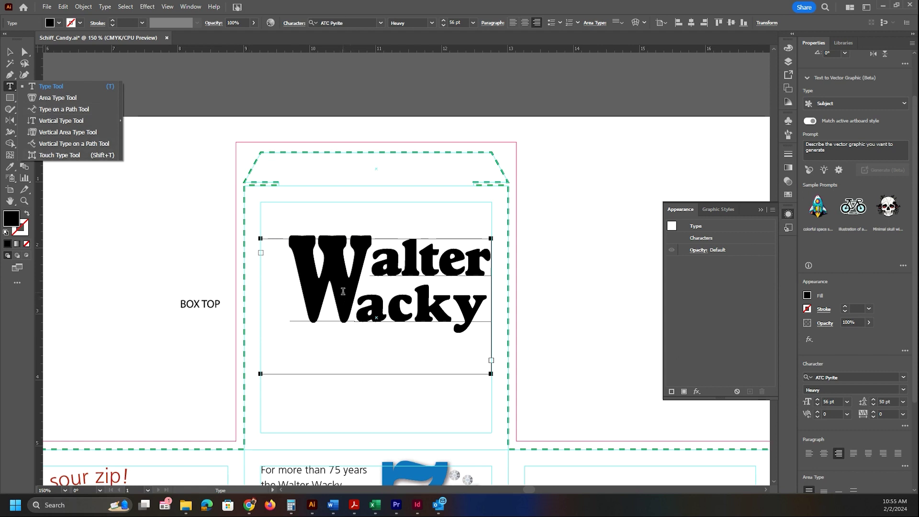
key(v)
double_click(451, 303)
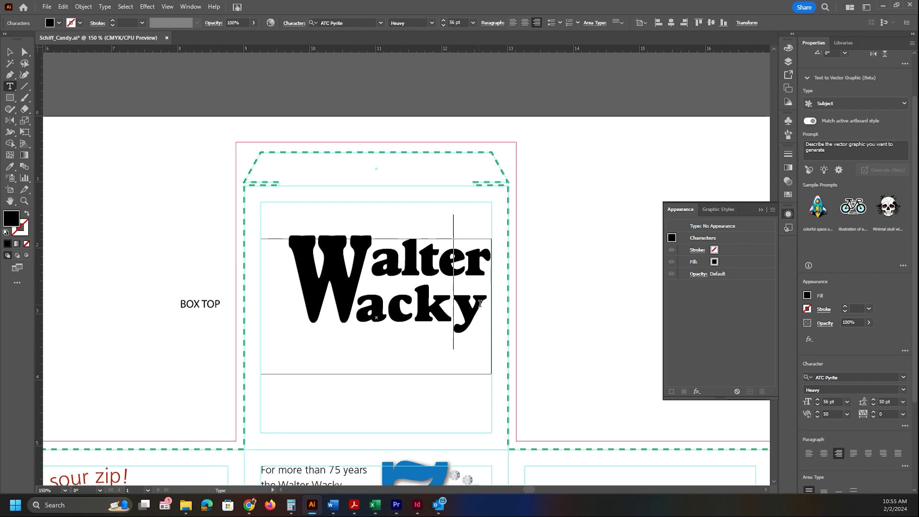
drag(453, 305, 368, 304)
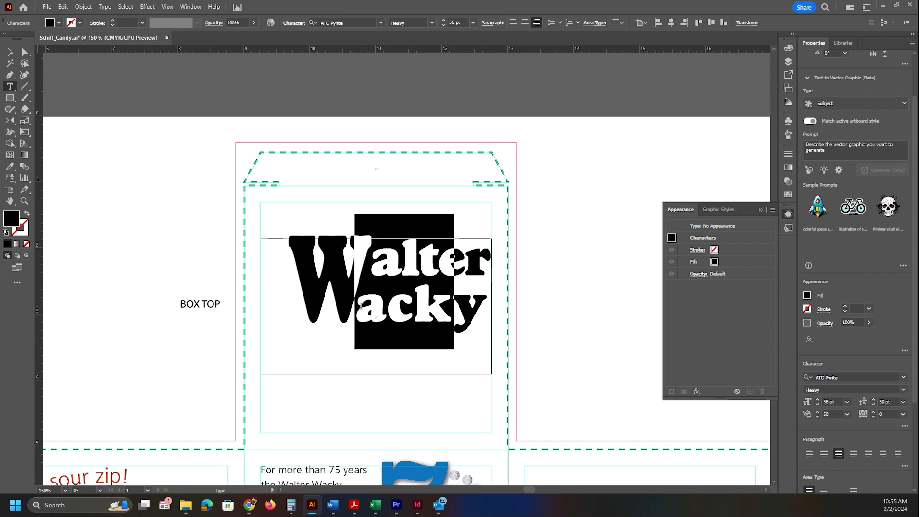
click(417, 293)
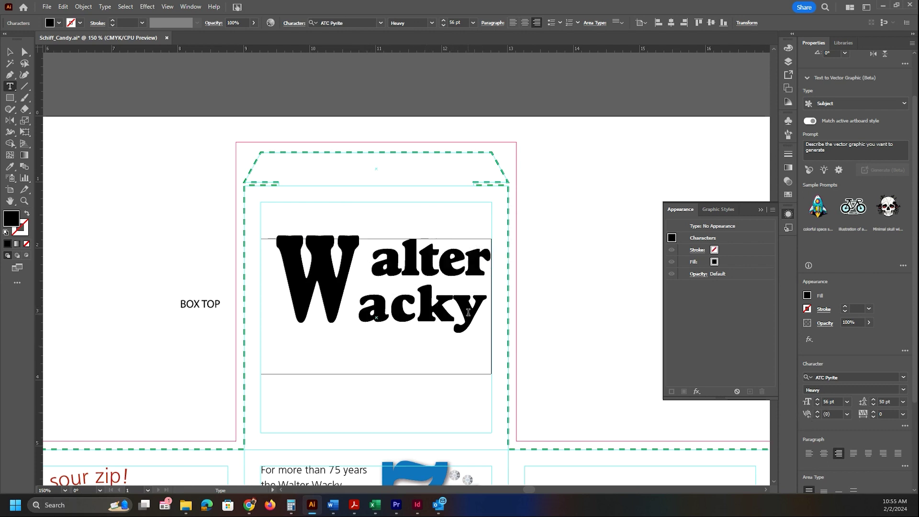
key(alt+Right)
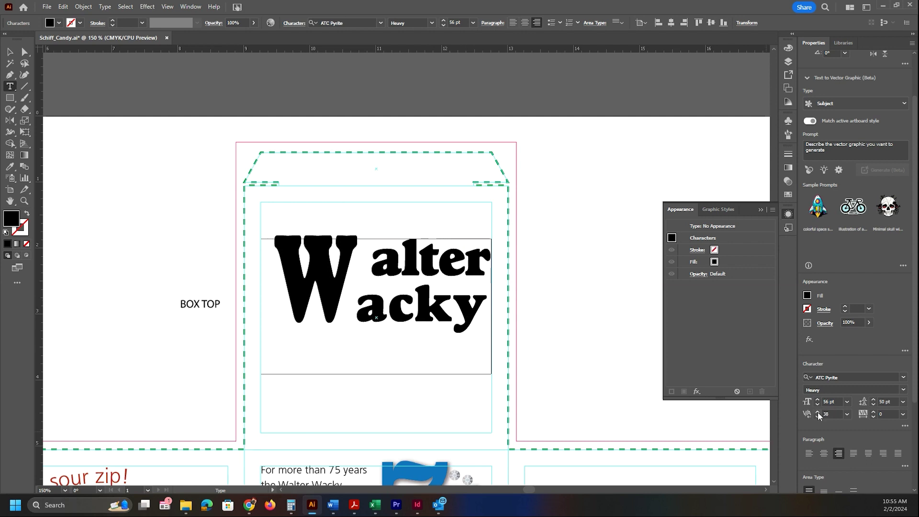
- With the Touch Type tool, shift the large W right until it overlaps both lines' first letters again, and deselect the text
ctrl+click(505, 378)
click(335, 290)
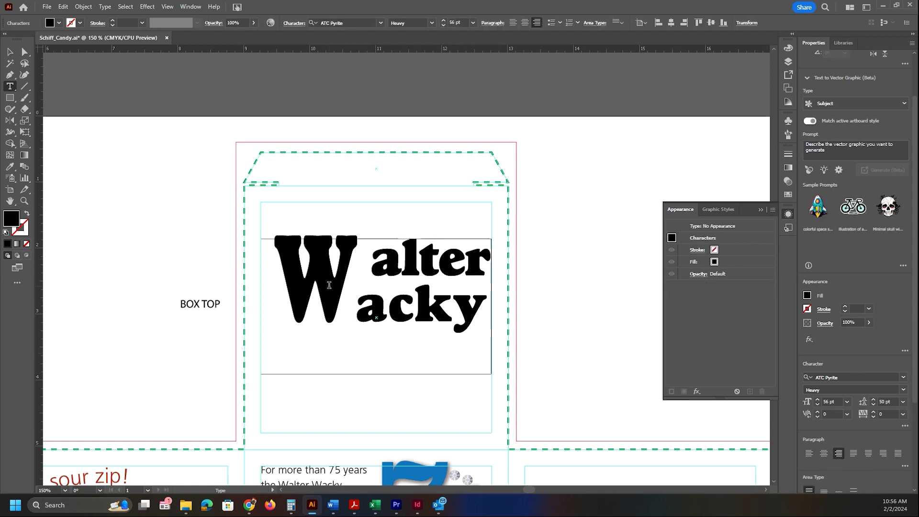
click(8, 89)
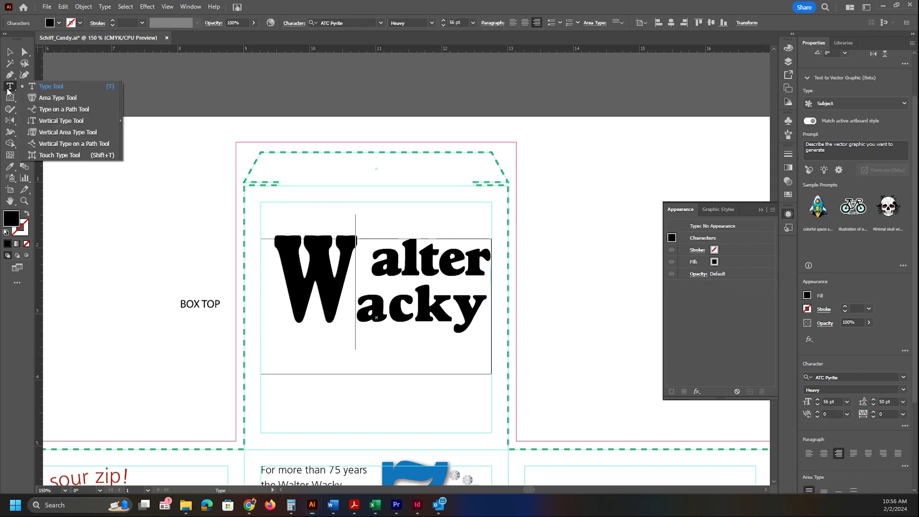
click(59, 155)
click(322, 280)
drag(322, 280, 337, 281)
click(184, 263)
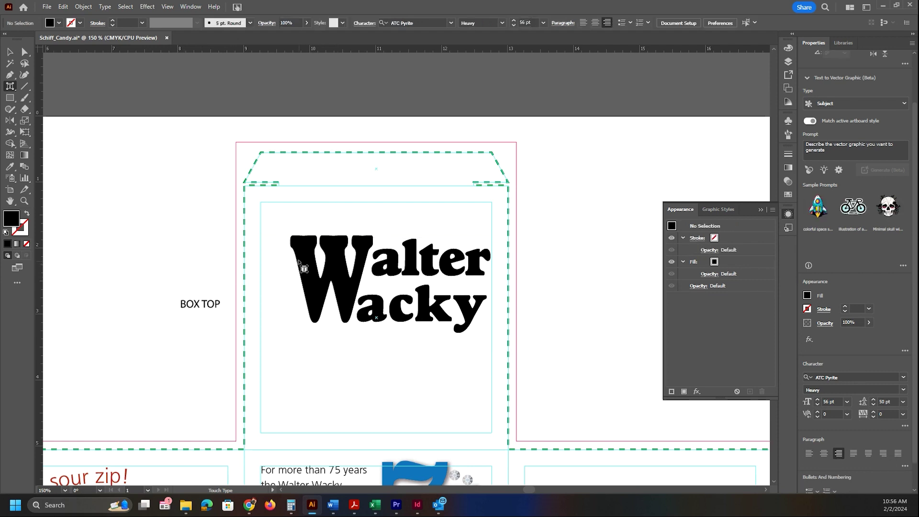
- Move the logotype down and left on the box top and shrink its text frame's left and bottom edges to fit the lettering
click(9, 51)
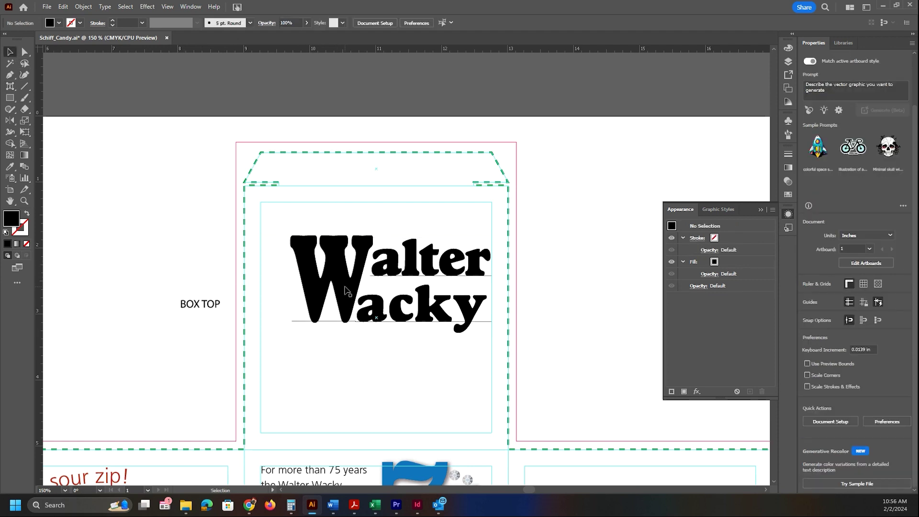
click(379, 271)
drag(378, 271, 358, 301)
drag(246, 323, 273, 324)
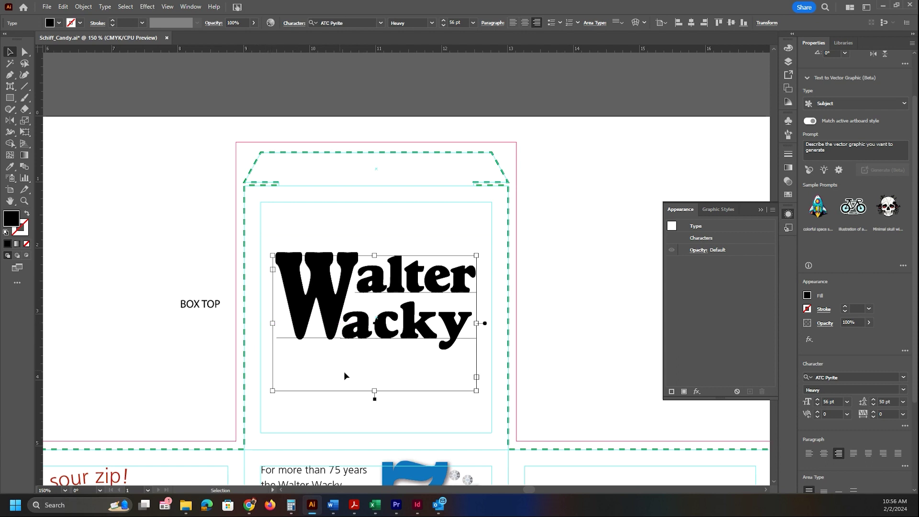
drag(374, 390, 375, 351)
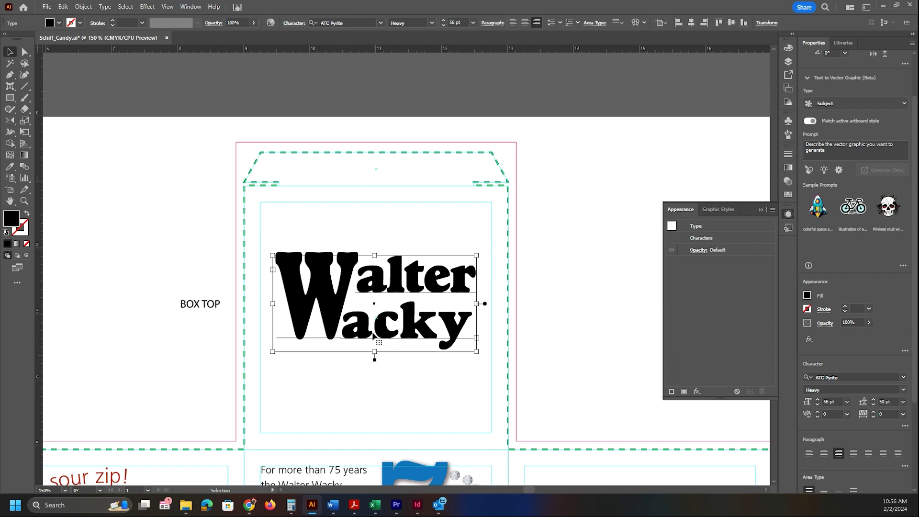
- Reposition the logotype near the middle of the box top's margins and save the document
drag(340, 302, 338, 307)
drag(338, 308, 337, 316)
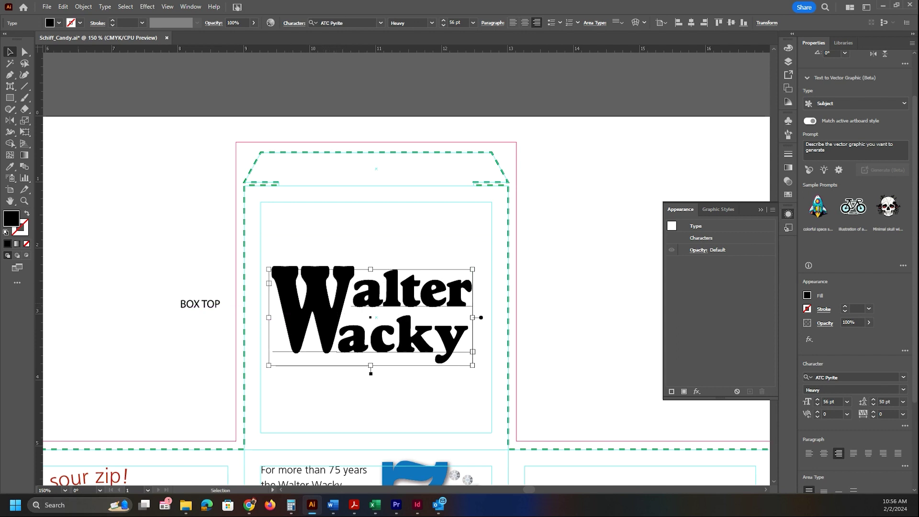
click(249, 504)
key(ctrl+s)
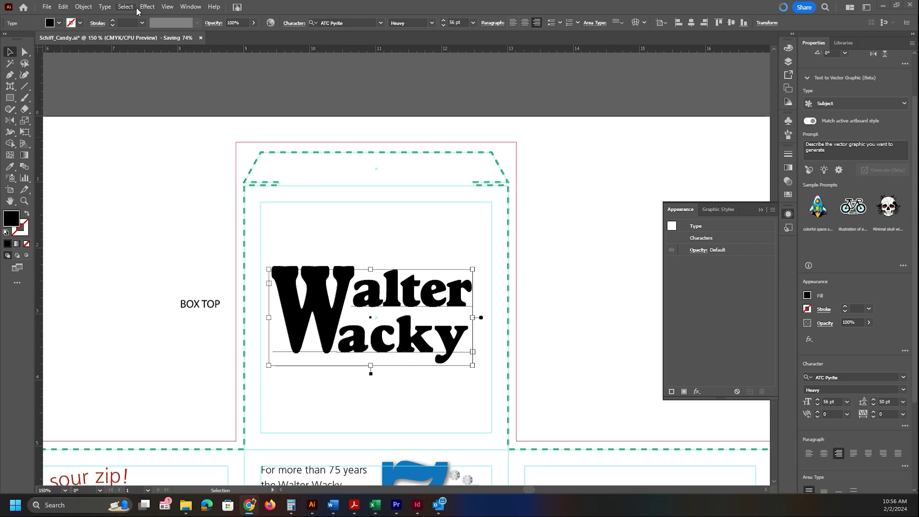
- Apply the Scribble 1 graphic style from the Scribble Effects library to the Walter Wacky logotype and close the library
click(190, 7)
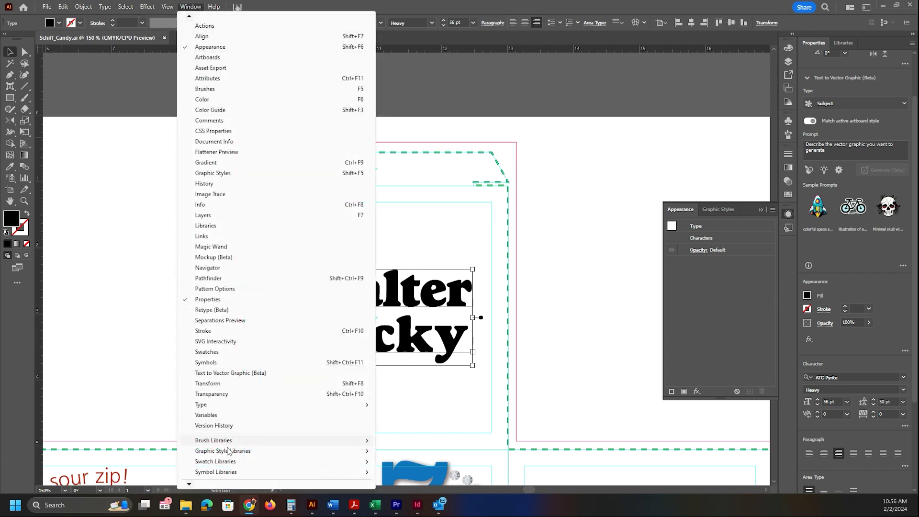
mouse_move(229, 451)
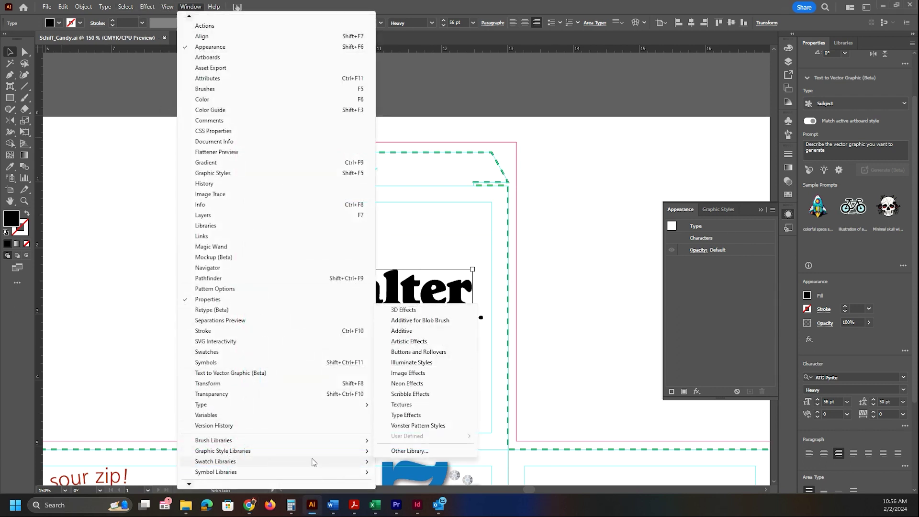
click(428, 393)
click(415, 254)
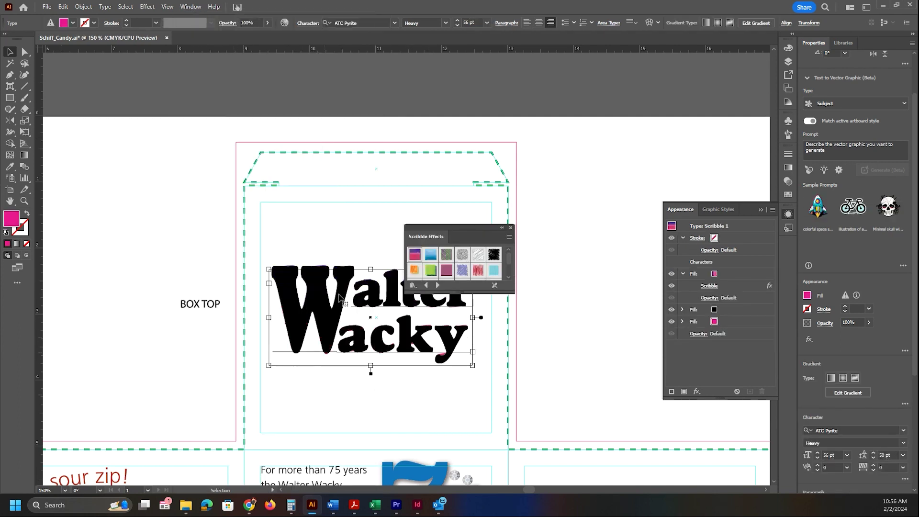
click(511, 228)
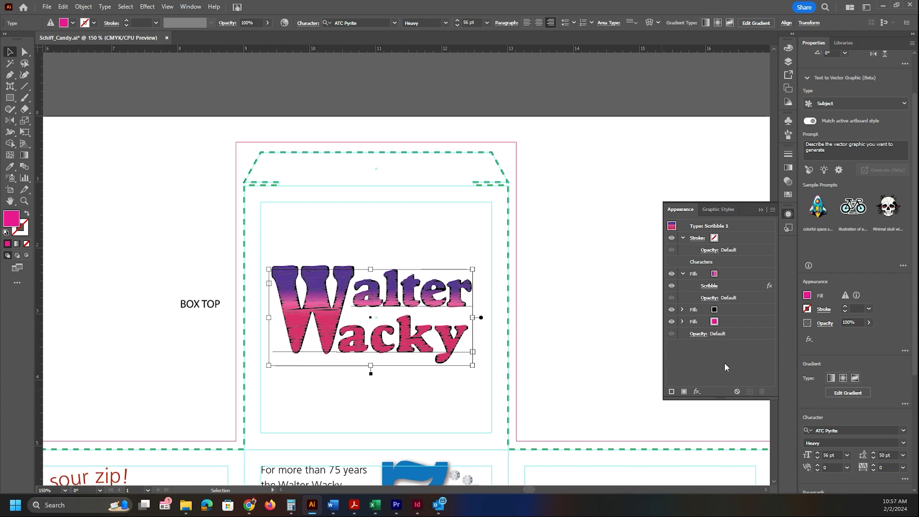
- Draw a small text frame centred below the logotype and set its font to ATC Coral
right_click(11, 87)
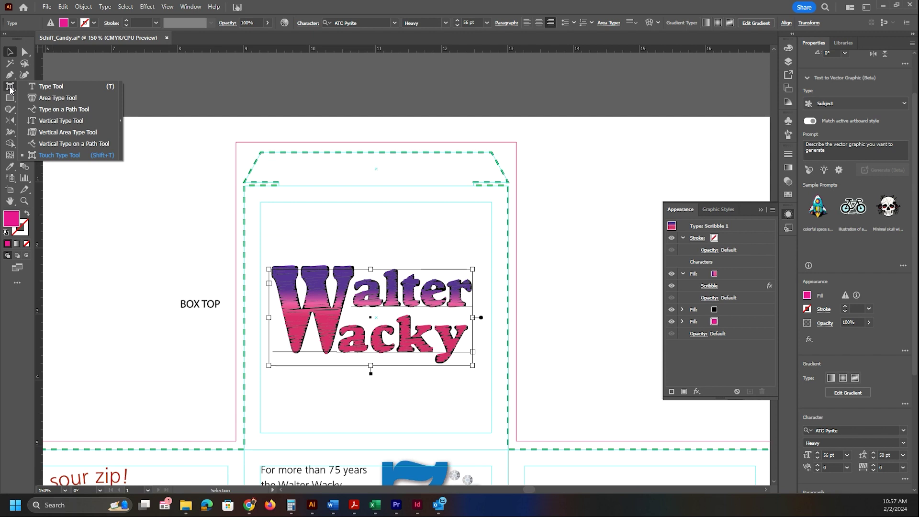
click(51, 86)
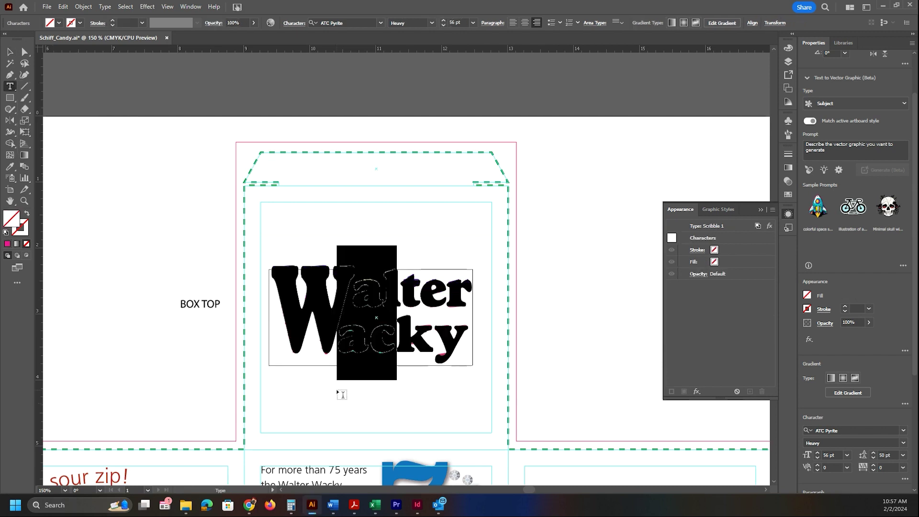
drag(330, 397, 404, 407)
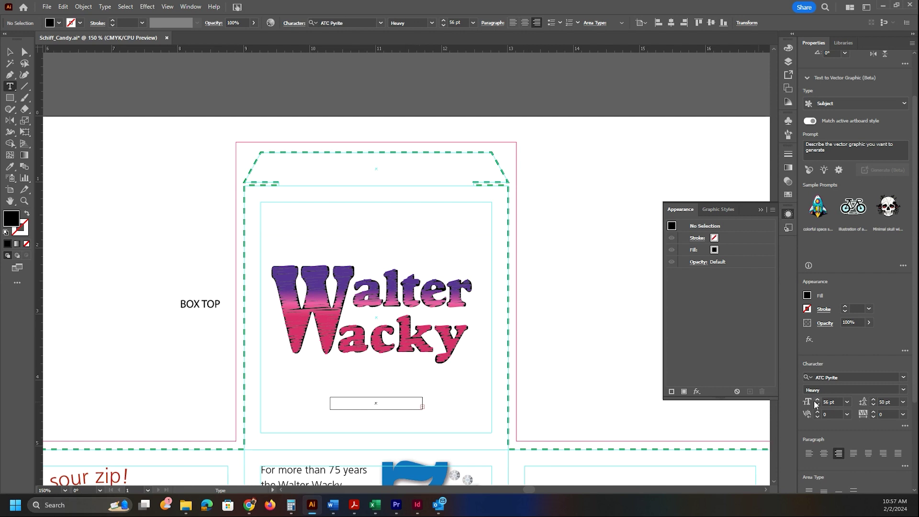
click(826, 402)
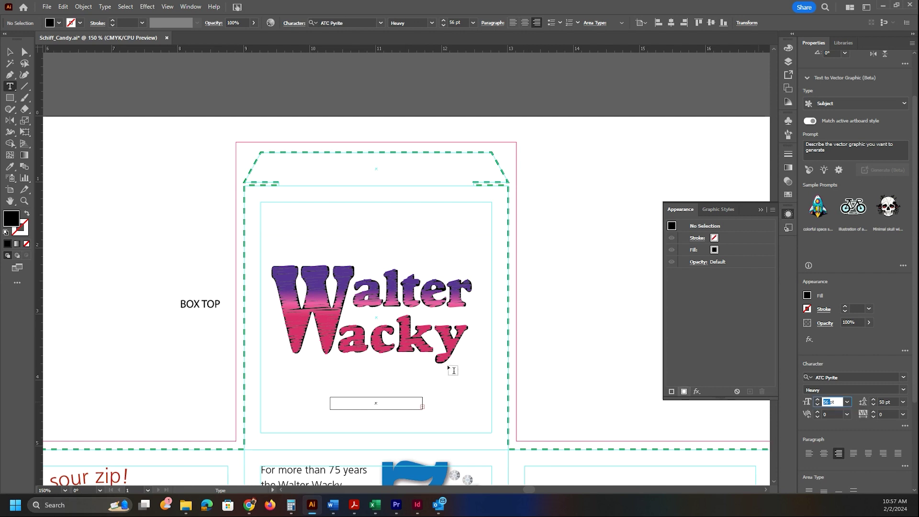
click(10, 53)
click(379, 396)
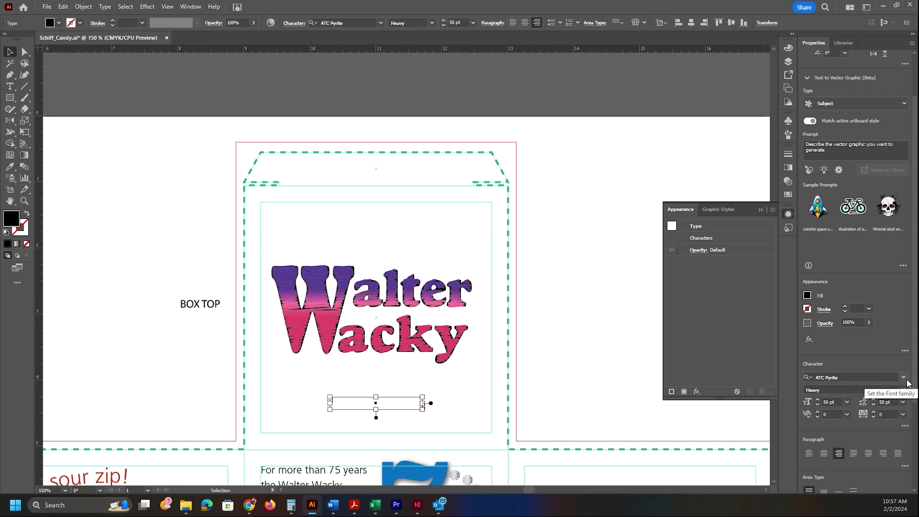
click(905, 378)
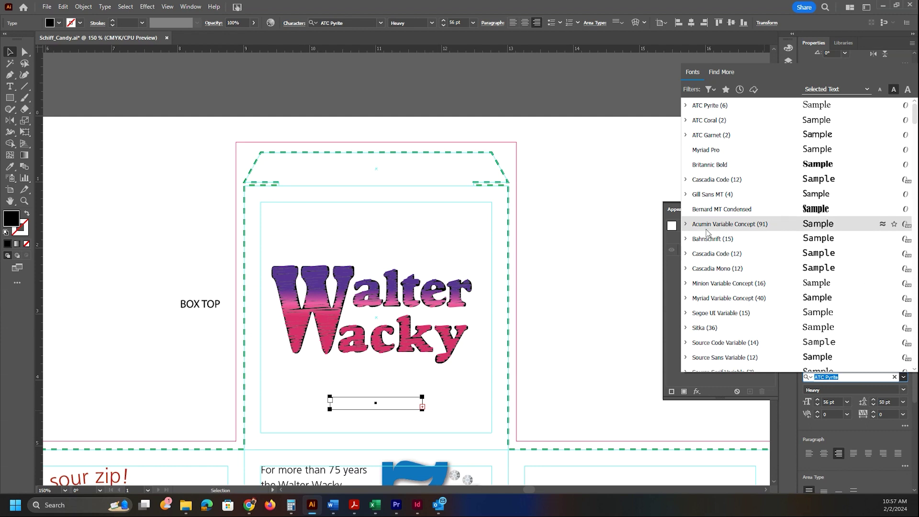
click(718, 123)
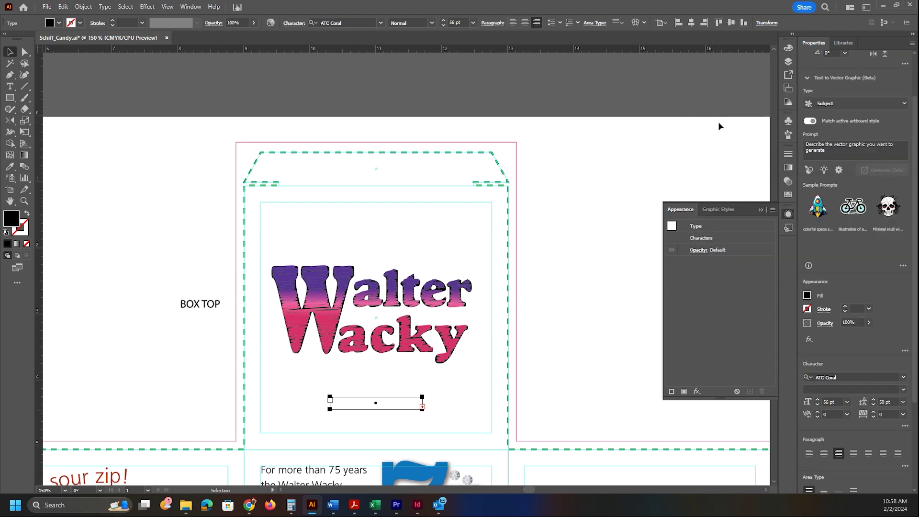
- Enlarge the frame, enter the placeholder text "adf", and format it as ATC Coral Normal, 15 pt, with Auto leading
double_click(287, 414)
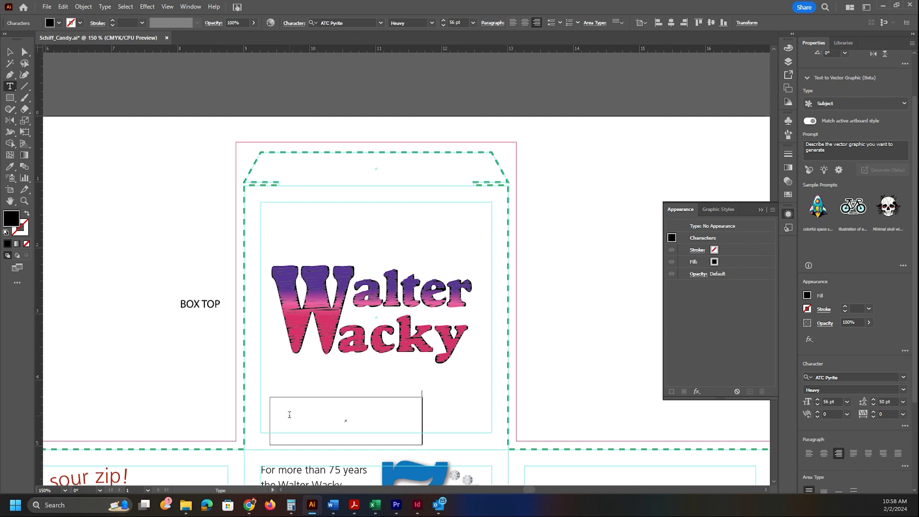
text(adf)
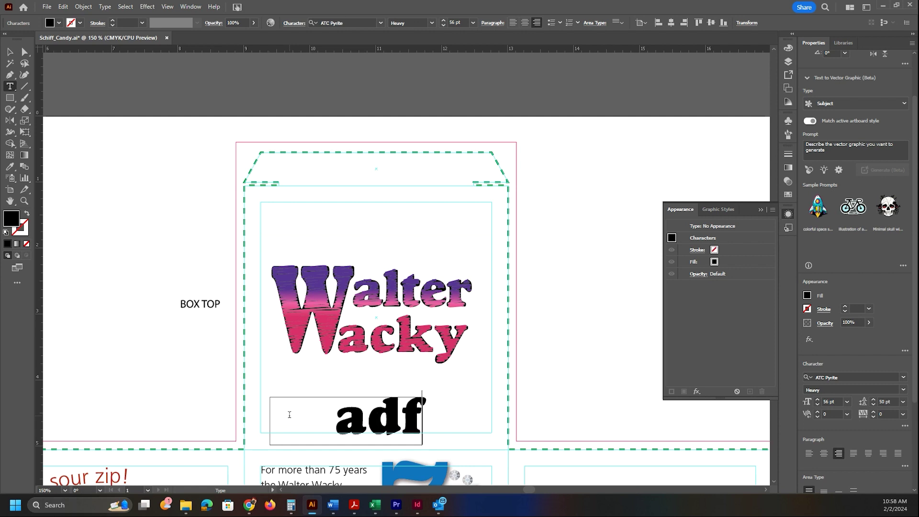
drag(289, 415, 423, 417)
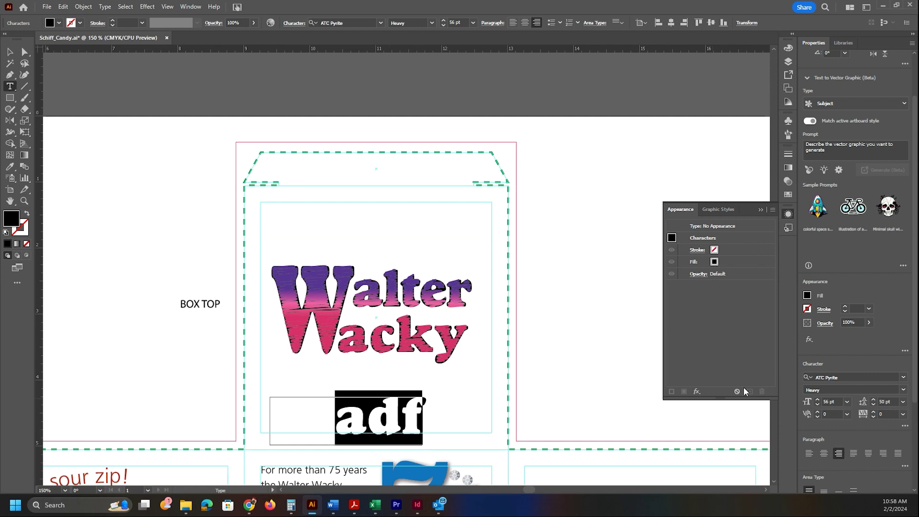
key(ctrl+z)
click(903, 402)
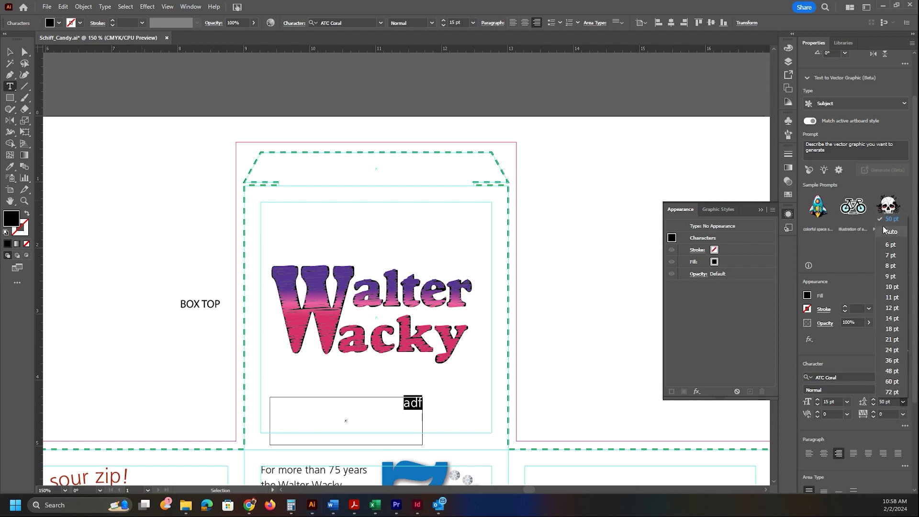
click(891, 231)
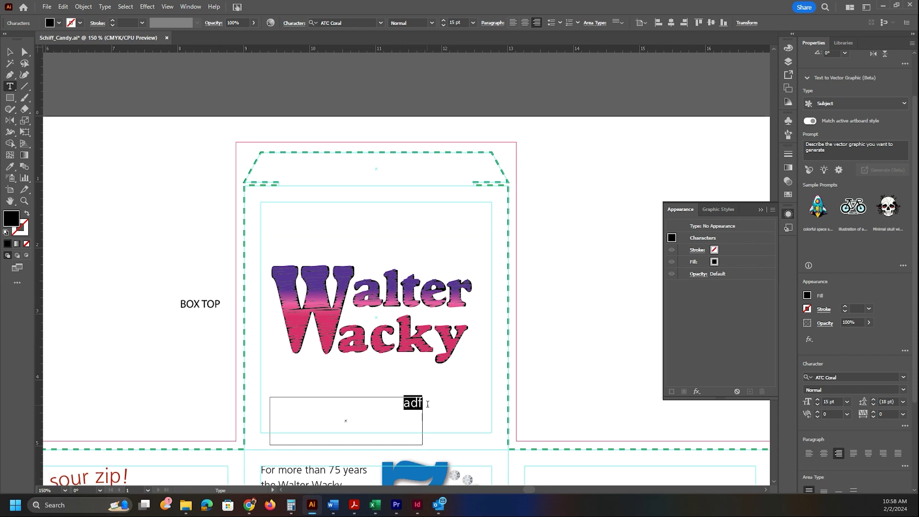
- Fill the placeholder text with the pinkish-red swatch and replace it with "Candy Company"
click(806, 296)
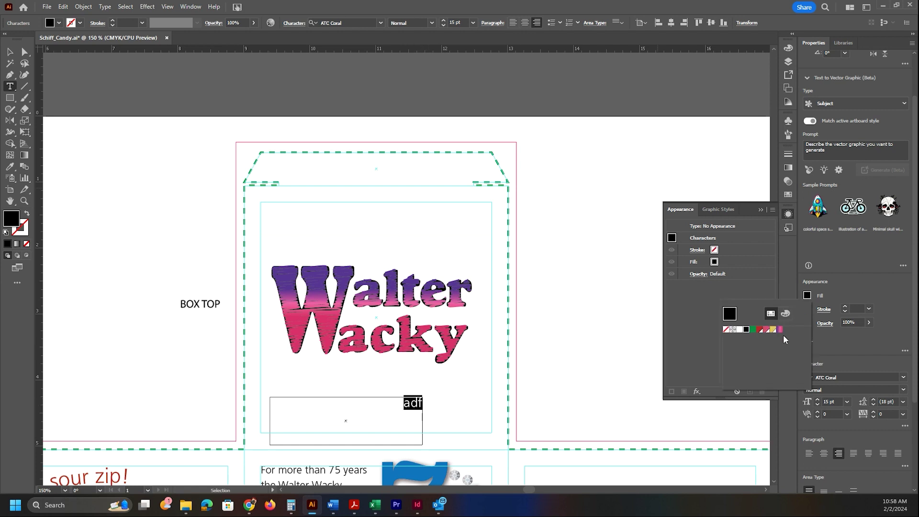
click(764, 330)
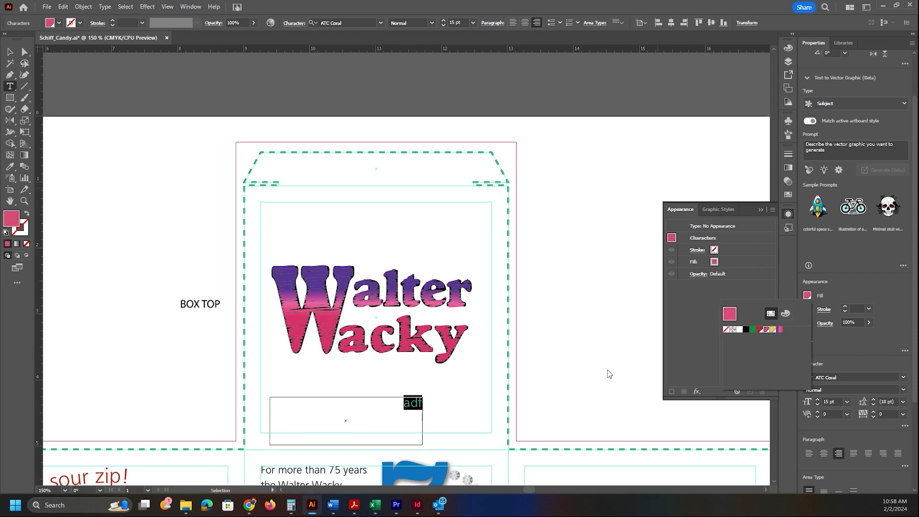
click(409, 404)
double_click(408, 405)
text(Candy Company)
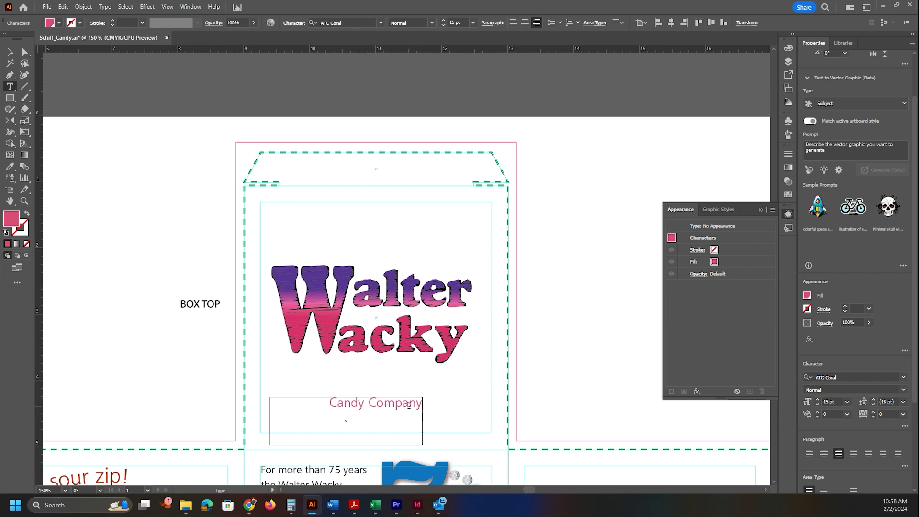
- Shrink the Candy Company frame to fit its text and move it up directly beneath "Wacky"
key(Escape)
drag(270, 444, 375, 410)
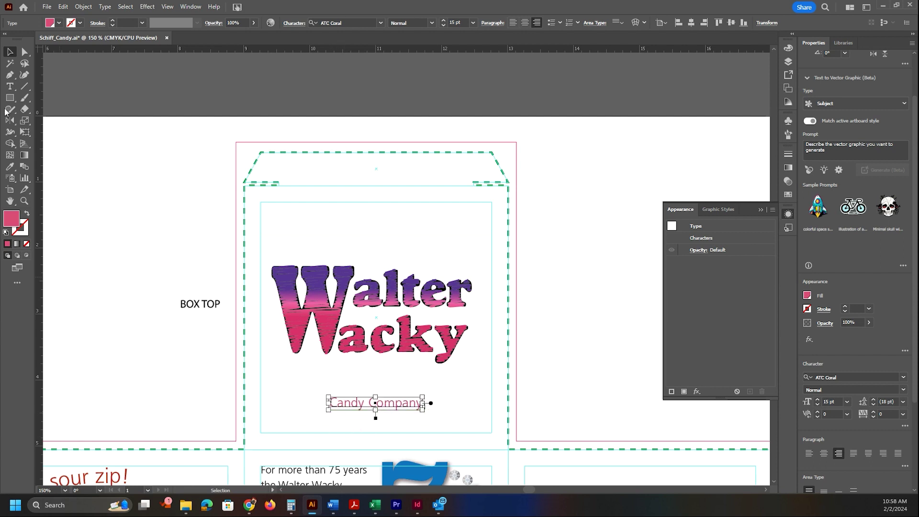
click(307, 415)
drag(339, 406, 345, 362)
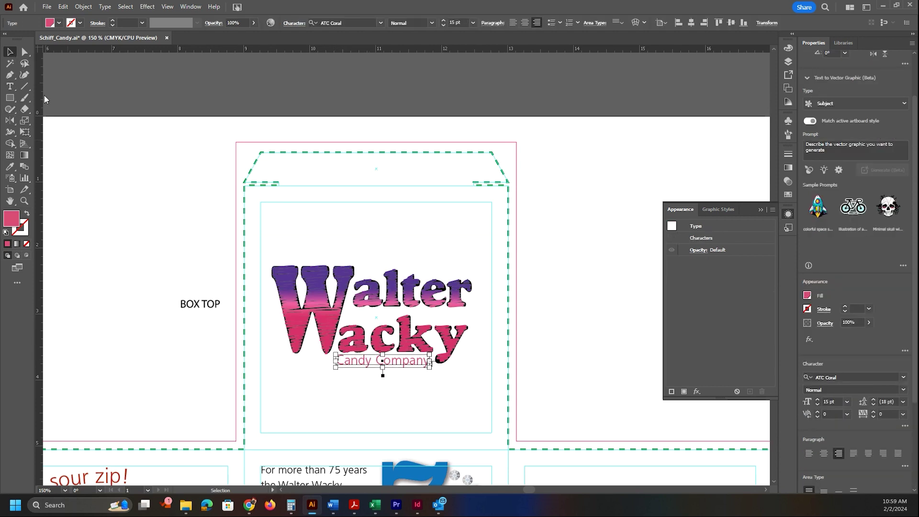
- With the Touch Type tool, stretch the logotype's large W taller and lower it to align with the top of "alter", then deselect
click(293, 322)
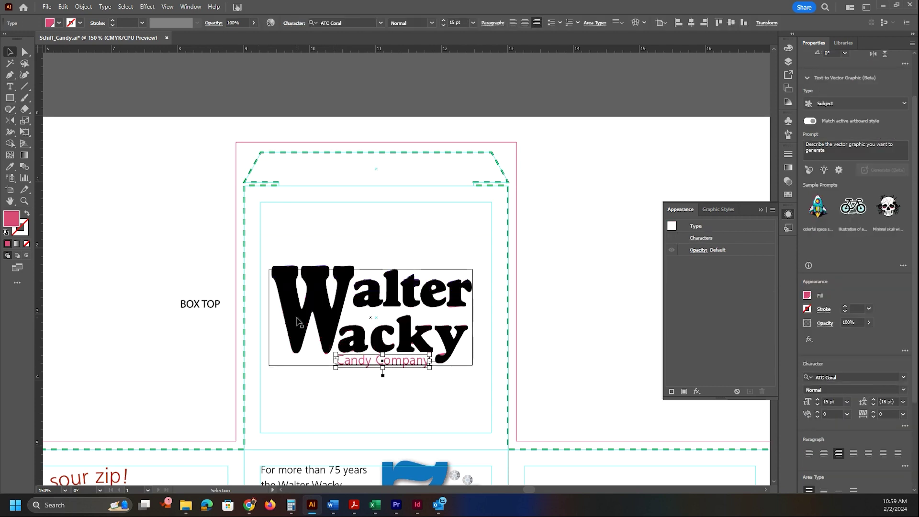
click(10, 87)
click(48, 156)
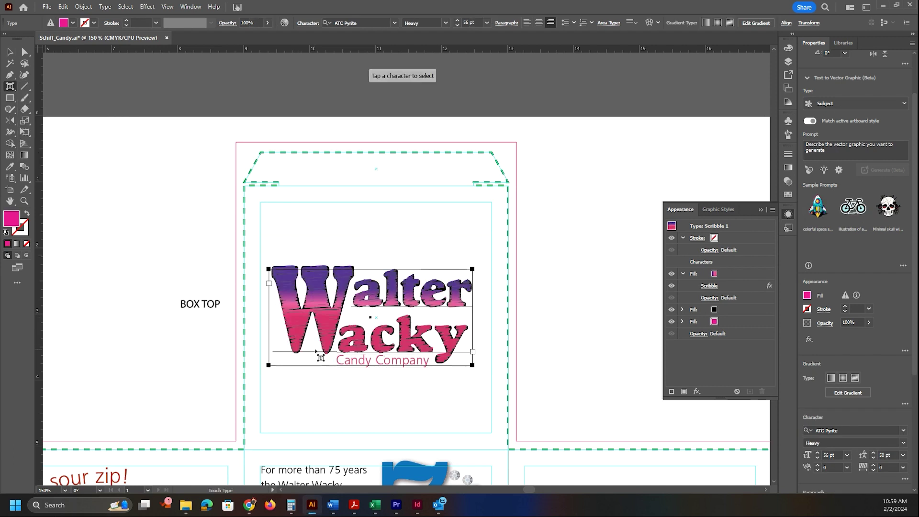
click(322, 343)
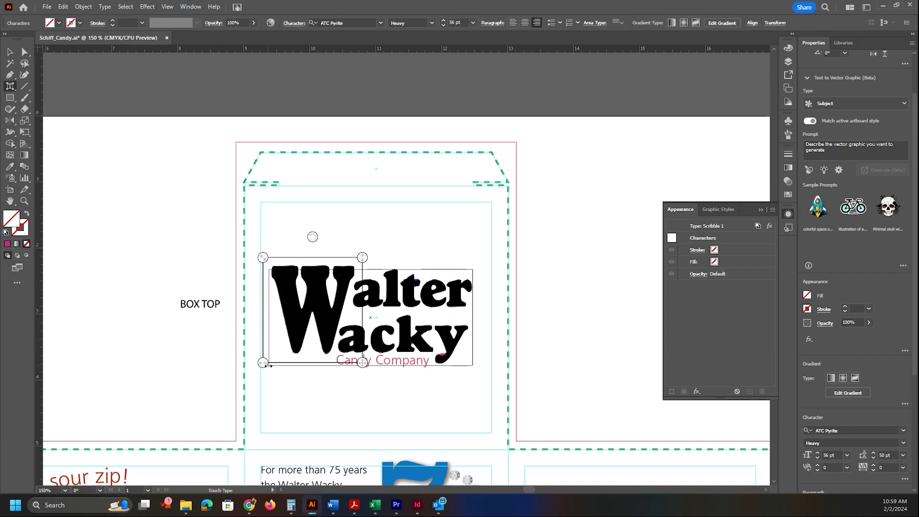
drag(362, 257, 364, 250)
drag(334, 316, 331, 326)
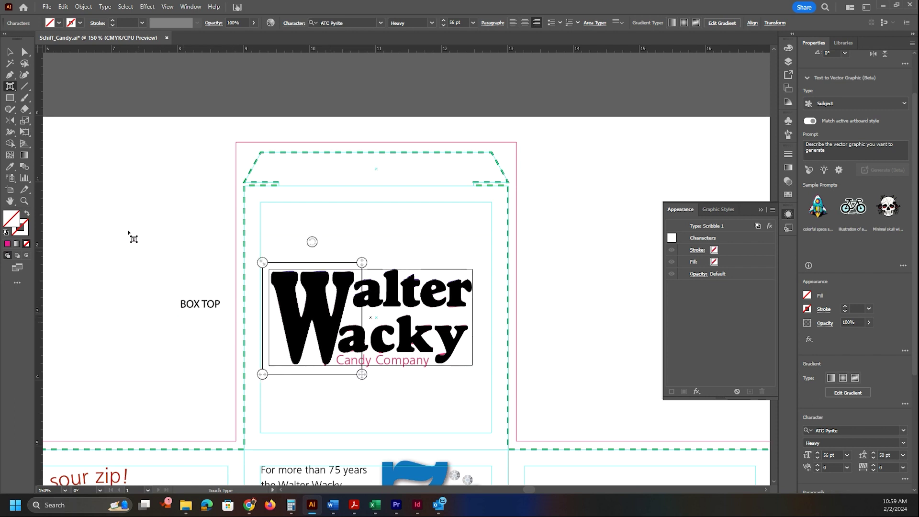
click(10, 51)
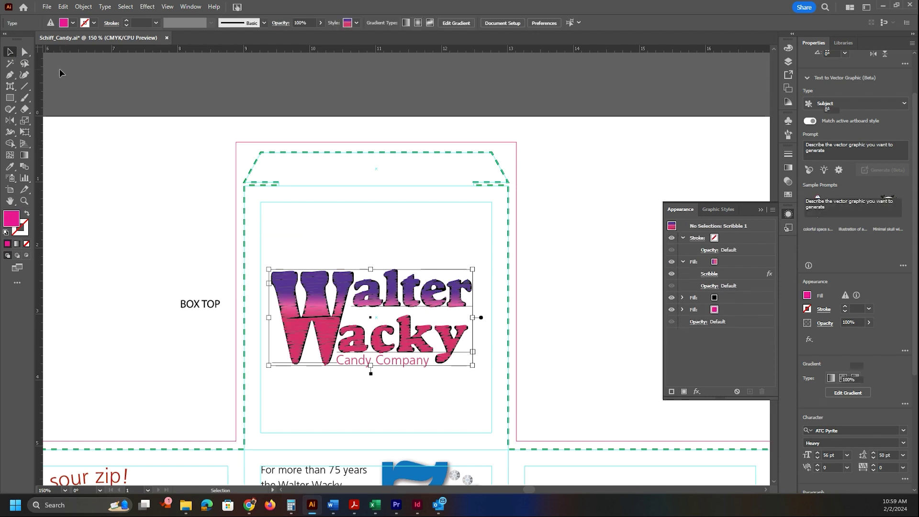
click(139, 351)
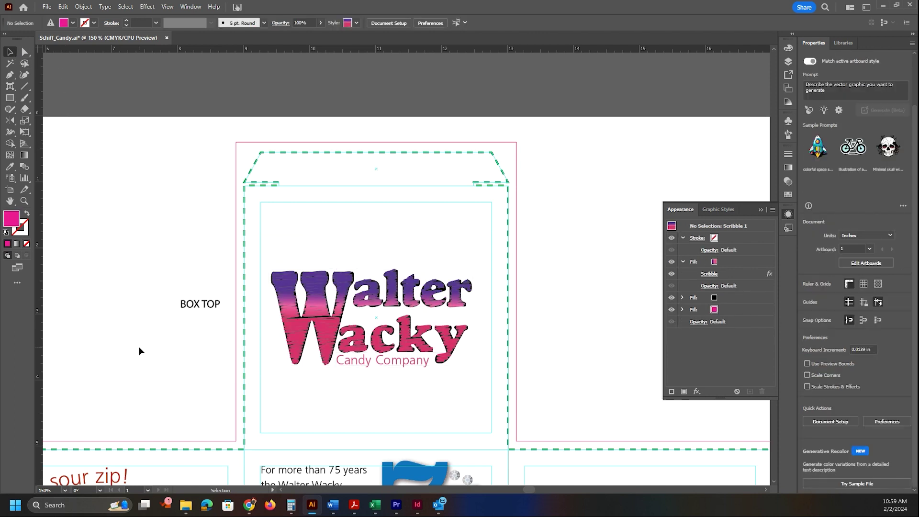
- Group the Walter Wacky logotype with the Candy Company text and deselect the group
click(401, 365)
shift+click(386, 345)
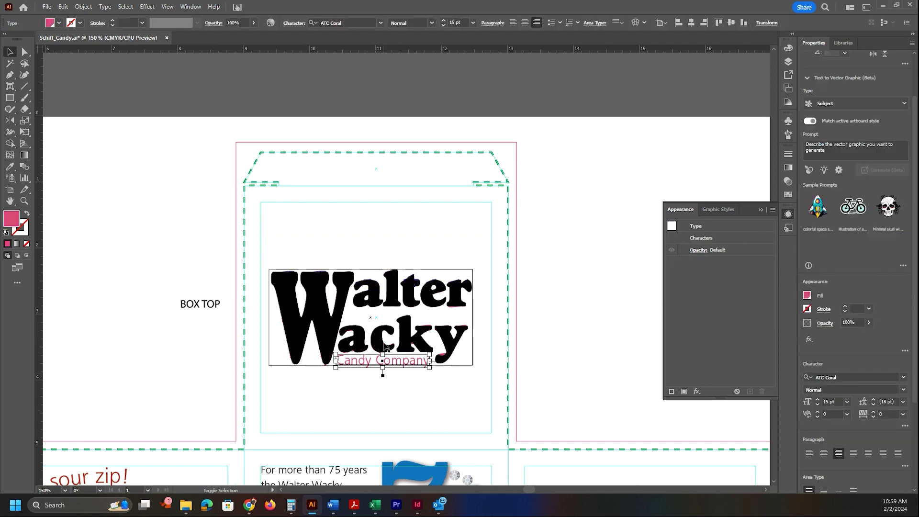
right_click(321, 302)
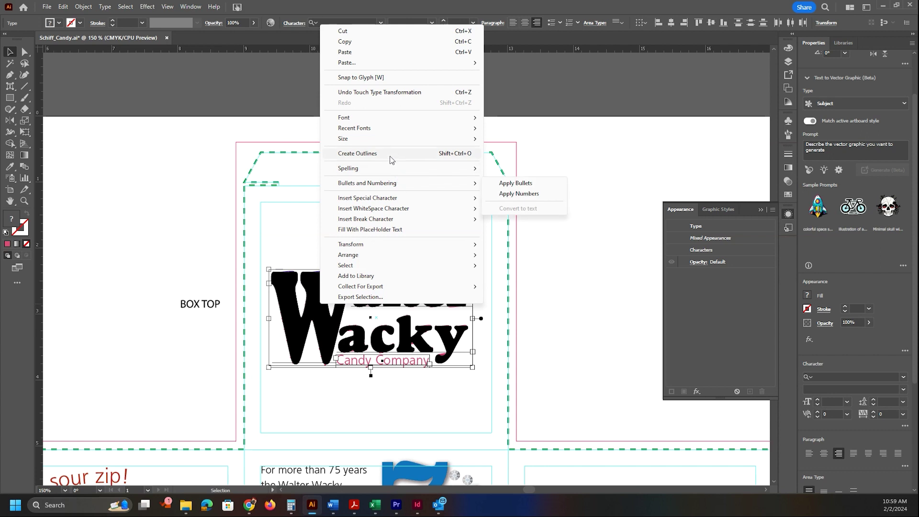
click(102, 70)
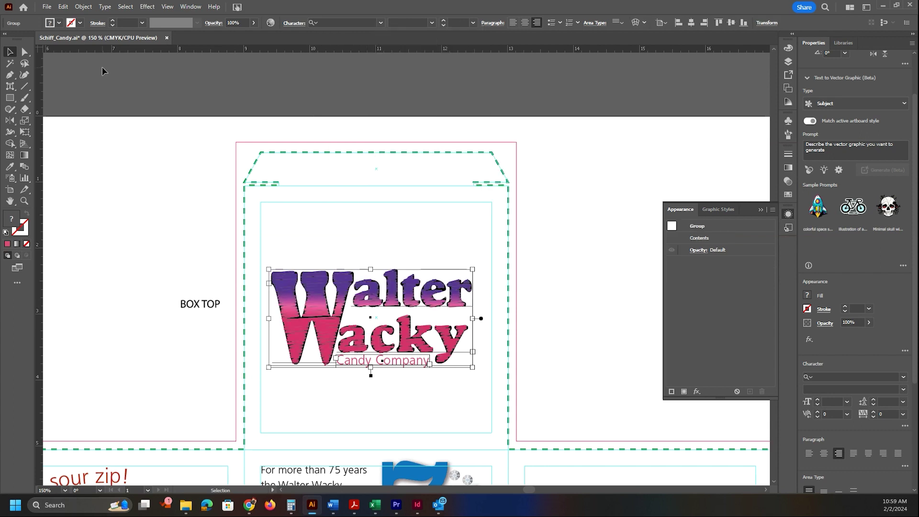
click(164, 176)
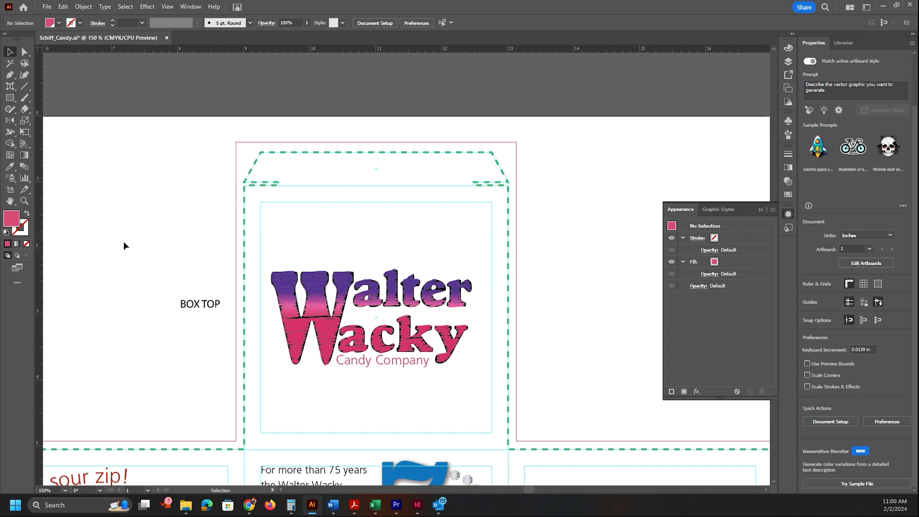
- Add a layer named "Box Bottom" directly above the Box Top layer
scroll(132, 235, down, 10)
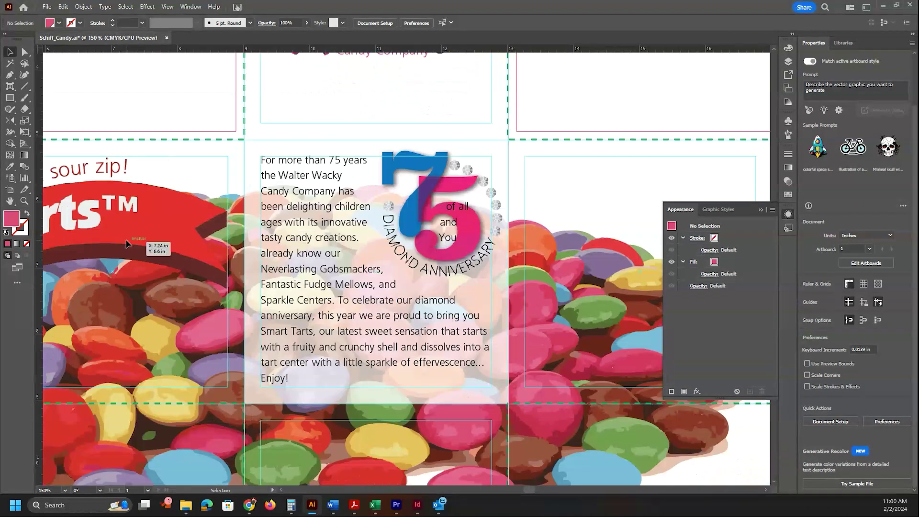
scroll(128, 244, down, 8)
click(788, 61)
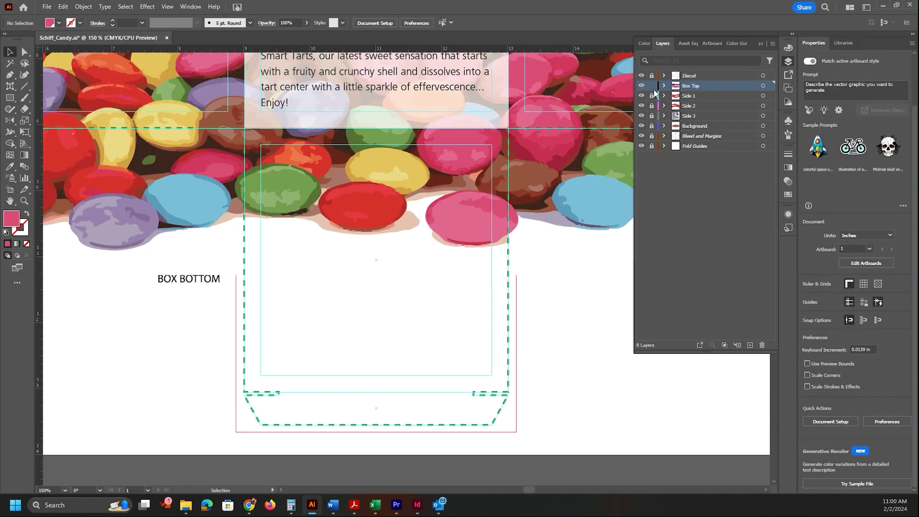
click(750, 345)
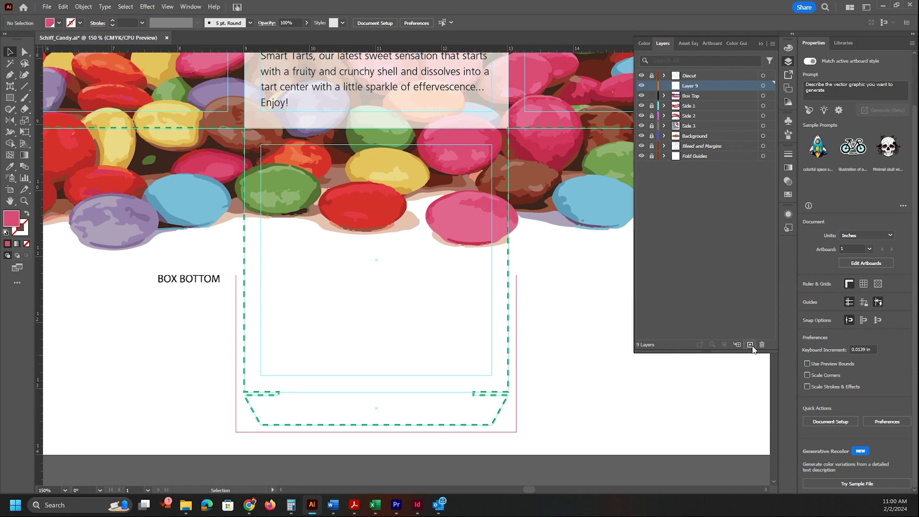
double_click(697, 89)
text(Box Bottom)
key(Return)
- Copy the Walter Wacky logo group from the Box Top layer to the Box Bottom layer and move the copy onto the box bottom panel
click(665, 96)
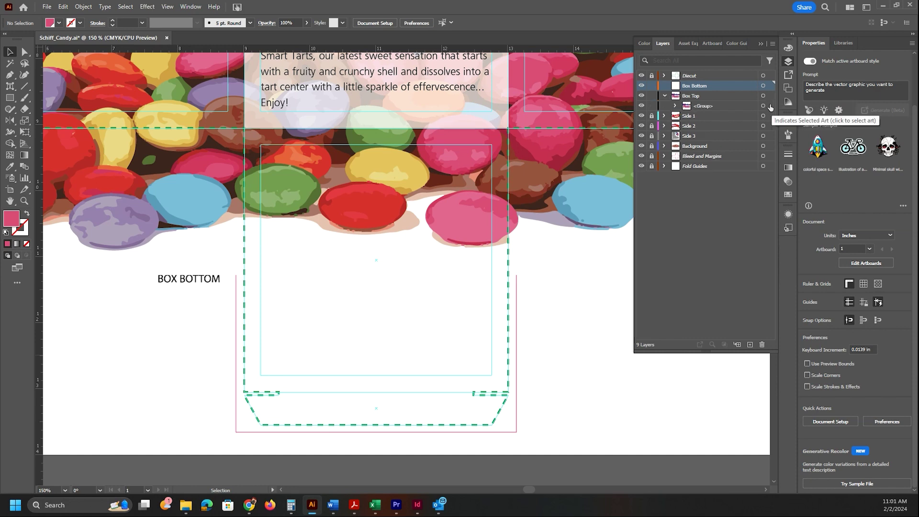
click(769, 106)
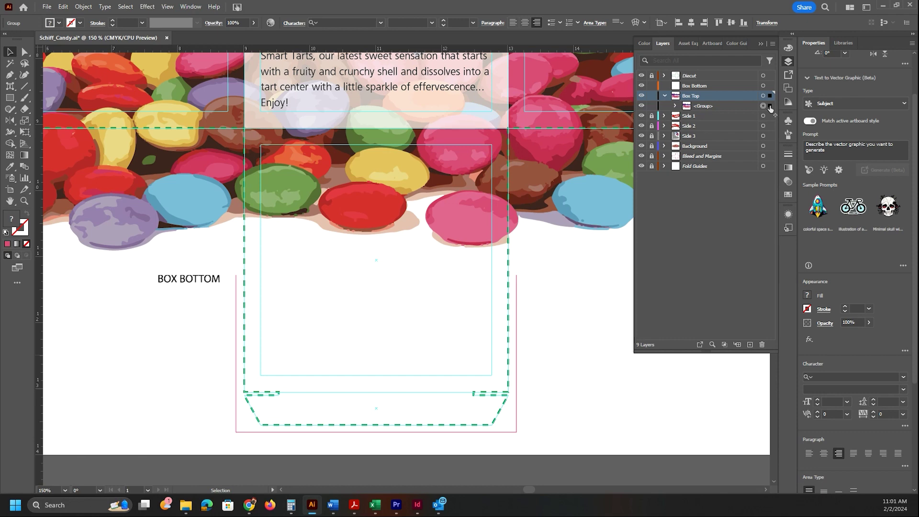
drag(769, 108, 770, 86)
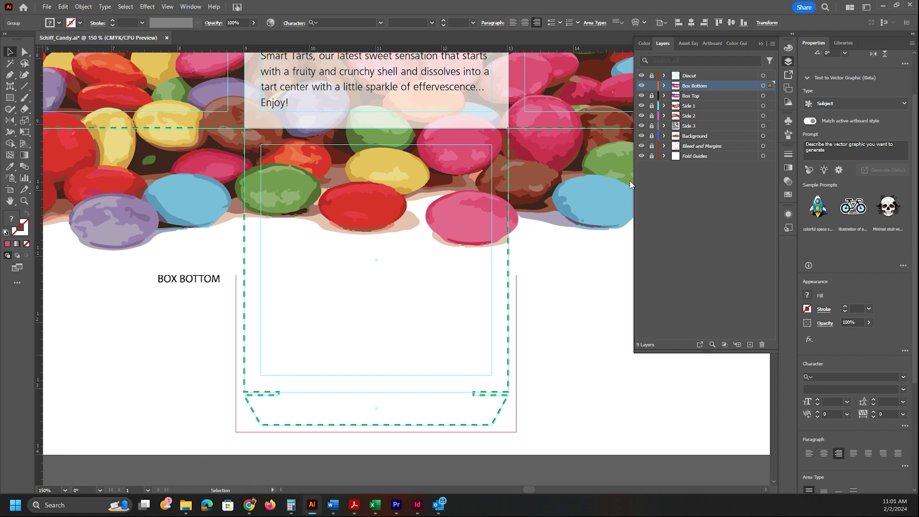
scroll(547, 237, up, 5)
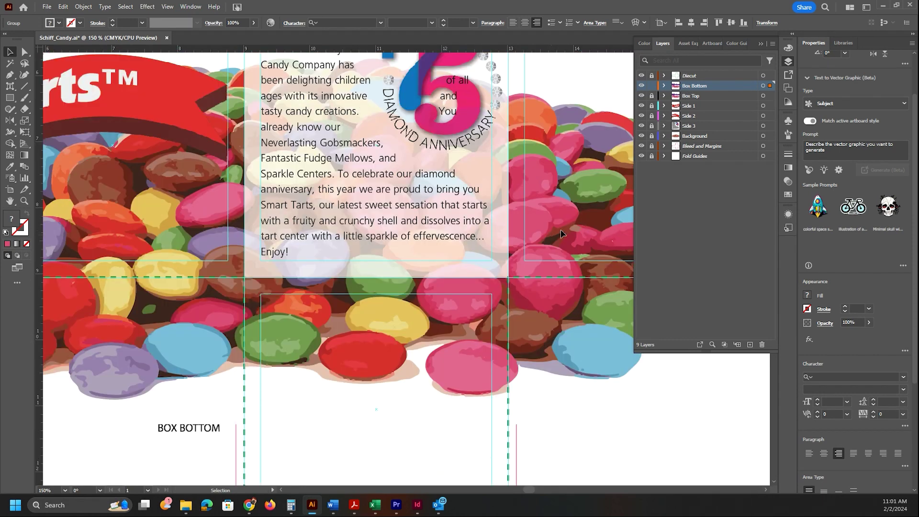
scroll(562, 229, up, 4)
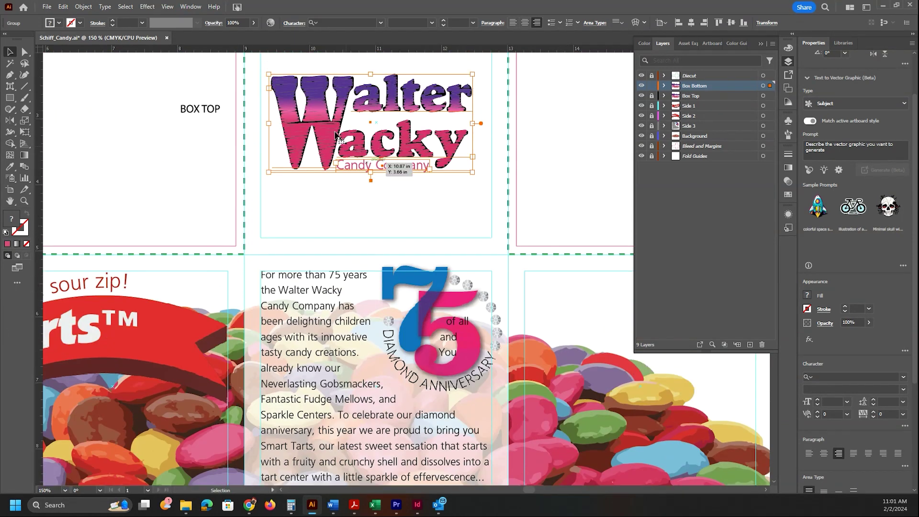
drag(341, 160, 327, 392)
scroll(328, 392, down, 3)
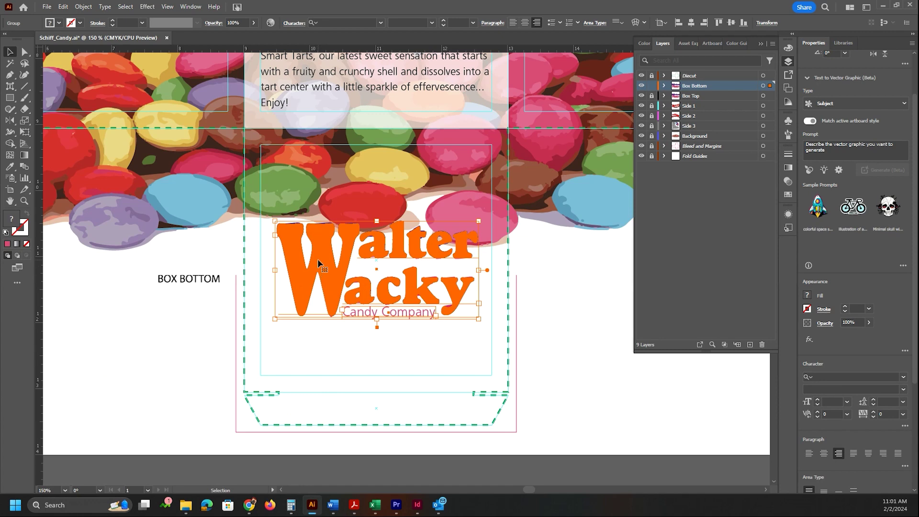
- Try to give the whole copied logo group, including the Candy Company text, a 1 pt white stroke
click(665, 86)
click(675, 96)
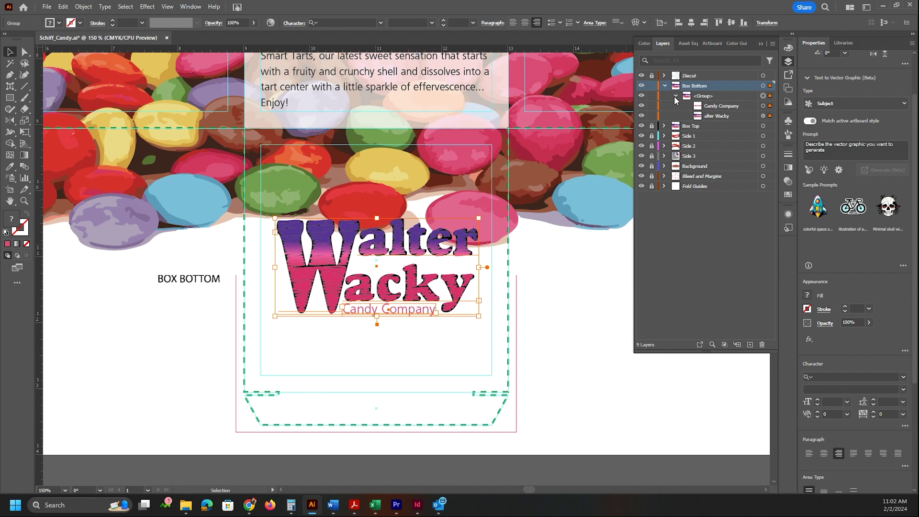
click(733, 106)
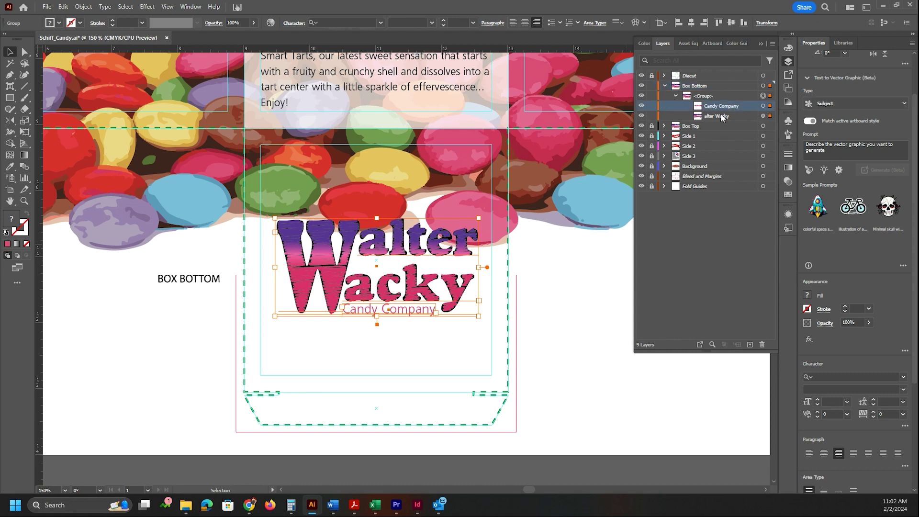
click(721, 117)
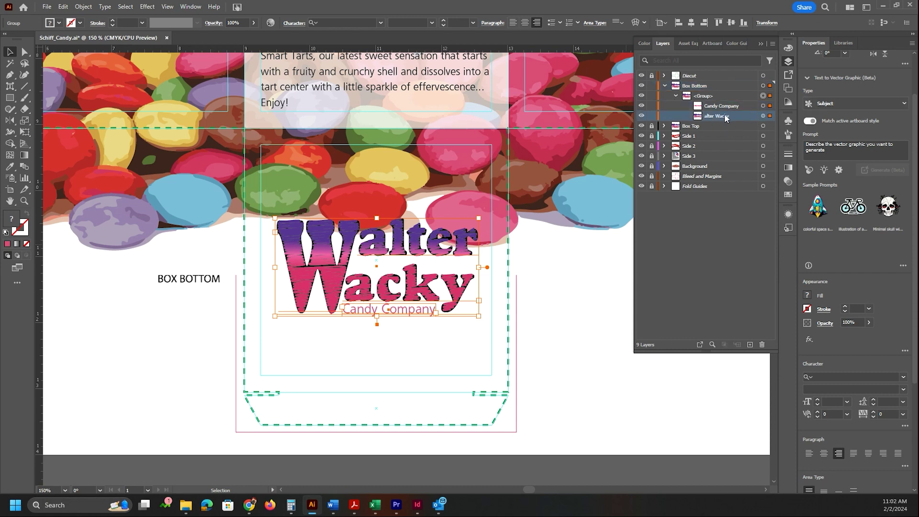
click(845, 305)
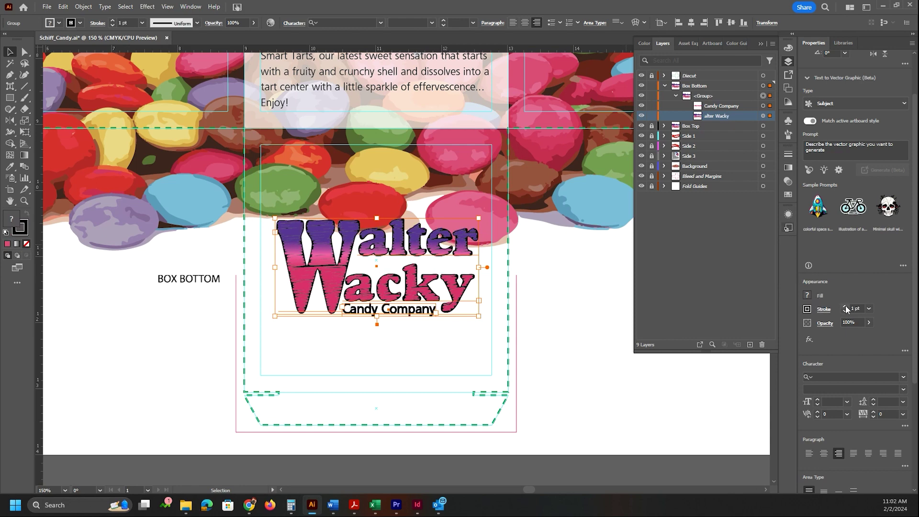
click(806, 310)
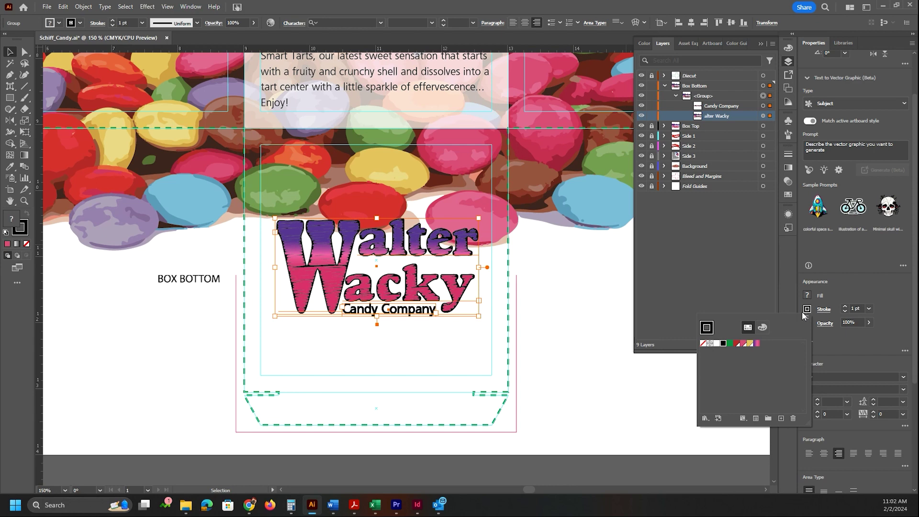
click(716, 343)
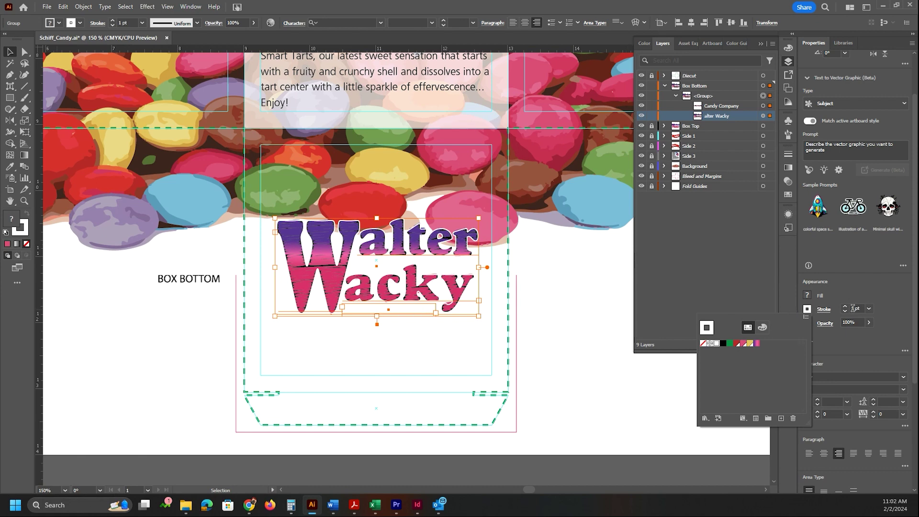
click(847, 316)
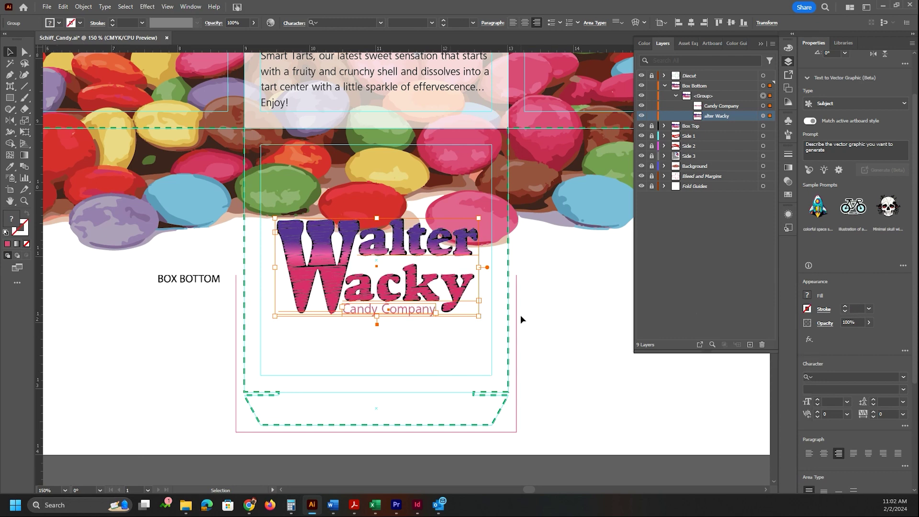
- Isolate the copied logo group, add a 1 pt white stroke to the Walter Wacky text only, and exit isolation mode
double_click(450, 292)
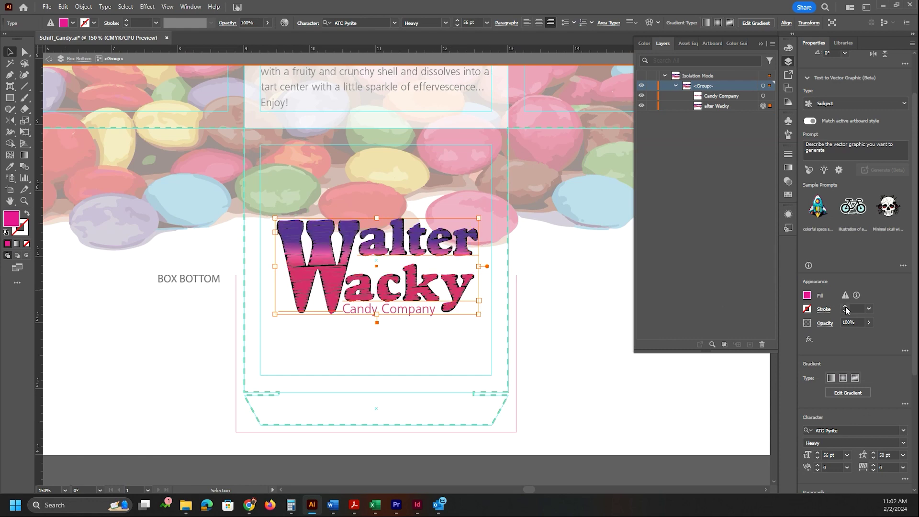
click(845, 306)
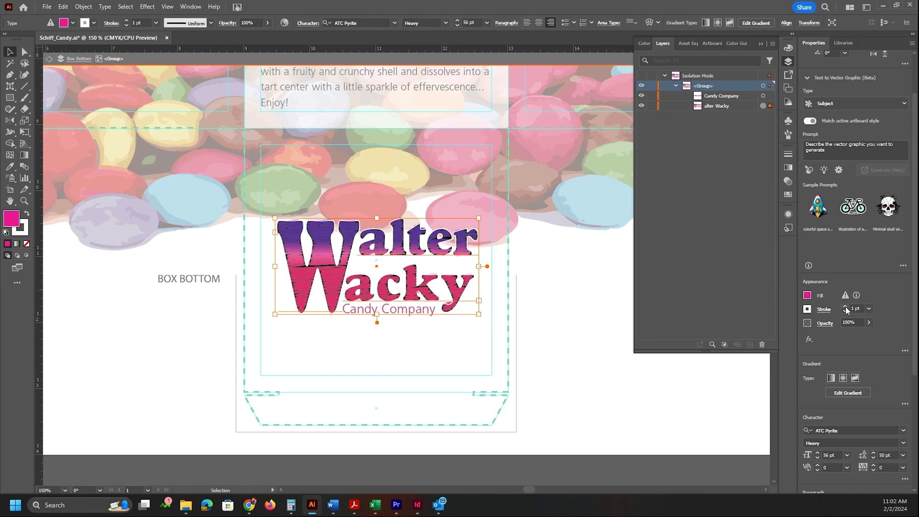
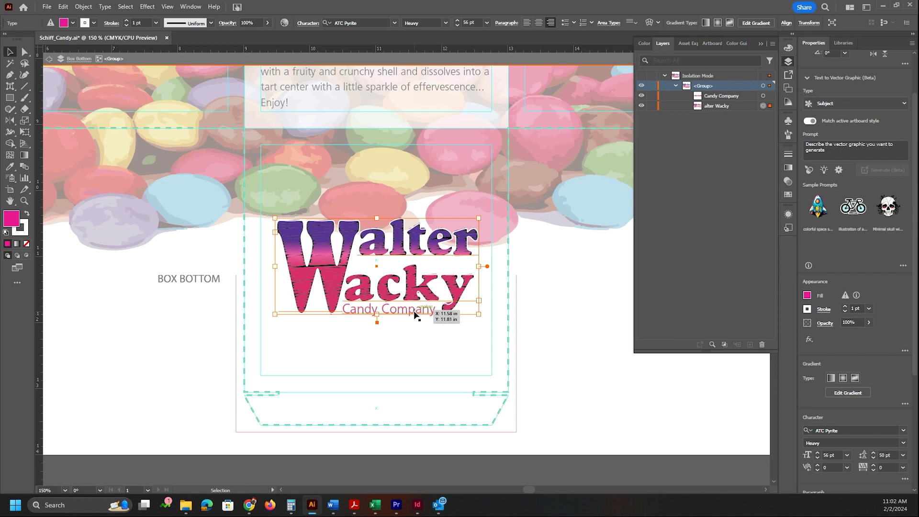
double_click(186, 357)
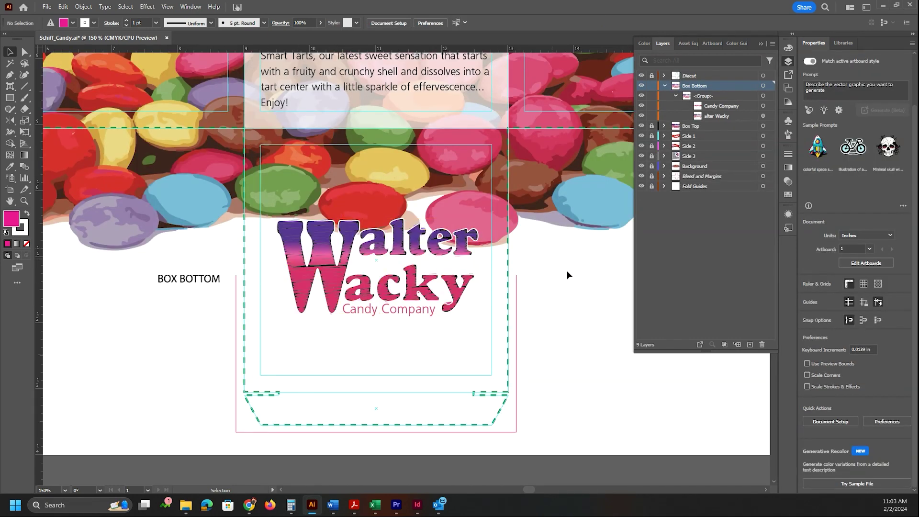
- Save the candy package document with nothing selected
key(a)
key(ctrl+s)
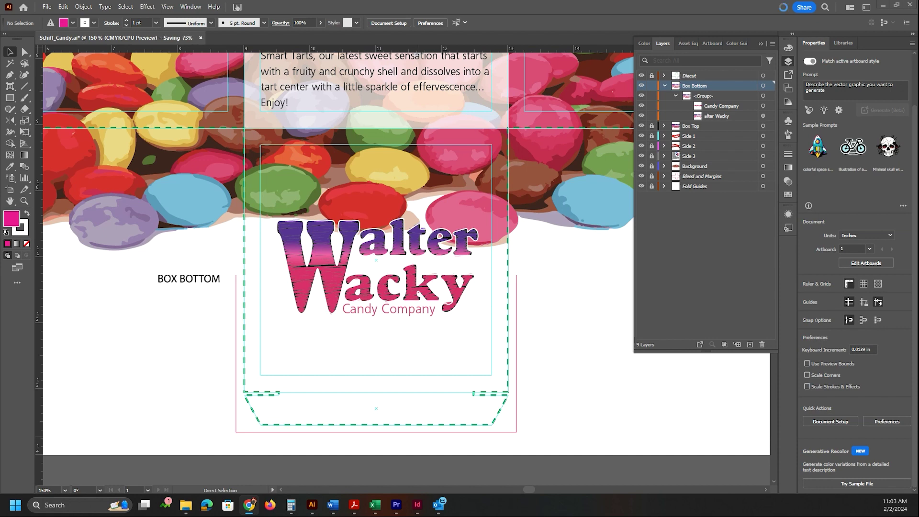
key(v)
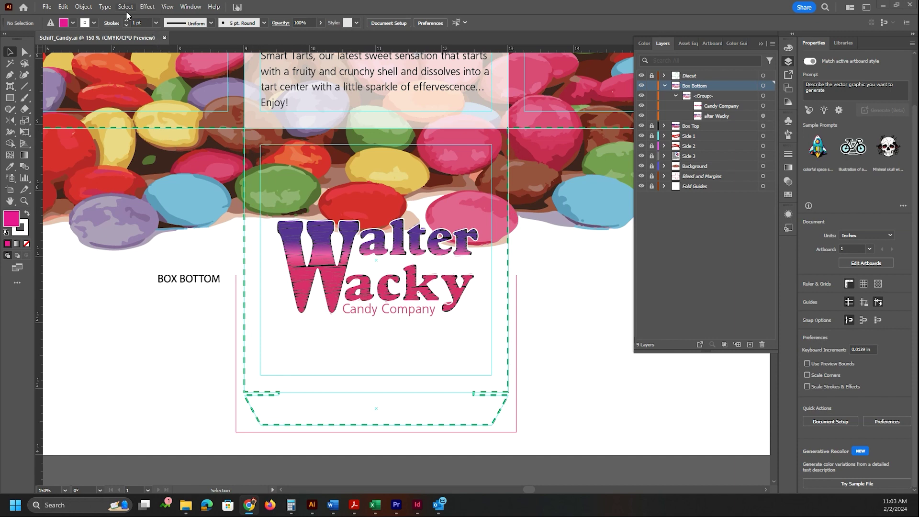
click(91, 260)
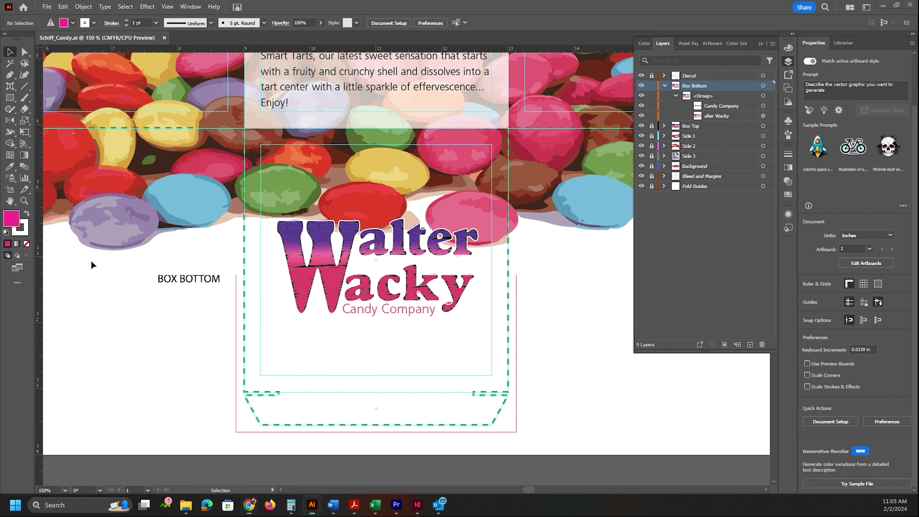
- Set the document raster effects to the CMYK color model and High (300 ppi) resolution
click(147, 7)
click(173, 41)
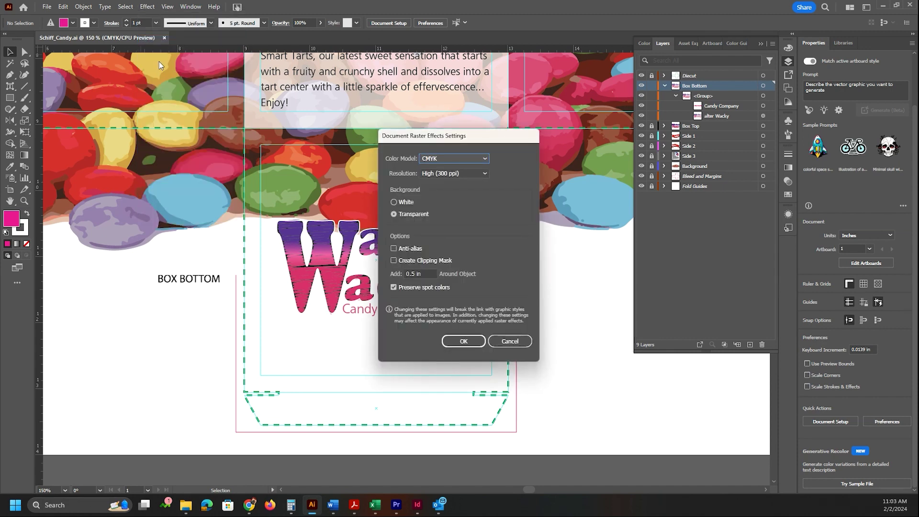
click(425, 157)
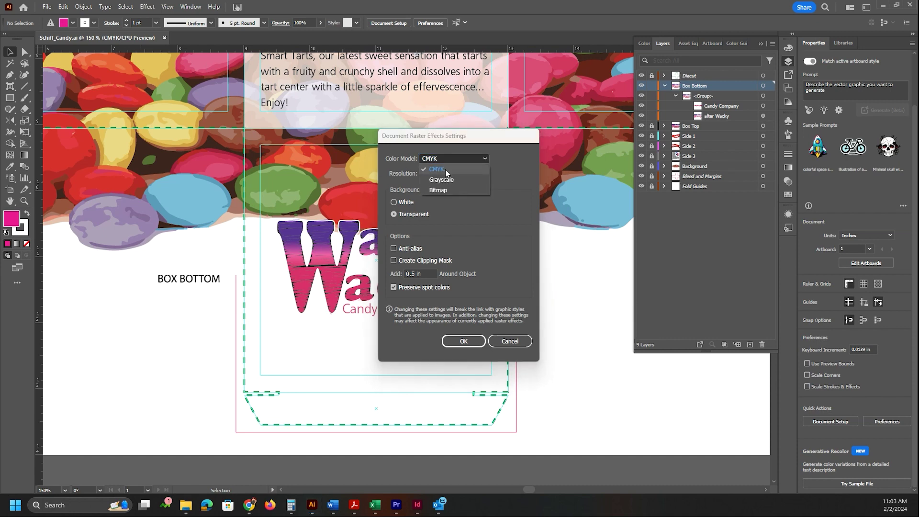
click(445, 168)
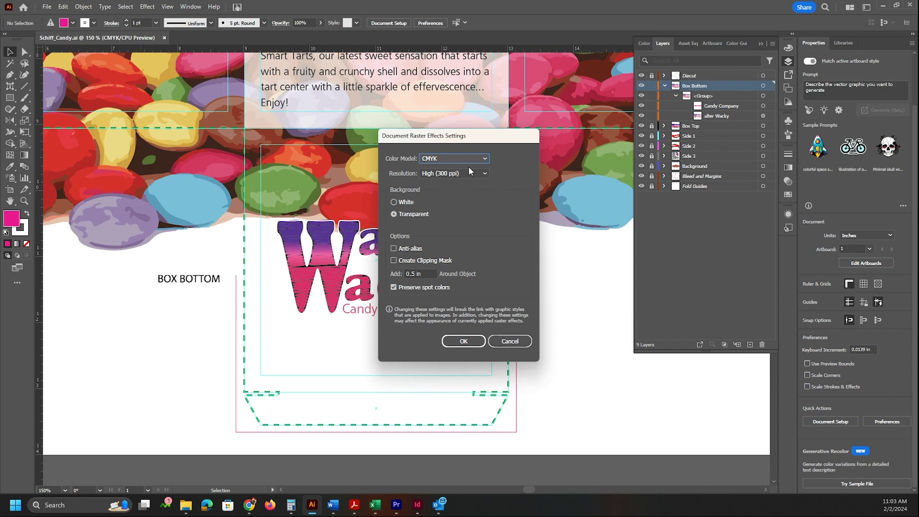
click(467, 173)
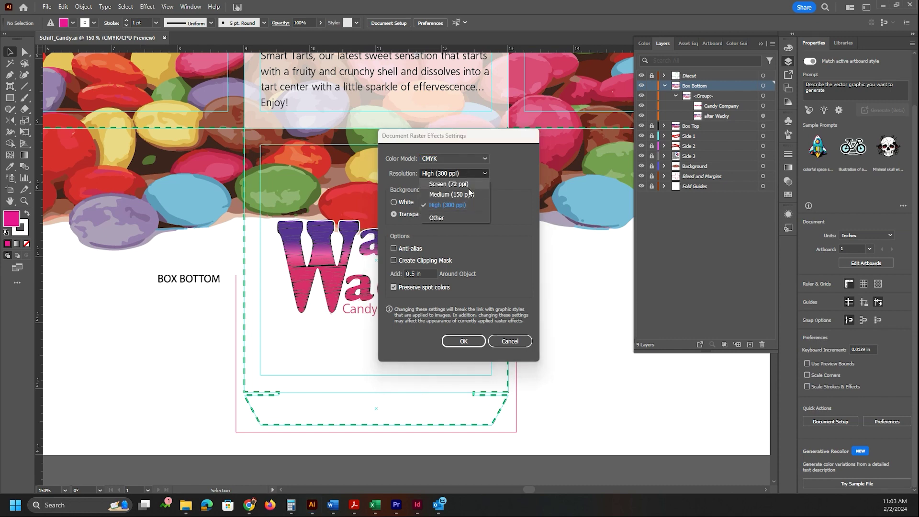
click(463, 206)
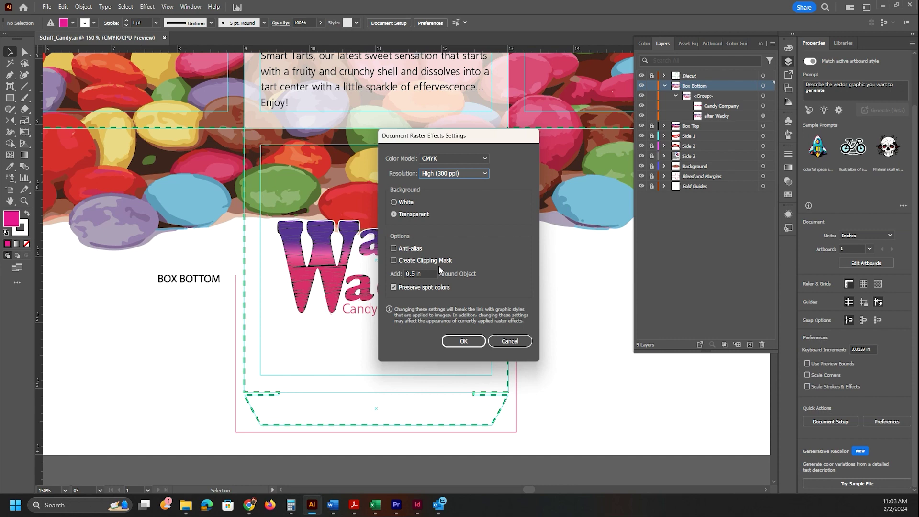
click(473, 340)
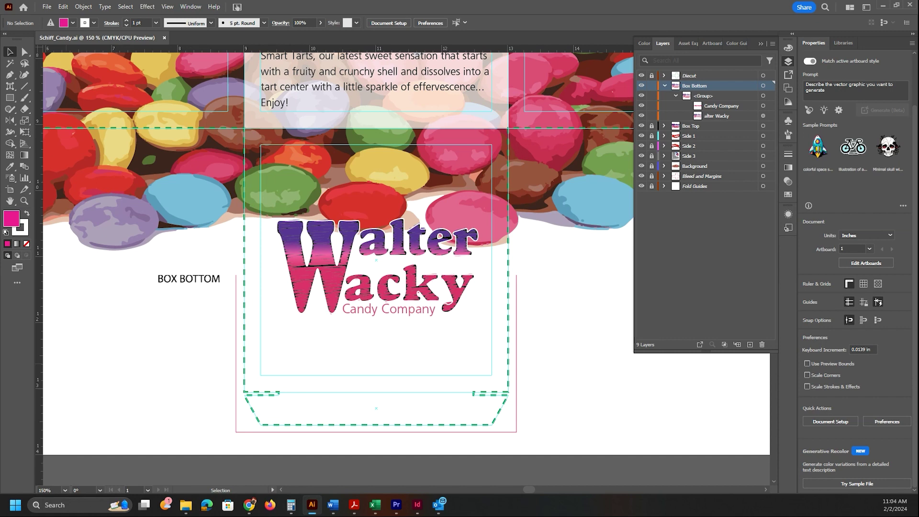
- Open the Flattener Preview, enlarge it and refresh it to examine the whole package artwork in color
click(190, 7)
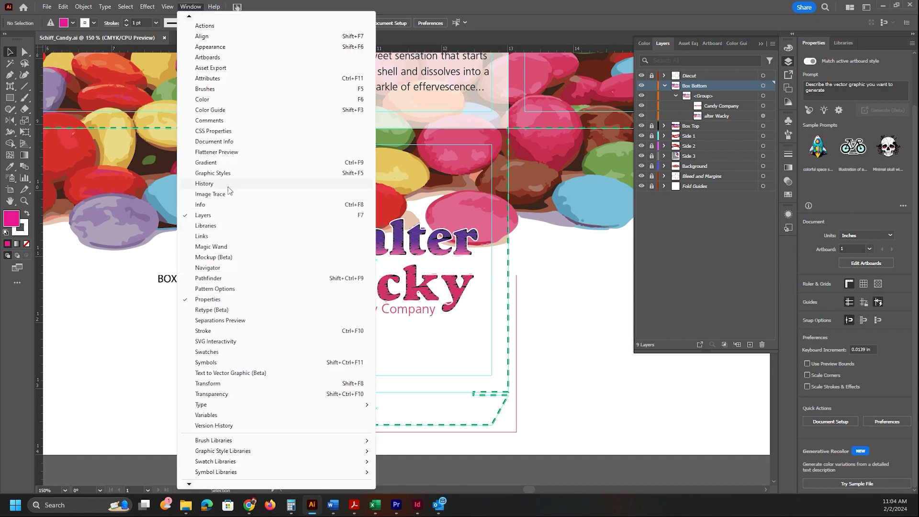
click(264, 152)
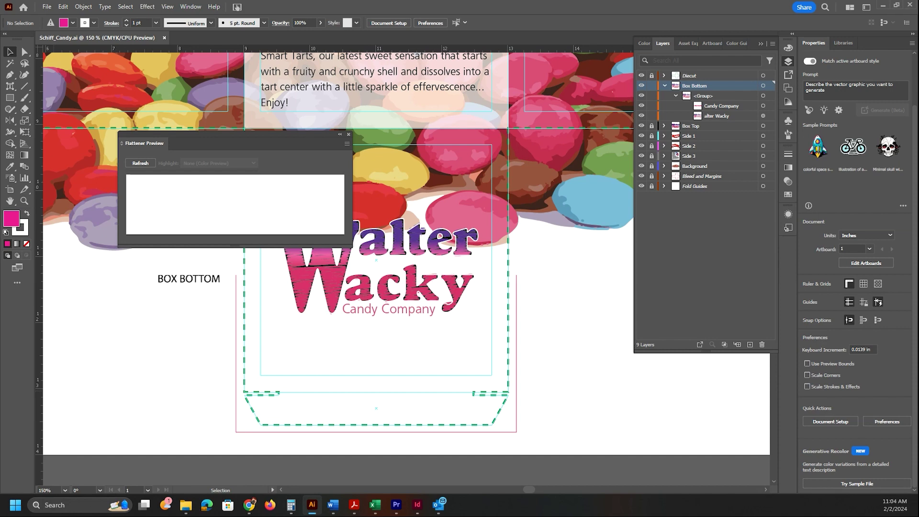
click(141, 163)
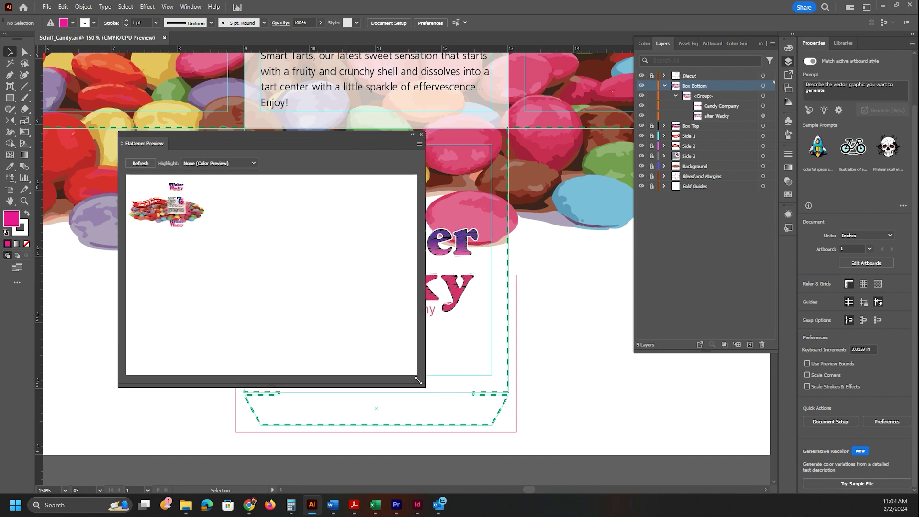
click(233, 165)
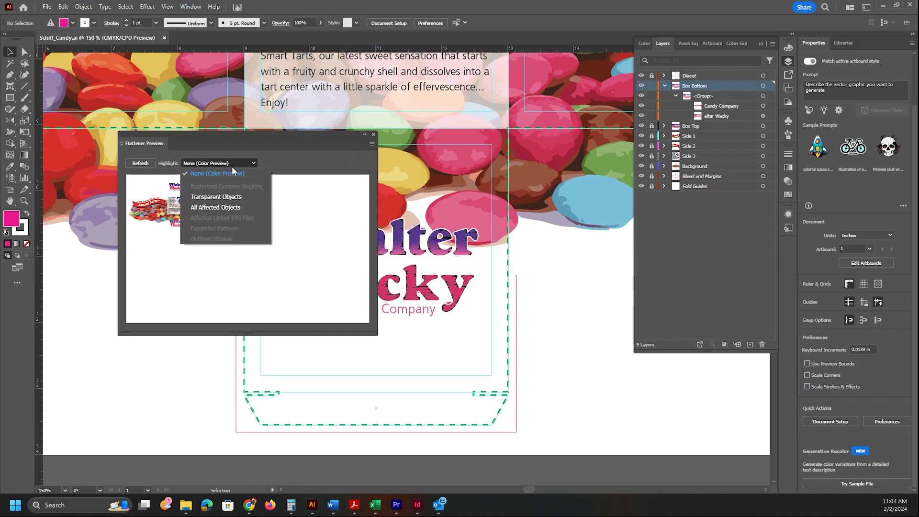
click(226, 206)
click(372, 144)
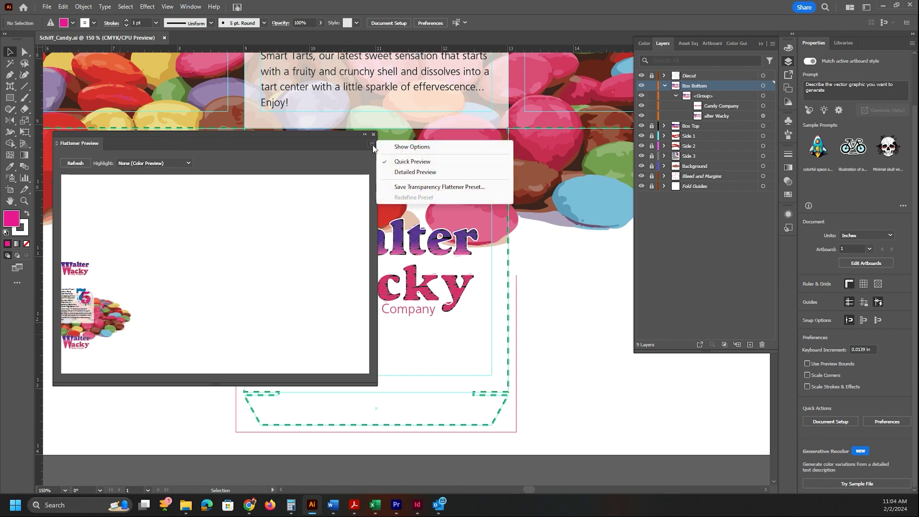
click(372, 147)
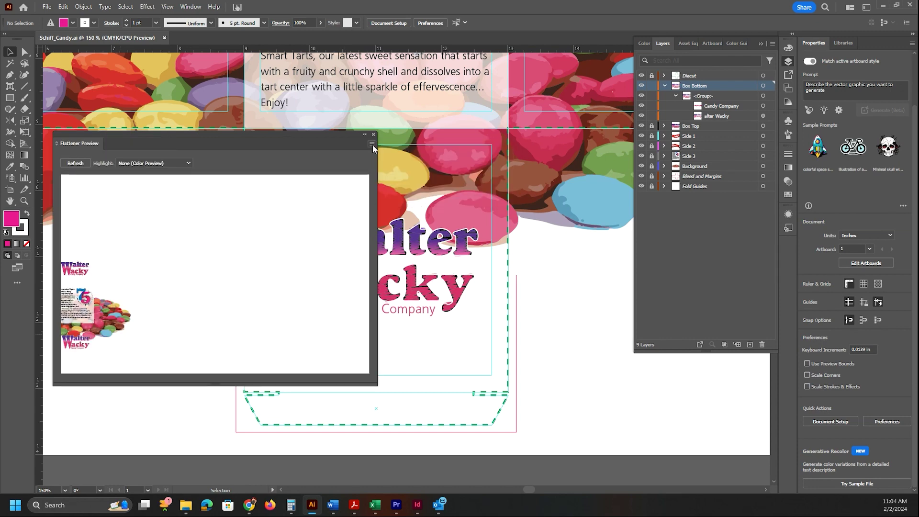
click(86, 163)
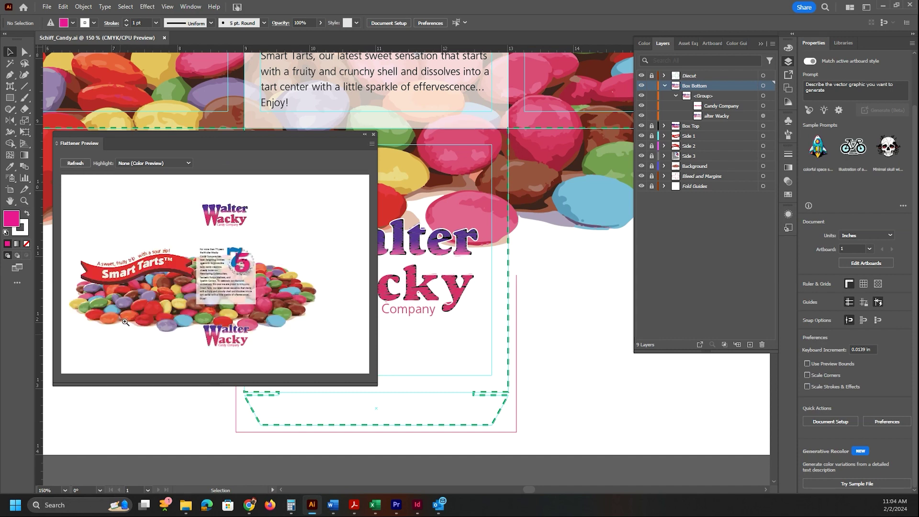
- Highlight all affected objects in the flattener preview, followed by only the transparent objects, to examine where transparency is used
click(158, 163)
click(153, 202)
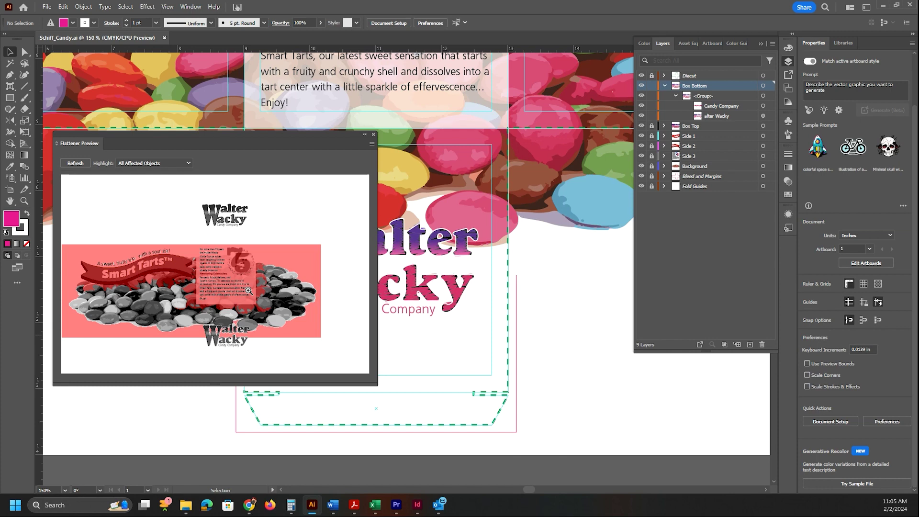
click(167, 164)
click(151, 197)
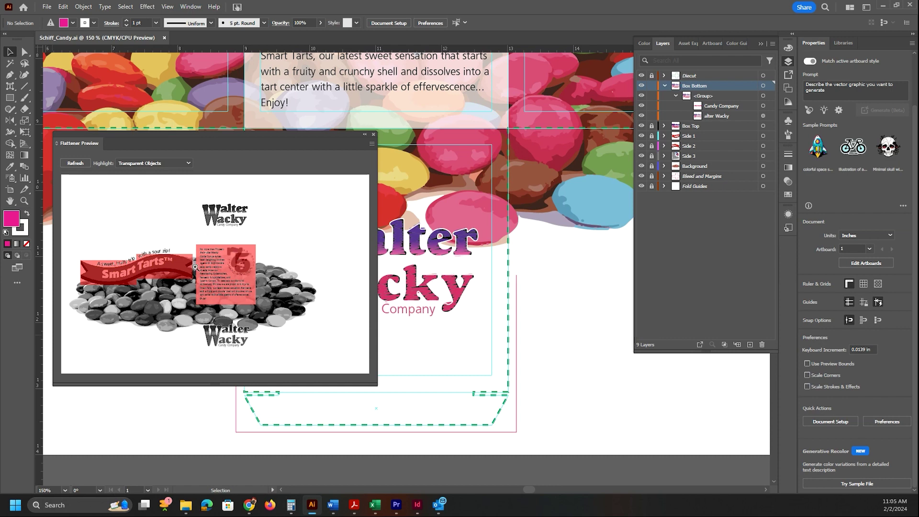
- Show the flattener options to examine them, set the highlight to None (Color Preview) and close the Flattener Preview
click(176, 164)
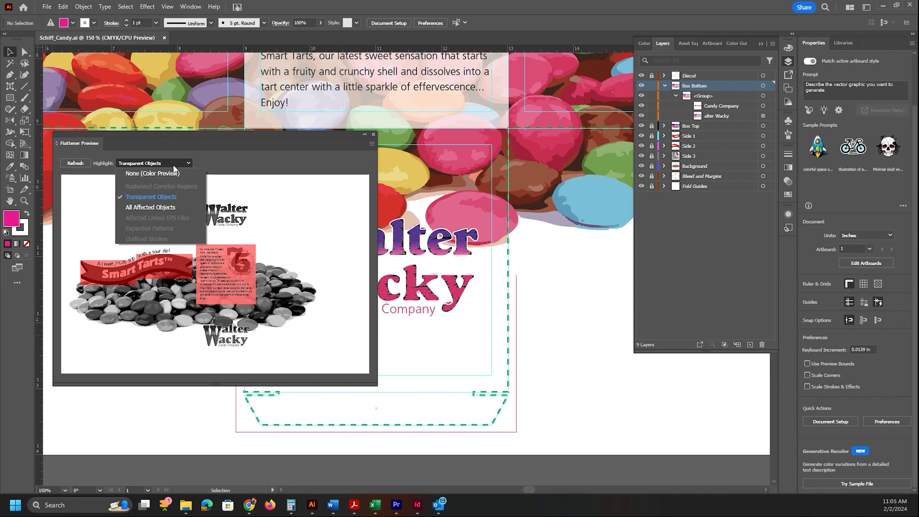
click(371, 144)
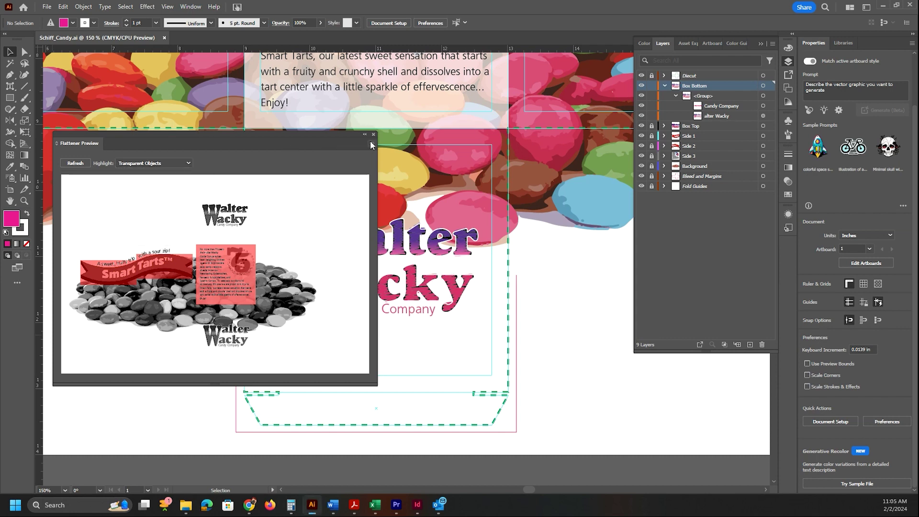
click(371, 143)
click(393, 148)
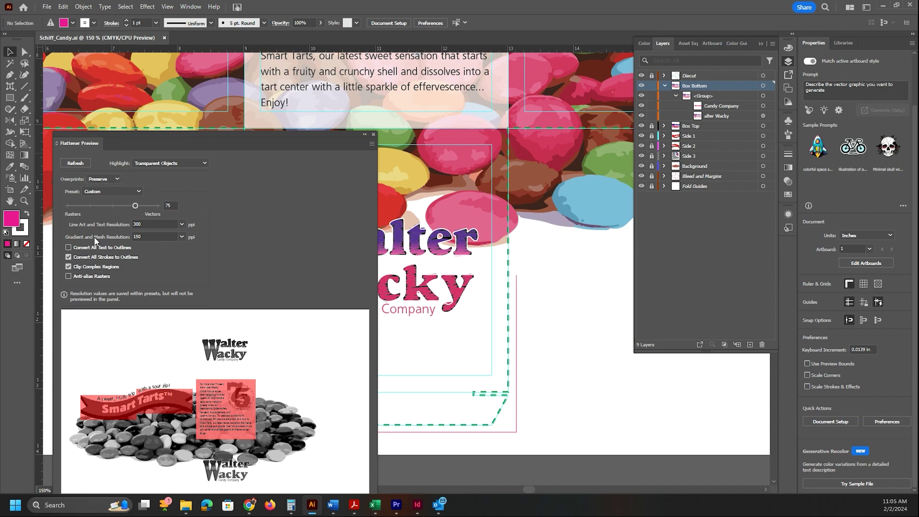
click(170, 163)
click(163, 171)
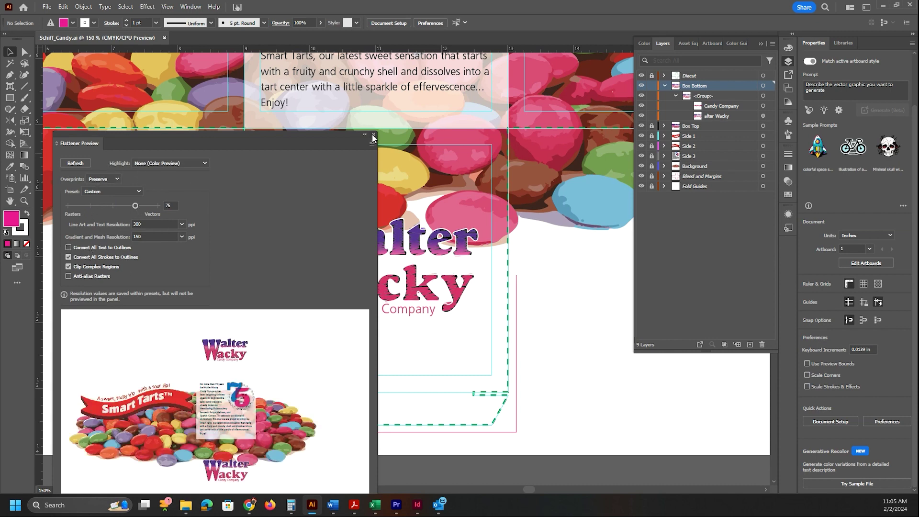
click(373, 134)
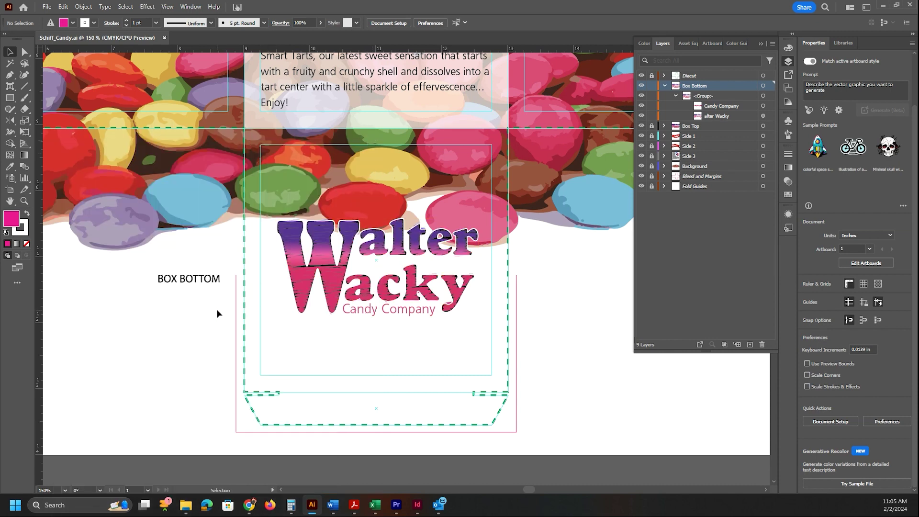
key(alt+Tab)
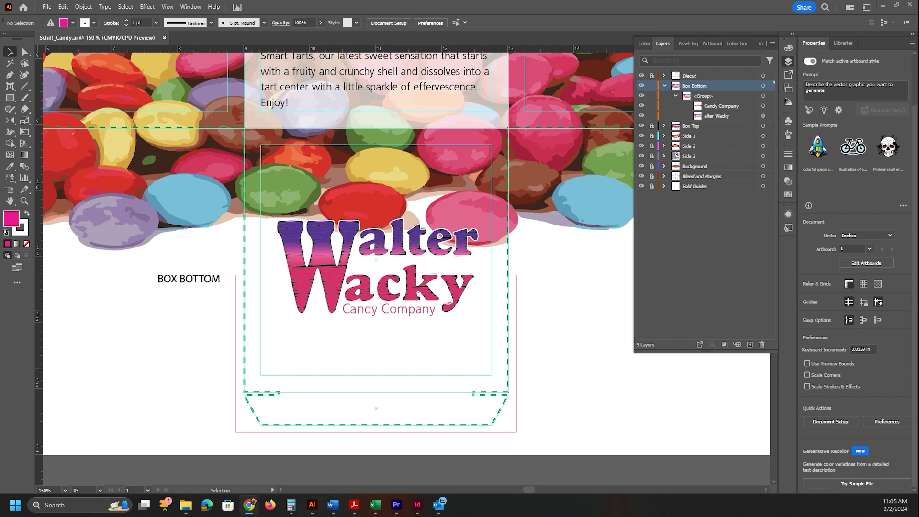
- Save a copy of the package document in Adobe PDF (*.PDF) format in the Project 4 folder, keeping the existing file name
click(46, 6)
click(55, 109)
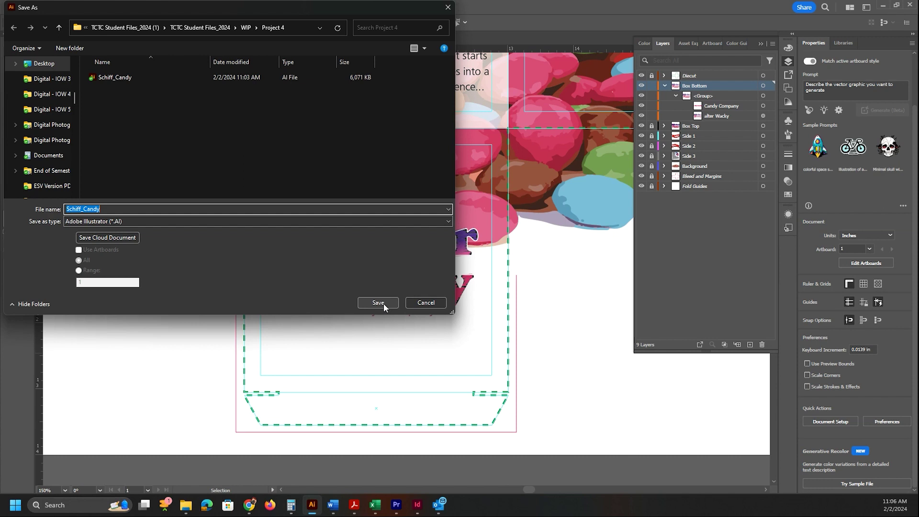
click(107, 221)
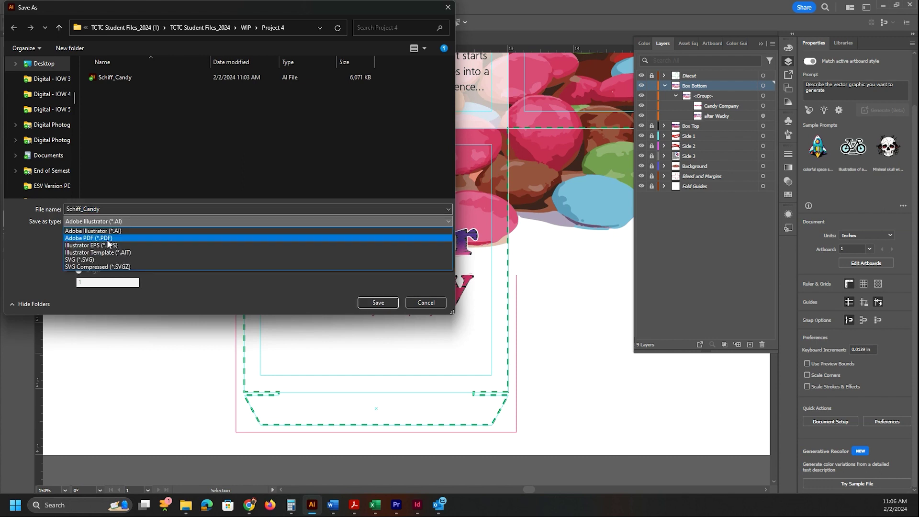
click(107, 239)
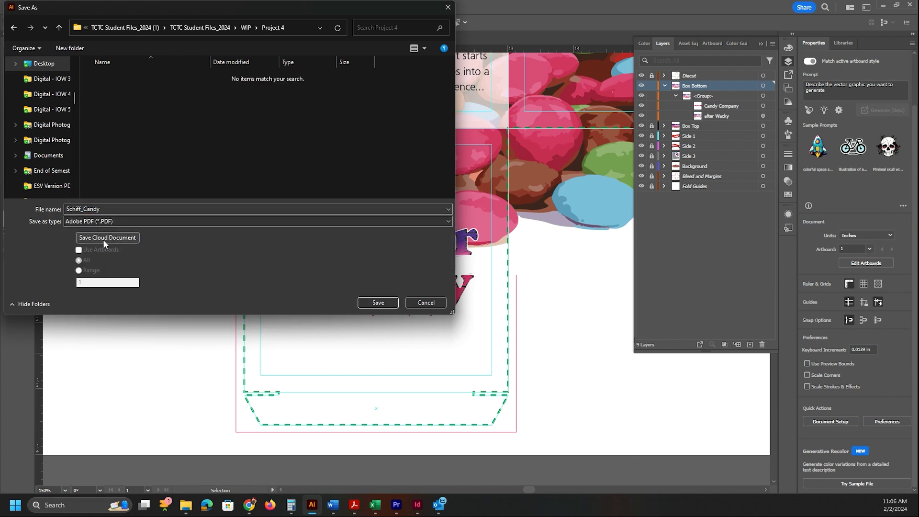
click(378, 302)
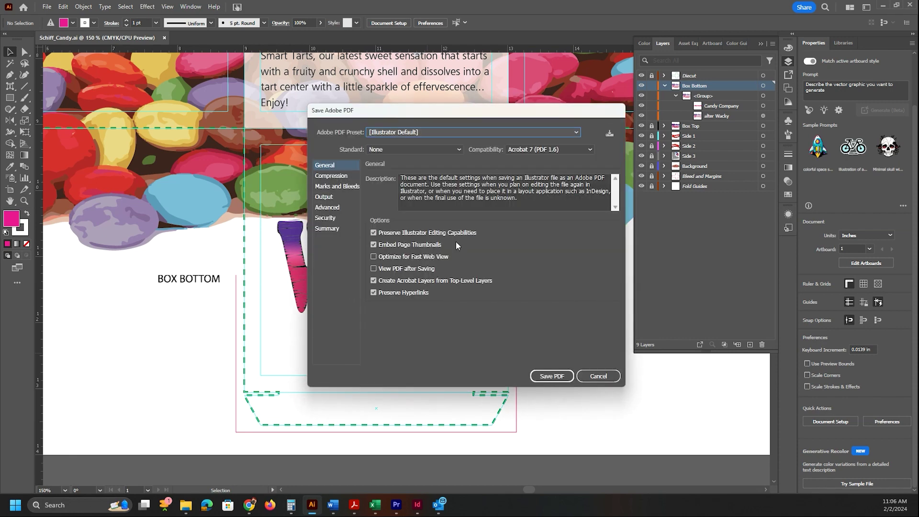
- Base the PDF on the High Quality Print preset, with no standard and Acrobat 4 (PDF 1.3) compatibility
click(439, 148)
click(444, 147)
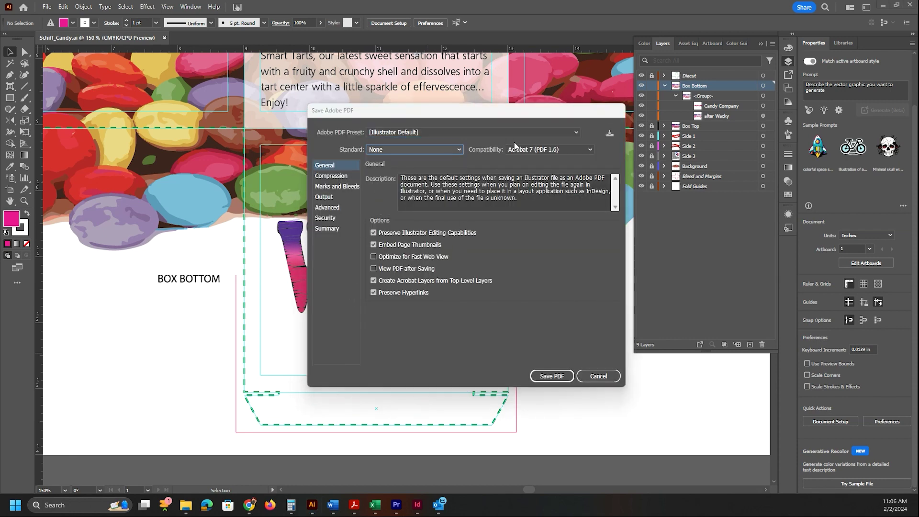
click(531, 148)
click(524, 133)
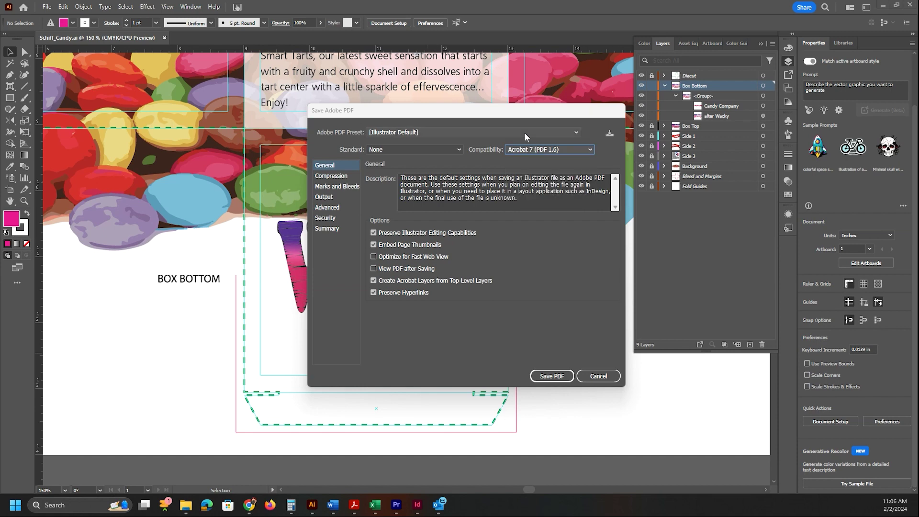
click(524, 133)
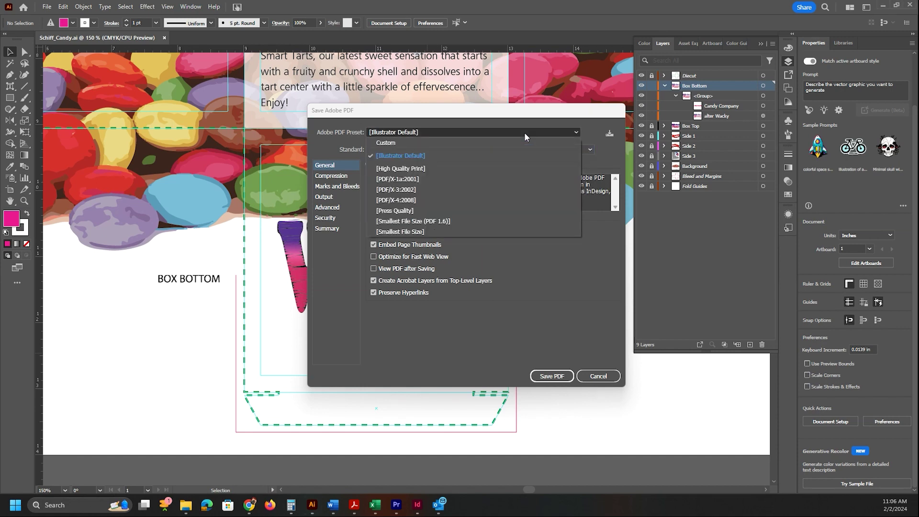
click(414, 169)
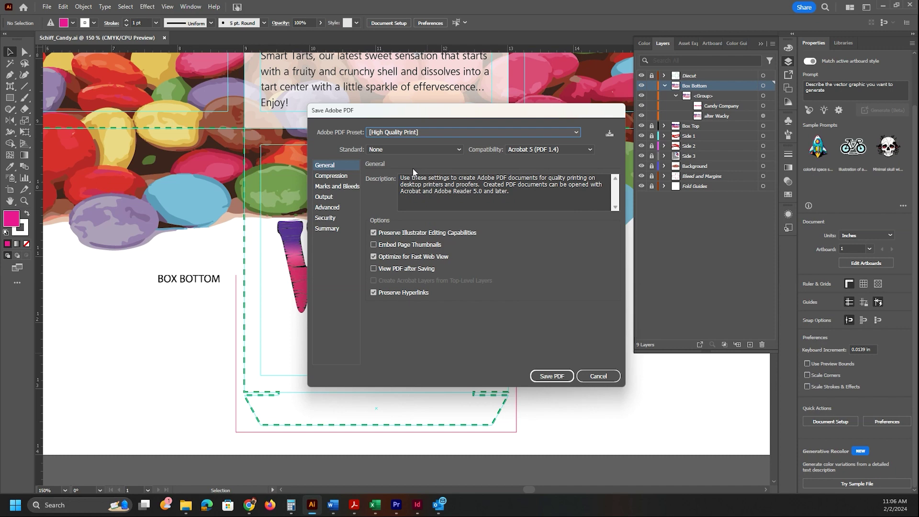
click(378, 151)
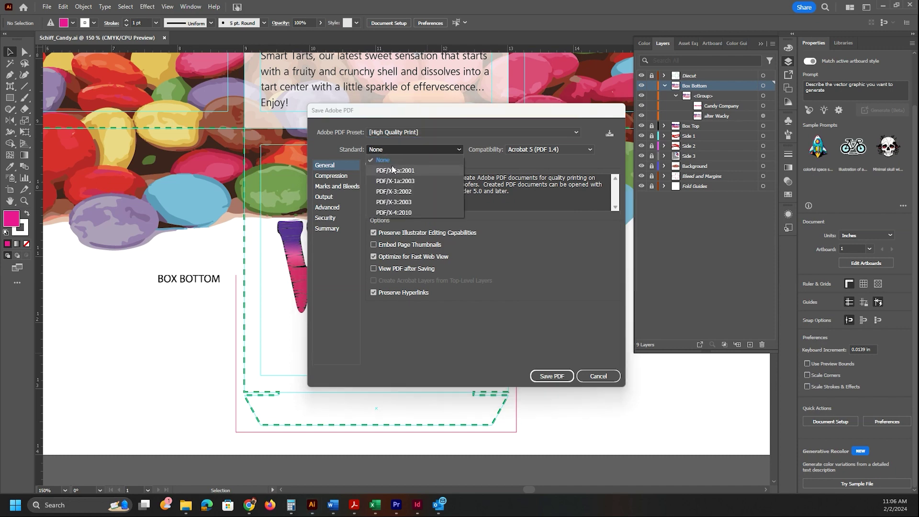
click(402, 148)
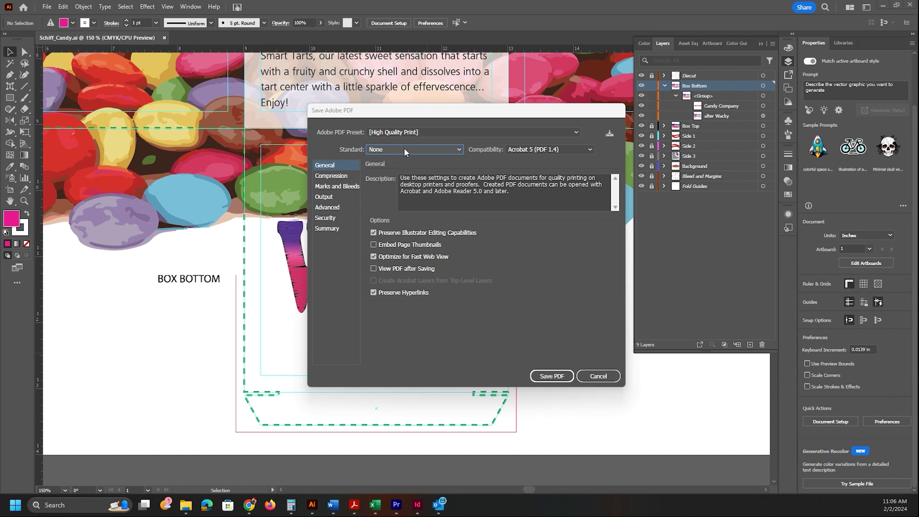
click(560, 149)
click(560, 160)
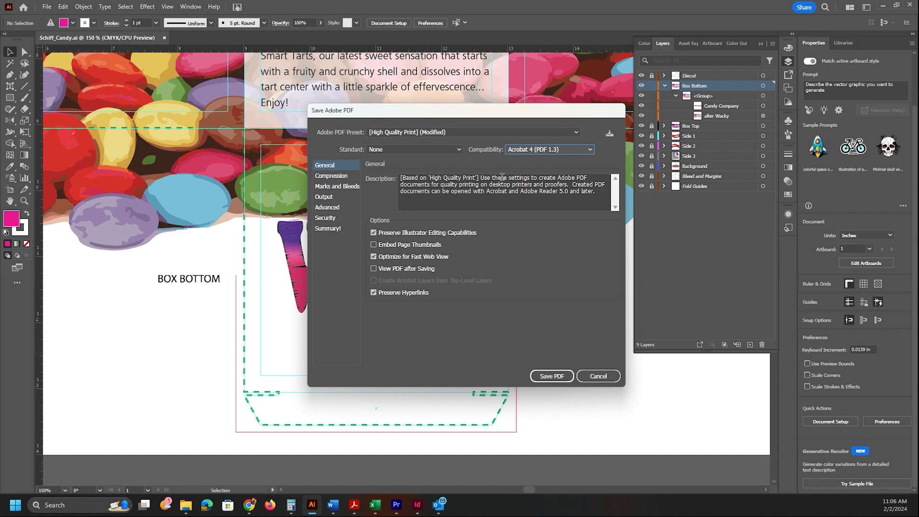
- Set the PDF's transparency flattener preset to High Resolution and save the PDF
click(323, 213)
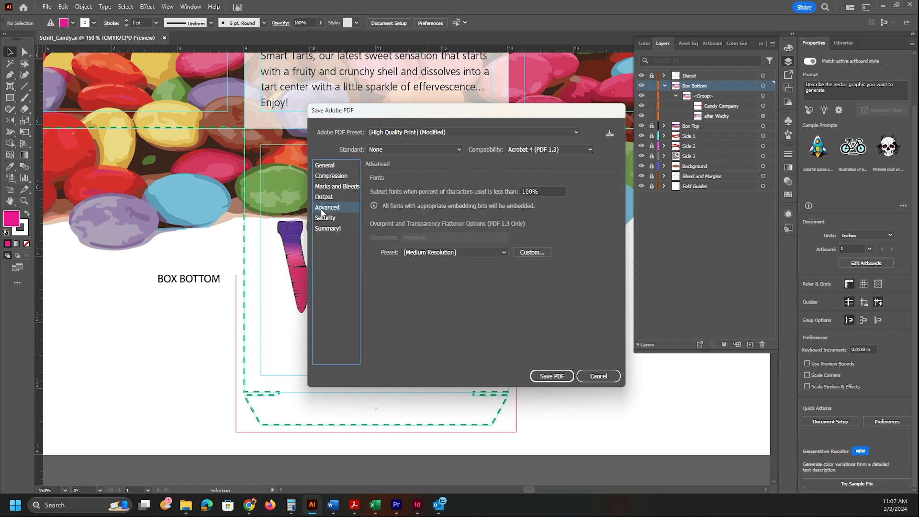
click(454, 252)
click(449, 275)
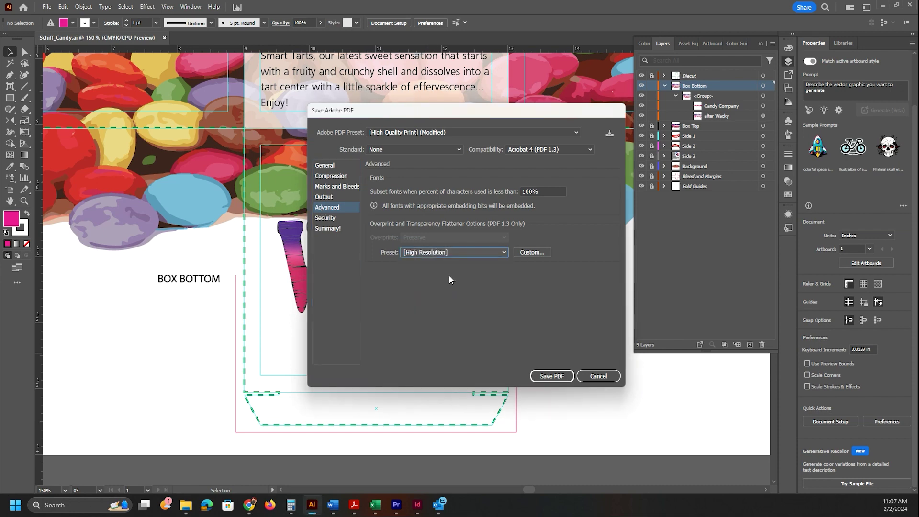
click(554, 377)
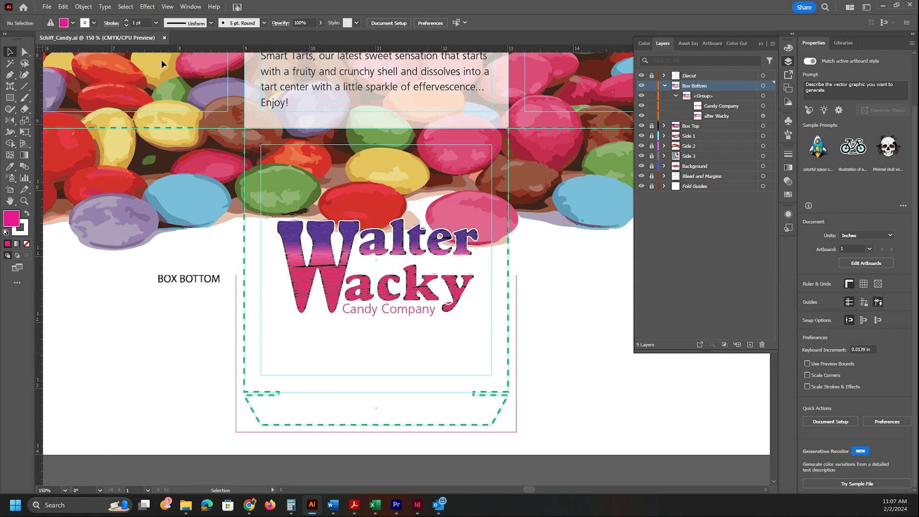
- Switch to File Explorer and browse to the Project 4 folder inside WIP under TCTC Student Files_2024
click(248, 504)
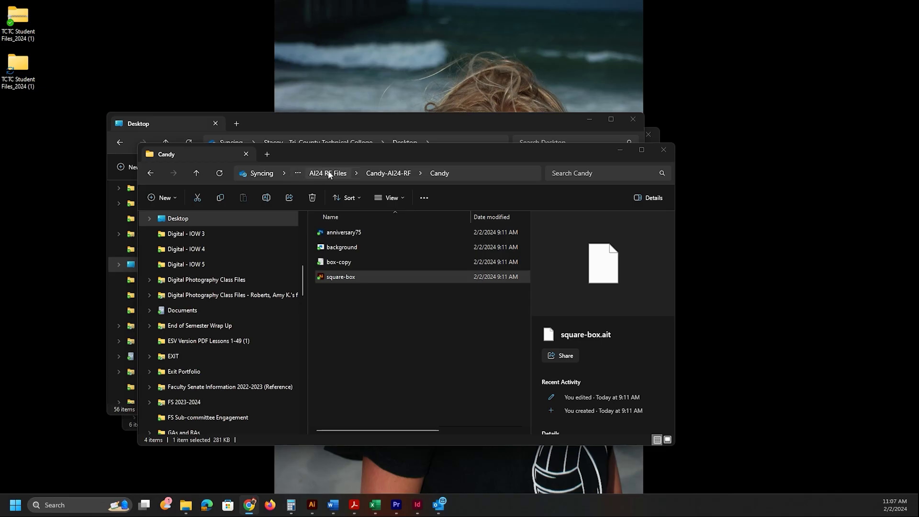
click(327, 171)
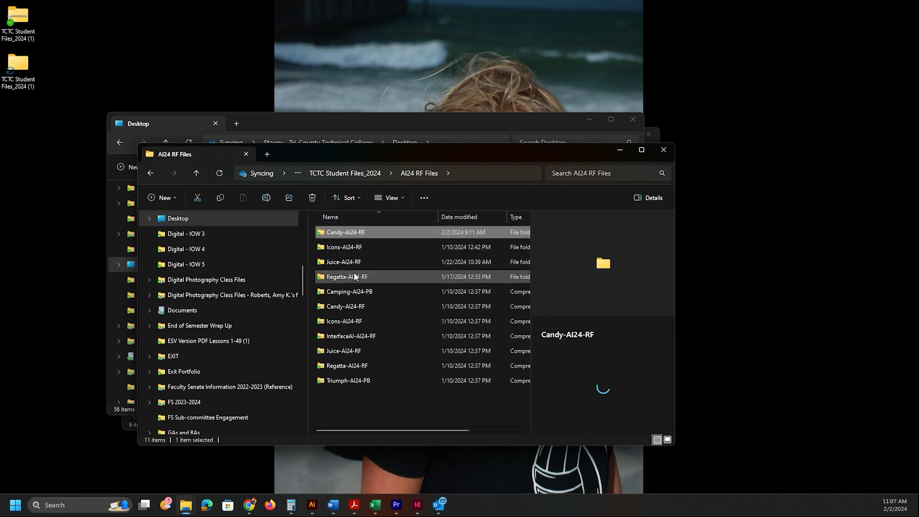
click(359, 173)
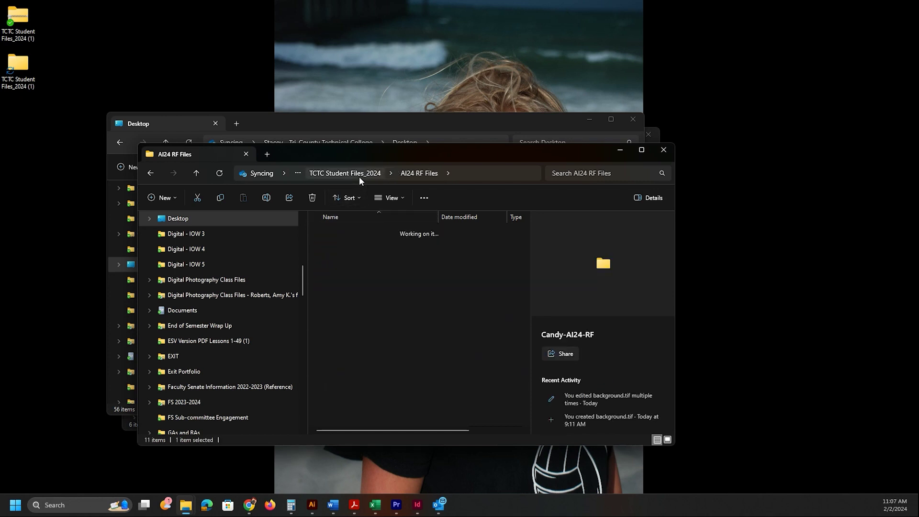
double_click(327, 263)
double_click(342, 272)
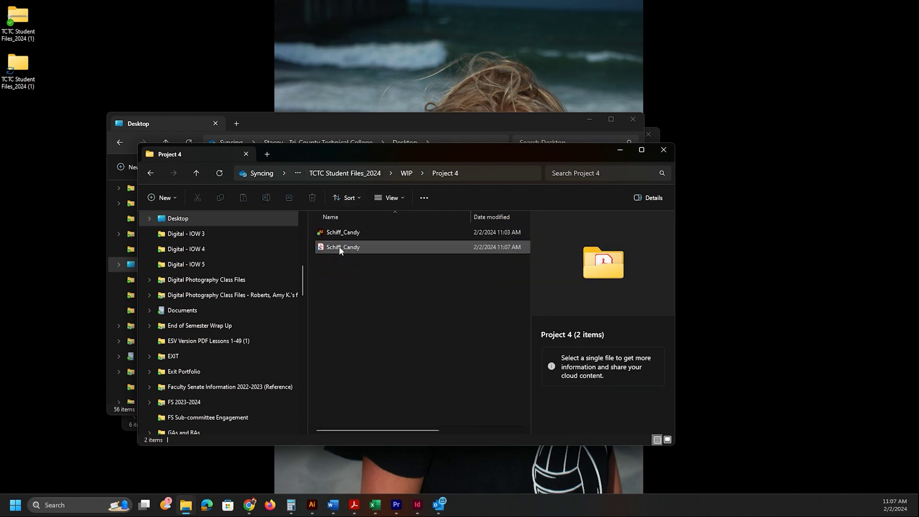
- Open the exported candy PDF in Acrobat to examine it, and return to the Project 4 folder to select the Illustrator file
click(339, 246)
double_click(338, 246)
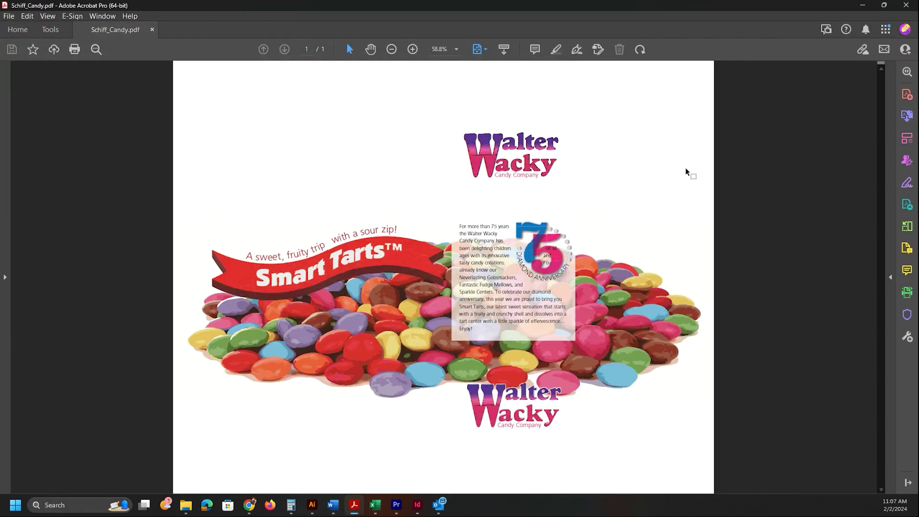
click(865, 8)
click(332, 231)
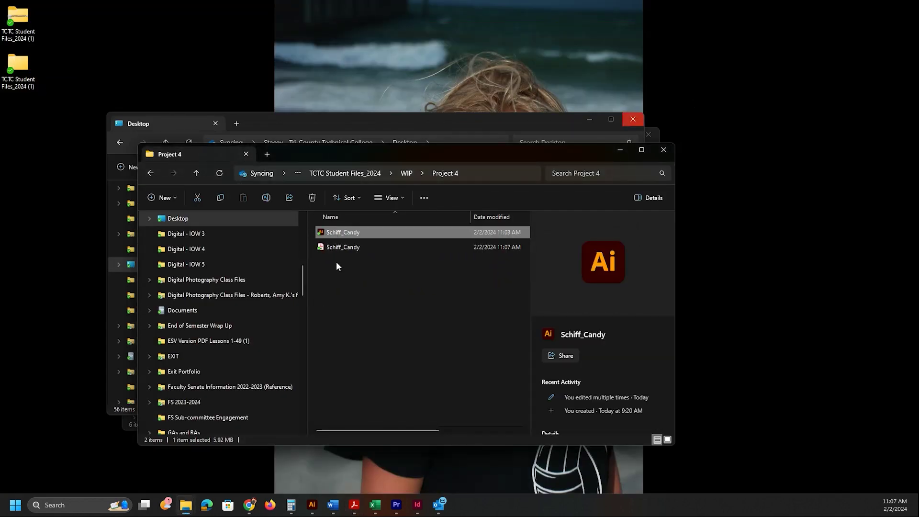